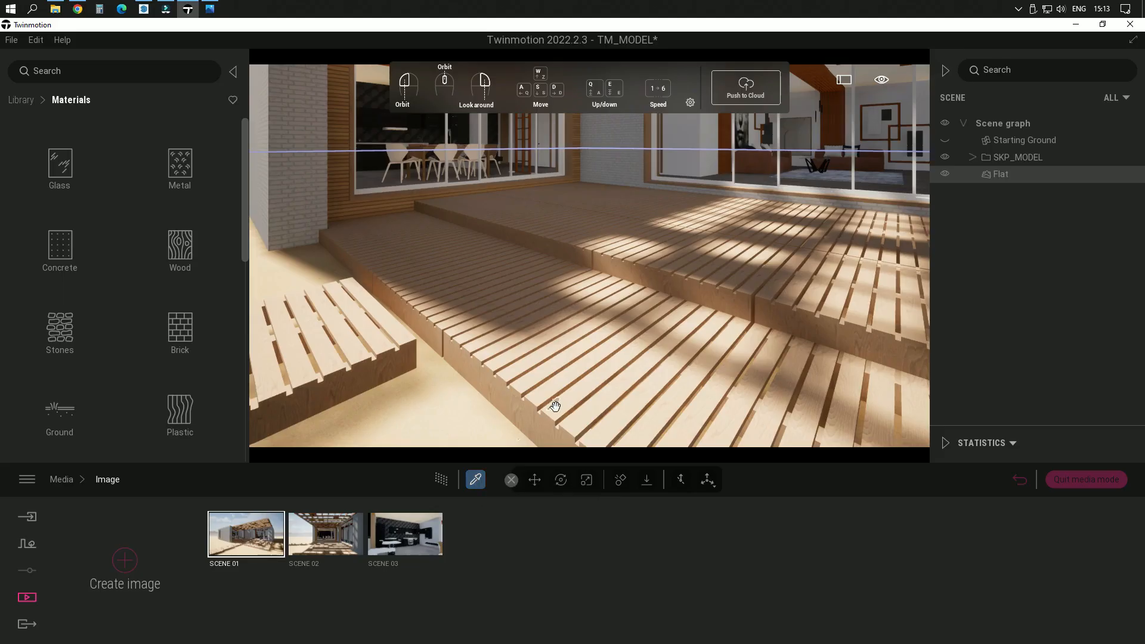
Step: Sample the material of the terrace's wooden deck boards and set the material replacement mode to Apply to object
click(579, 392)
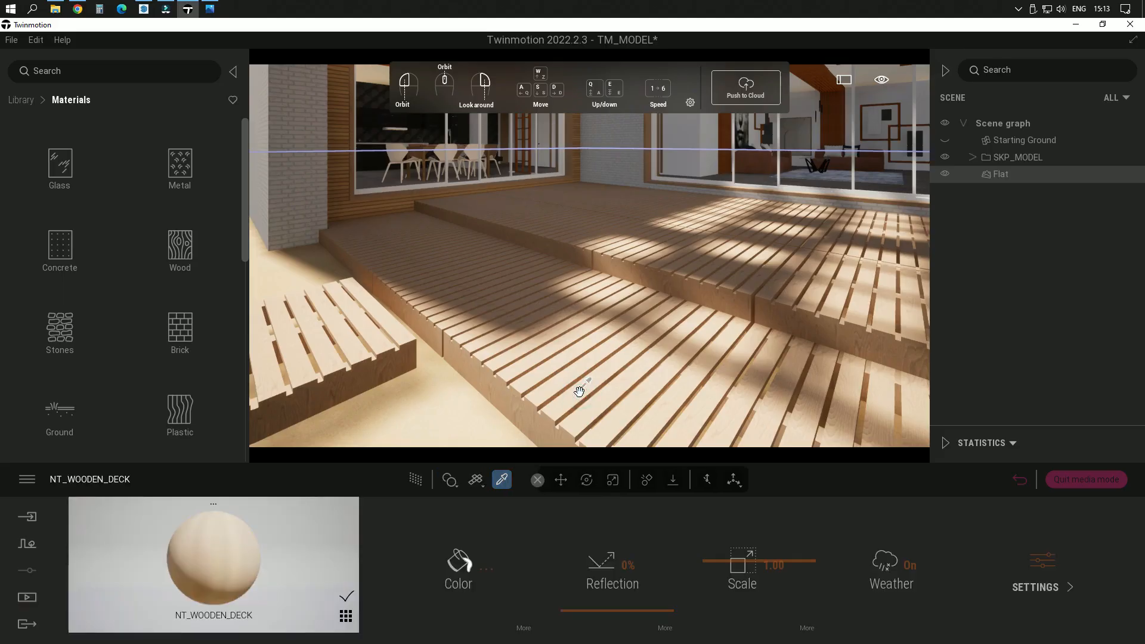
key(w)
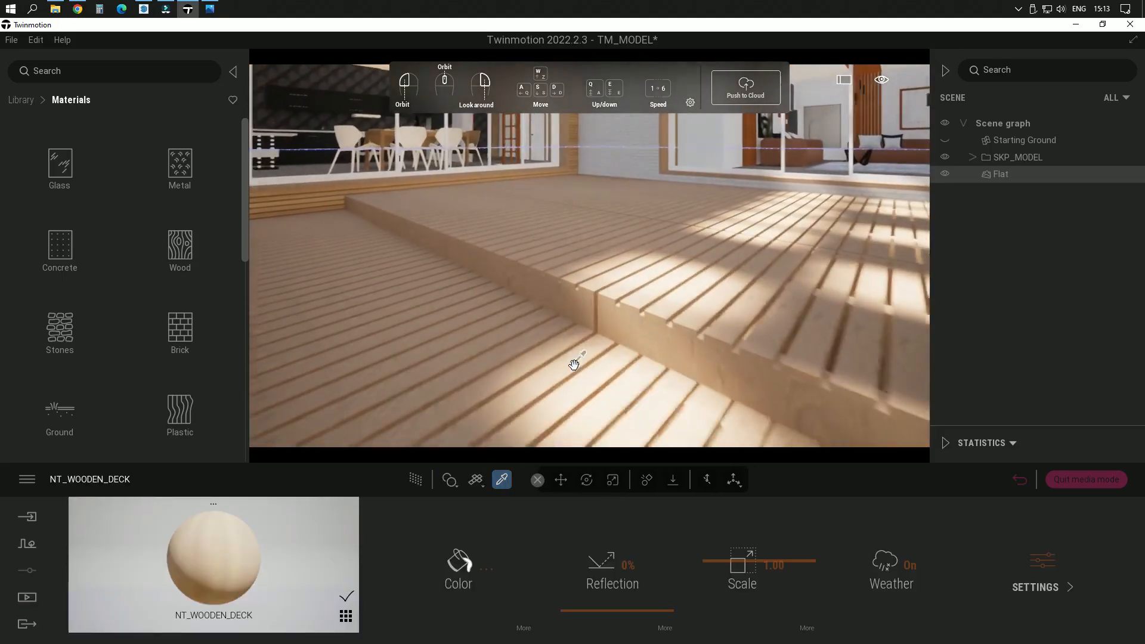
right_drag(560, 233, 563, 152)
scroll(560, 233, up, 3)
key(s)
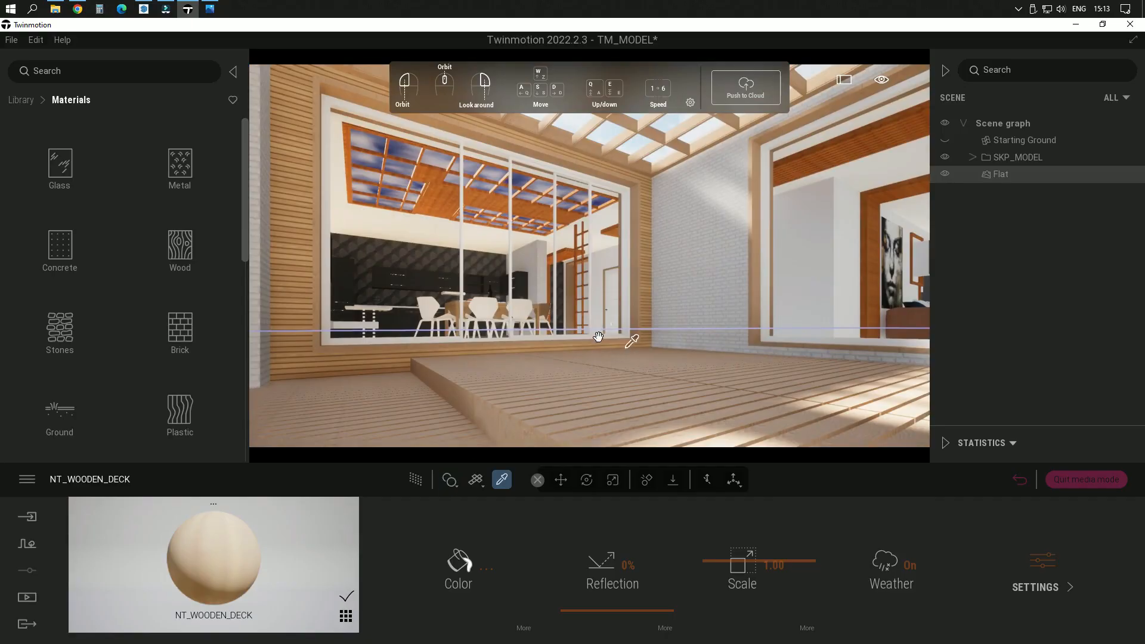
middle_drag(569, 312, 569, 312)
click(453, 486)
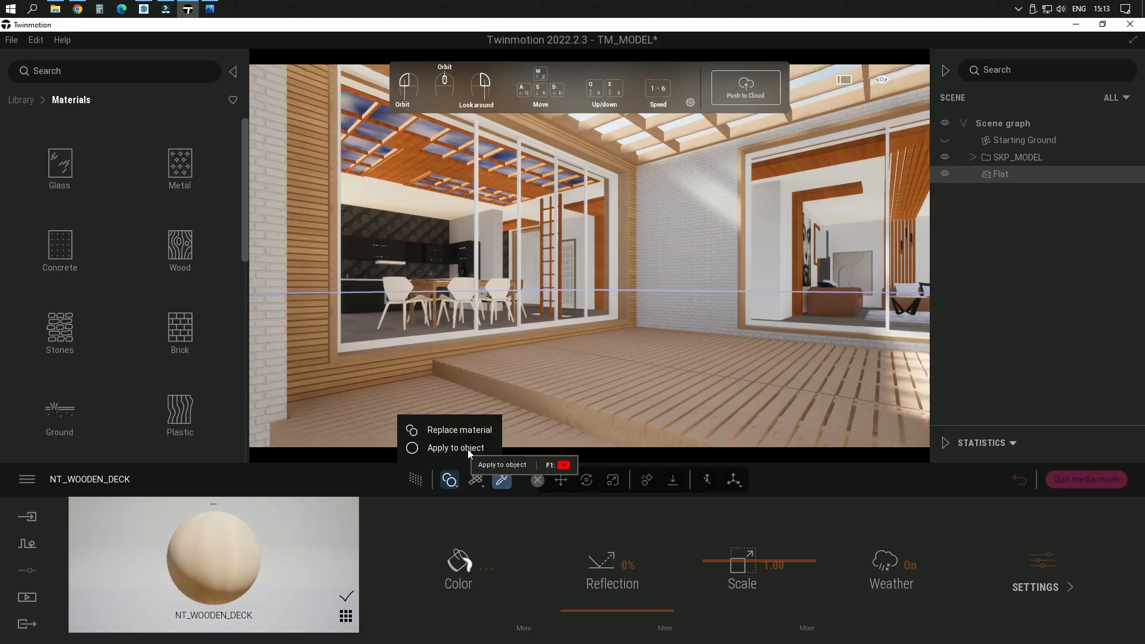
click(453, 482)
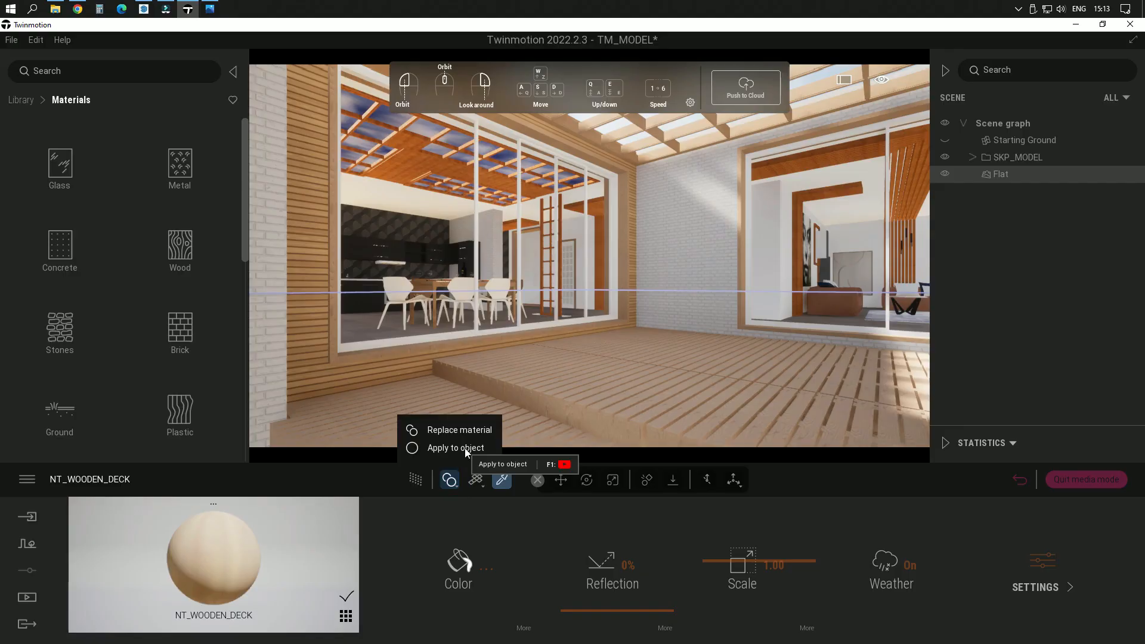
click(464, 448)
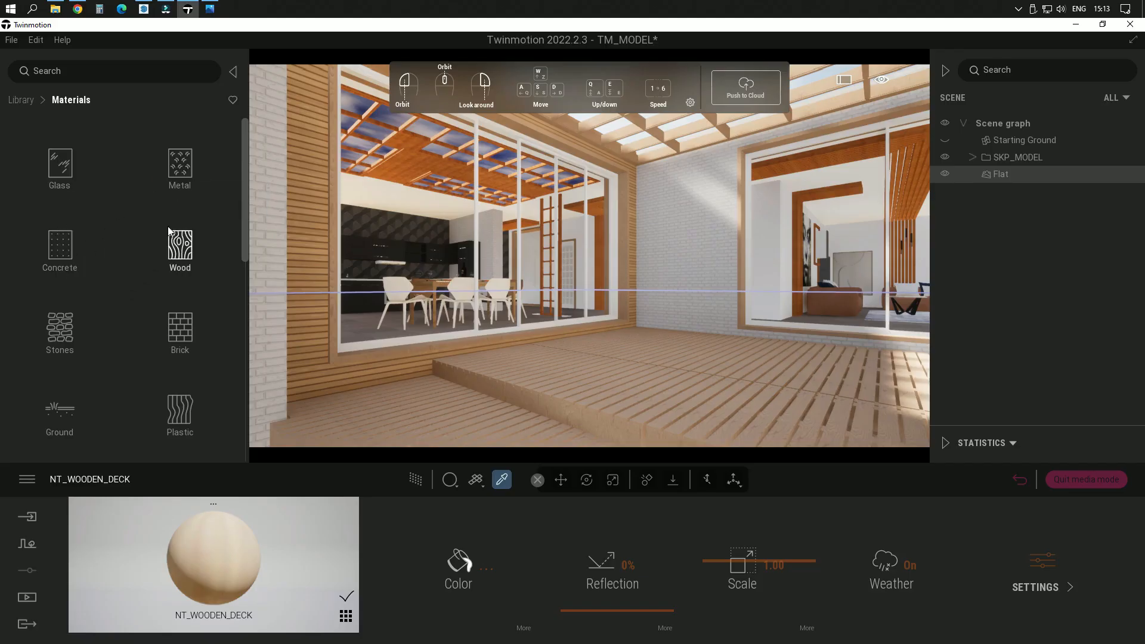
Step: Browse the library's Wood materials and compare their previews for a finish suited to the deck boards
scroll(169, 231, down, 5)
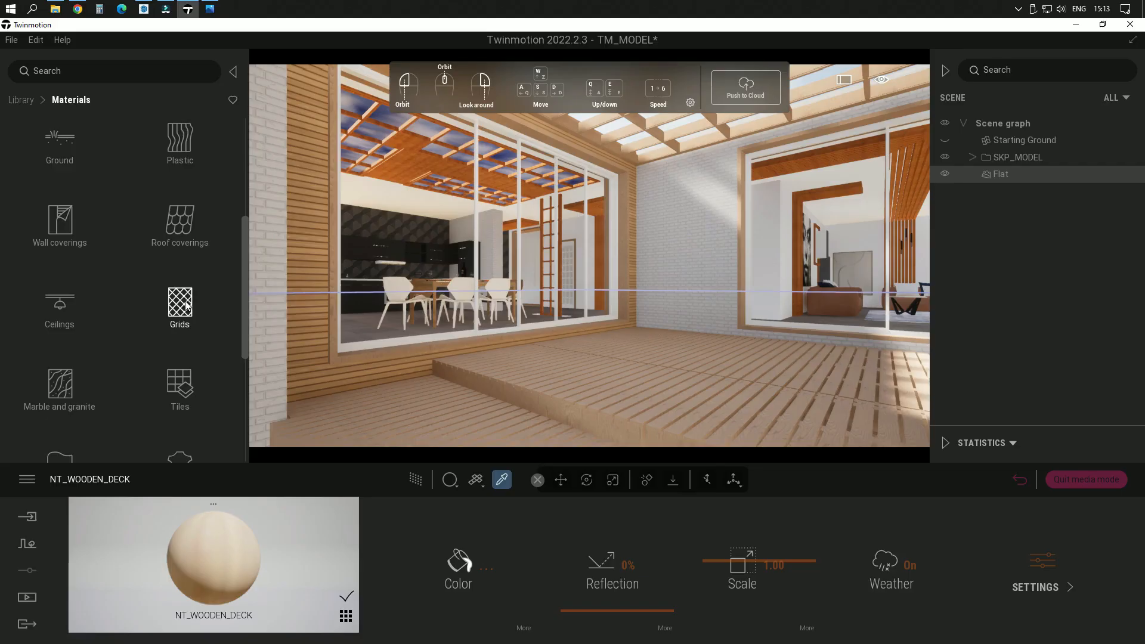
scroll(134, 239, up, 2)
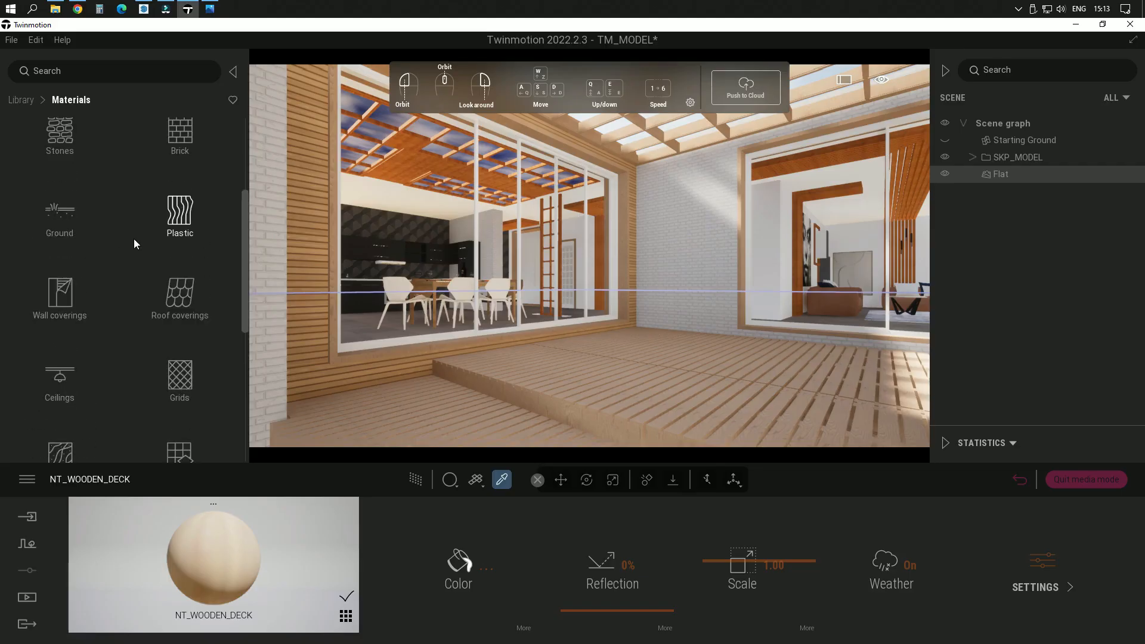
scroll(133, 238, up, 3)
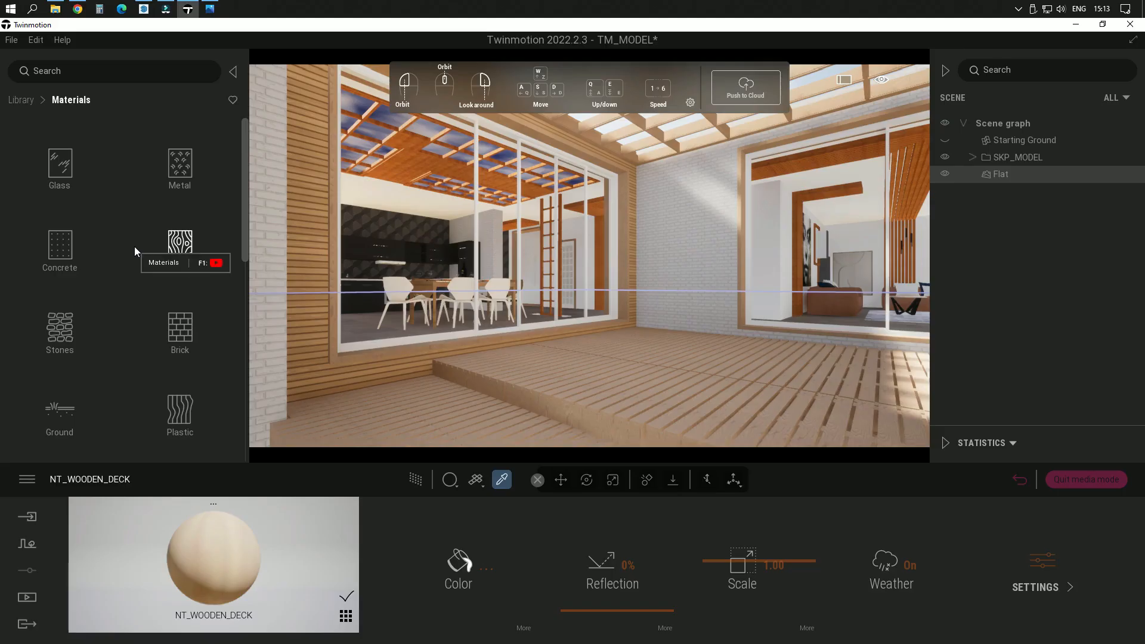
click(179, 244)
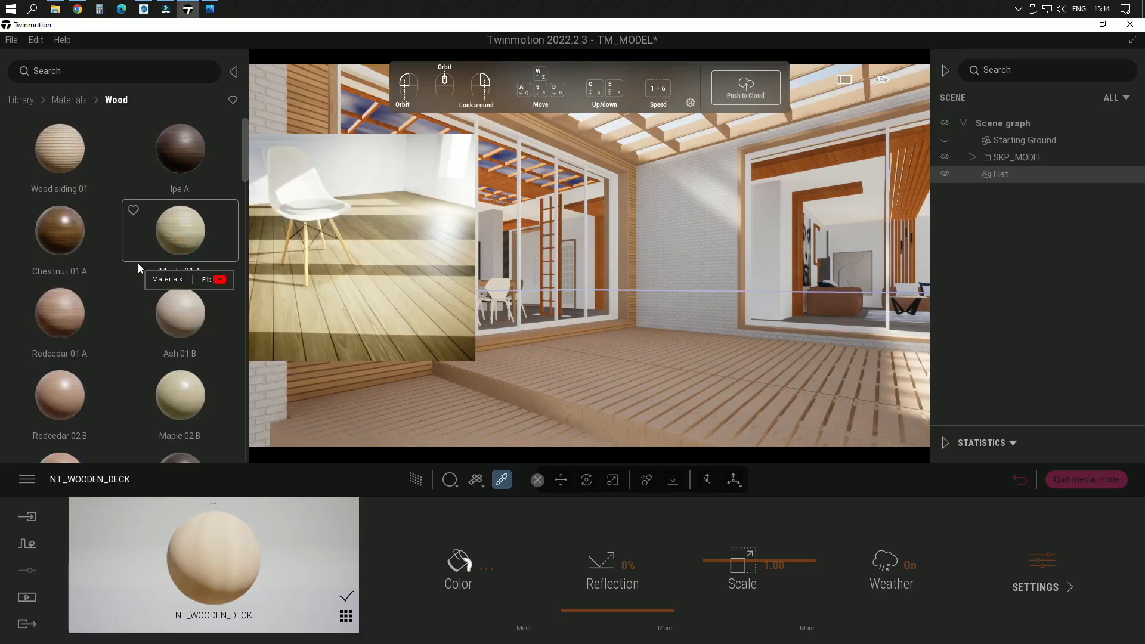
scroll(138, 263, down, 2)
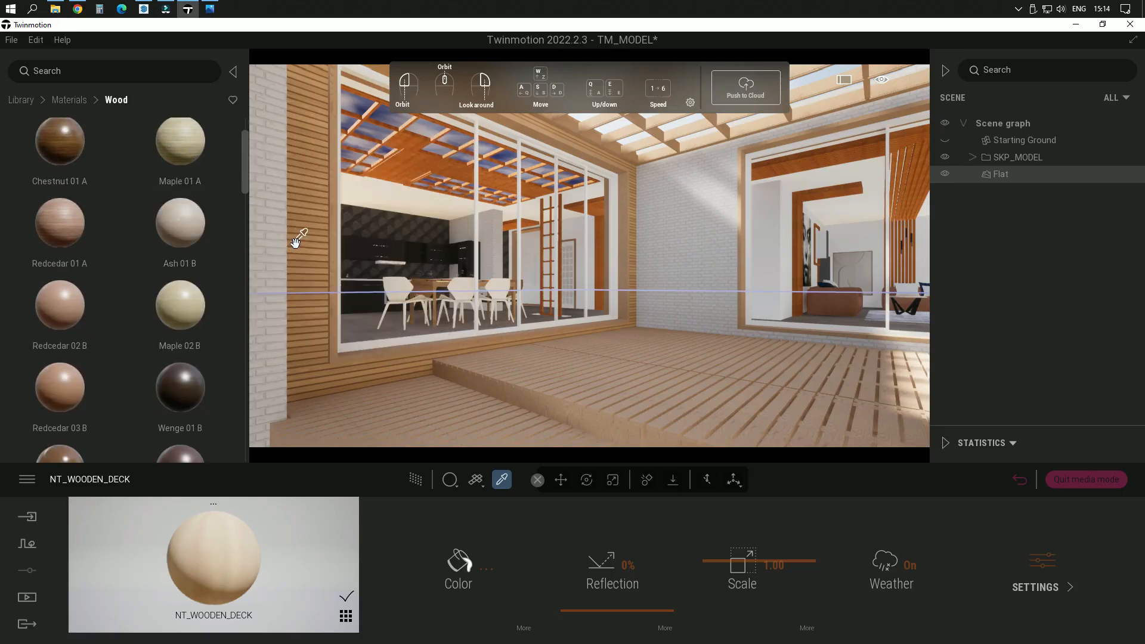
mouse_move(169, 231)
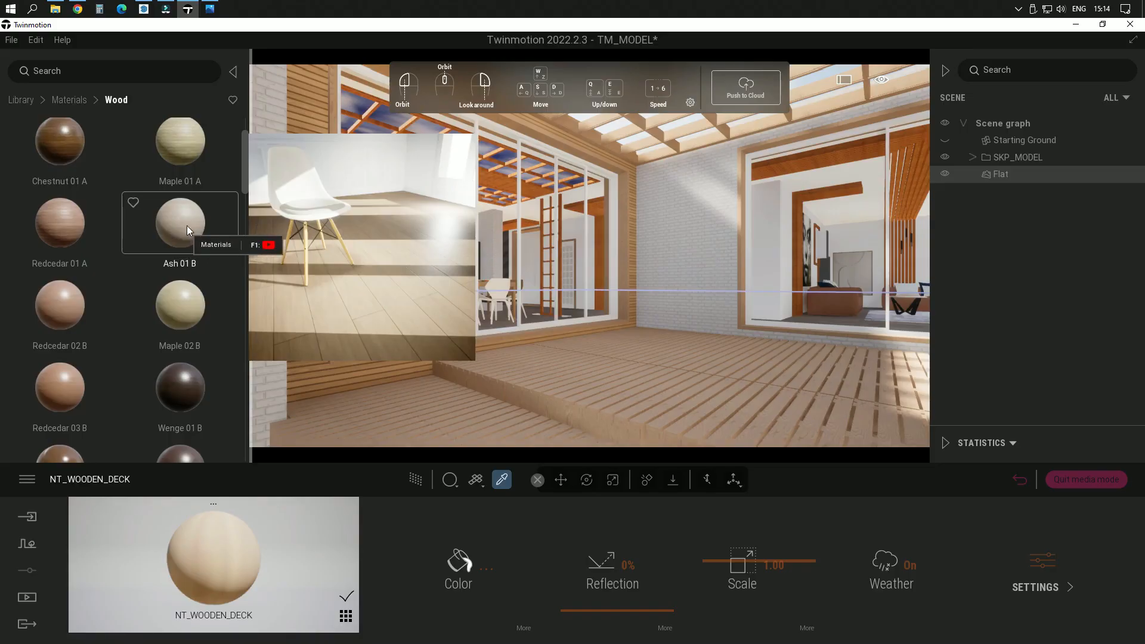
mouse_move(189, 370)
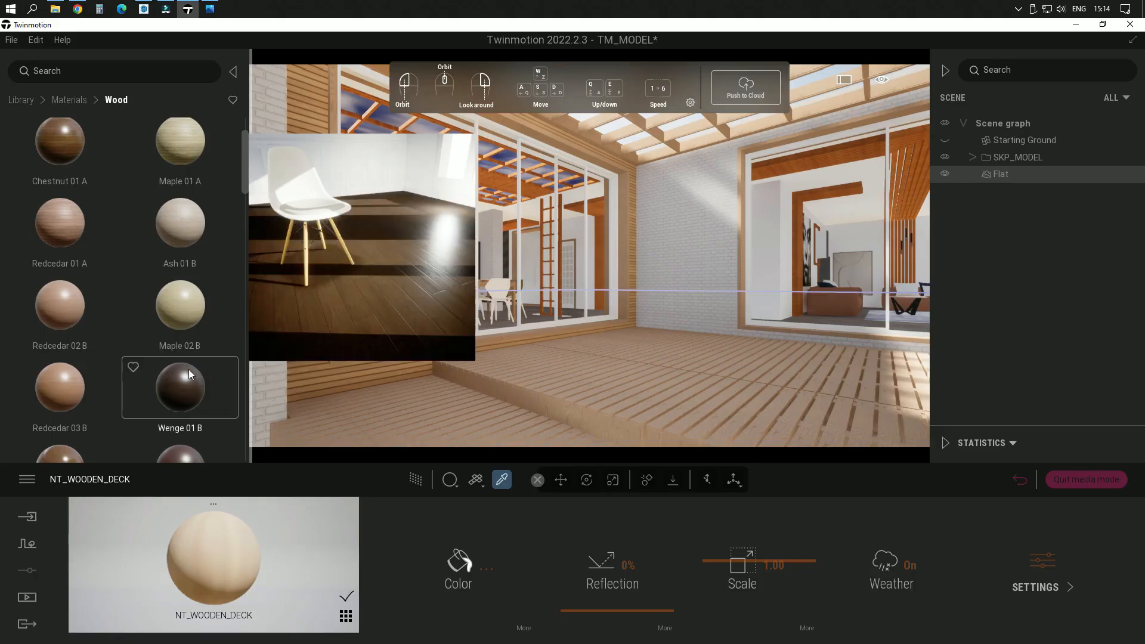
scroll(188, 370, down, 3)
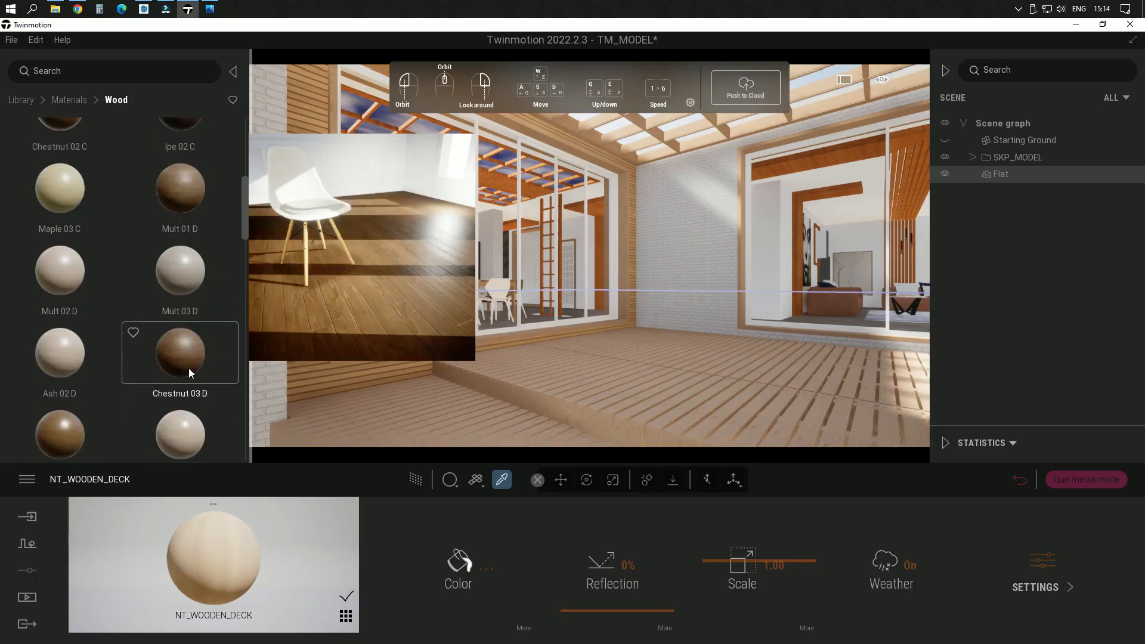
scroll(188, 367, down, 2)
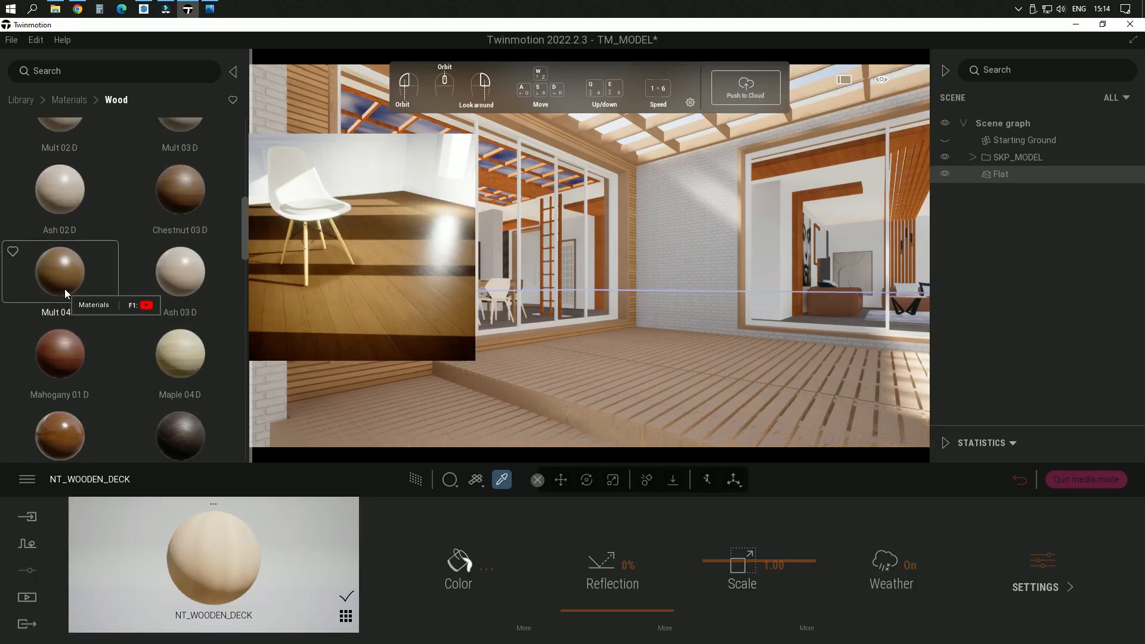
scroll(159, 327, down, 5)
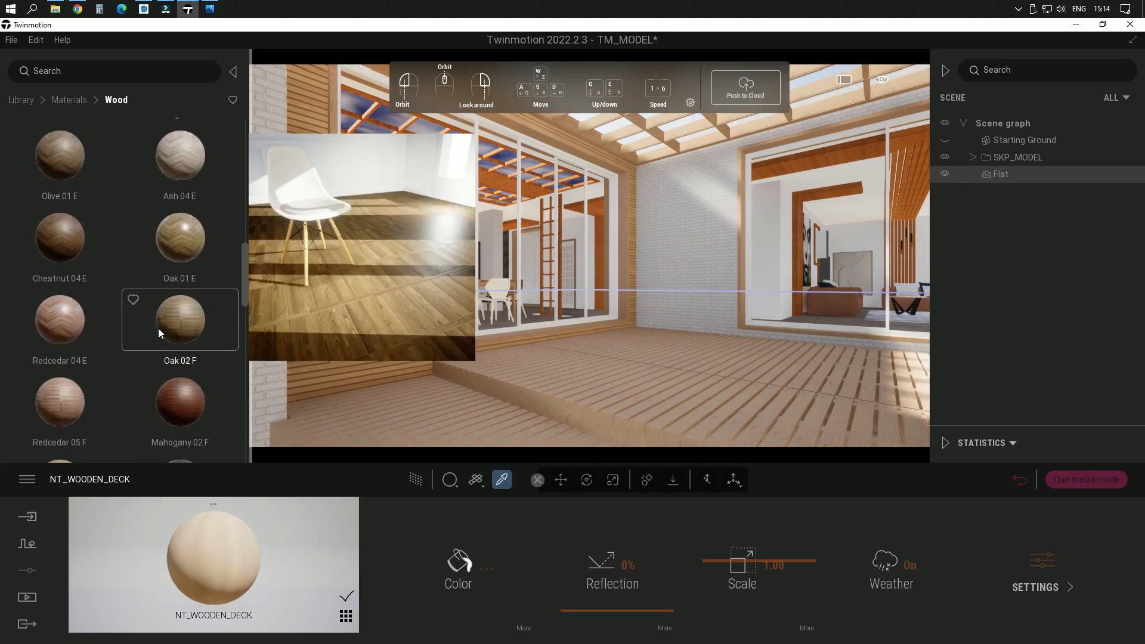
scroll(159, 328, down, 3)
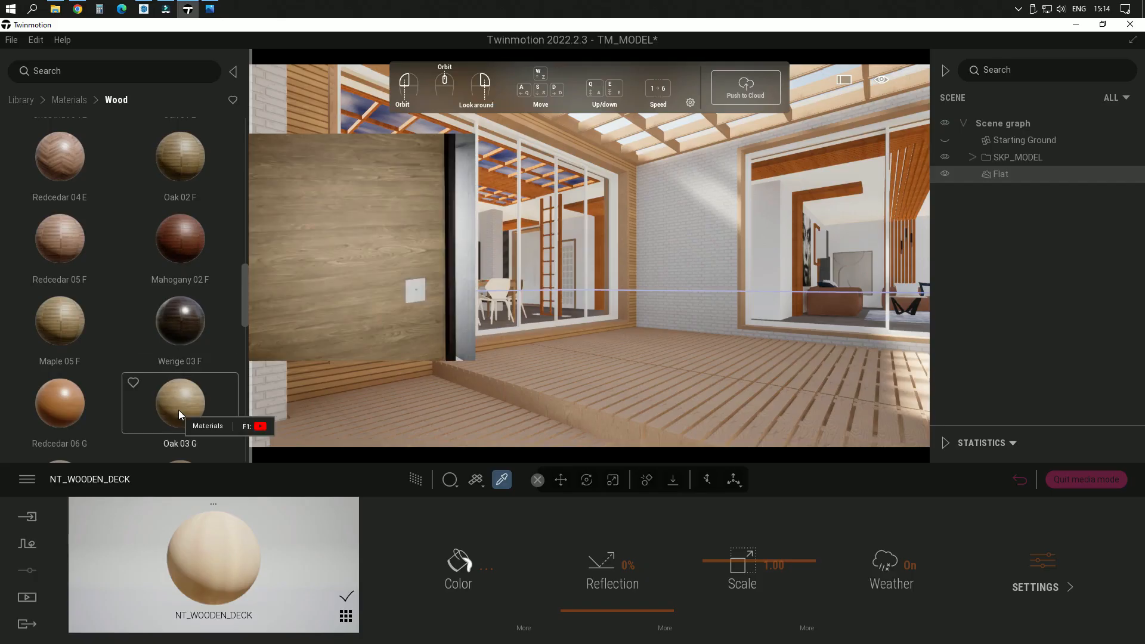
scroll(179, 405, down, 3)
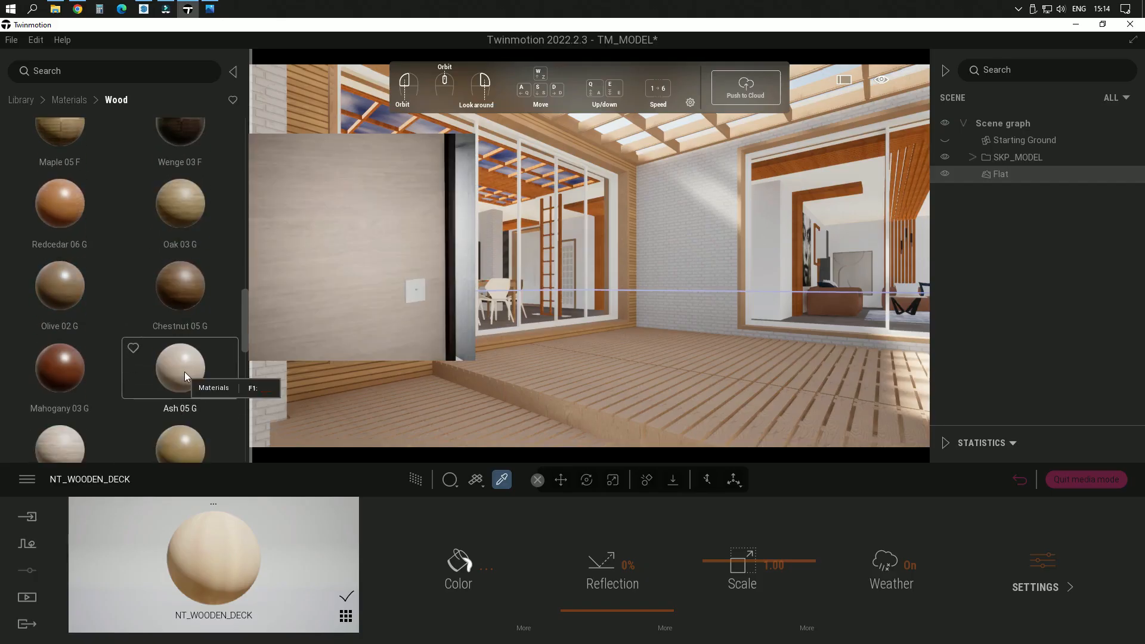
scroll(184, 371, down, 1)
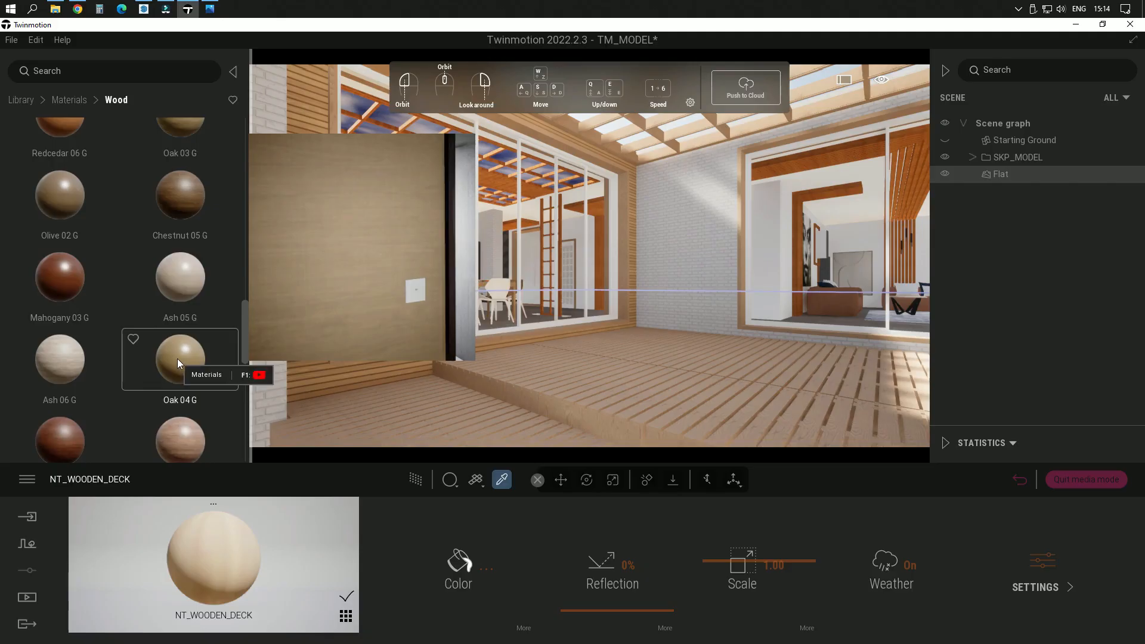
scroll(180, 273, up, 1)
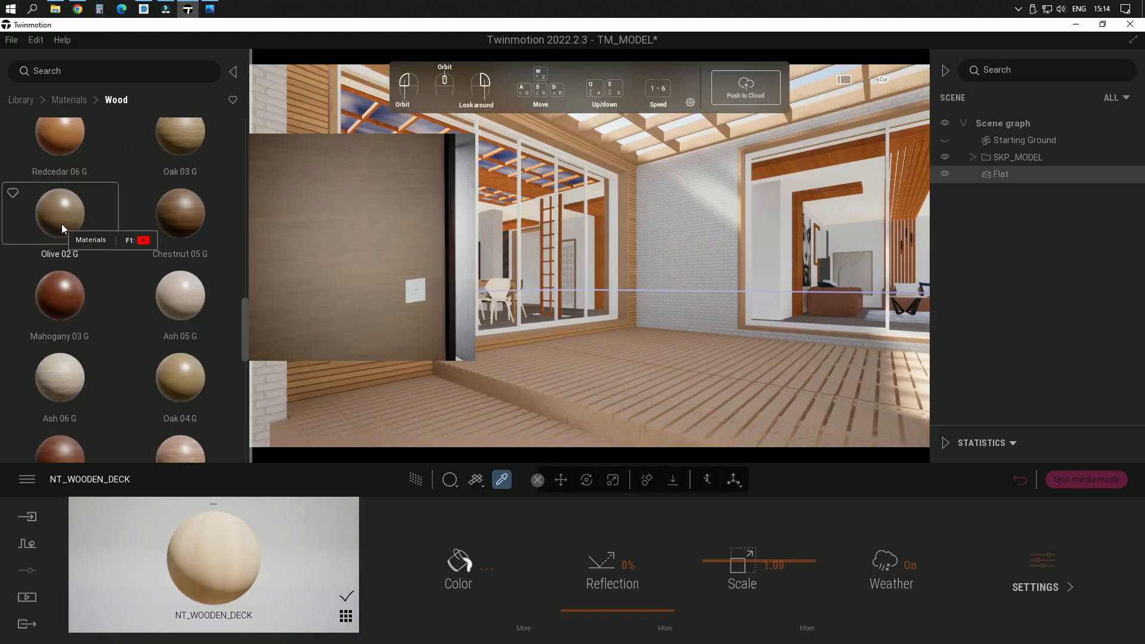
scroll(154, 274, up, 2)
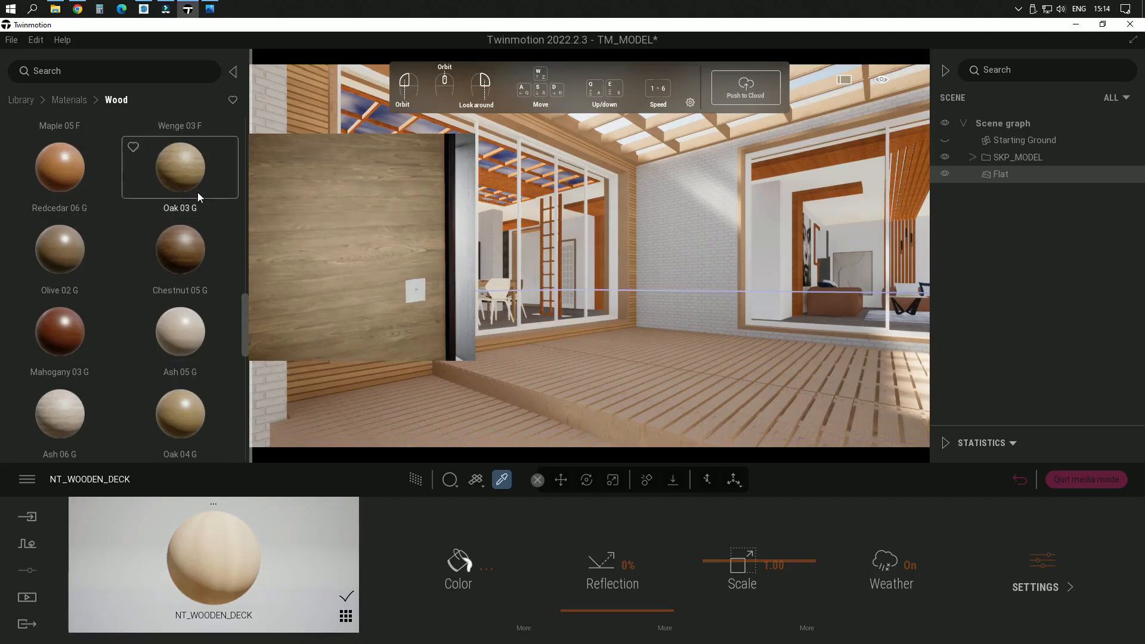
scroll(167, 321, down, 5)
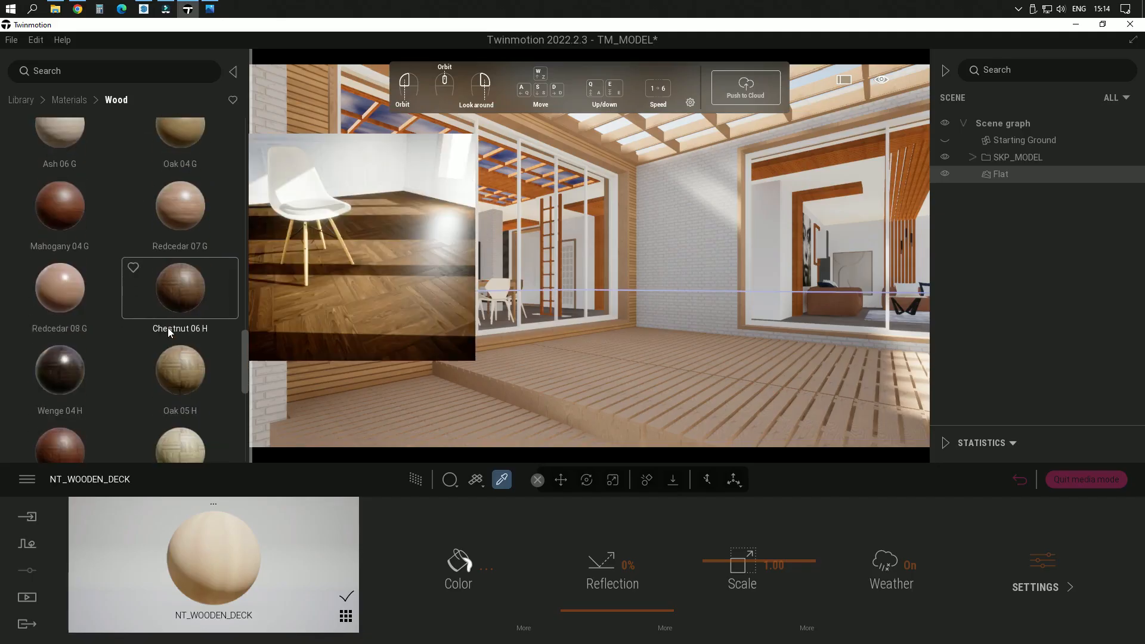
scroll(167, 327, down, 10)
scroll(174, 325, up, 13)
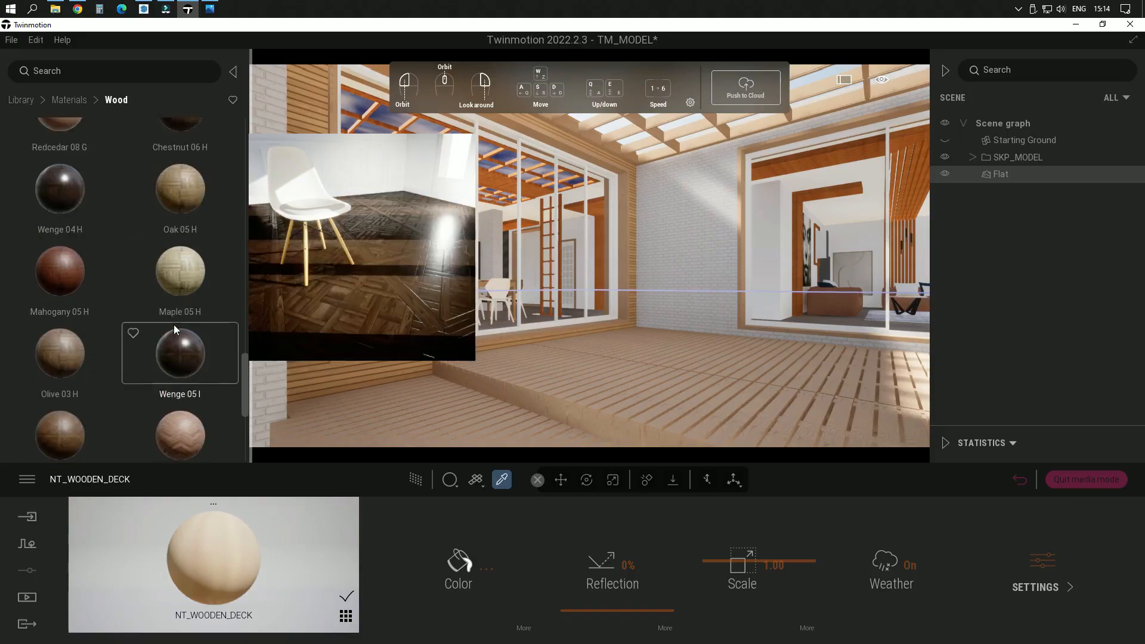
scroll(174, 325, up, 4)
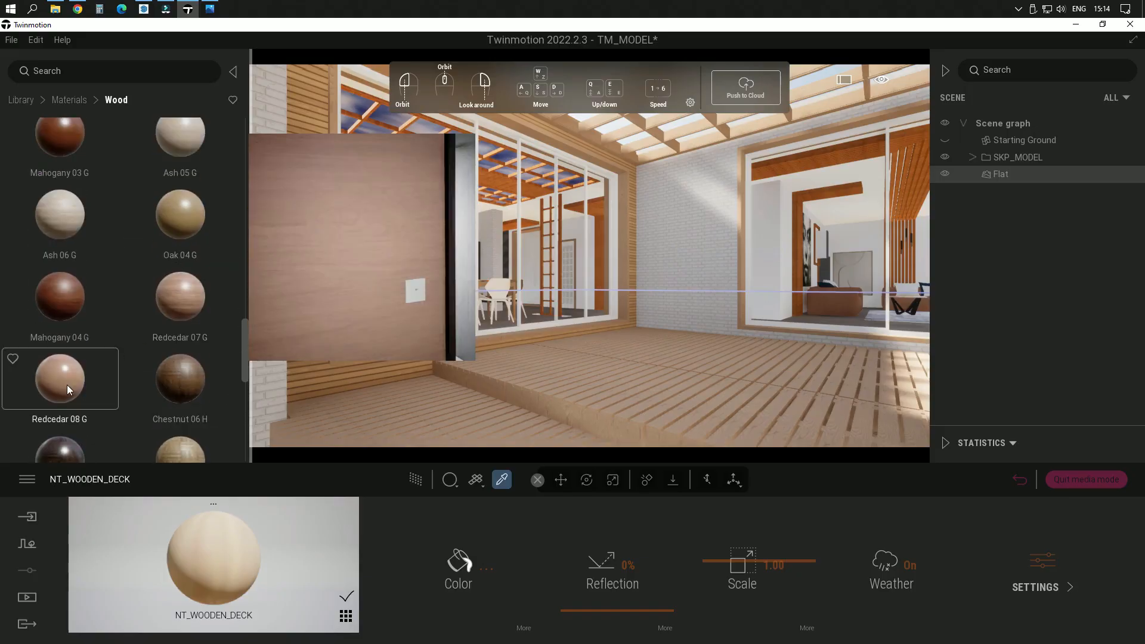
scroll(143, 322, up, 2)
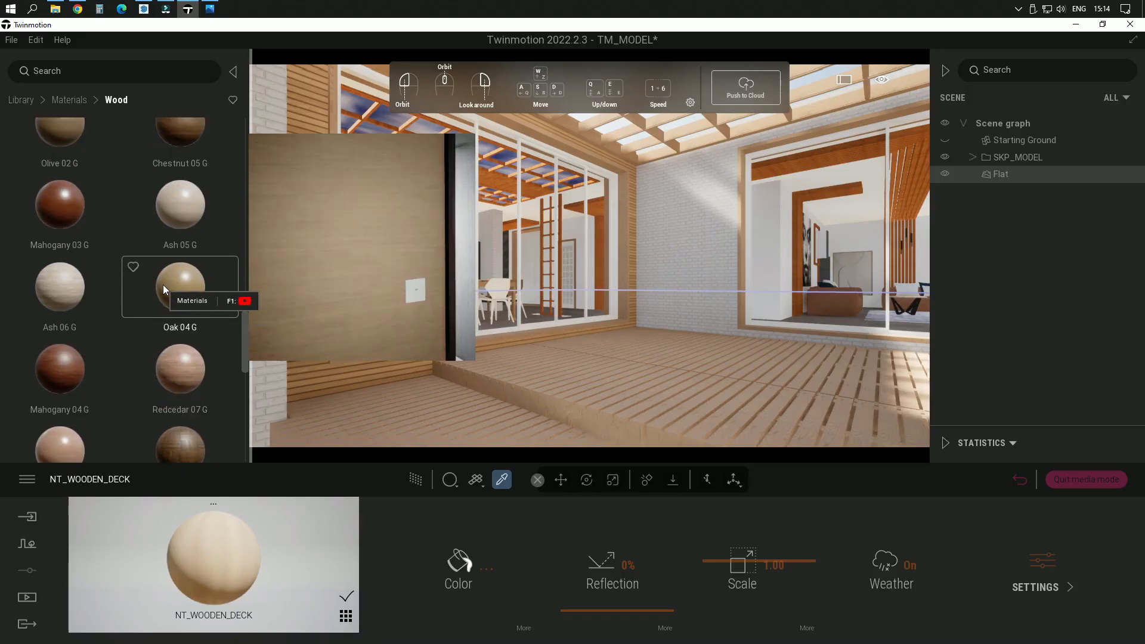
scroll(163, 284, up, 5)
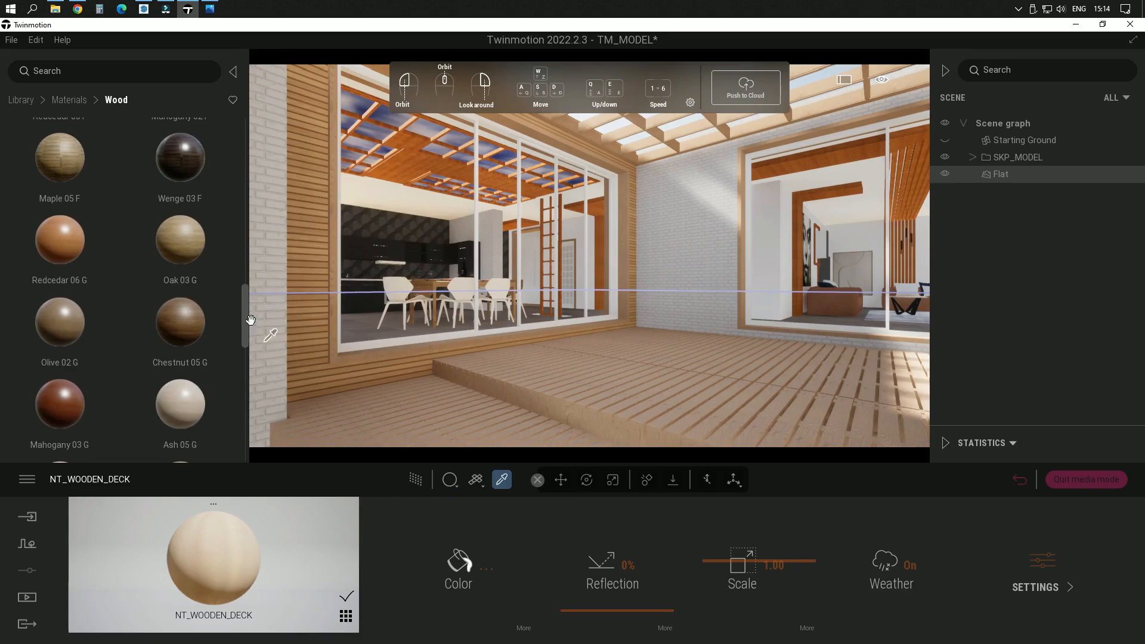
Step: Apply the Oak 03 G material to the terrace's deck boards and set its texture scale to 10.00
drag(179, 245, 606, 402)
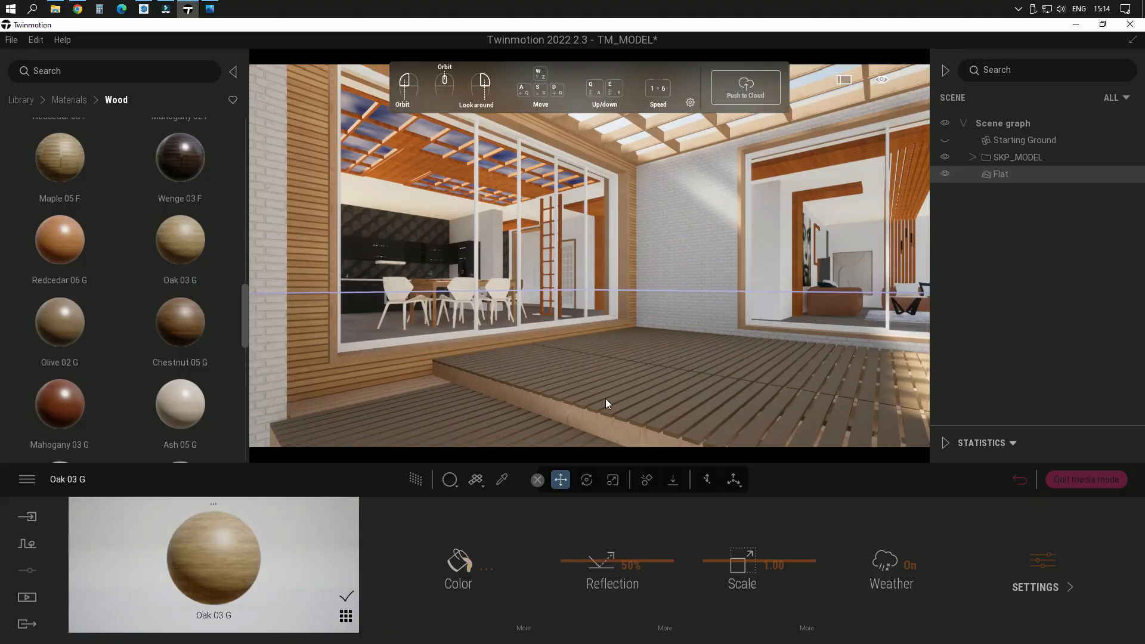
right_drag(606, 399, 659, 516)
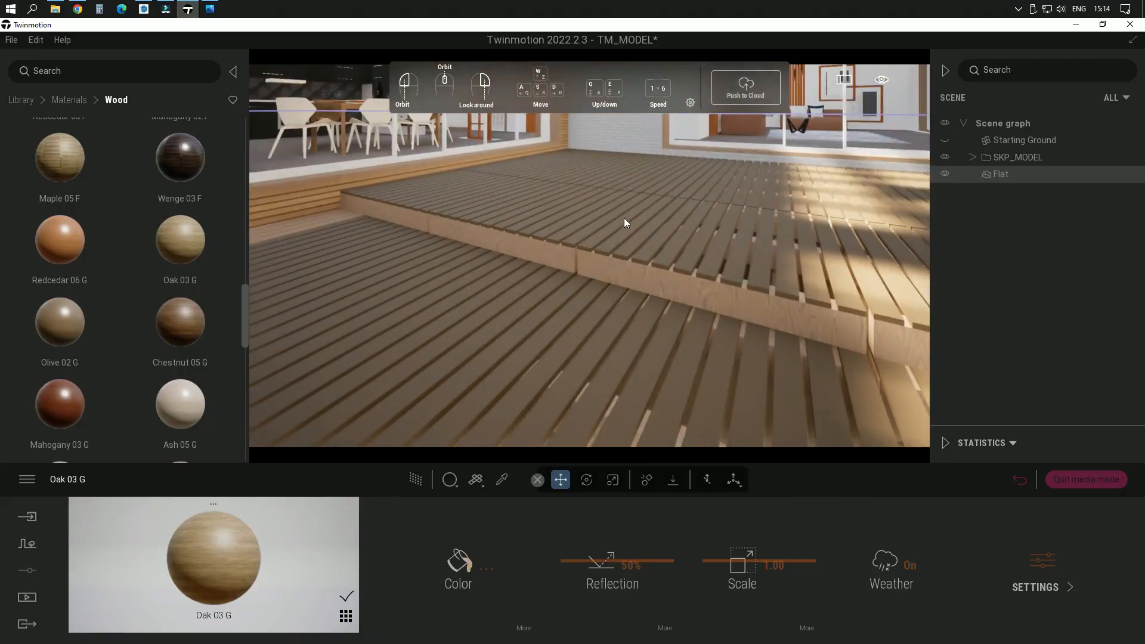
scroll(621, 218, up, 8)
right_drag(643, 303, 490, 275)
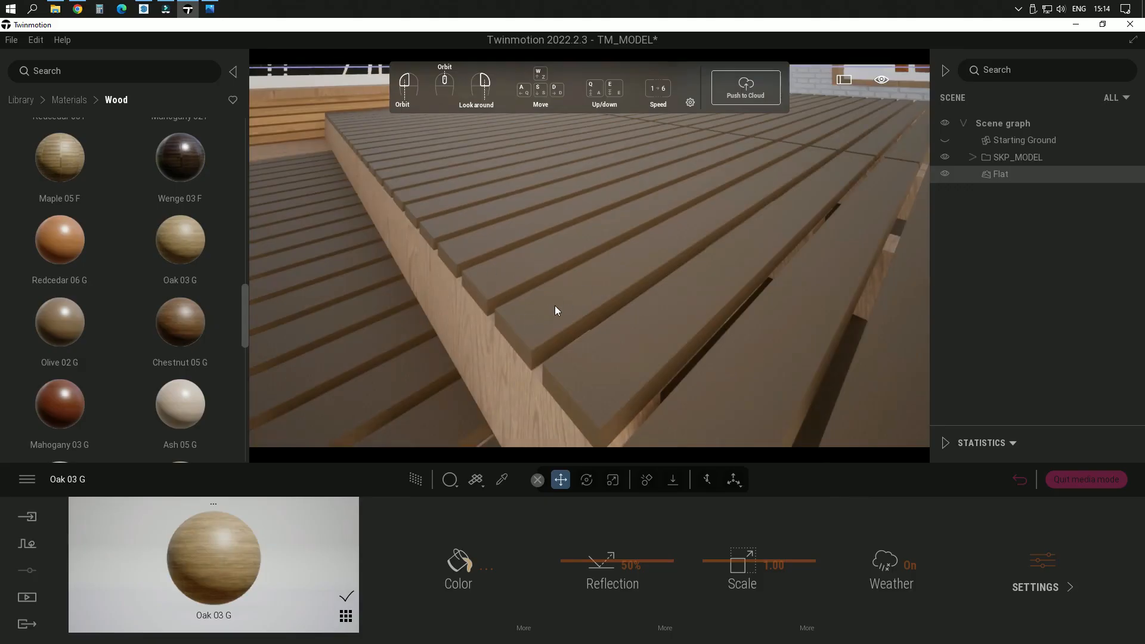
right_drag(557, 306, 617, 285)
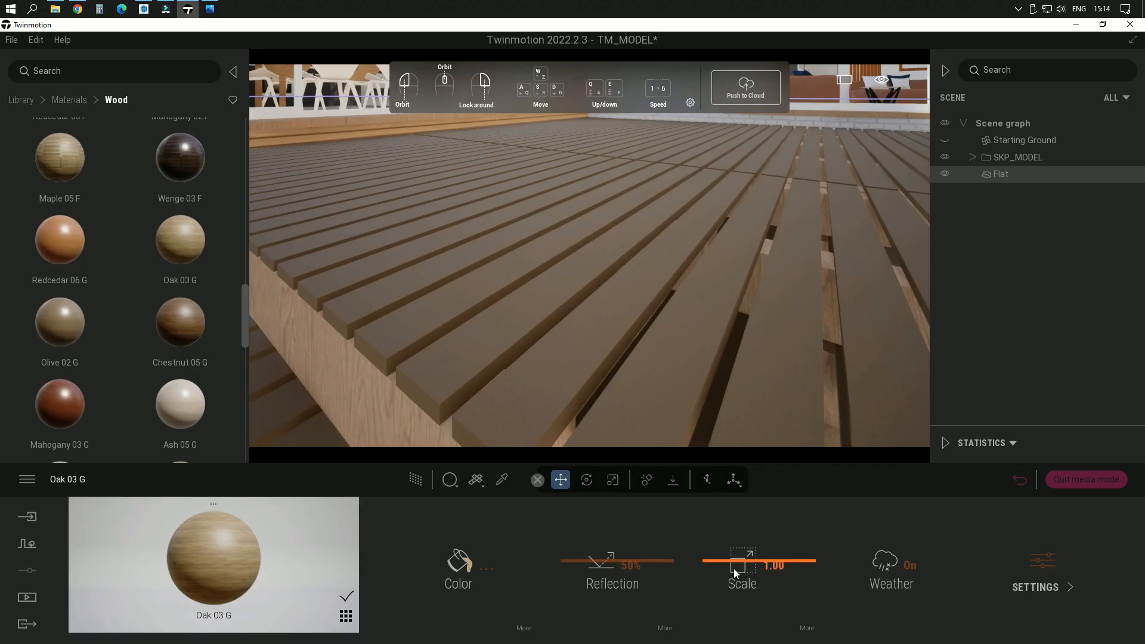
drag(761, 563, 745, 495)
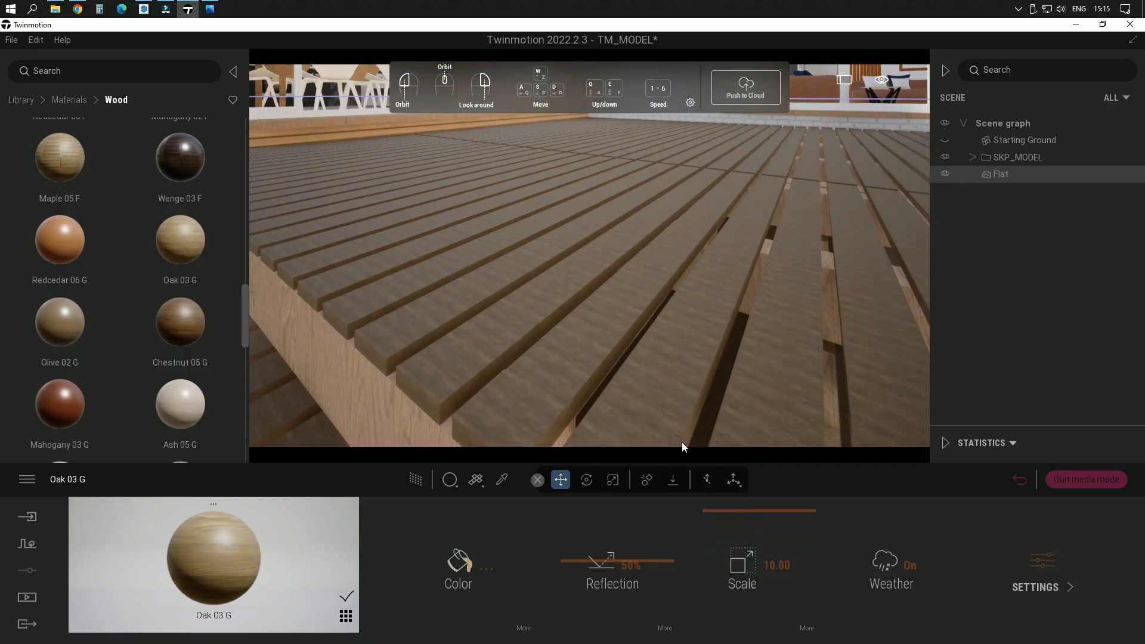
Step: Rotate the Oak 03 G texture so its grain runs along the deck boards, and return to the material's main settings
click(803, 630)
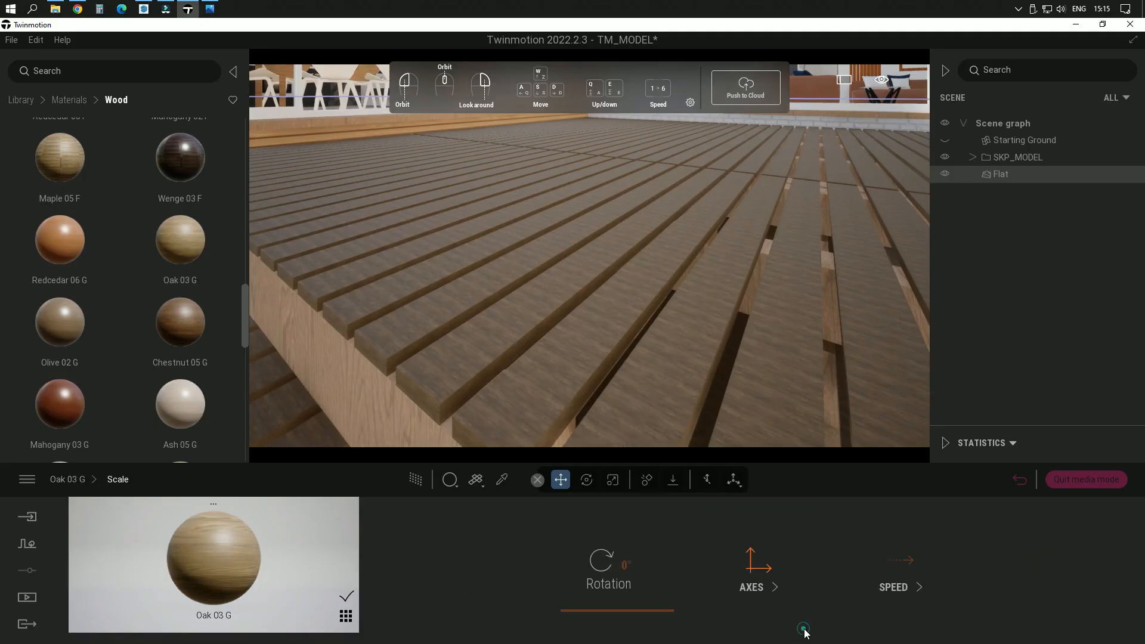
drag(611, 606, 617, 588)
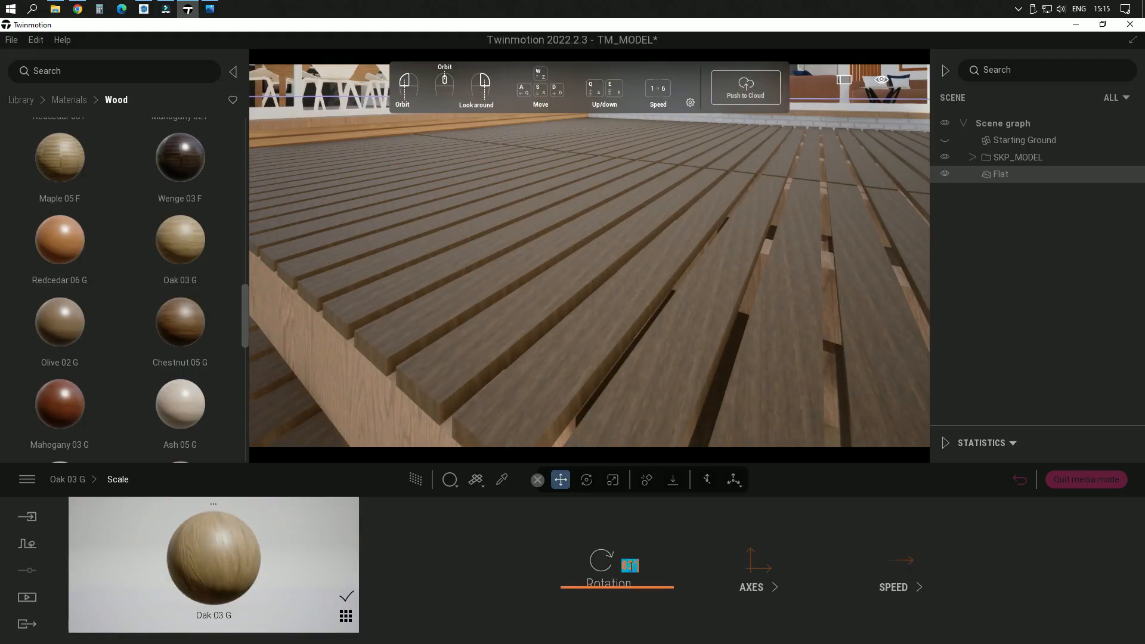
text(0)
key(Return)
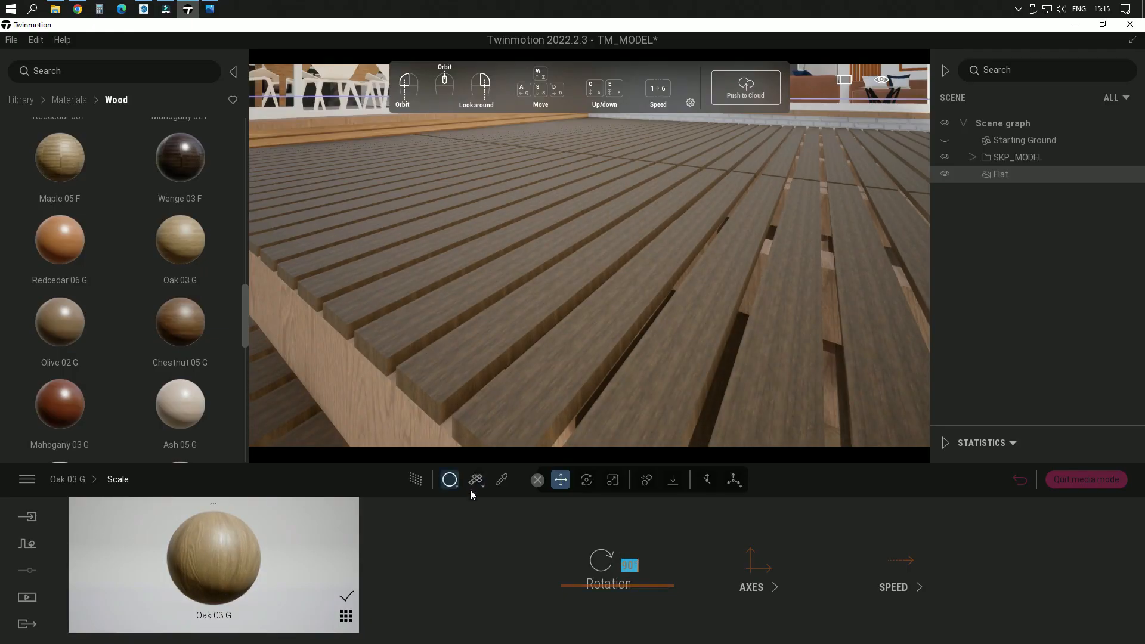
click(67, 480)
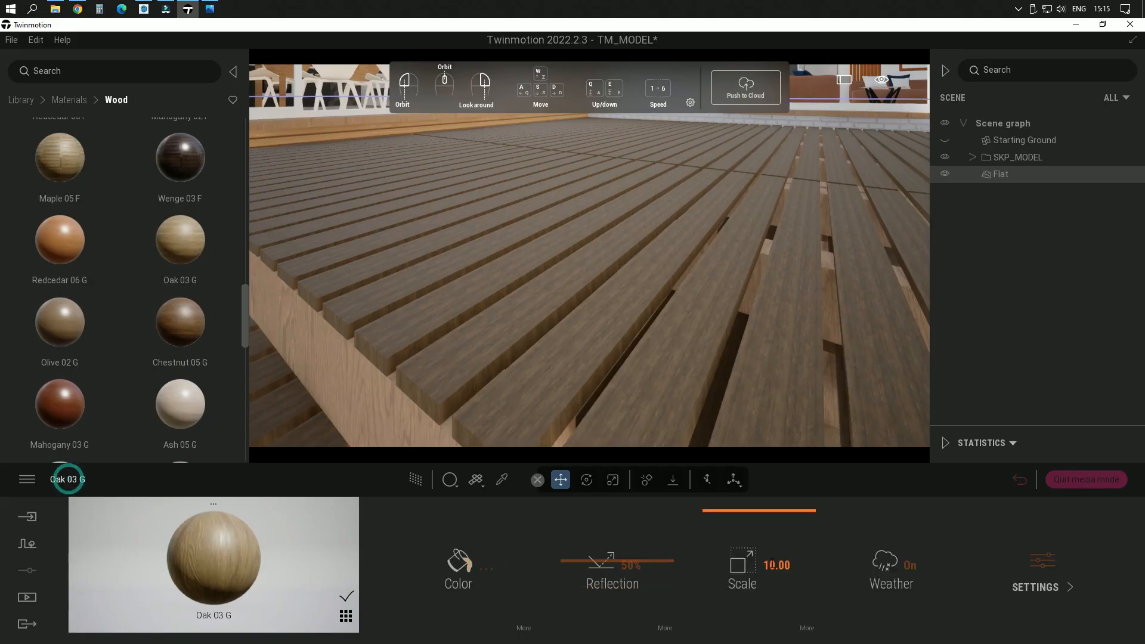
Step: Set the Oak 03 G material's texture scale to 40.00 and inspect the grain on the deck boards up close
double_click(776, 567)
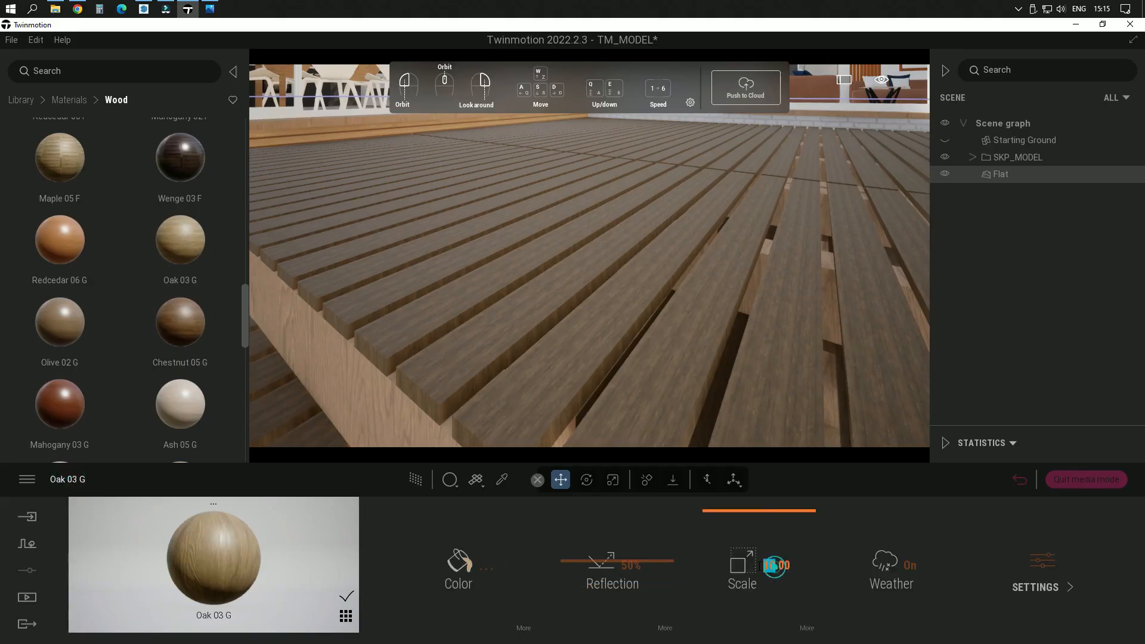
text(40)
key(Return)
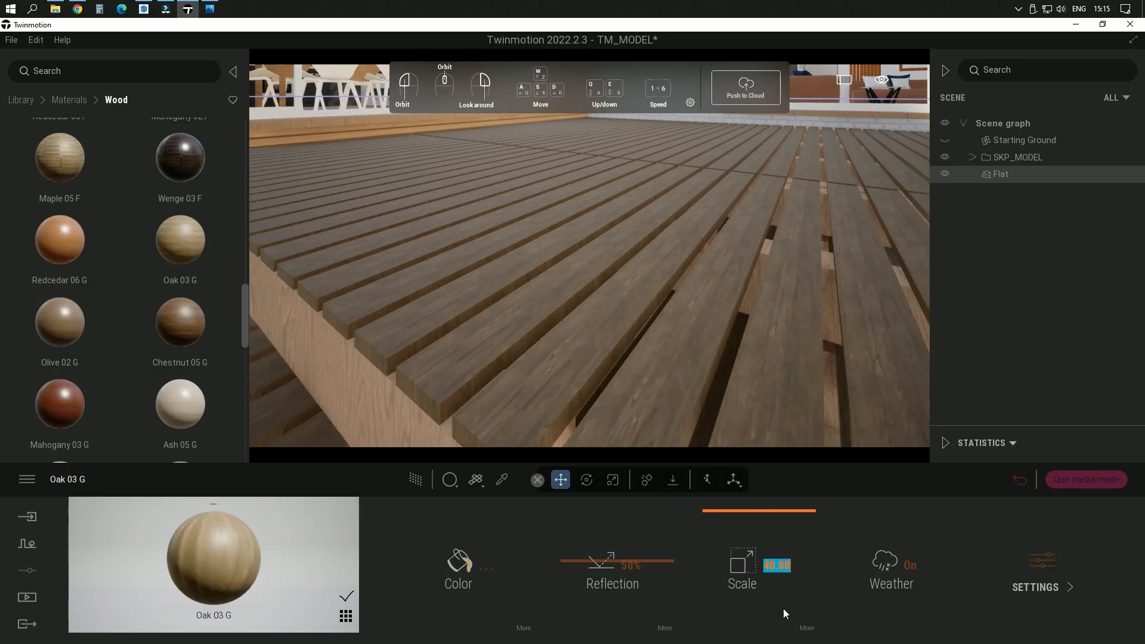
middle_drag(779, 328, 778, 300)
scroll(717, 323, up, 3)
middle_drag(717, 322, 751, 304)
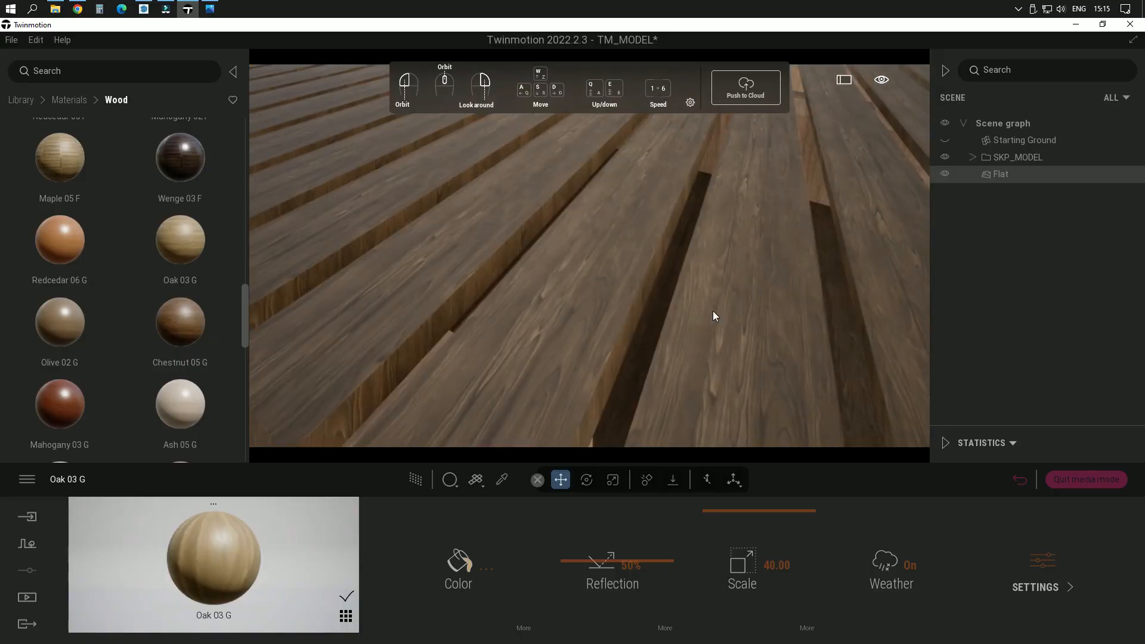
Step: Set the Oak 03 G material's texture scale to 60.00 and check the deck from close up and farther away
click(763, 562)
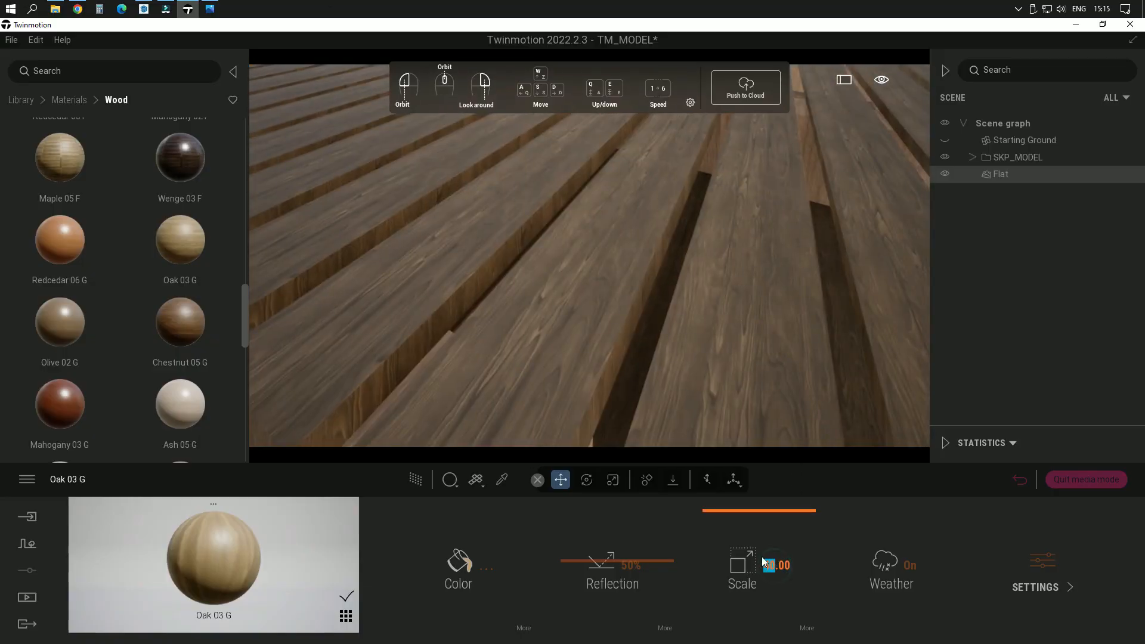
key(Return)
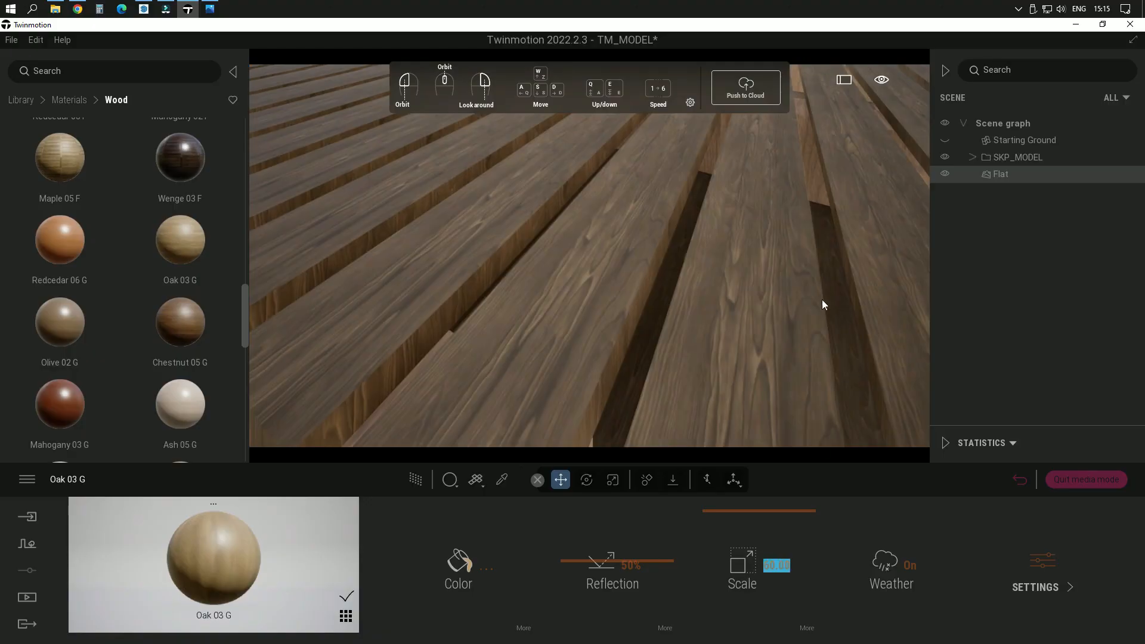
right_drag(822, 299, 686, 245)
scroll(765, 306, down, 5)
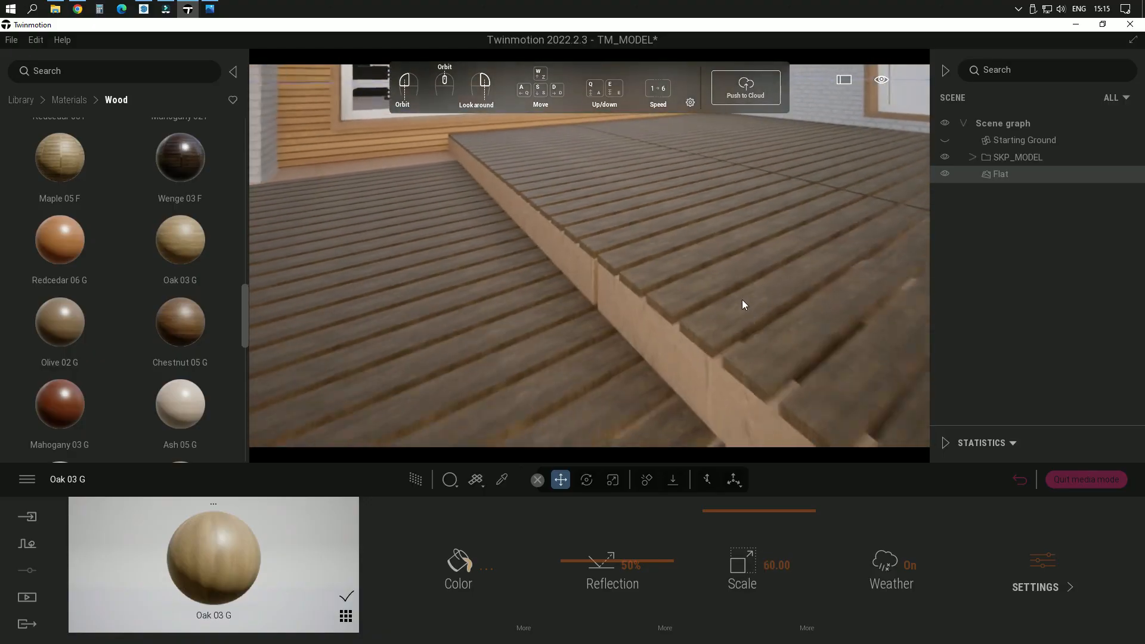
right_drag(742, 299, 704, 335)
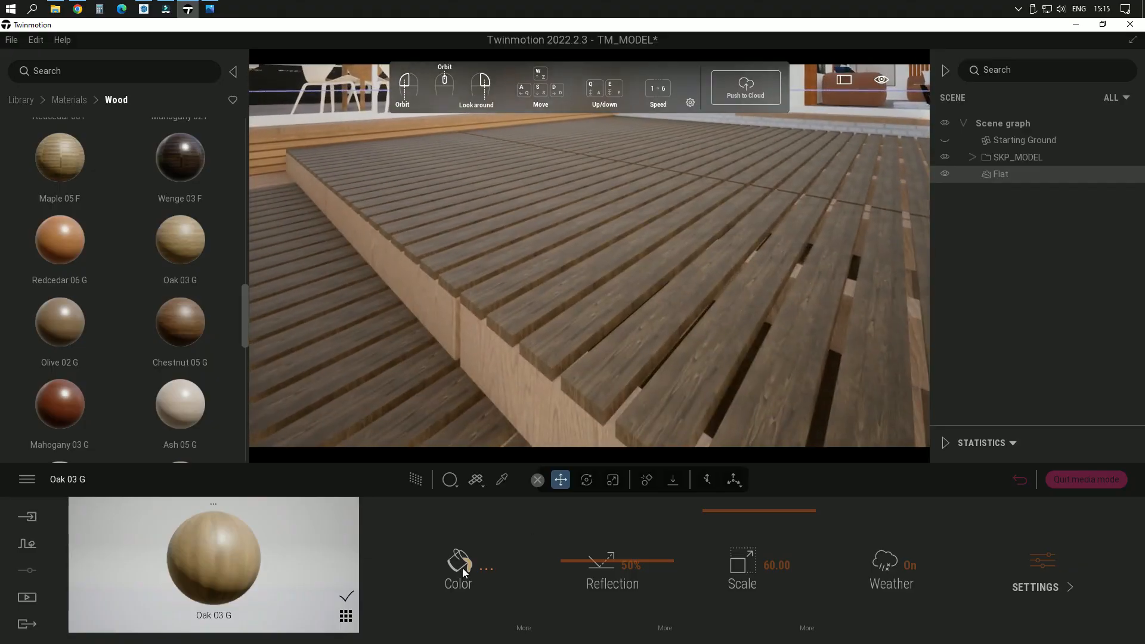
Step: Brighten and slightly desaturate the Oak 03 G material's color, and review the deck boards from another angle
click(459, 564)
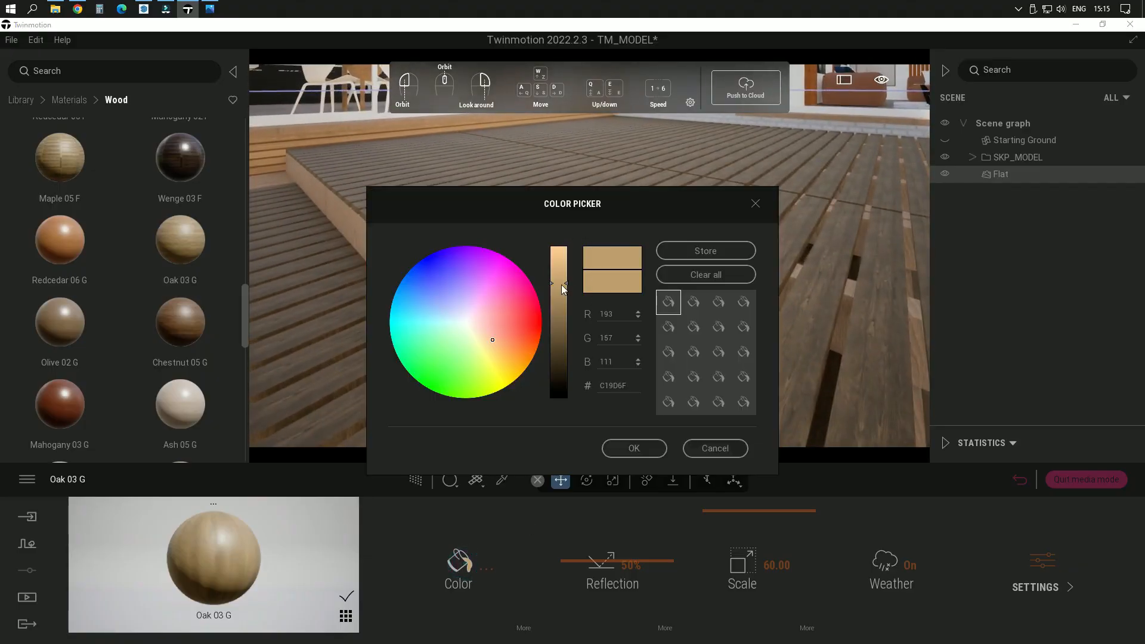
drag(564, 282, 568, 255)
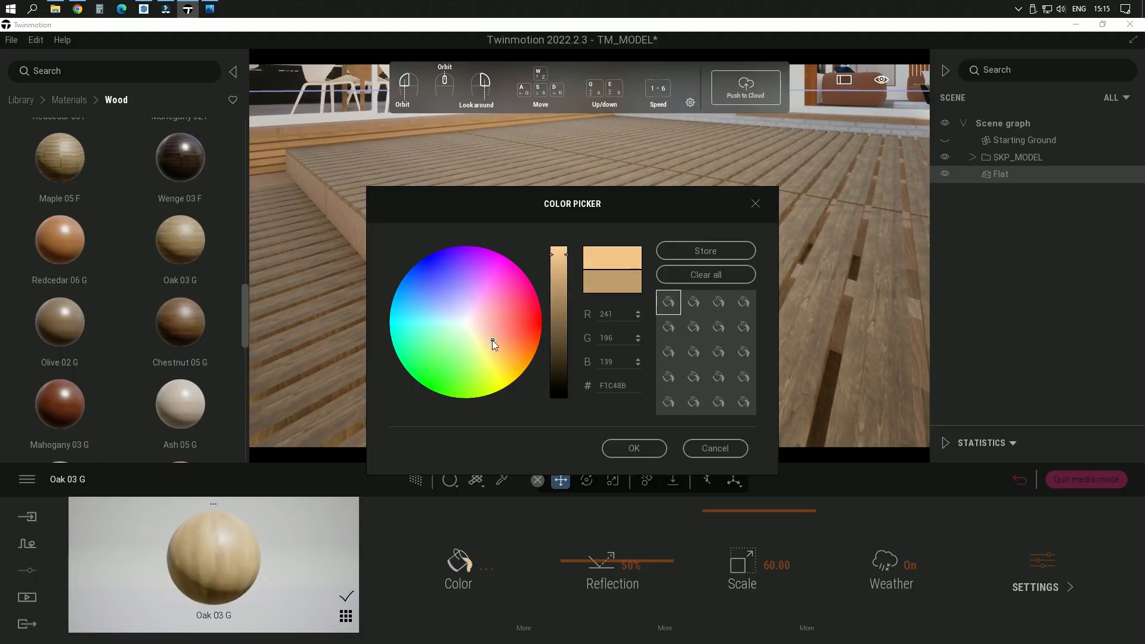
mouse_move(493, 339)
mouse_down()
mouse_move(481, 325)
mouse_move(493, 357)
mouse_move(502, 341)
mouse_move(486, 335)
mouse_up()
click(649, 451)
key(w)
right_drag(643, 278, 599, 243)
scroll(625, 277, down, 3)
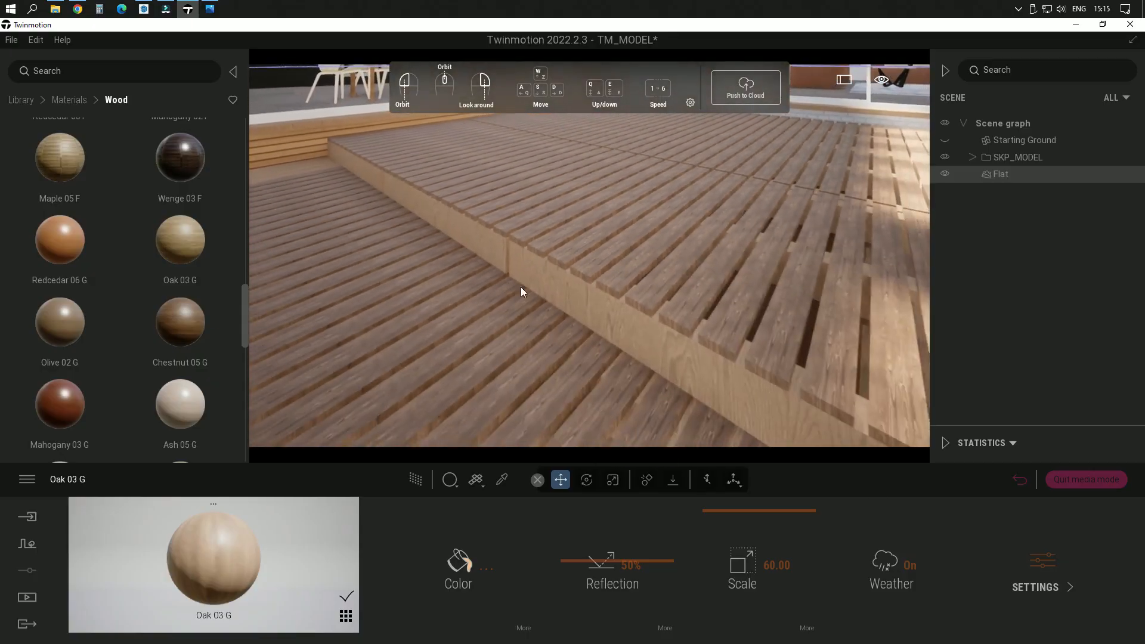
Step: Replace the deck boards' finish with the Oak 04 G wood material from the library and set its texture scale to 60.00
mouse_move(101, 286)
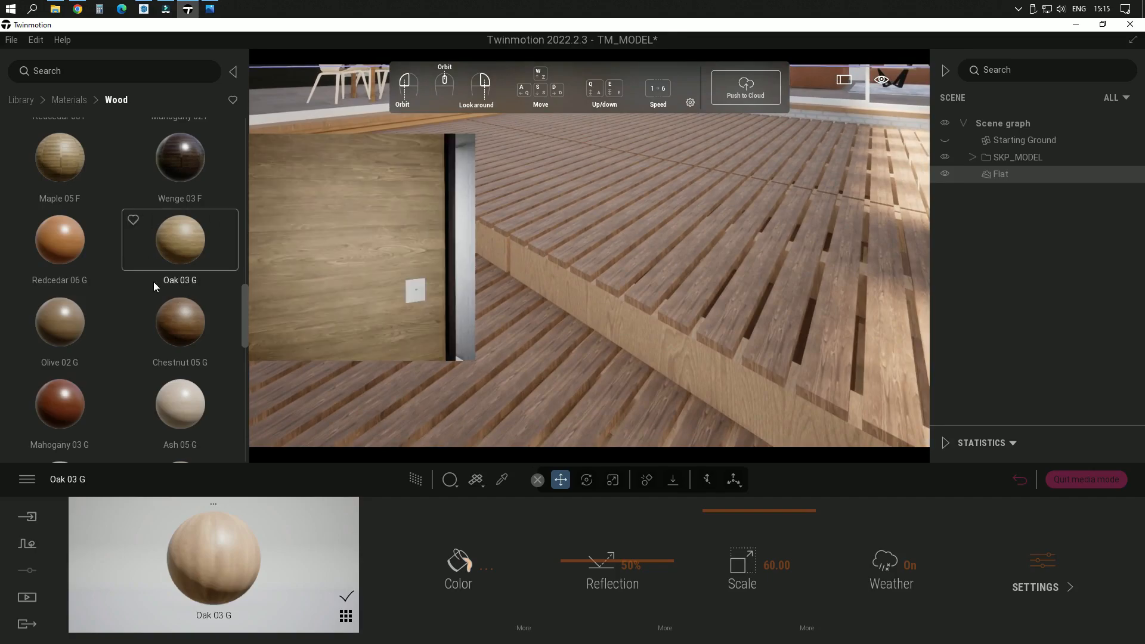
scroll(126, 327, down, 5)
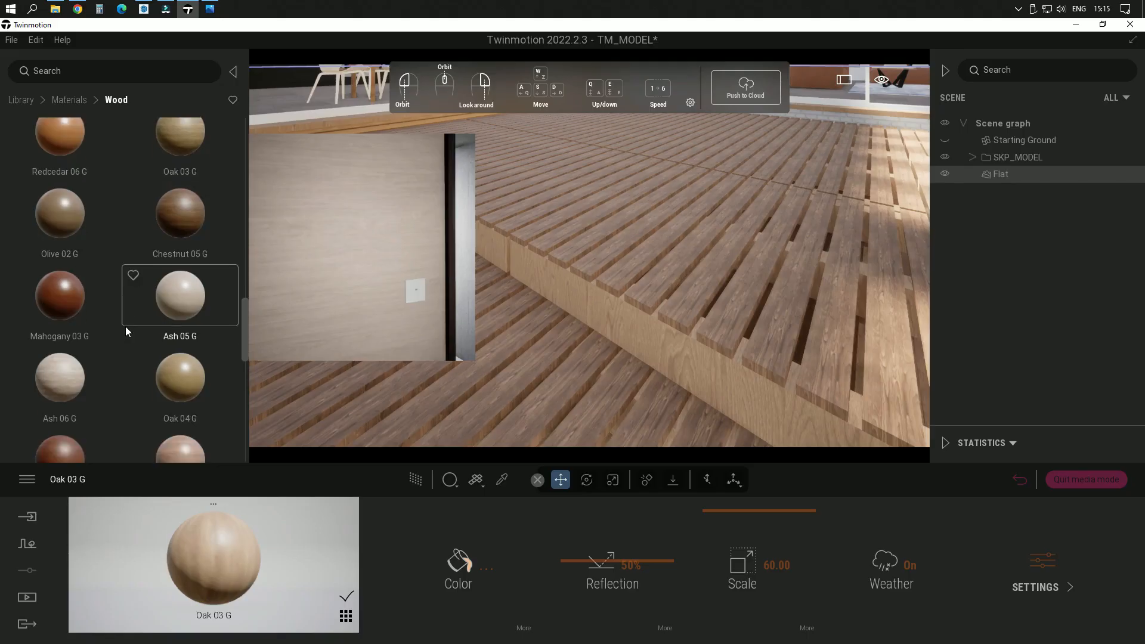
mouse_move(205, 308)
scroll(201, 307, down, 9)
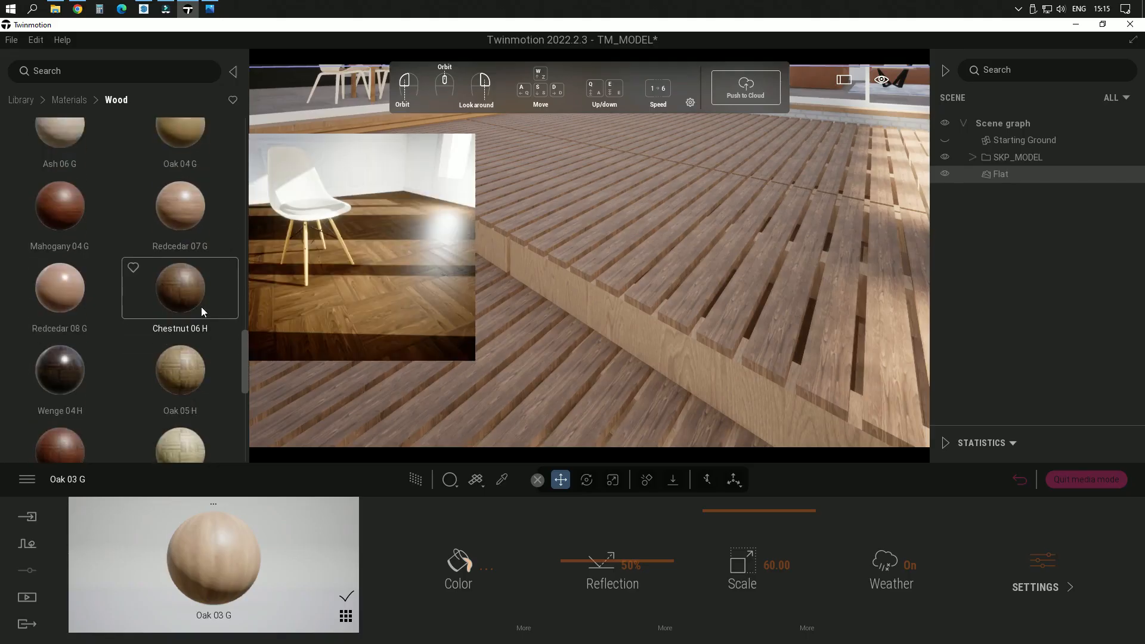
scroll(202, 307, up, 5)
mouse_move(192, 231)
drag(193, 231, 644, 272)
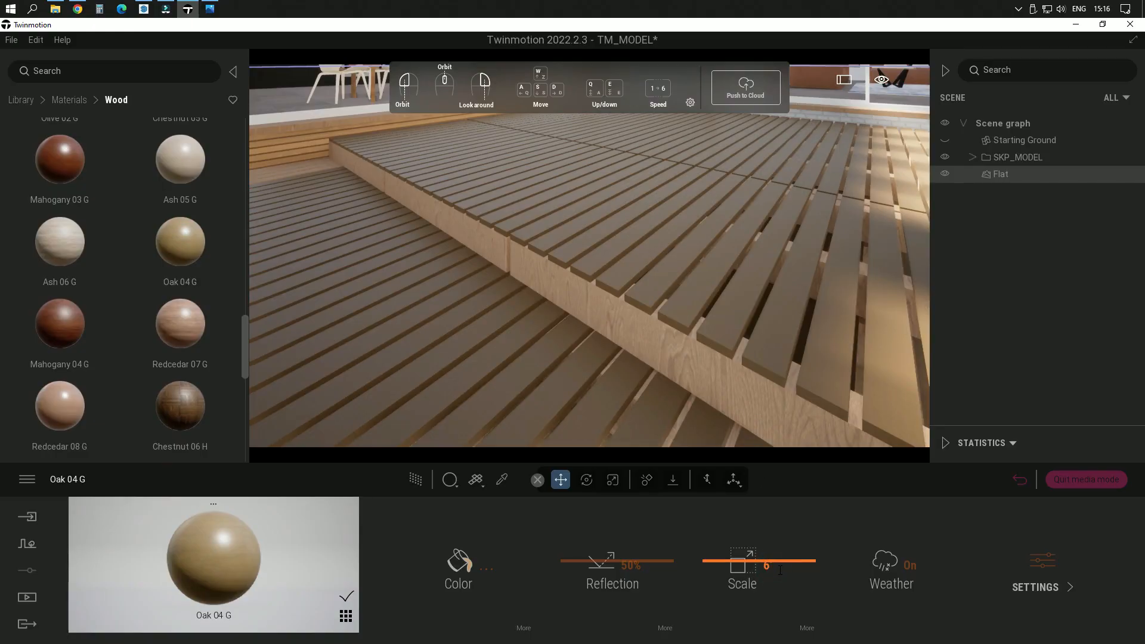
text(0)
key(Return)
Step: Rotate the Oak 04 G texture by 90° to run along the deck boards, and return to the material's main settings
drag(804, 317, 705, 319)
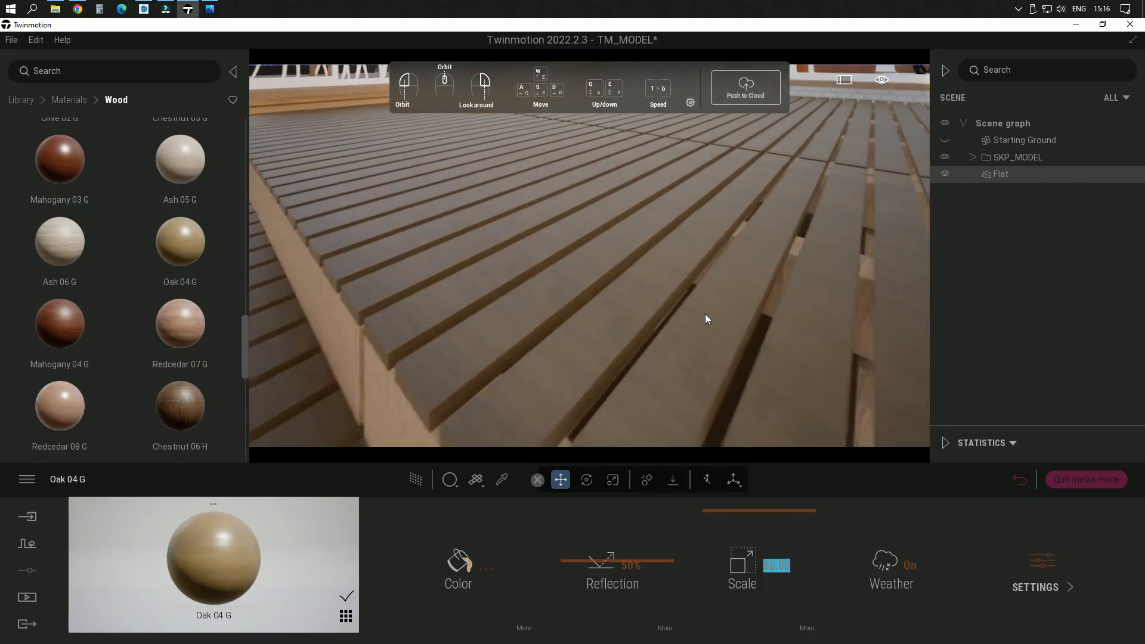
right_drag(704, 324, 656, 259)
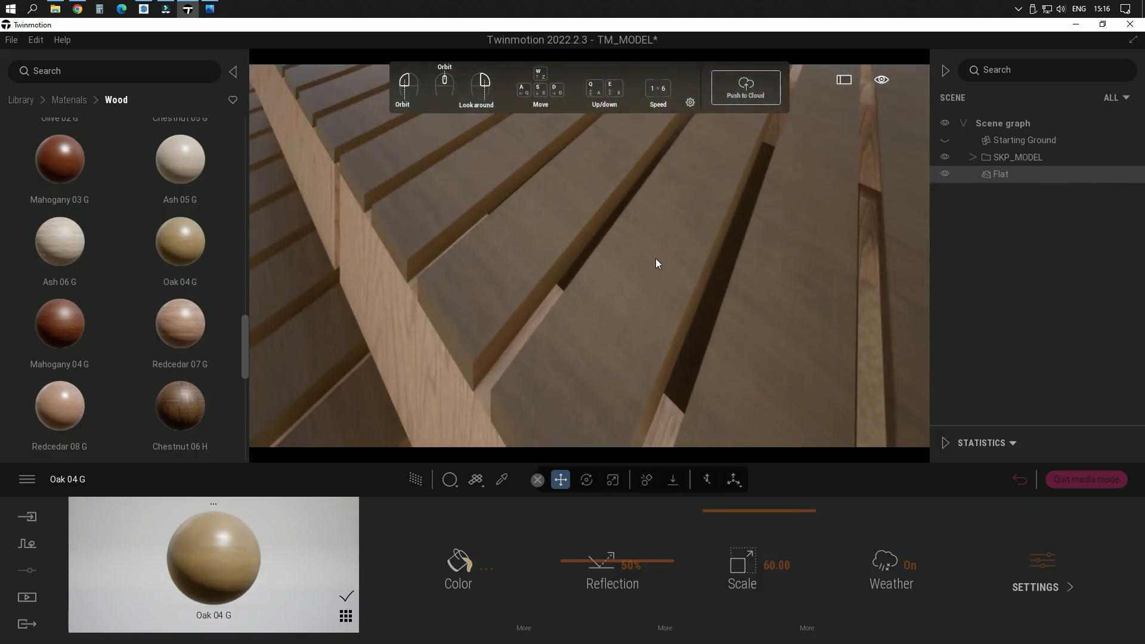
click(807, 628)
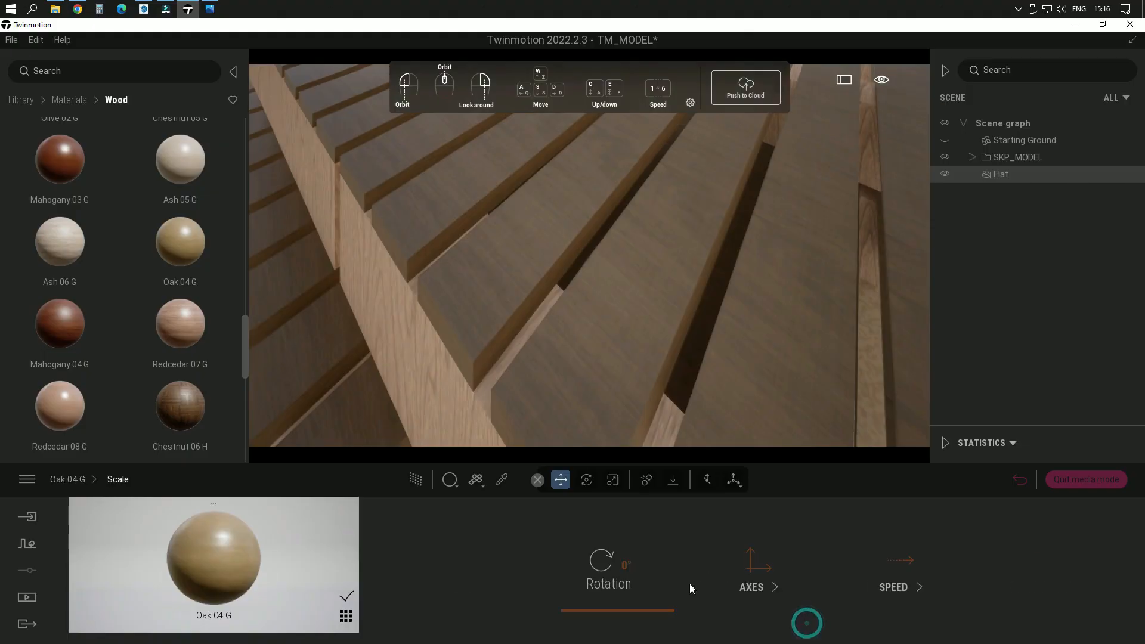
click(635, 564)
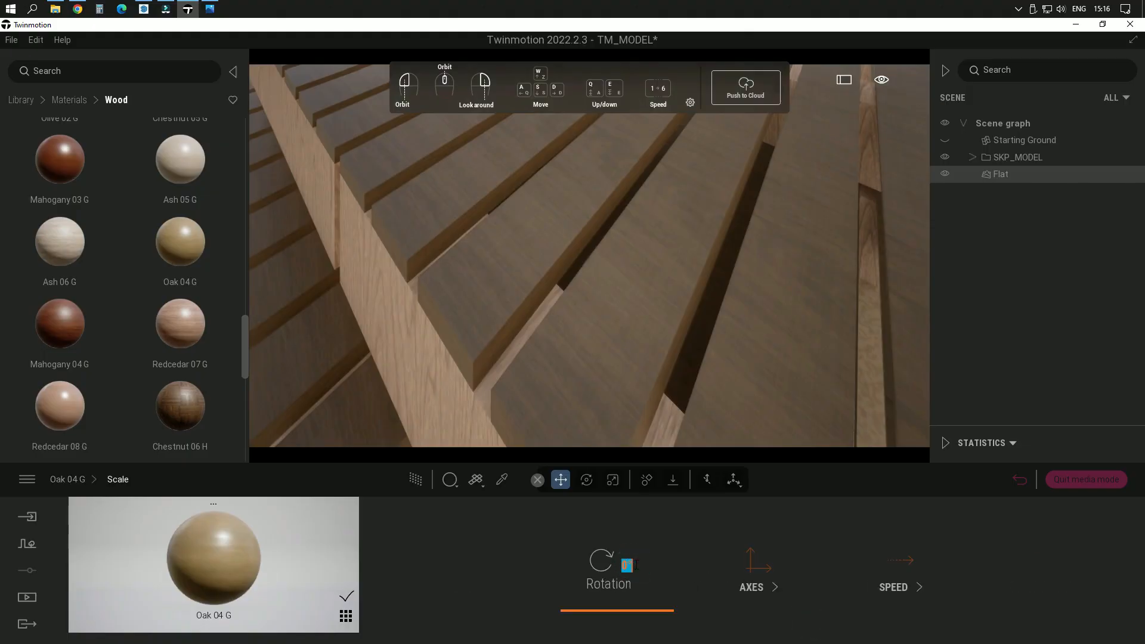
text(90)
key(Return)
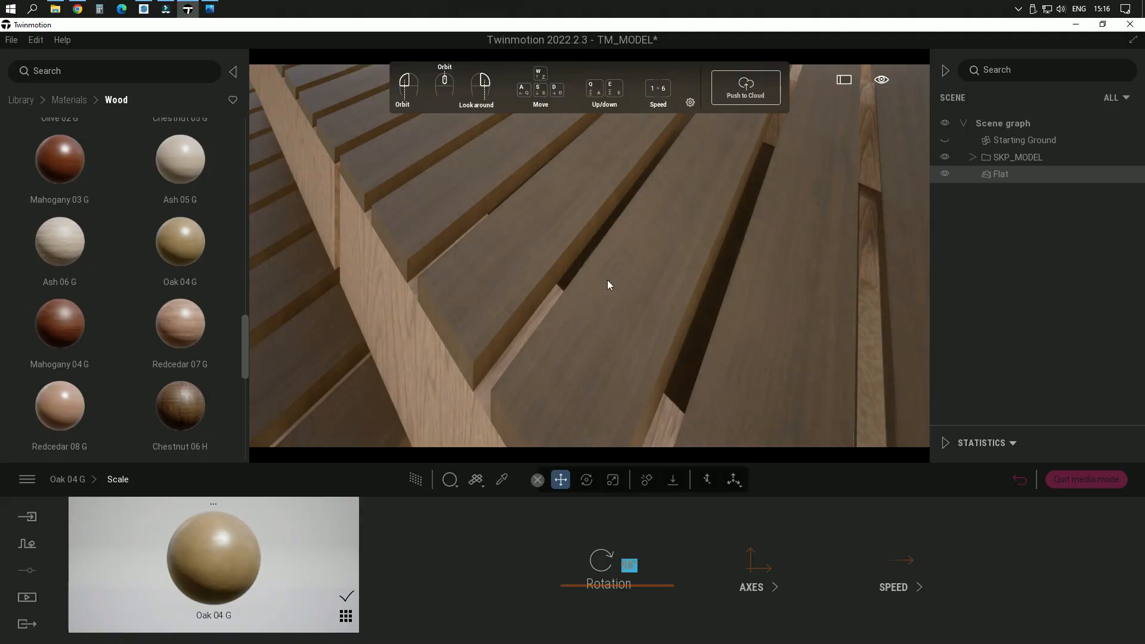
right_drag(667, 305, 638, 264)
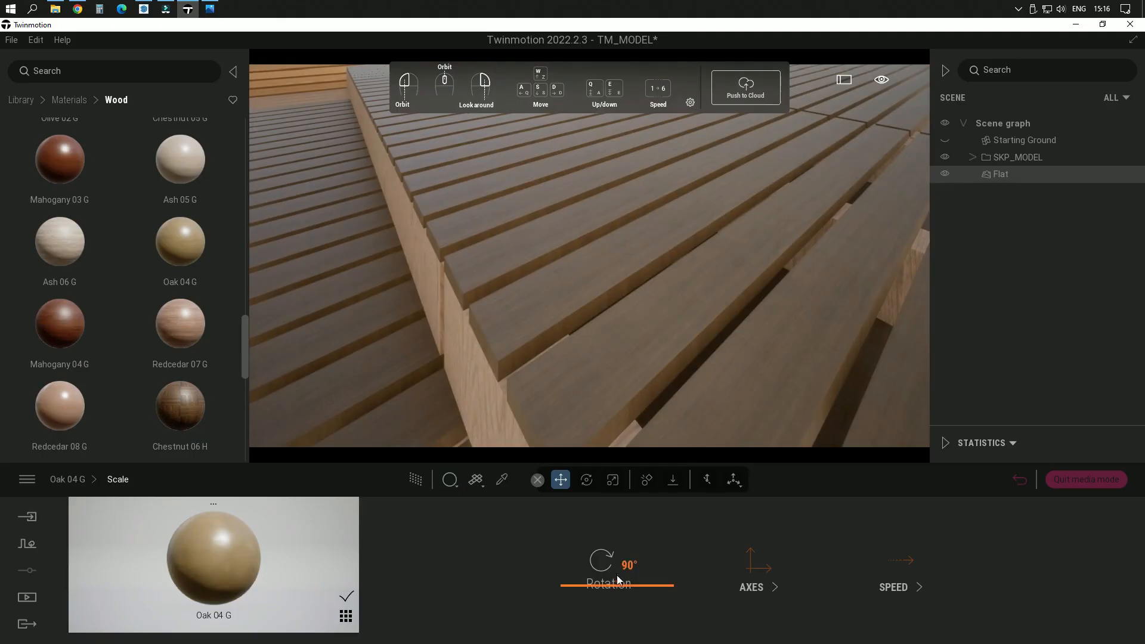
click(80, 483)
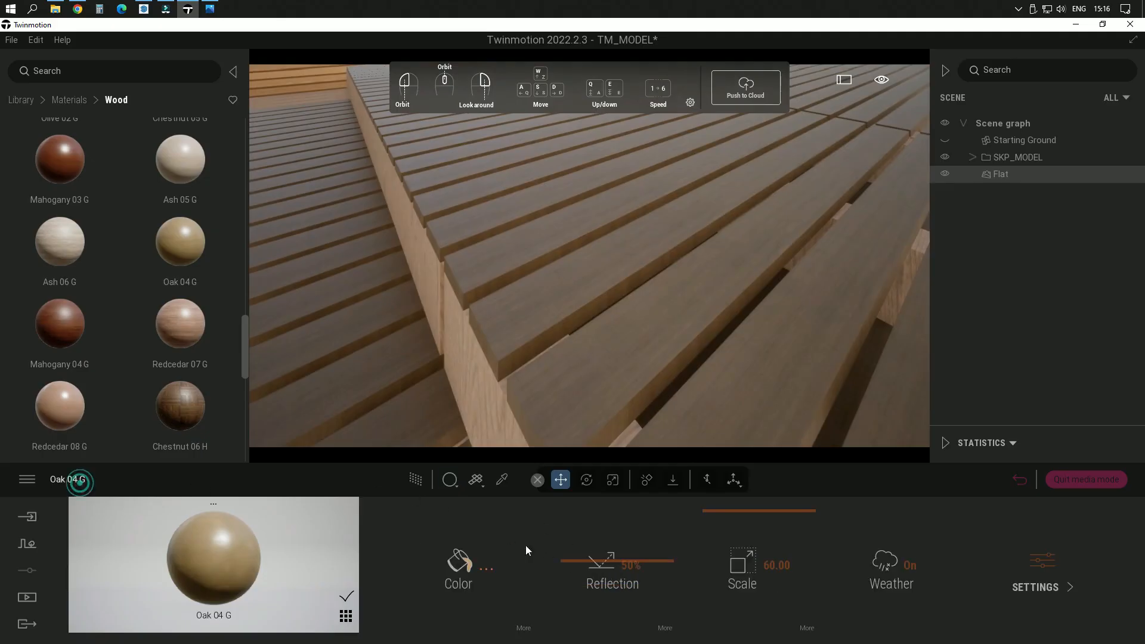
Step: Brighten the Oak 04 G material's color to E4BA83 and inspect the deck boards from different distances
click(459, 564)
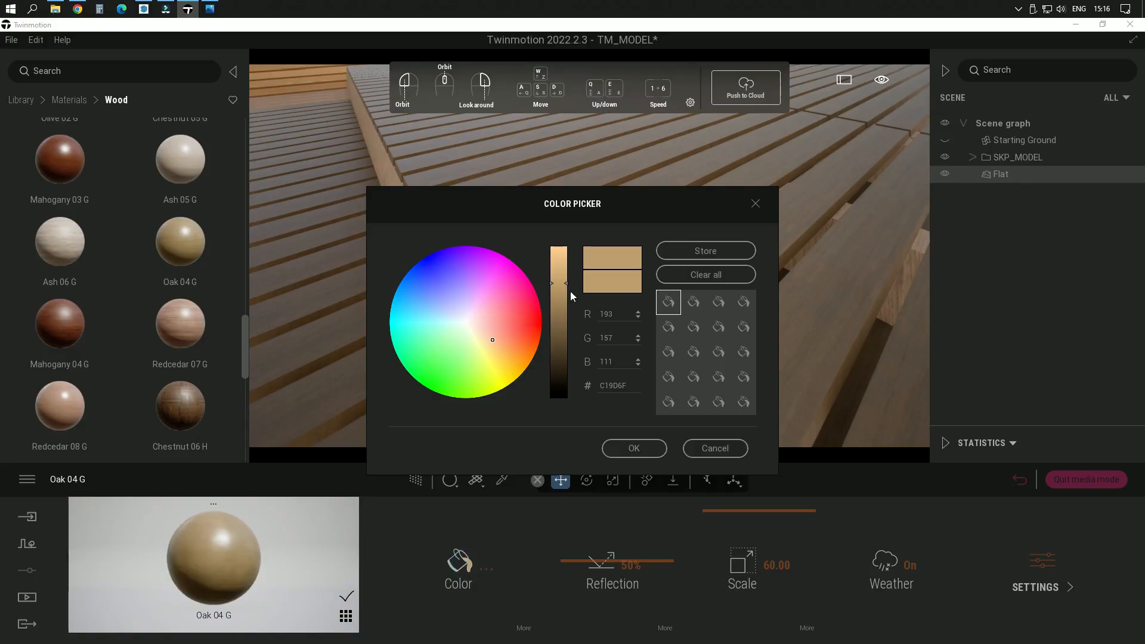
drag(563, 282, 568, 263)
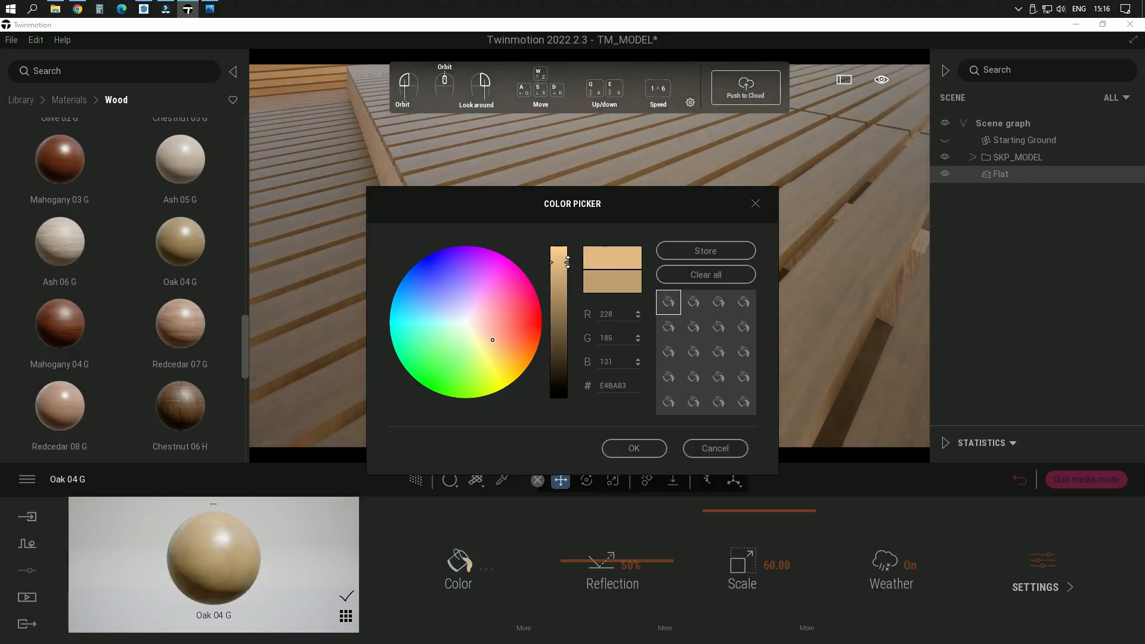
click(650, 454)
right_drag(629, 364, 600, 299)
scroll(618, 278, down, 4)
middle_drag(618, 278, 617, 320)
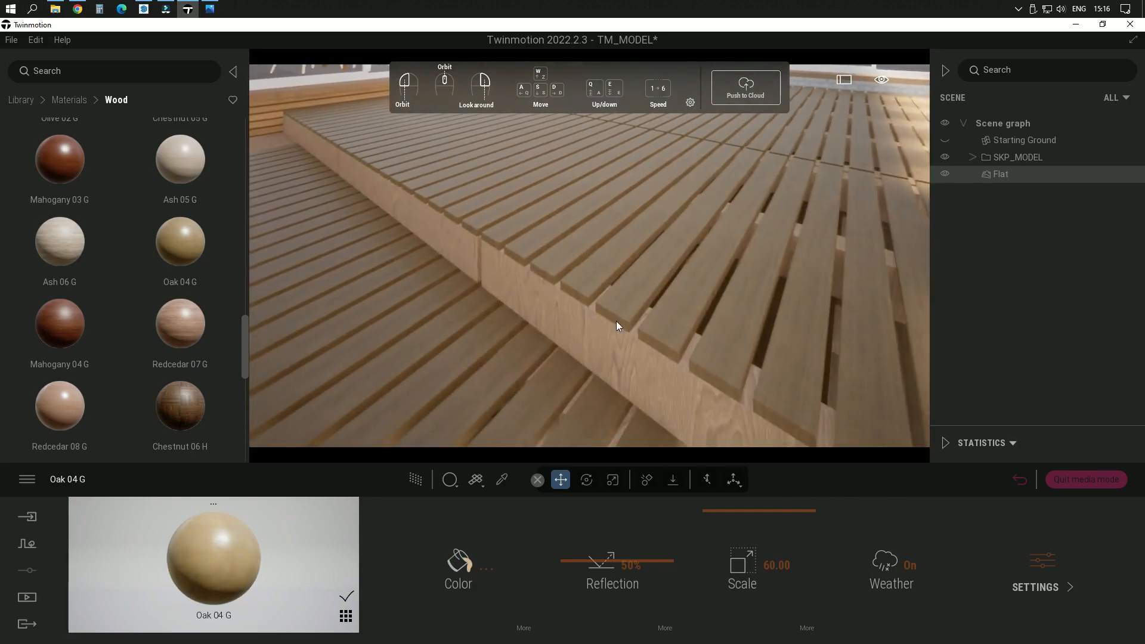
scroll(634, 357, up, 3)
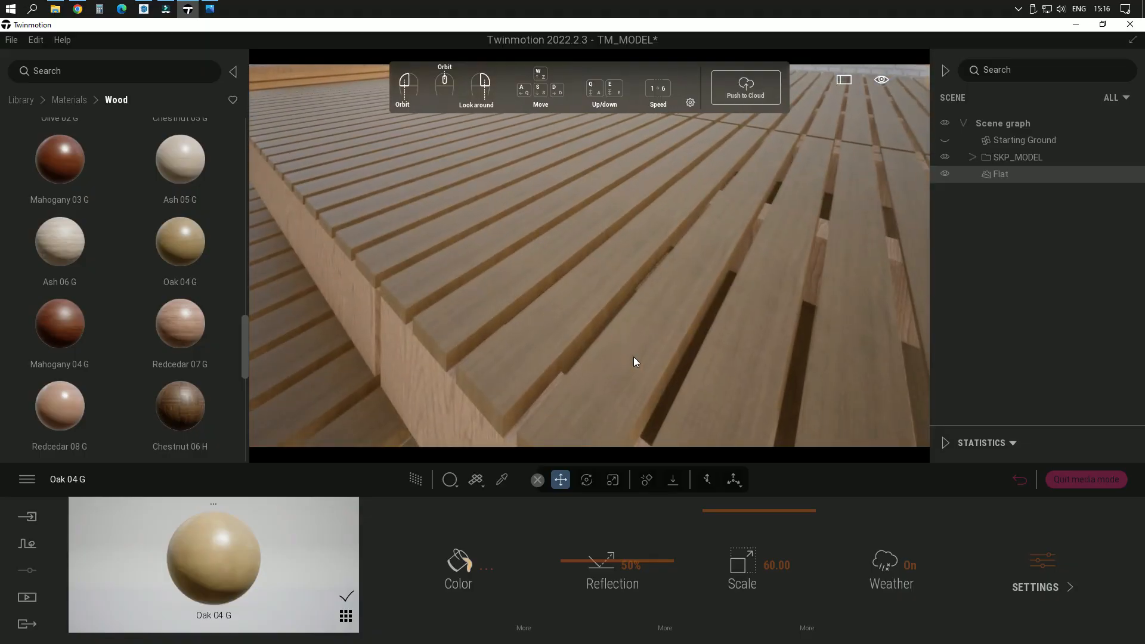
Step: Brighten the Oak 04 G material's color to F5C88D and store that color as a swatch
click(461, 563)
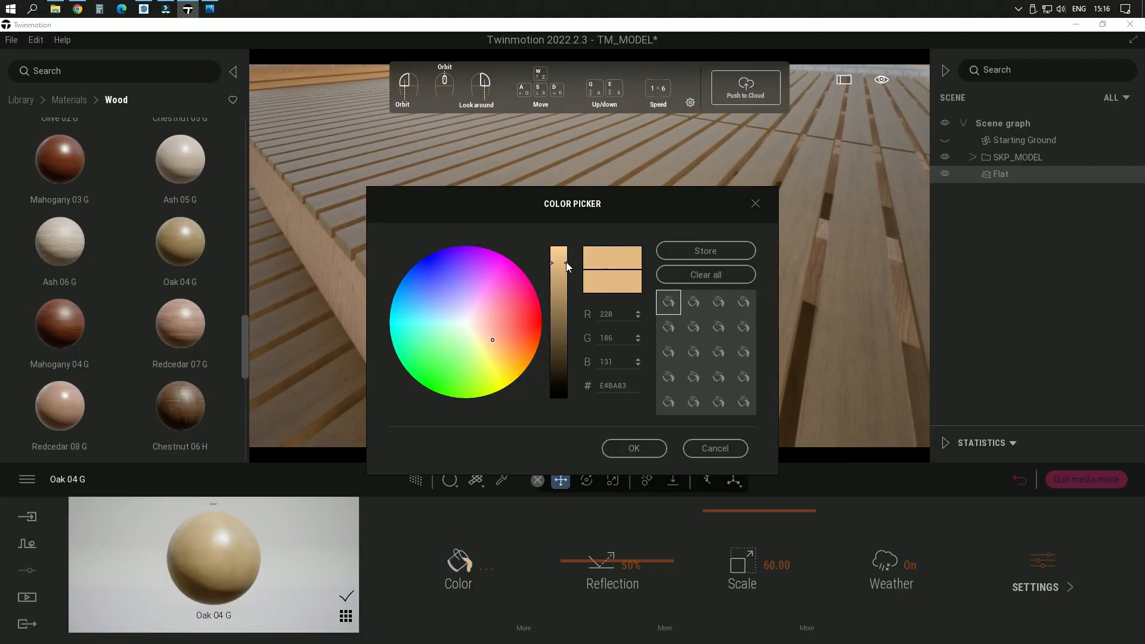
drag(558, 263, 564, 251)
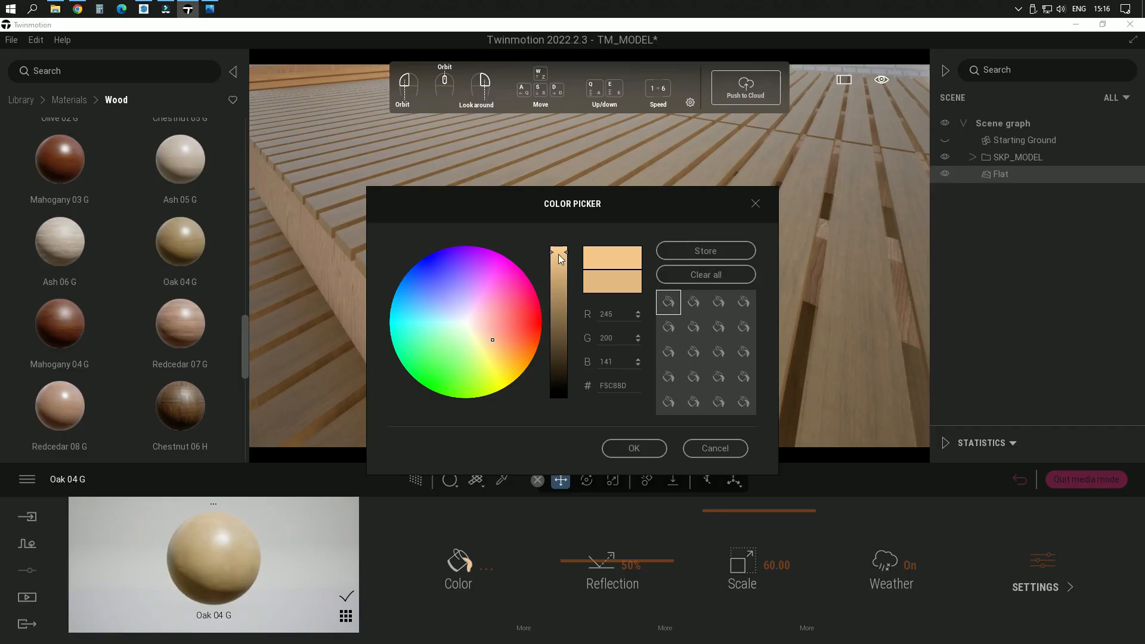
click(689, 255)
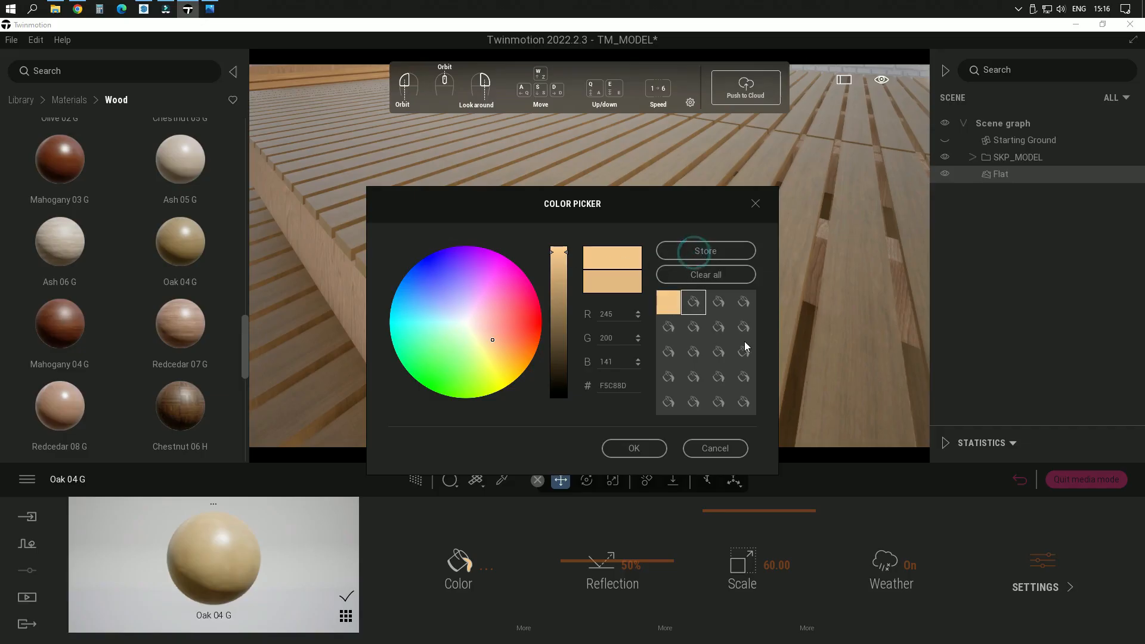
click(650, 449)
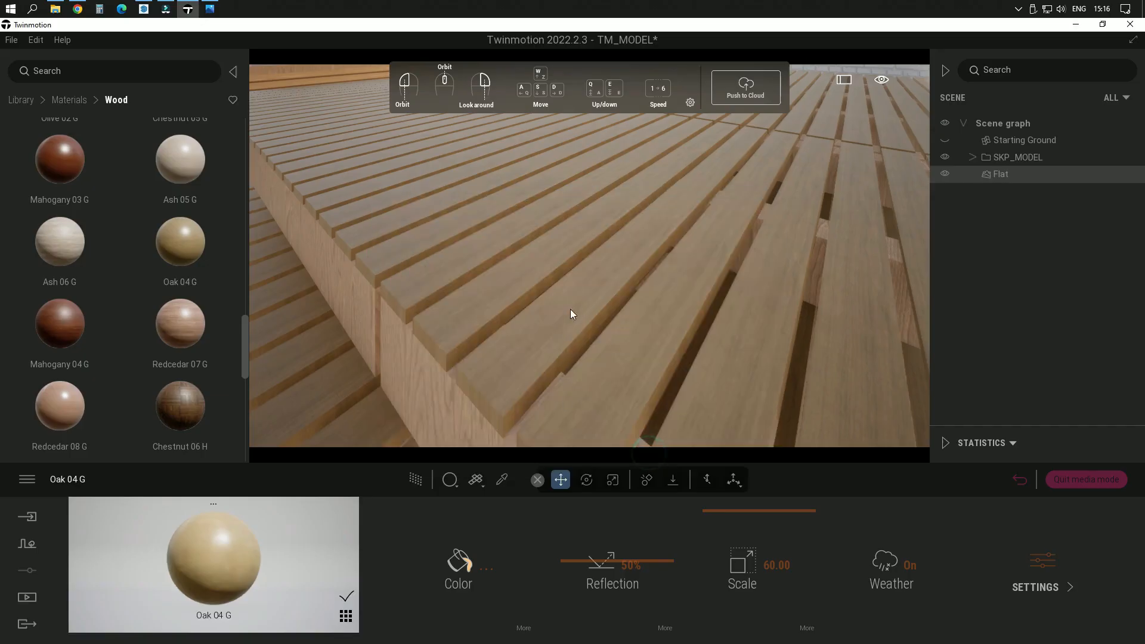
drag(570, 309, 569, 230)
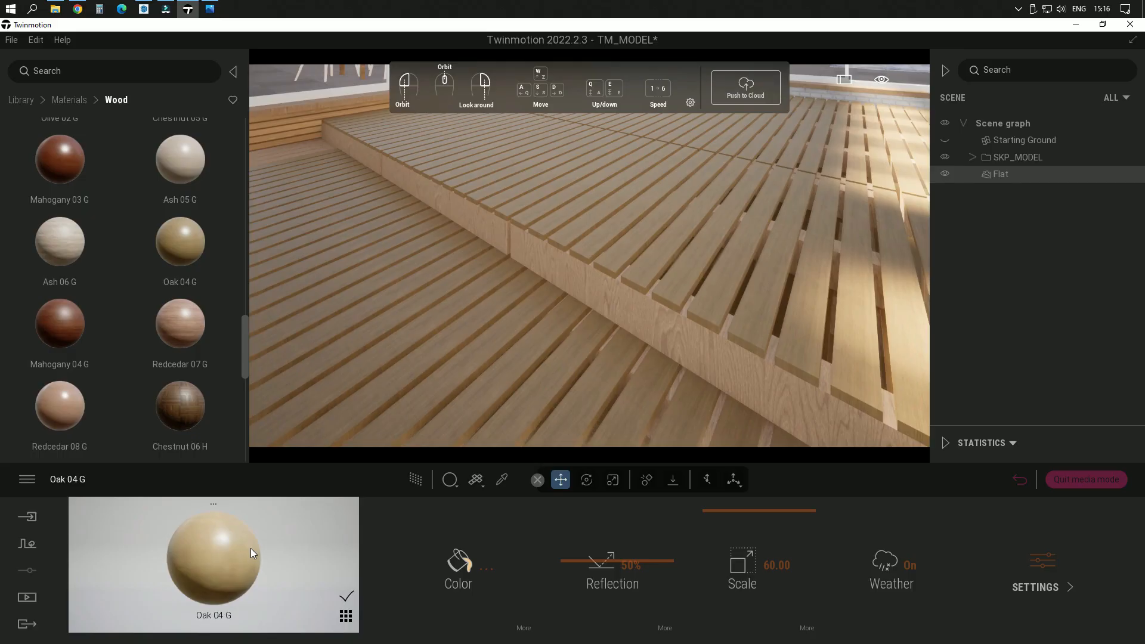
Step: Change the material replacement mode, and switch between the Oak 04 G preview and the scene's material list
click(452, 481)
click(466, 430)
click(234, 550)
click(216, 505)
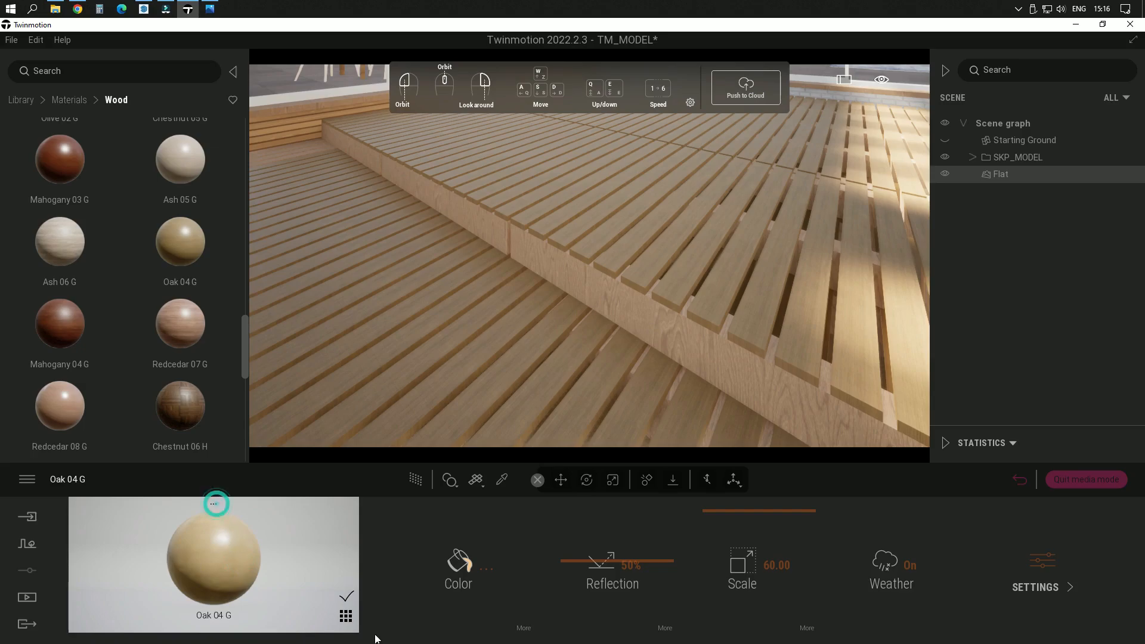
click(337, 616)
click(347, 616)
click(346, 615)
click(217, 505)
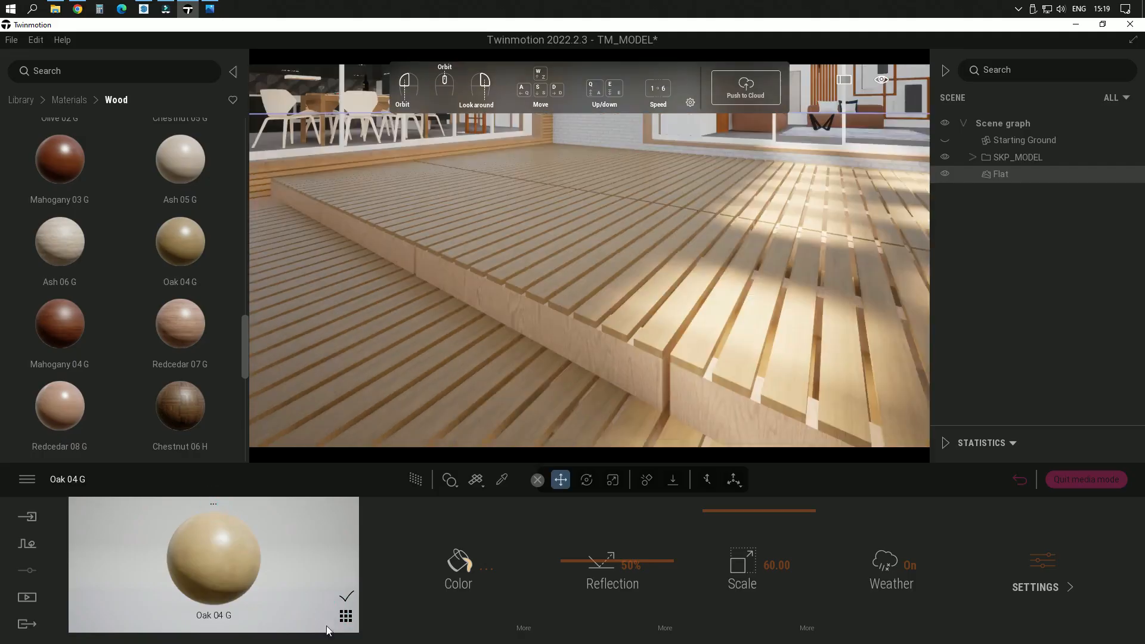
Step: Add the customized Oak 04 G from the scene's material list to the user library
click(346, 616)
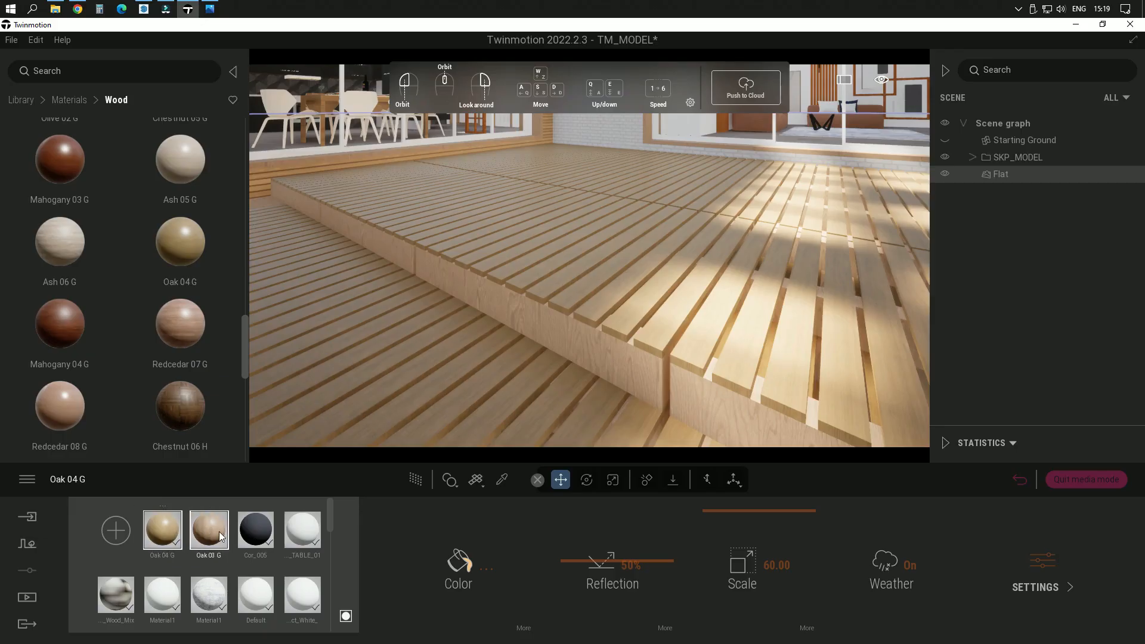
scroll(272, 550, down, 1)
scroll(271, 549, down, 1)
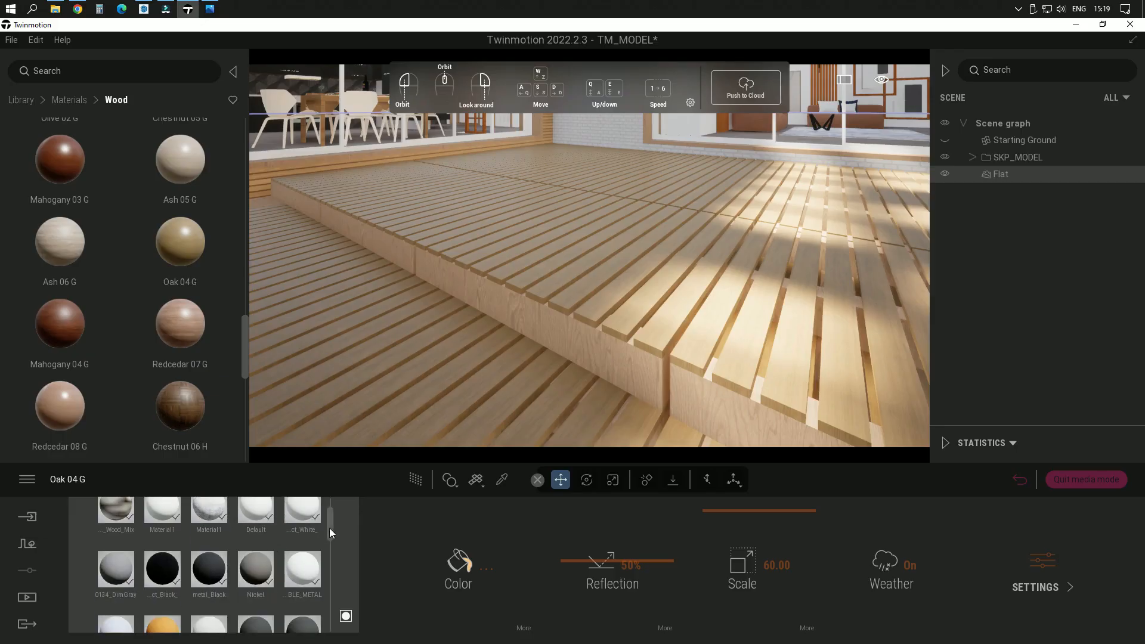
drag(329, 529, 325, 499)
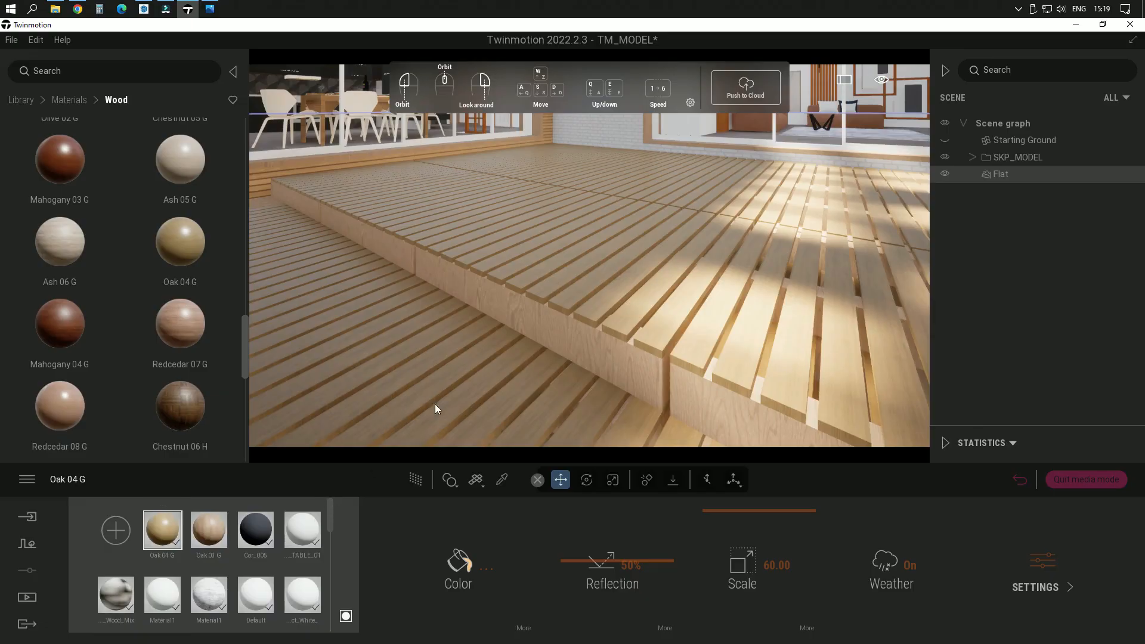
right_click(168, 532)
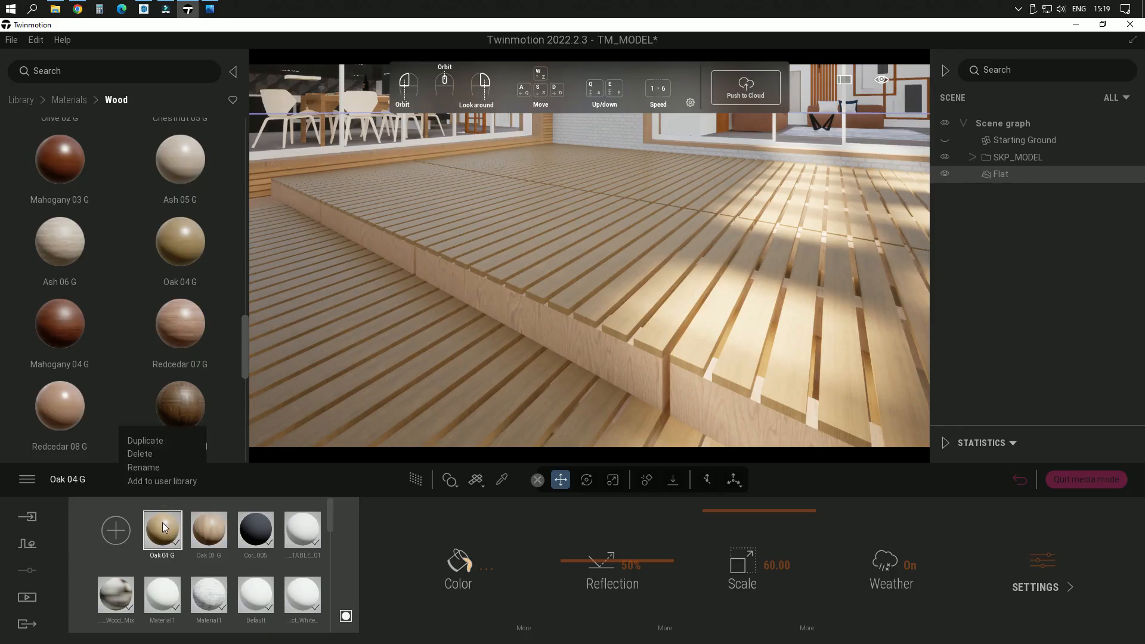
click(165, 482)
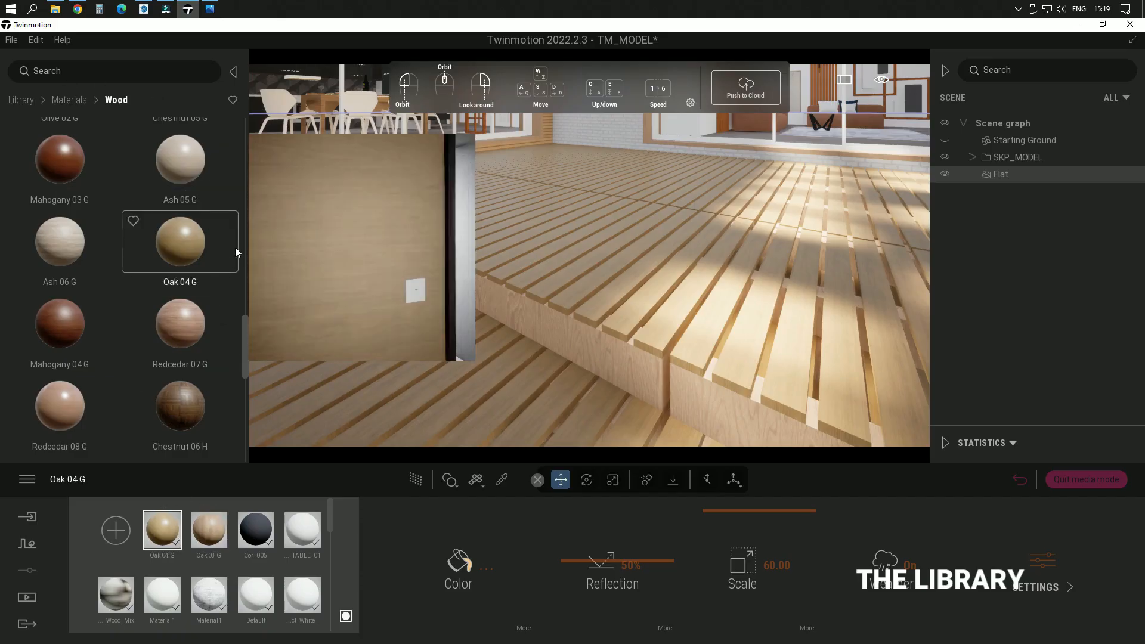
Step: Apply the saved Oak 04 G material from the user library to the frame beneath the terrace deck boards
scroll(232, 238, up, 2)
scroll(229, 226, up, 3)
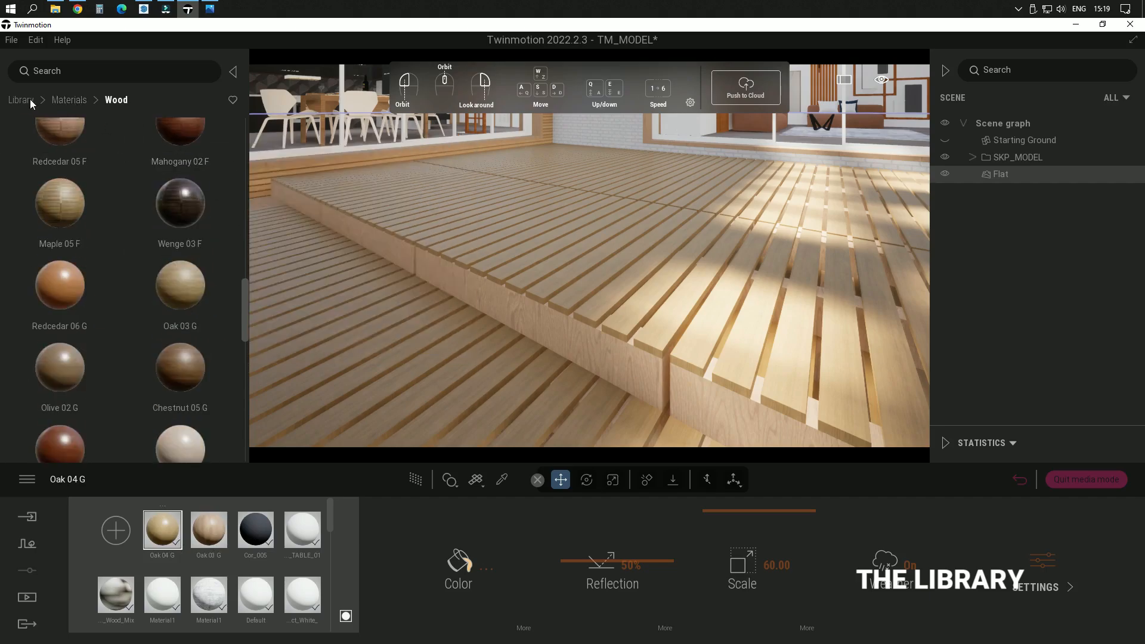
click(24, 100)
scroll(192, 409, down, 3)
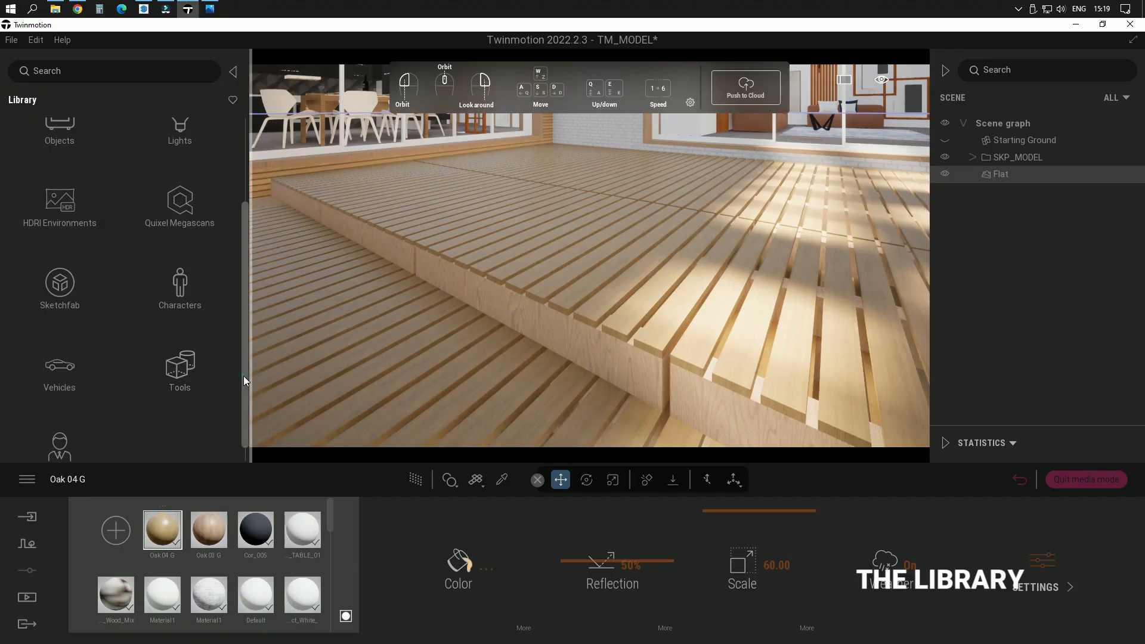
drag(243, 375, 244, 424)
click(69, 433)
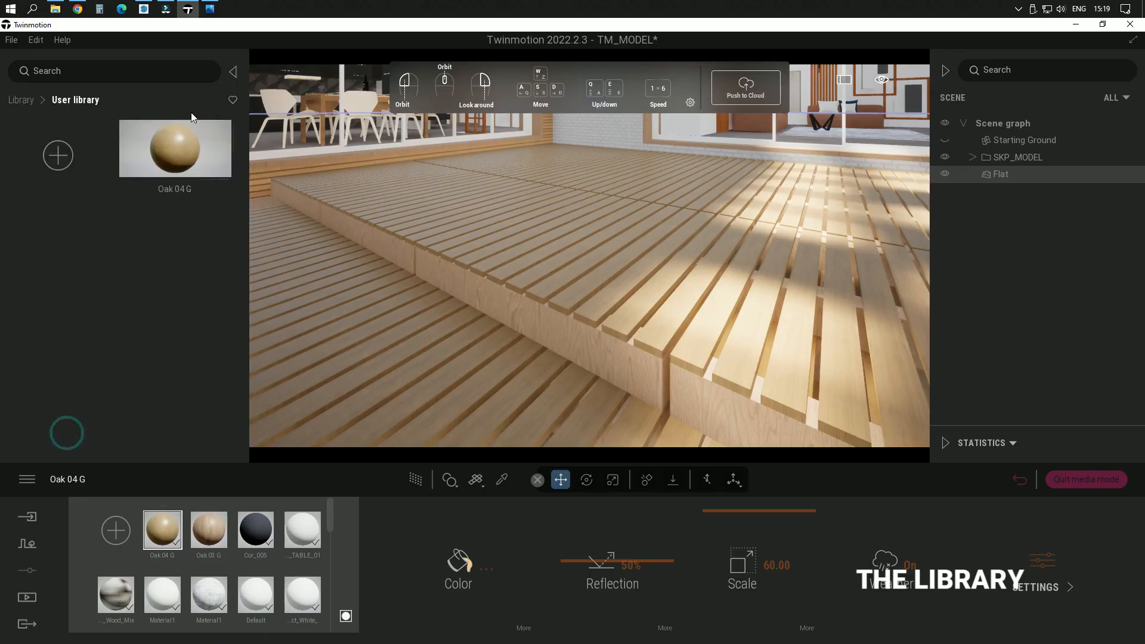
drag(184, 148, 595, 349)
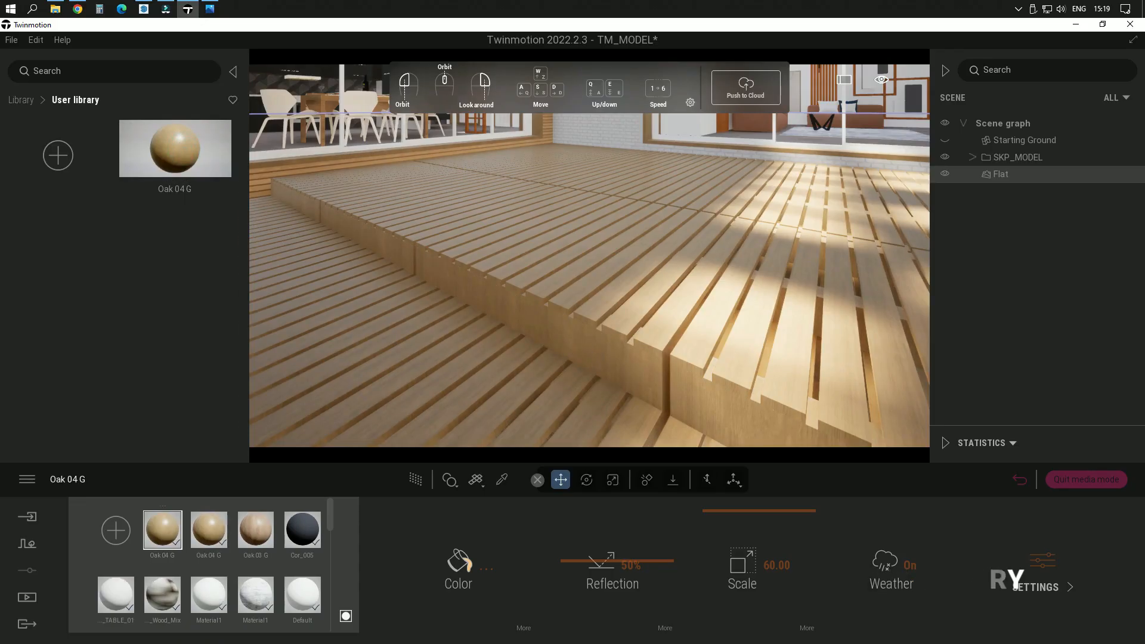
Step: Examine the oak material on the deck, its raised edge and the wooden sill along the terrace windows
right_drag(570, 345, 502, 325)
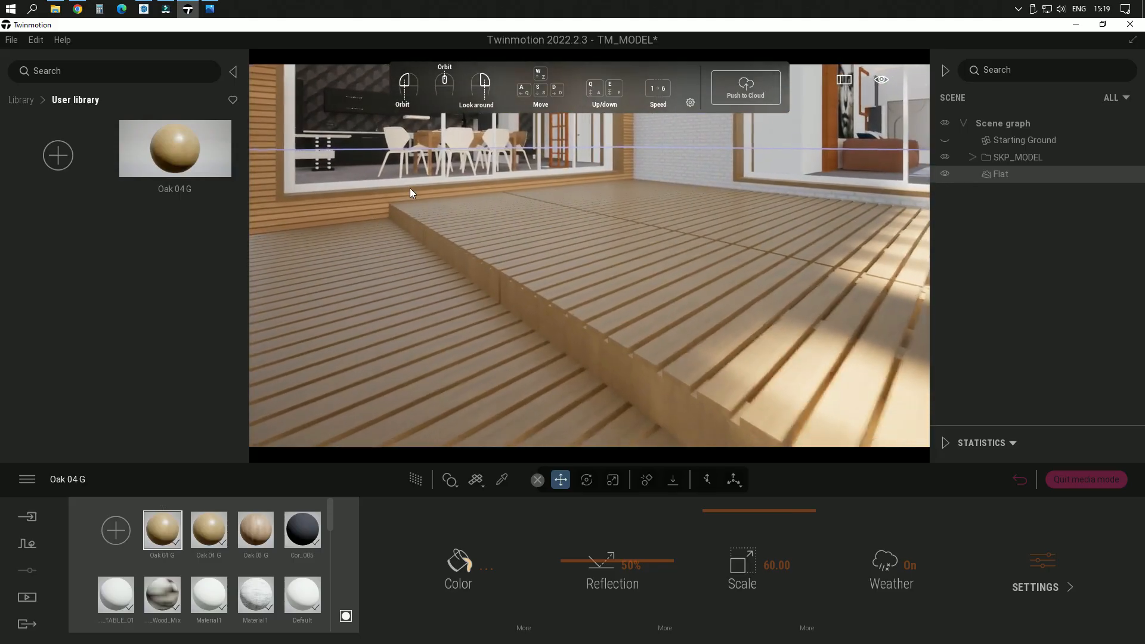
right_drag(410, 188, 463, 345)
key(w)
key(s)
key(a)
key(w)
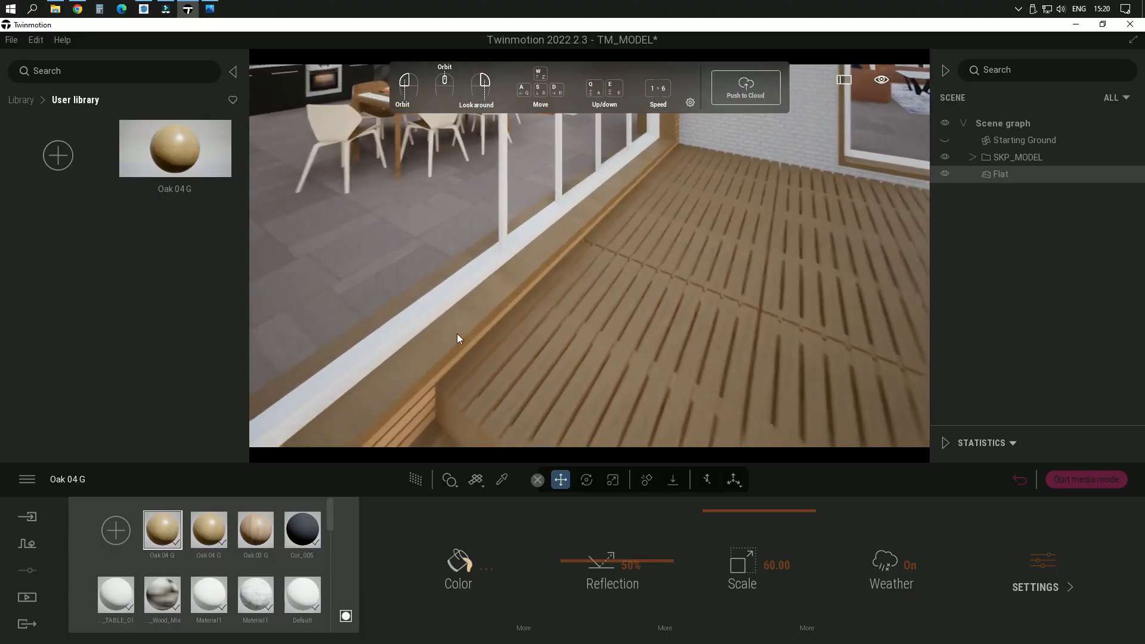
right_drag(463, 329, 574, 306)
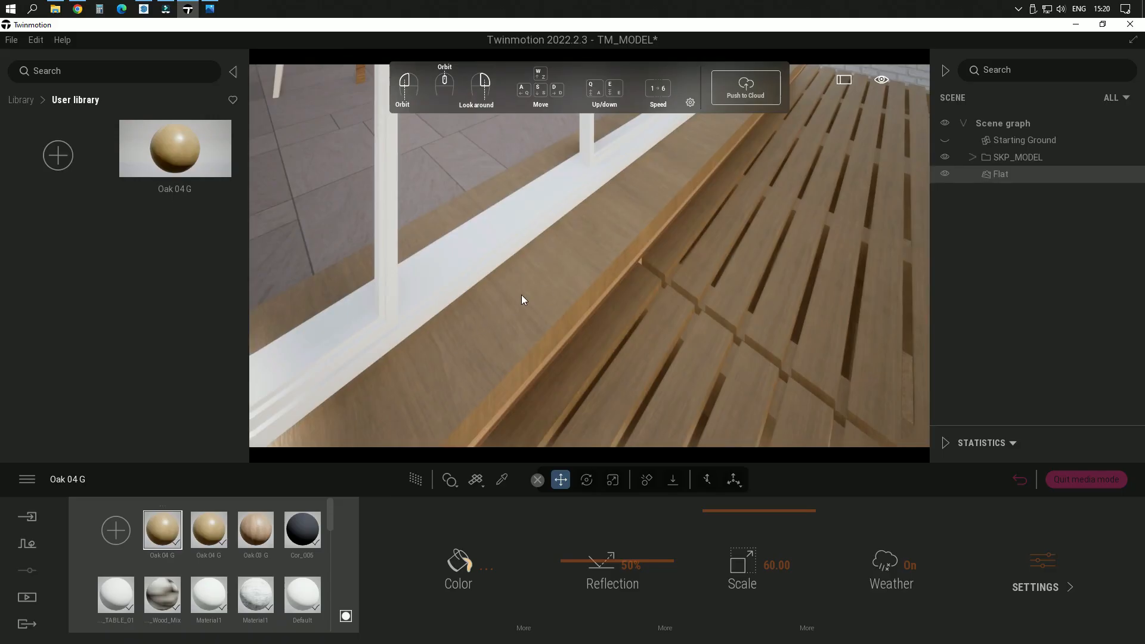
key(s)
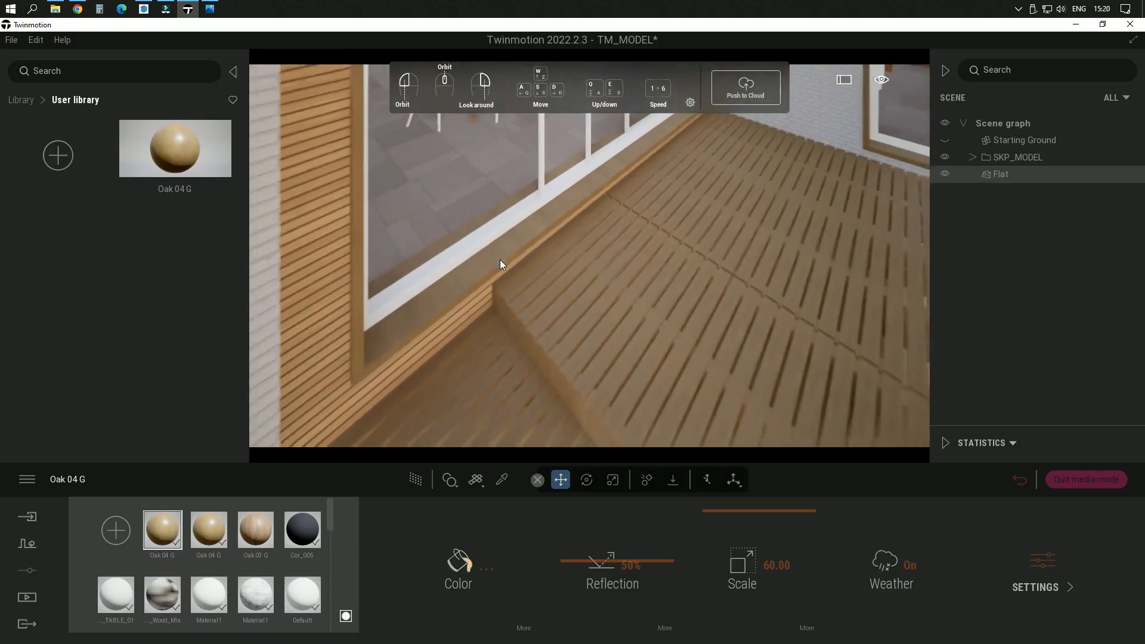
key(s)
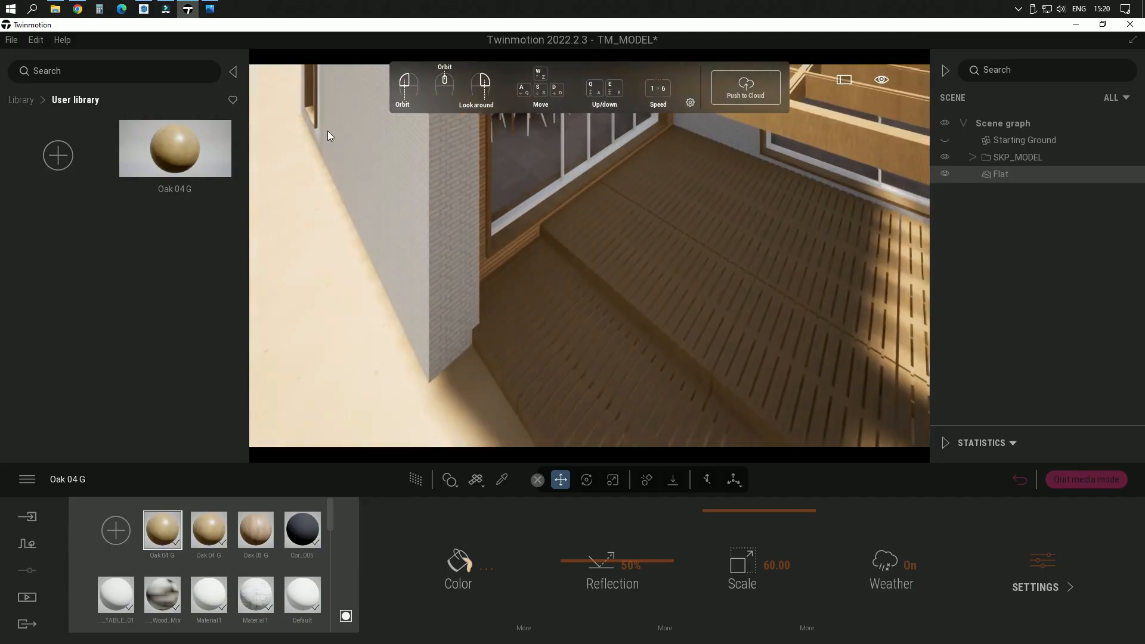
Step: Apply the saved Oak 04 G material from the user library to the terrace_cover beams
right_drag(627, 260, 639, 235)
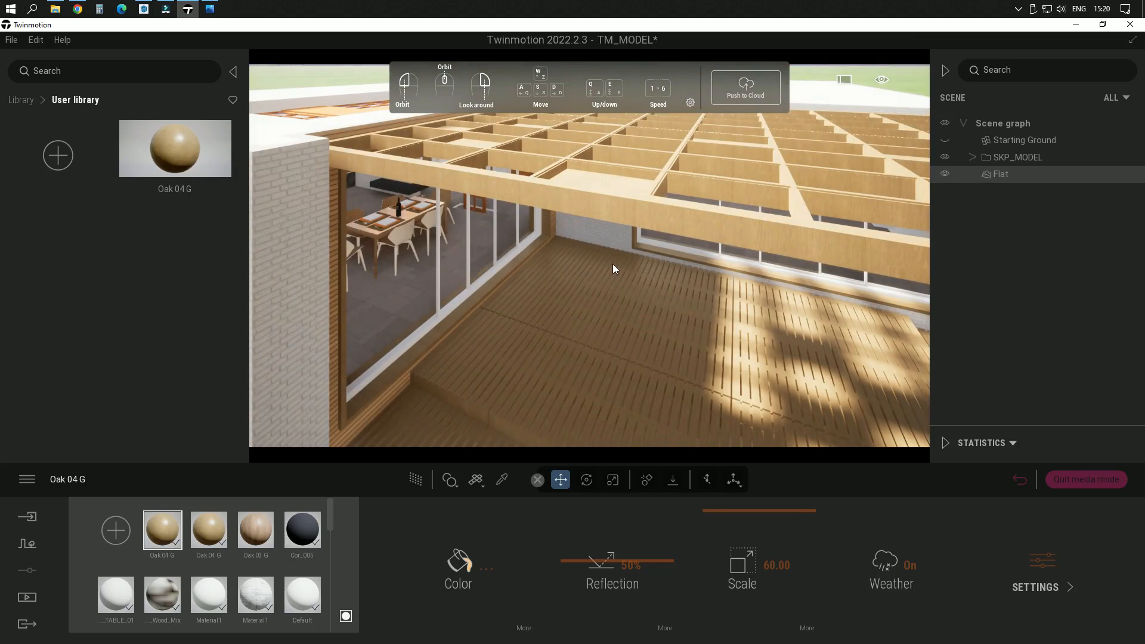
key(s)
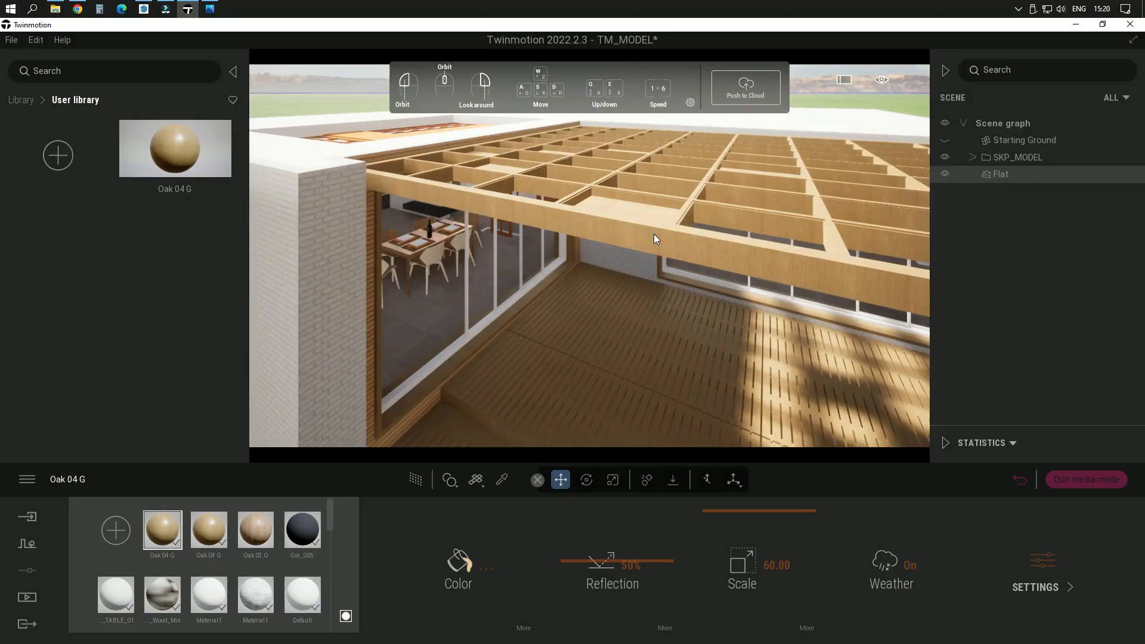
click(654, 234)
drag(169, 154, 685, 256)
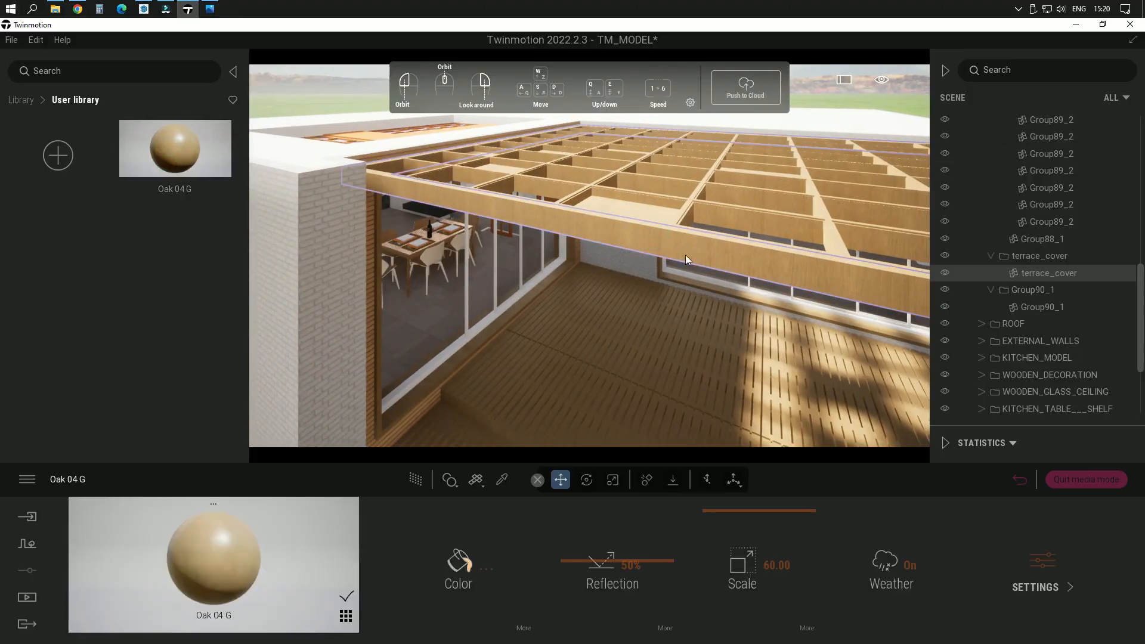
Step: Cycle through the standard orthographic views of the house and return to the perspective view
right_drag(726, 401, 717, 384)
key(f)
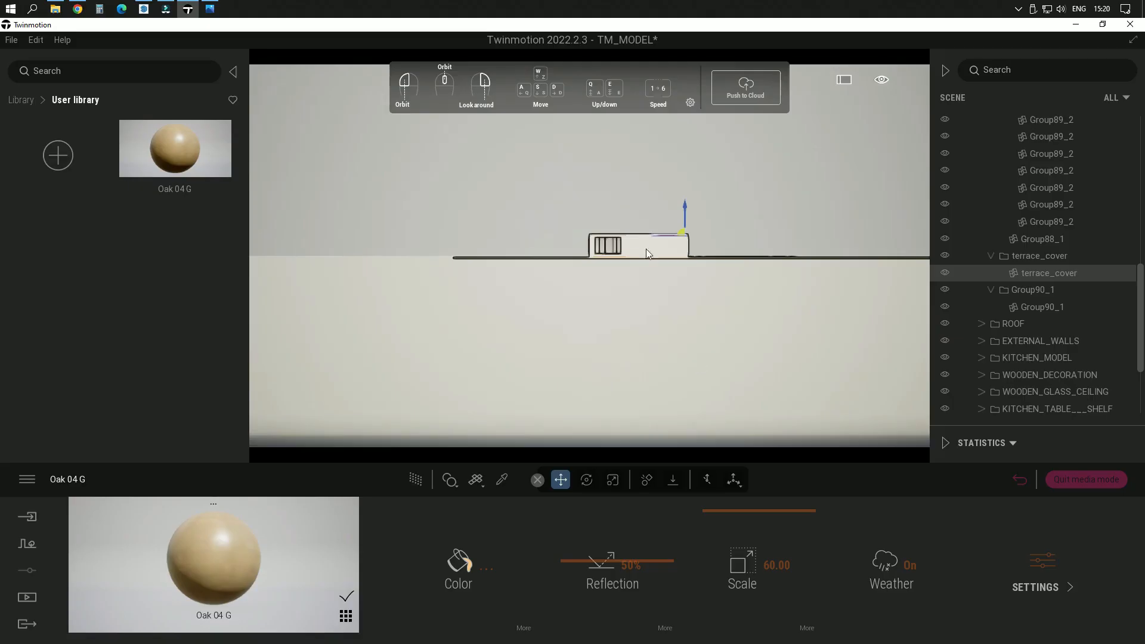
key(F3)
key(F4)
key(F5)
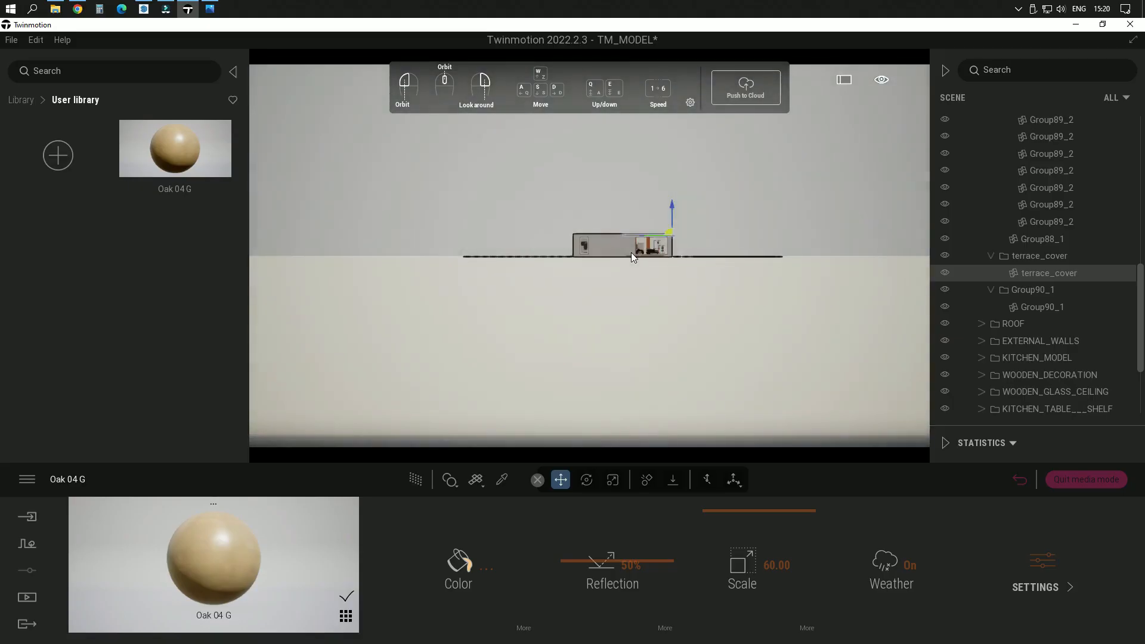
key(F6)
key(F7)
key(F8)
key(F1)
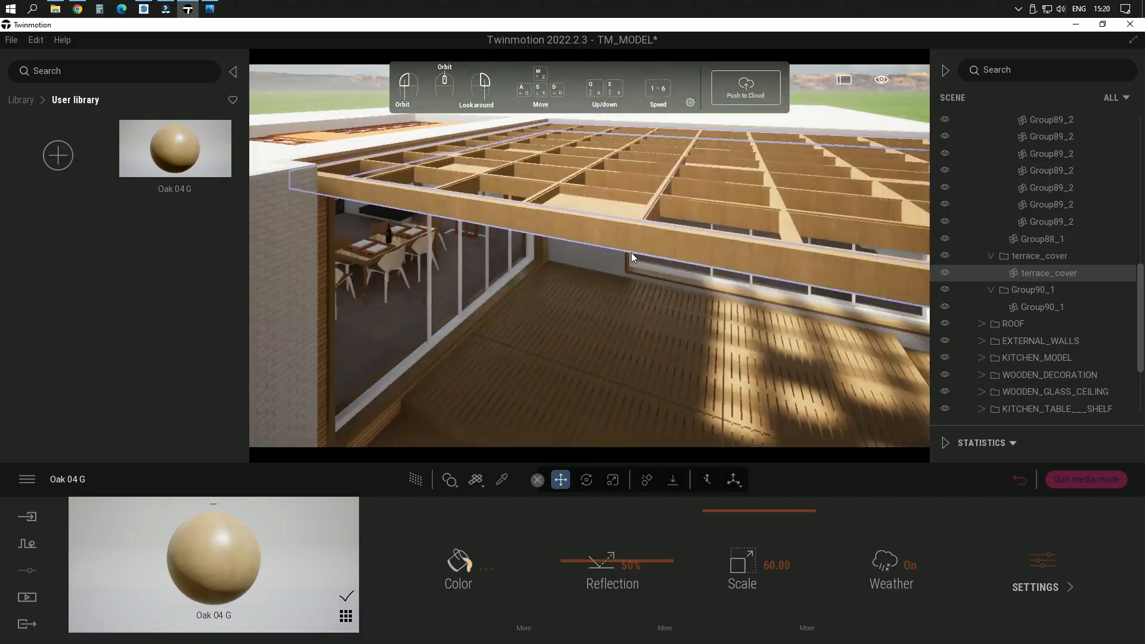
Step: Examine the terrace from below the cover and the dining area behind its large window
right_drag(632, 252, 608, 303)
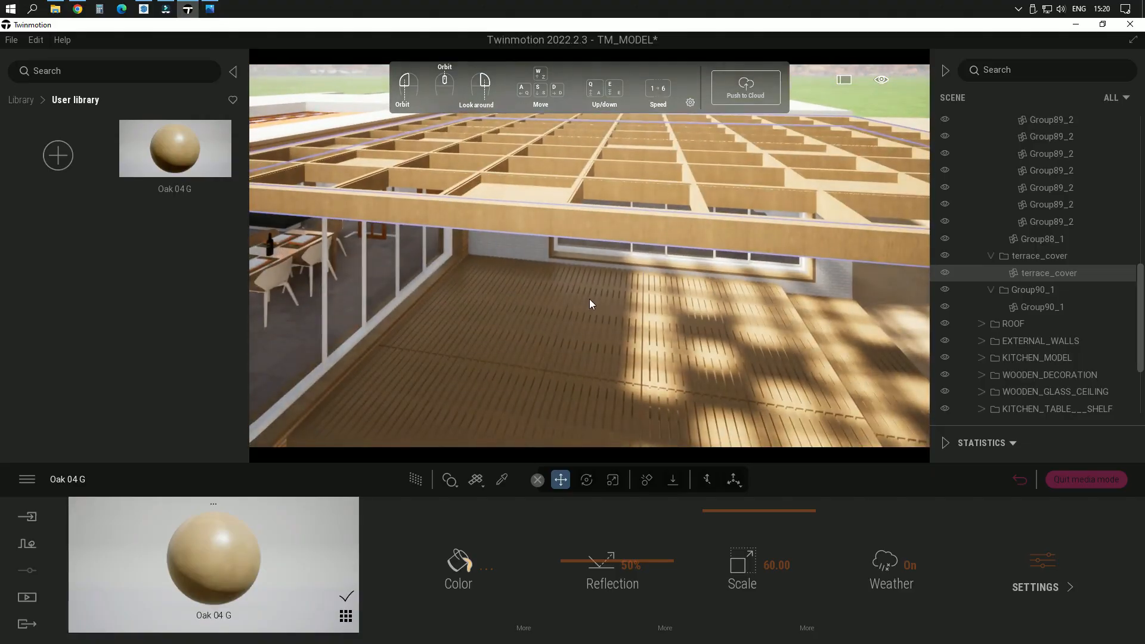
middle_drag(589, 299, 513, 256)
scroll(480, 292, up, 2)
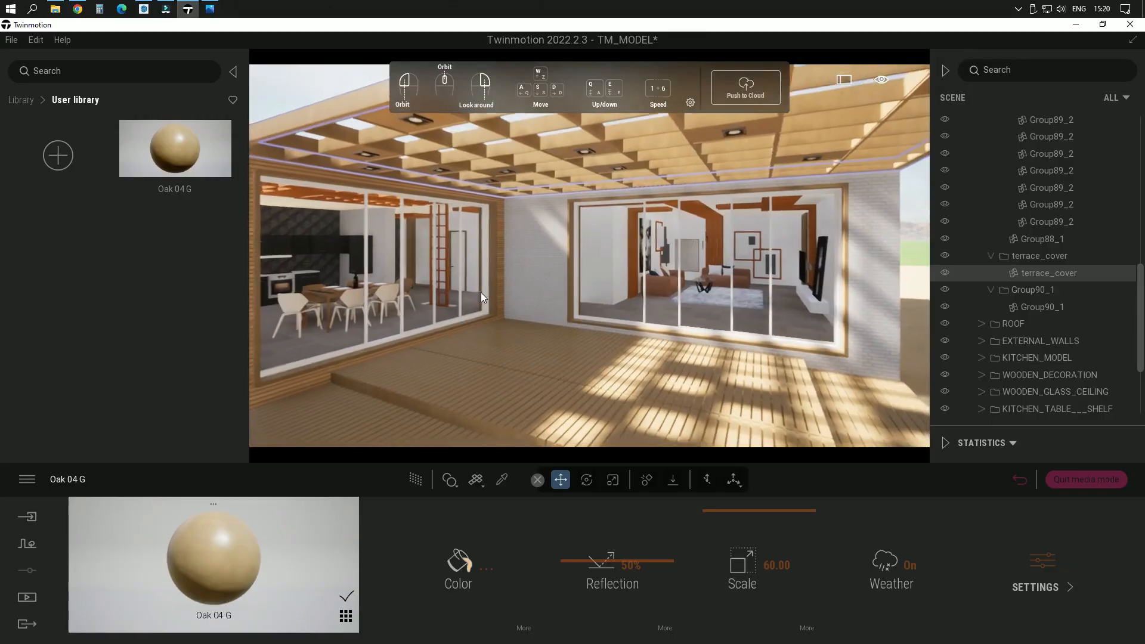
scroll(481, 292, up, 4)
right_drag(488, 295, 418, 293)
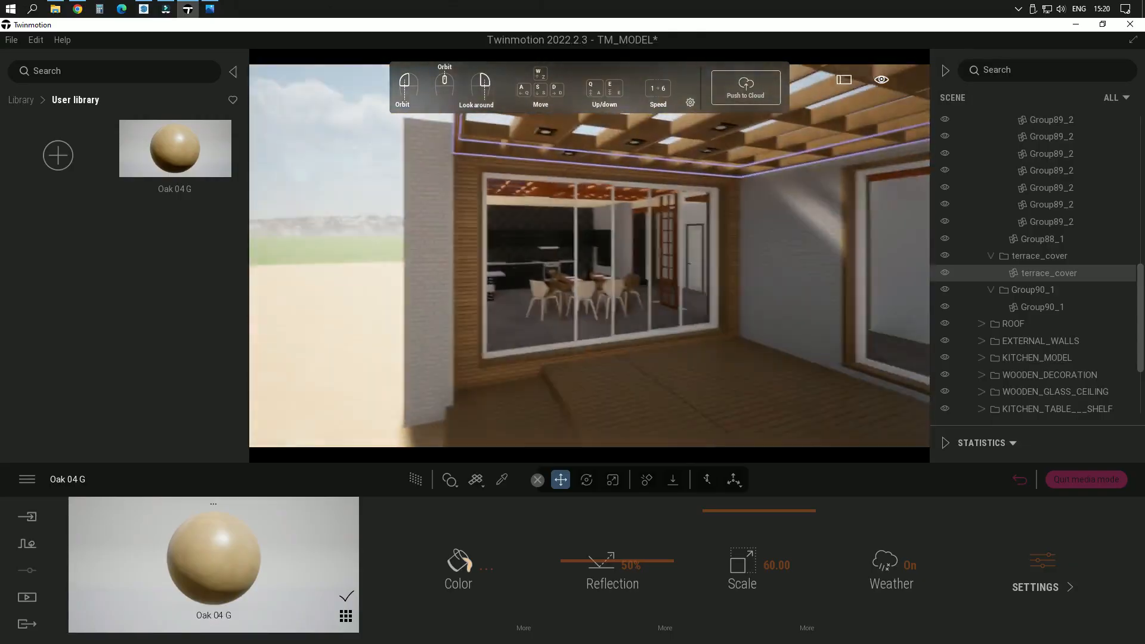
scroll(563, 287, up, 4)
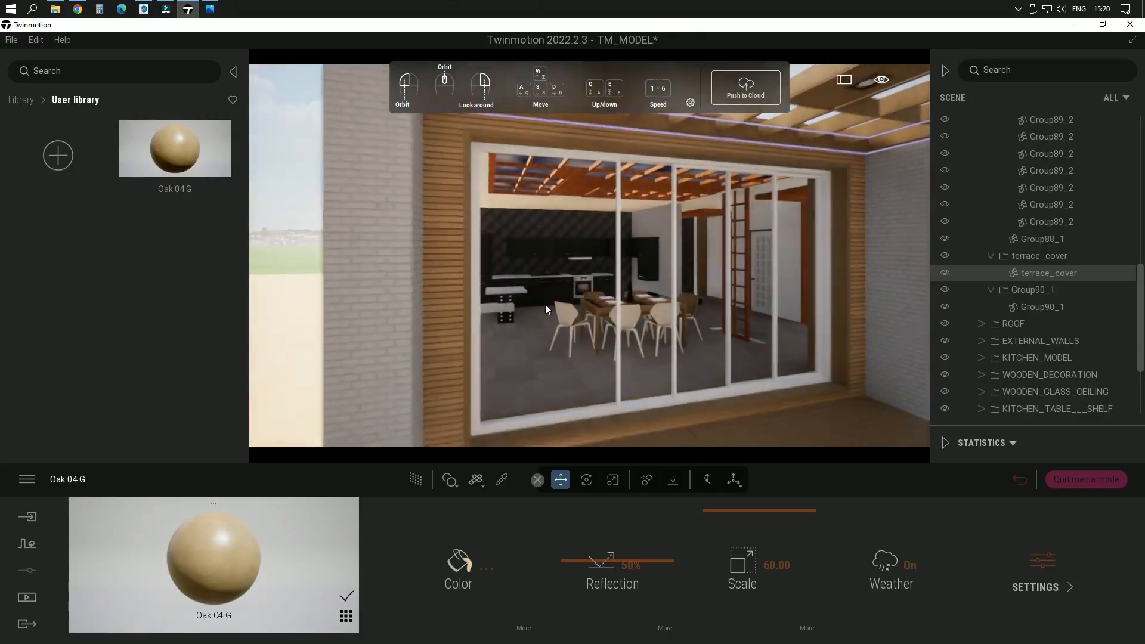
scroll(546, 308, up, 4)
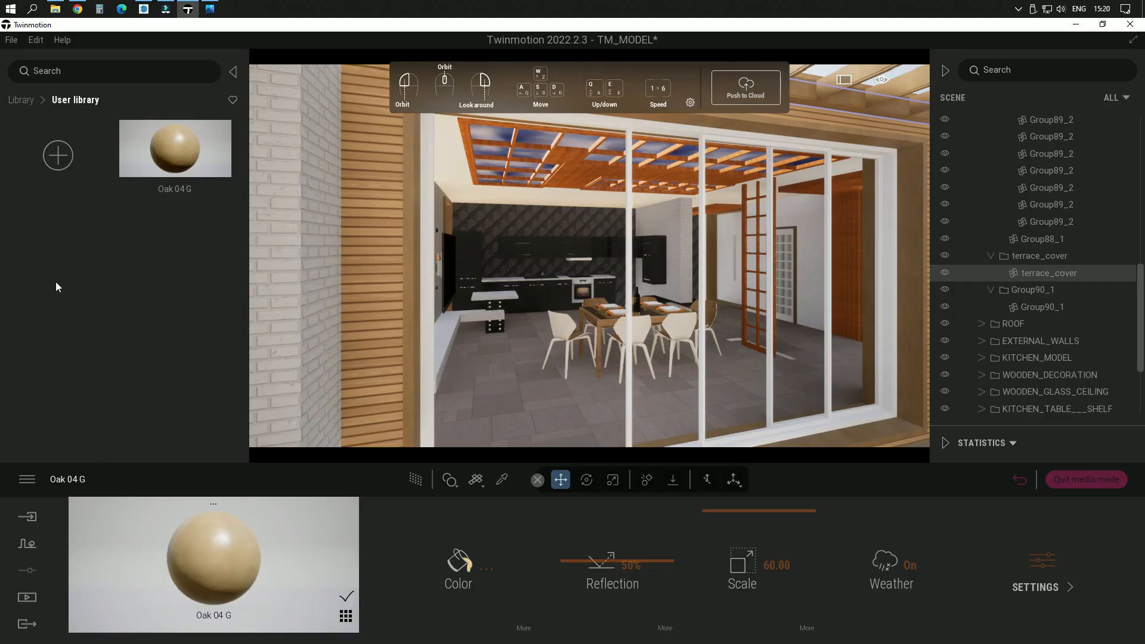
Step: Browse the library's wood materials and apply Wood siding 01 to the horizontal wall cladding beside the large terrace window
click(22, 100)
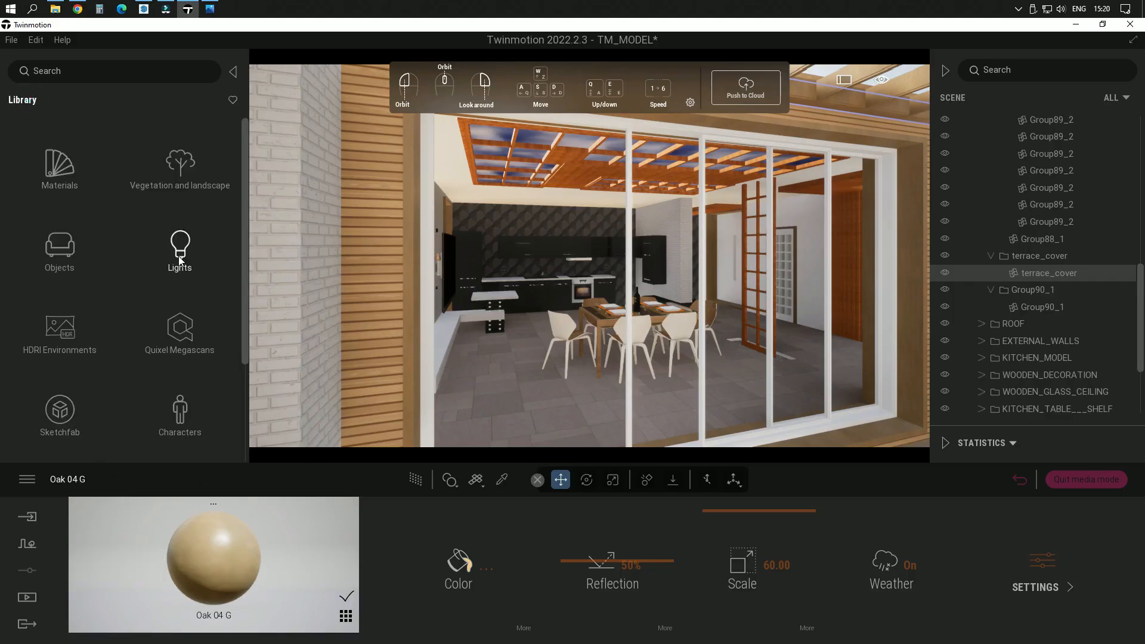
click(59, 170)
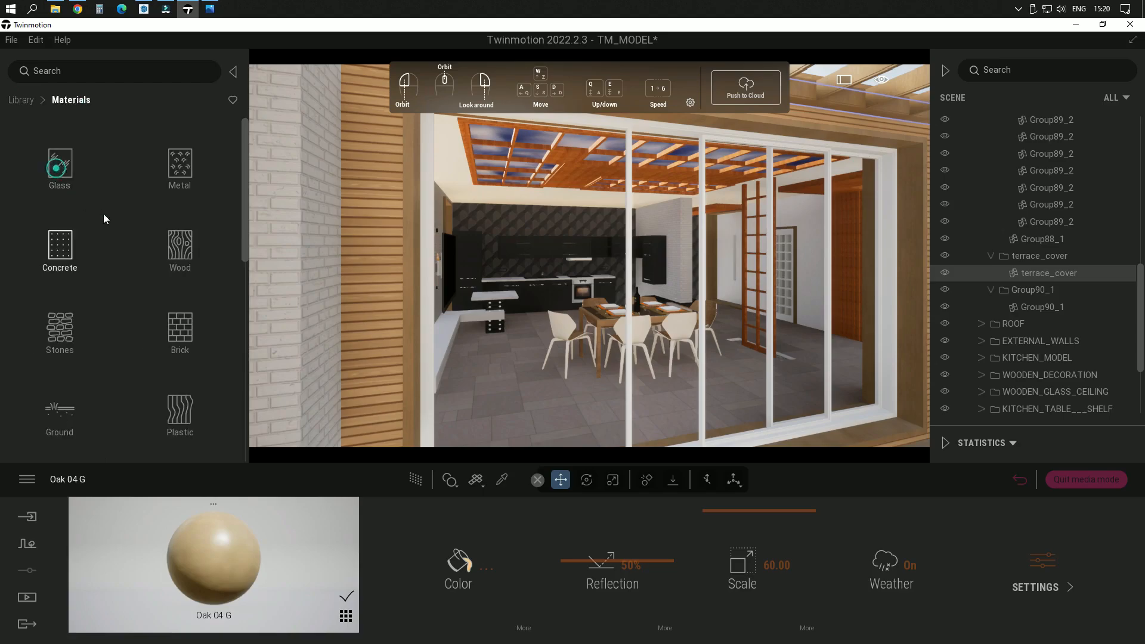
click(179, 250)
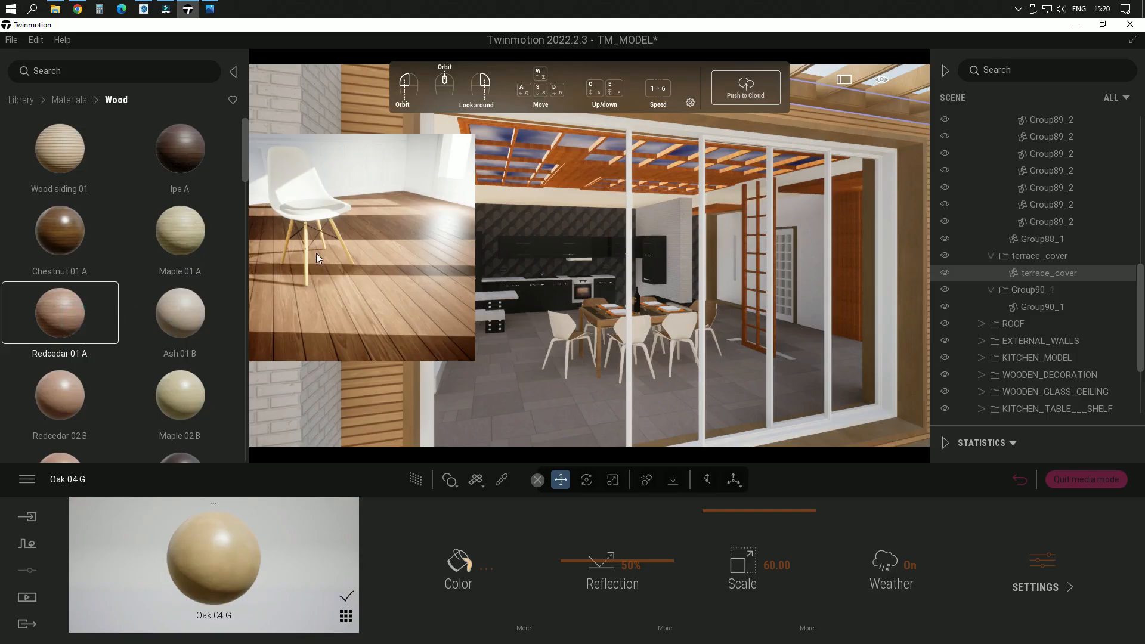
scroll(76, 343, down, 5)
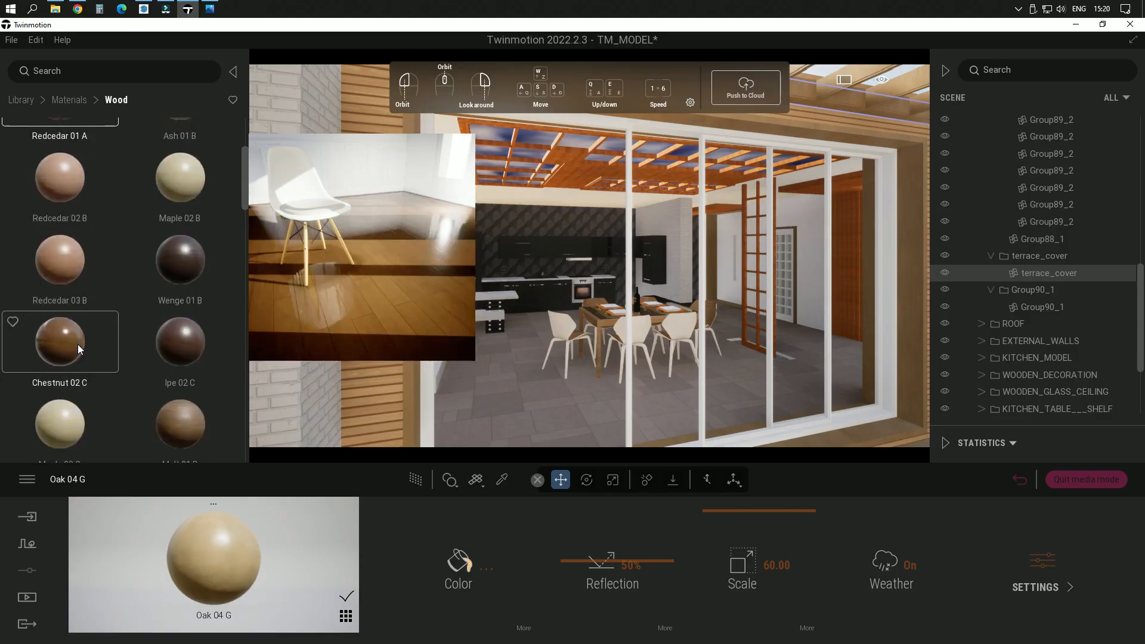
scroll(78, 344, down, 5)
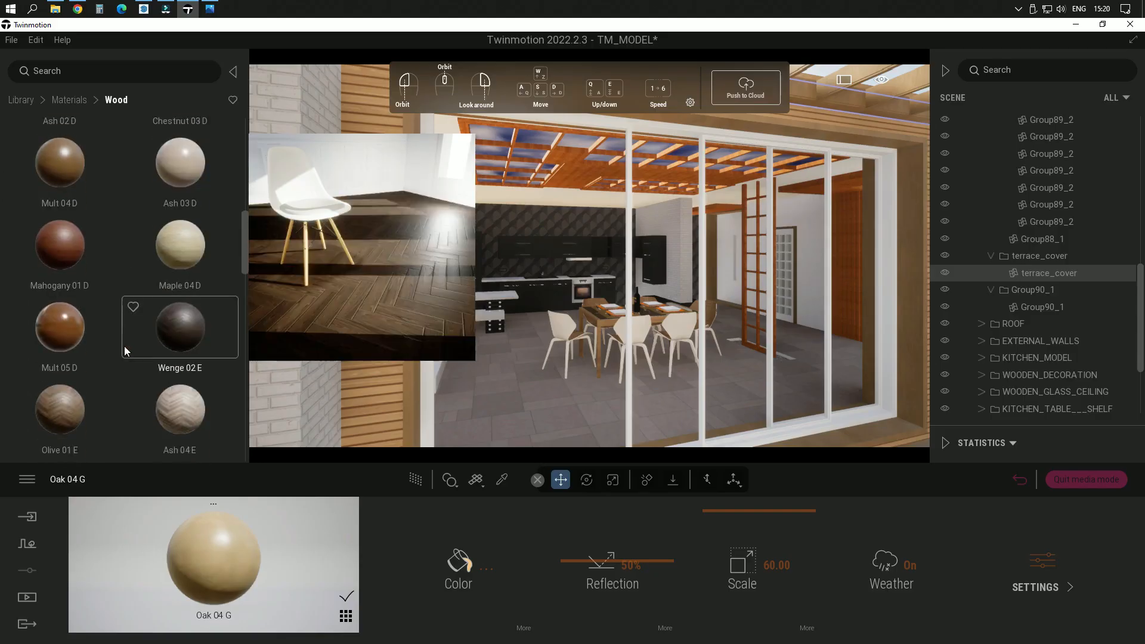
scroll(124, 351, down, 5)
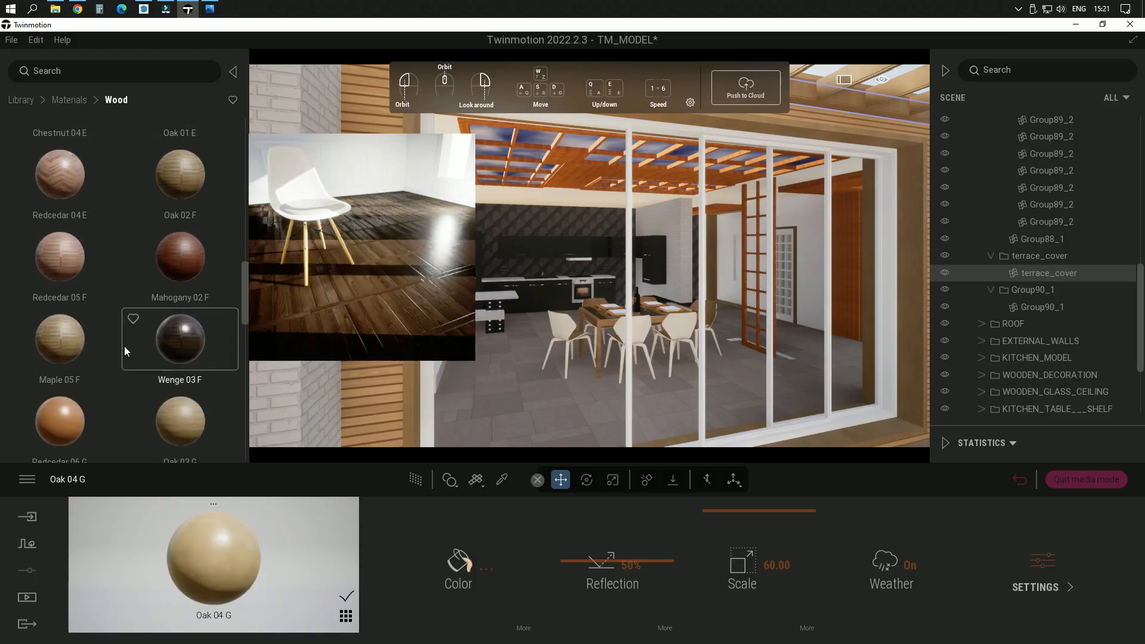
scroll(125, 349, down, 5)
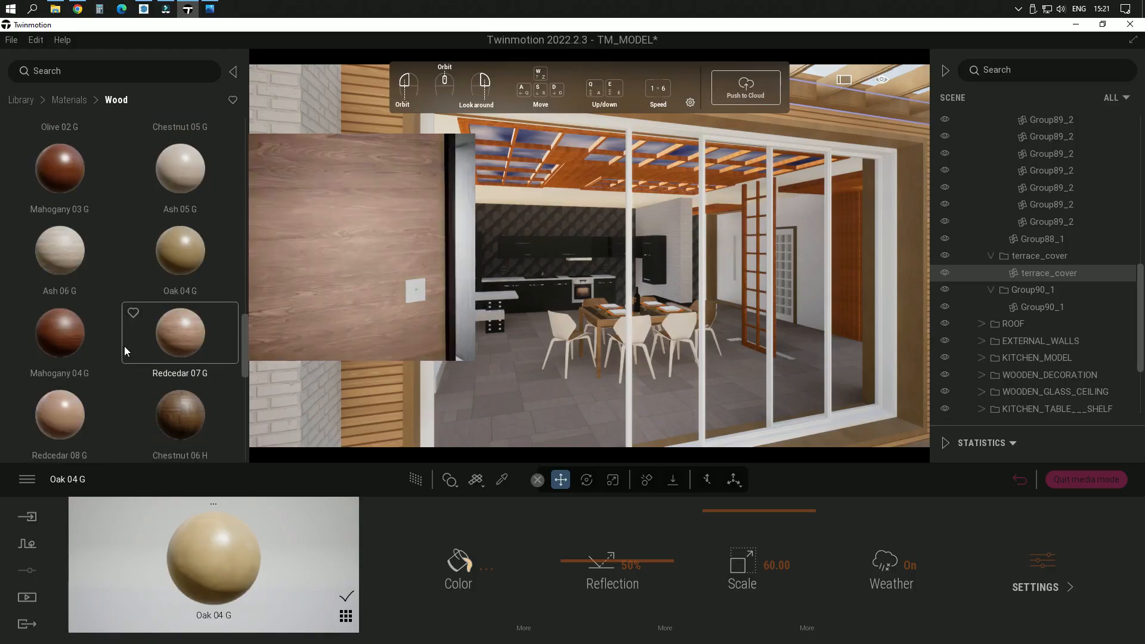
scroll(124, 346, down, 5)
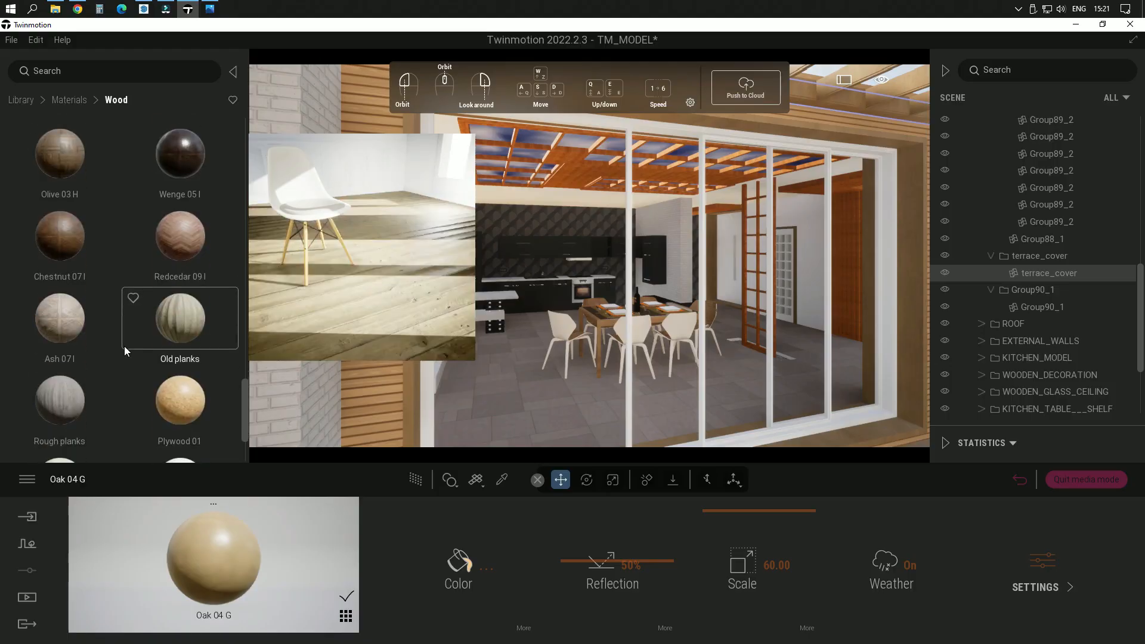
scroll(124, 346, down, 2)
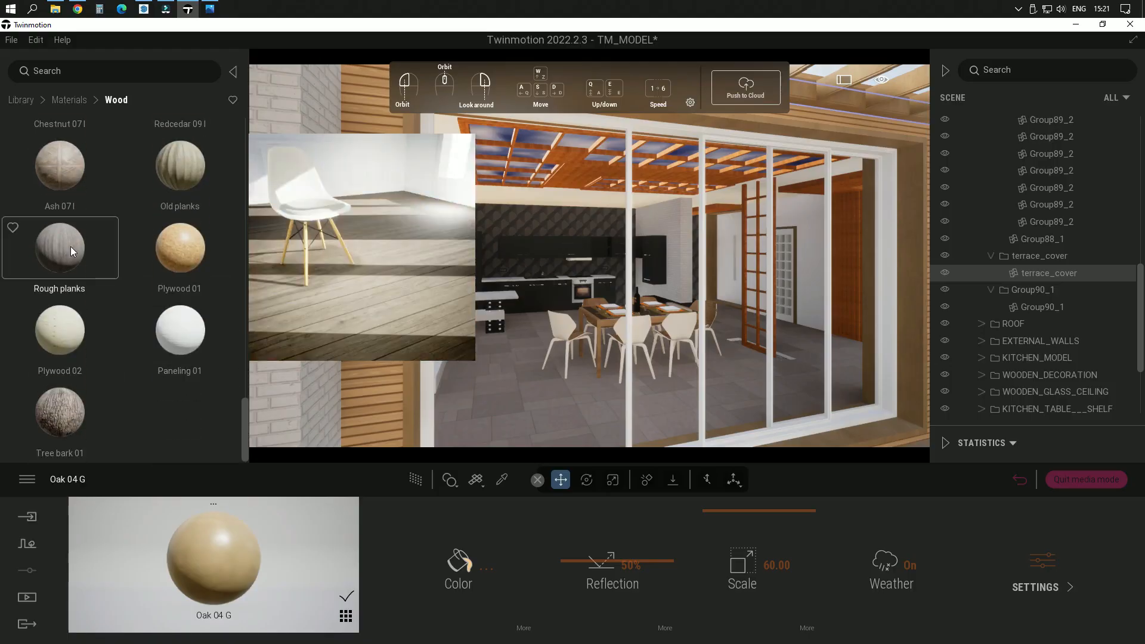
scroll(74, 253, up, 2)
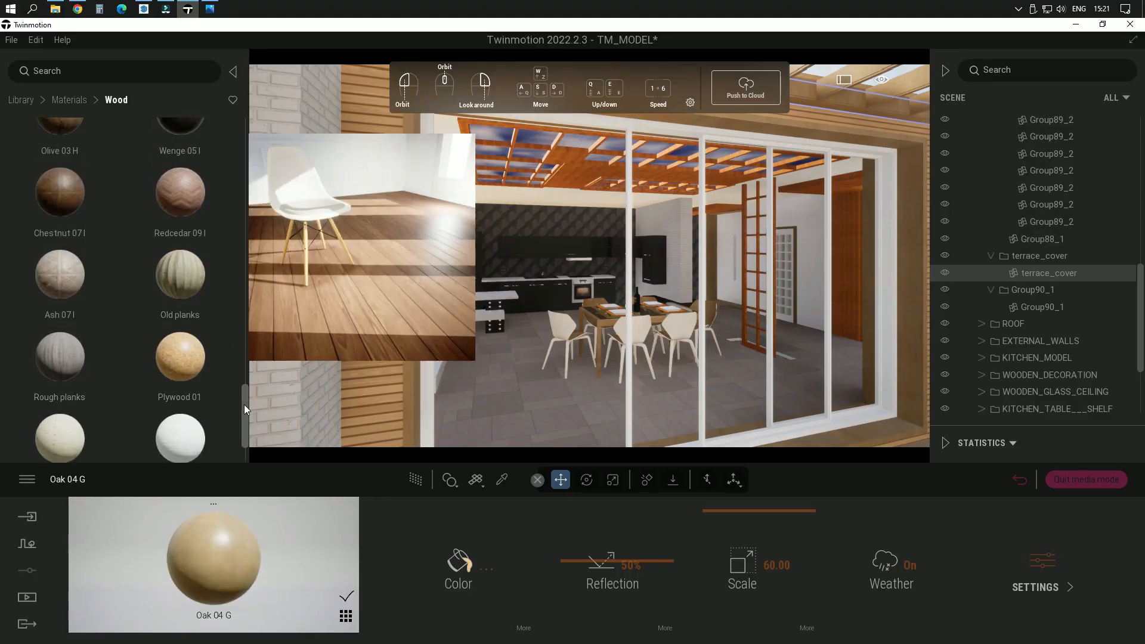
drag(244, 404, 251, 118)
mouse_move(60, 153)
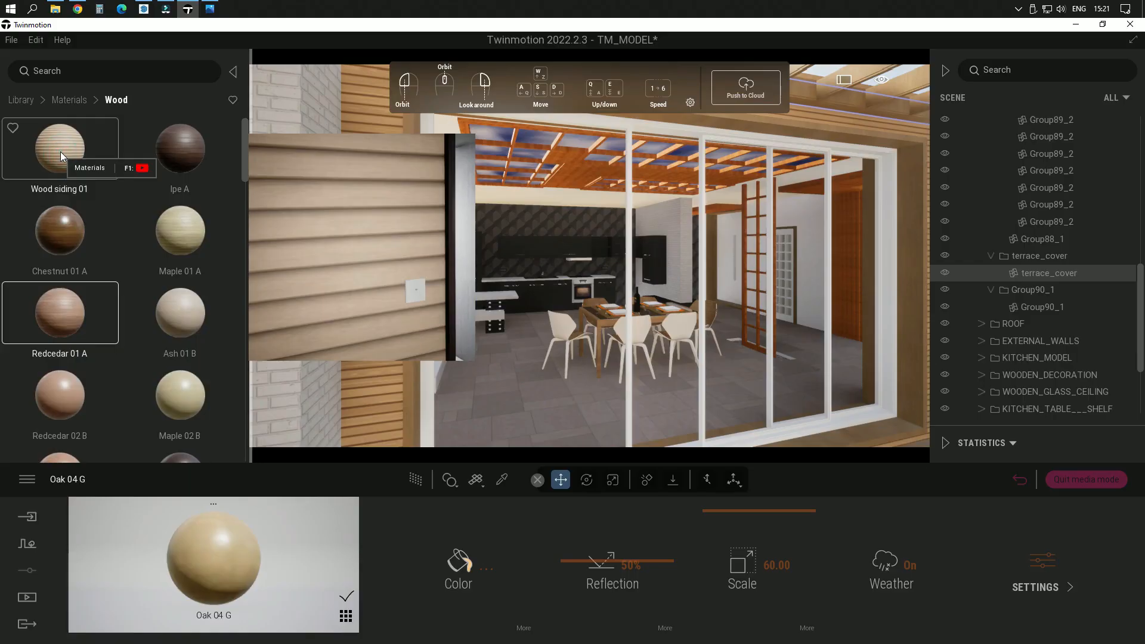
drag(59, 152, 387, 142)
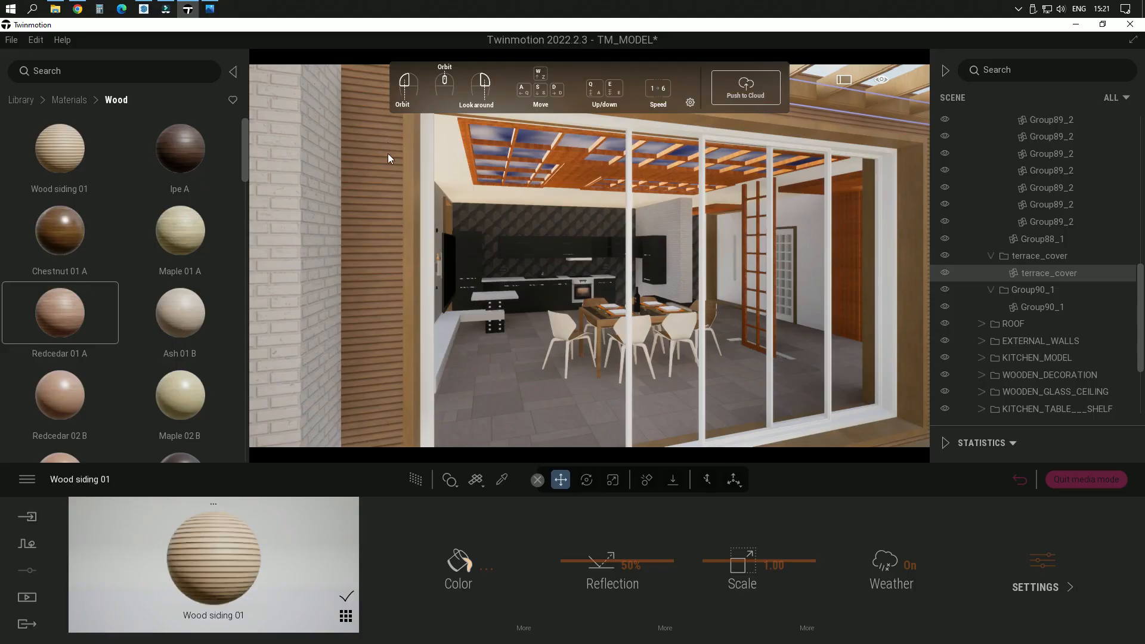
Step: Sample the Oak 04 G material from the edge of the raised terrace deck with the material picker
drag(395, 207, 509, 309)
drag(573, 345, 611, 389)
scroll(560, 402, up, 2)
scroll(560, 402, up, 2)
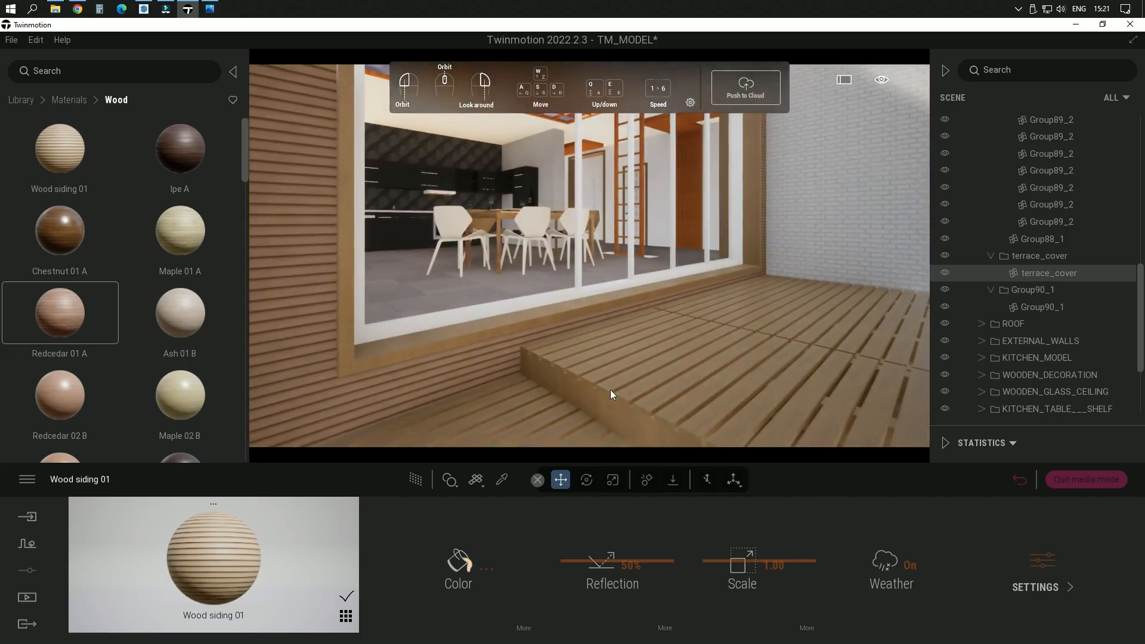
scroll(571, 379, up, 2)
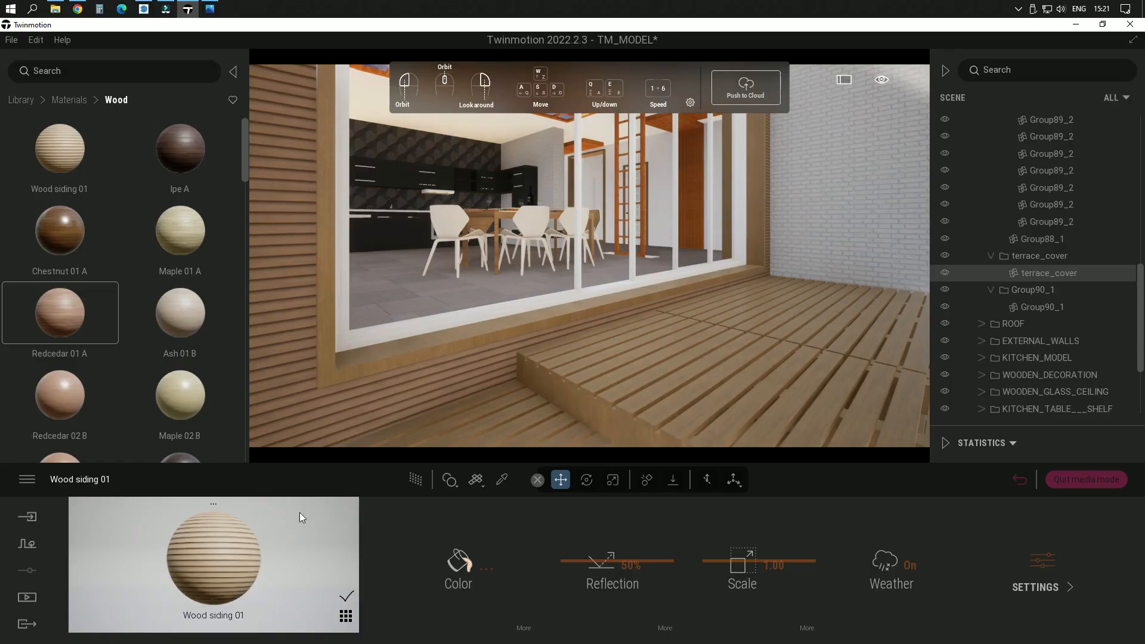
click(502, 480)
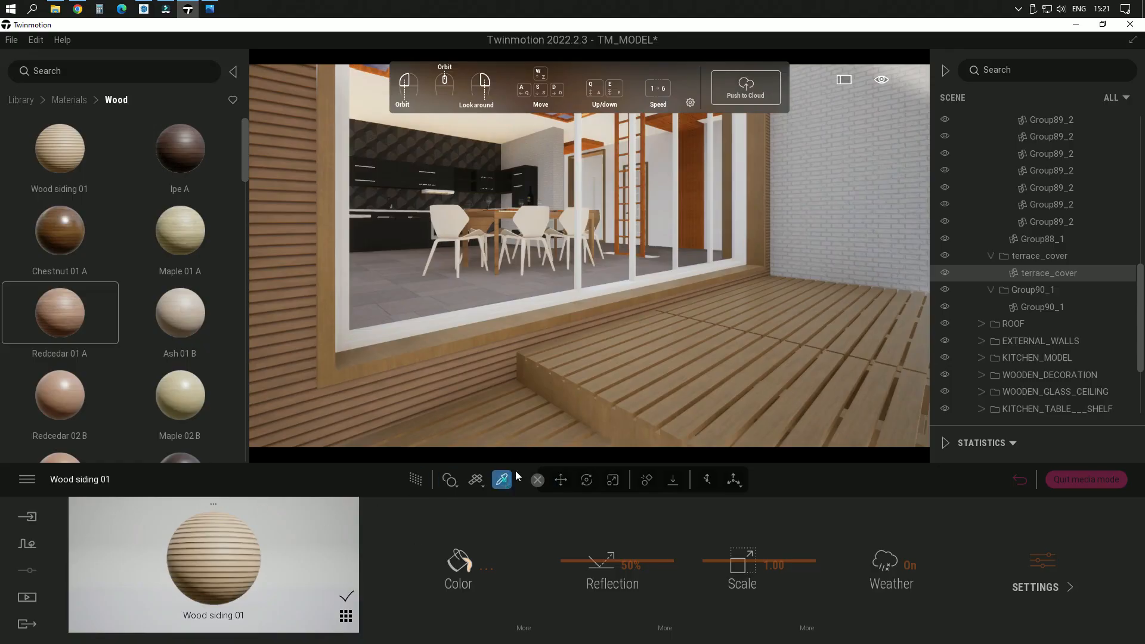
click(591, 396)
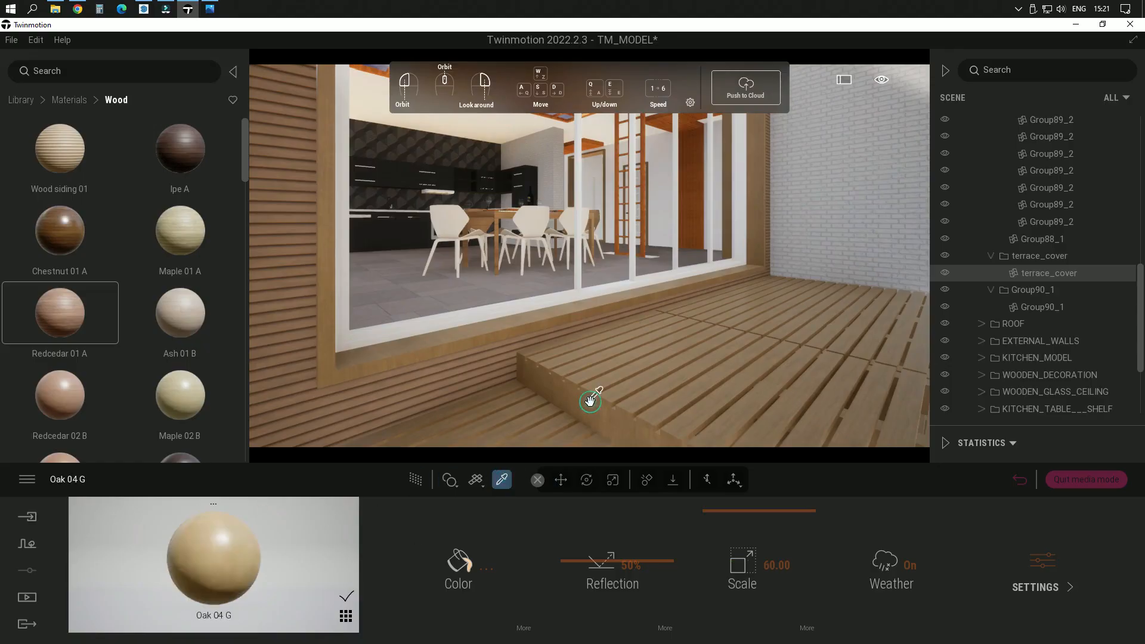
Step: Darken and saturate the Oak 04 G color to A87D3F and store it as a swatch
click(222, 550)
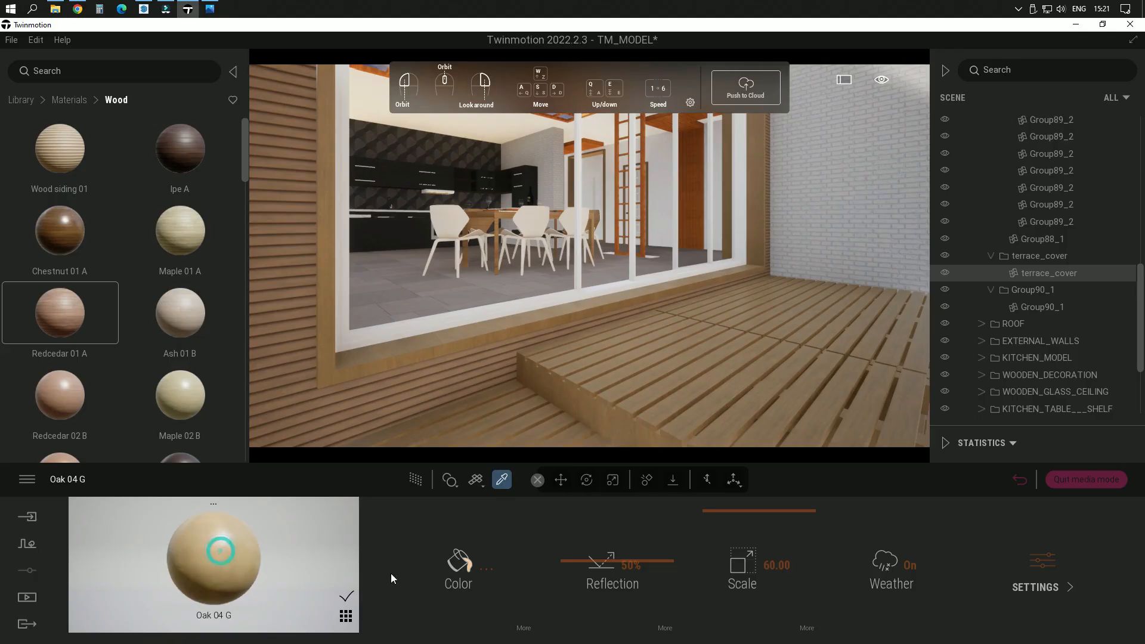
click(472, 565)
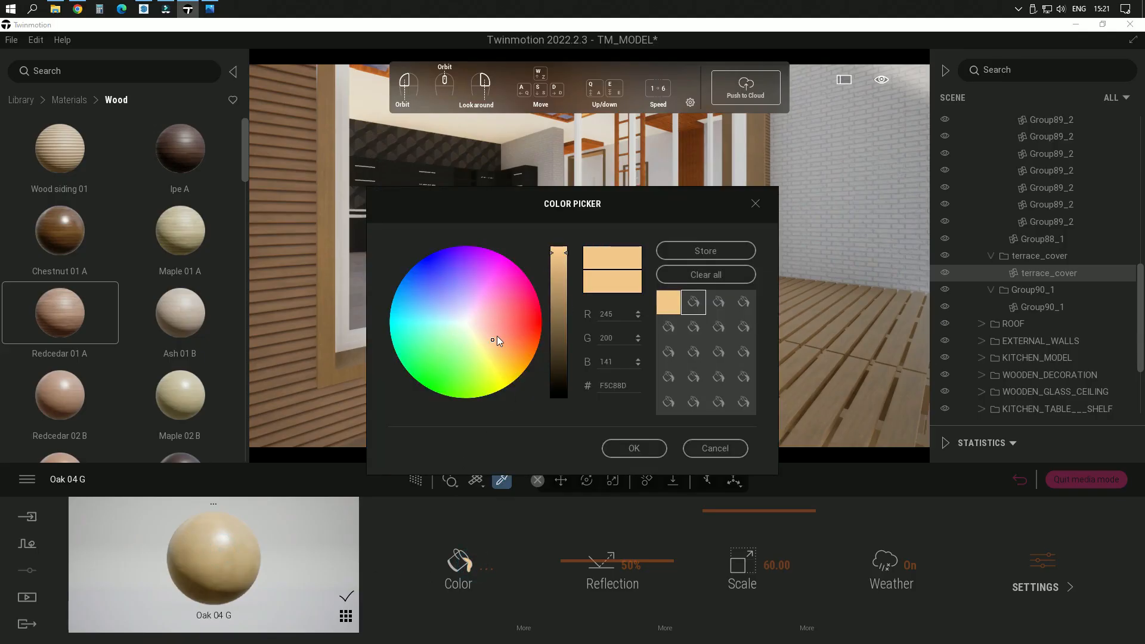
drag(547, 186, 268, 81)
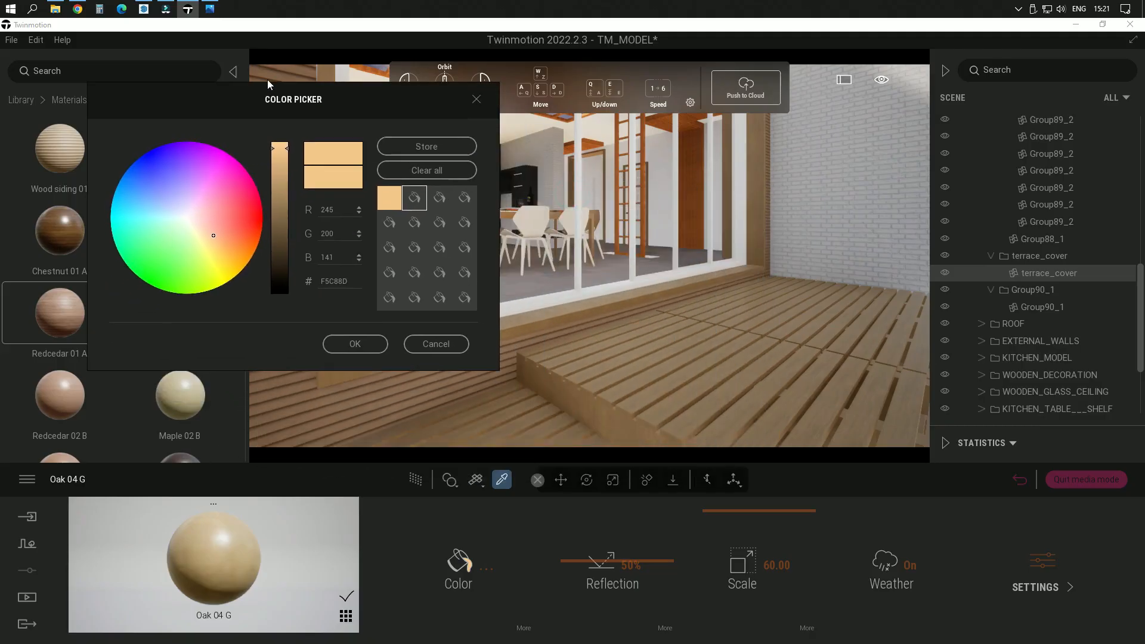
click(286, 149)
drag(285, 151, 291, 192)
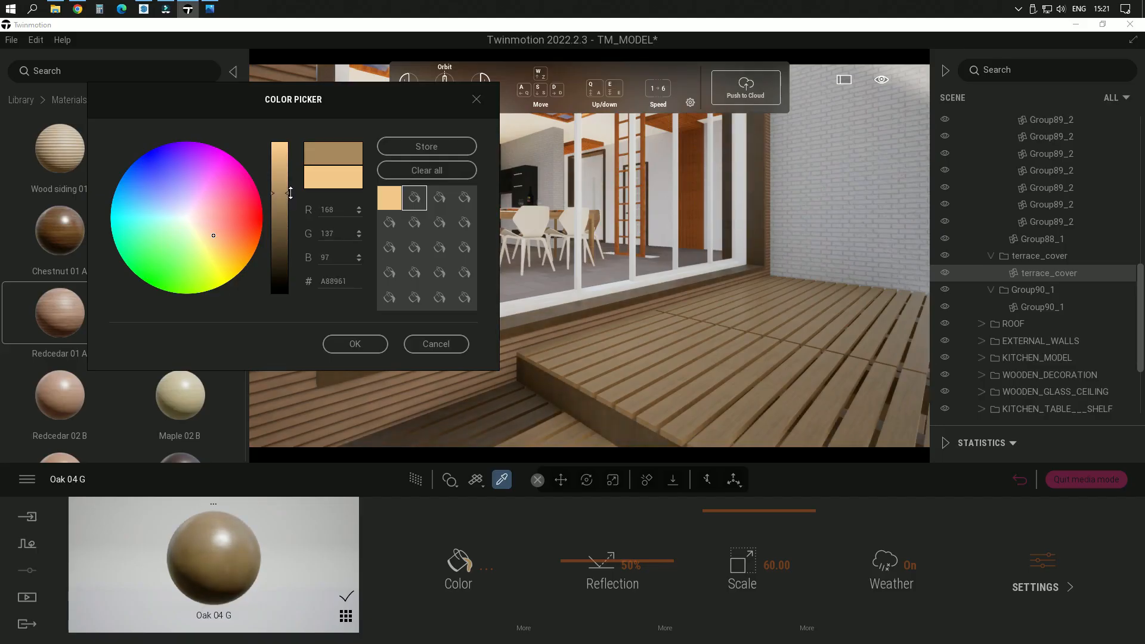
click(212, 235)
drag(213, 228, 225, 245)
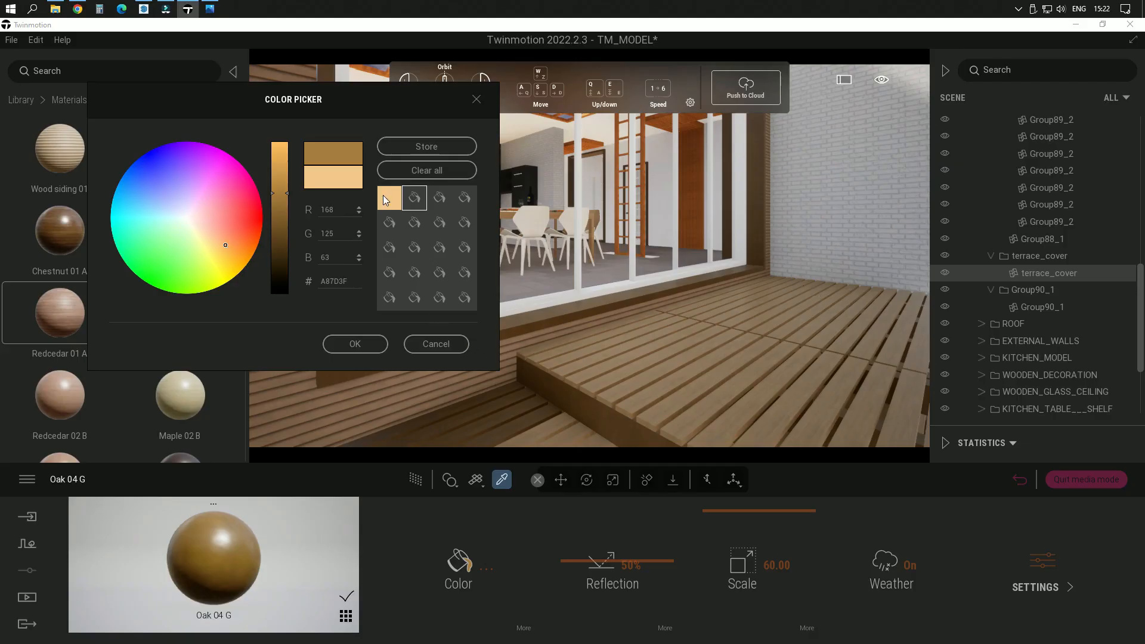
click(421, 149)
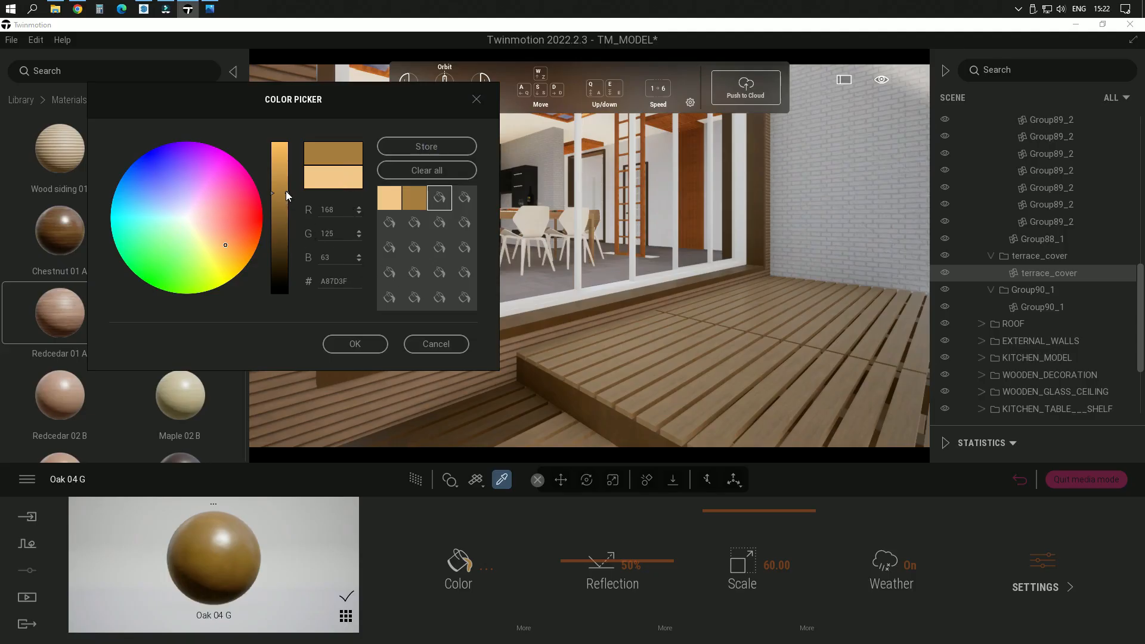
Step: Fine-tune the oak color by comparing lighter and darker browns with the stored swatch, store the chosen brown and accept it
drag(285, 192, 285, 189)
drag(286, 181, 286, 177)
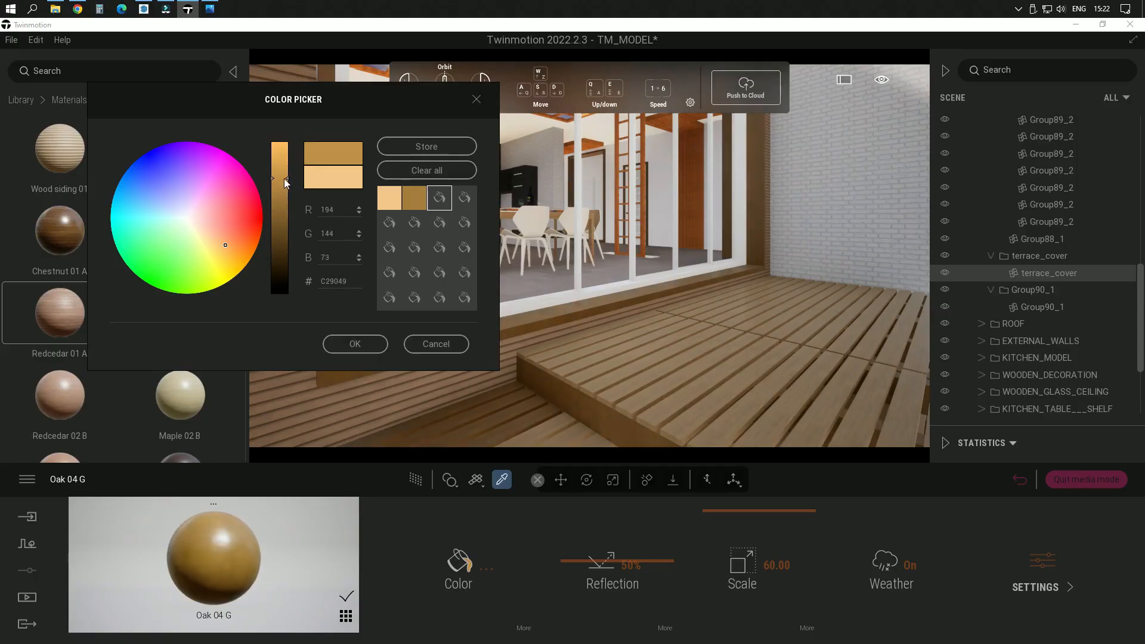
mouse_move(284, 178)
mouse_down()
mouse_move(284, 218)
mouse_move(288, 204)
mouse_up()
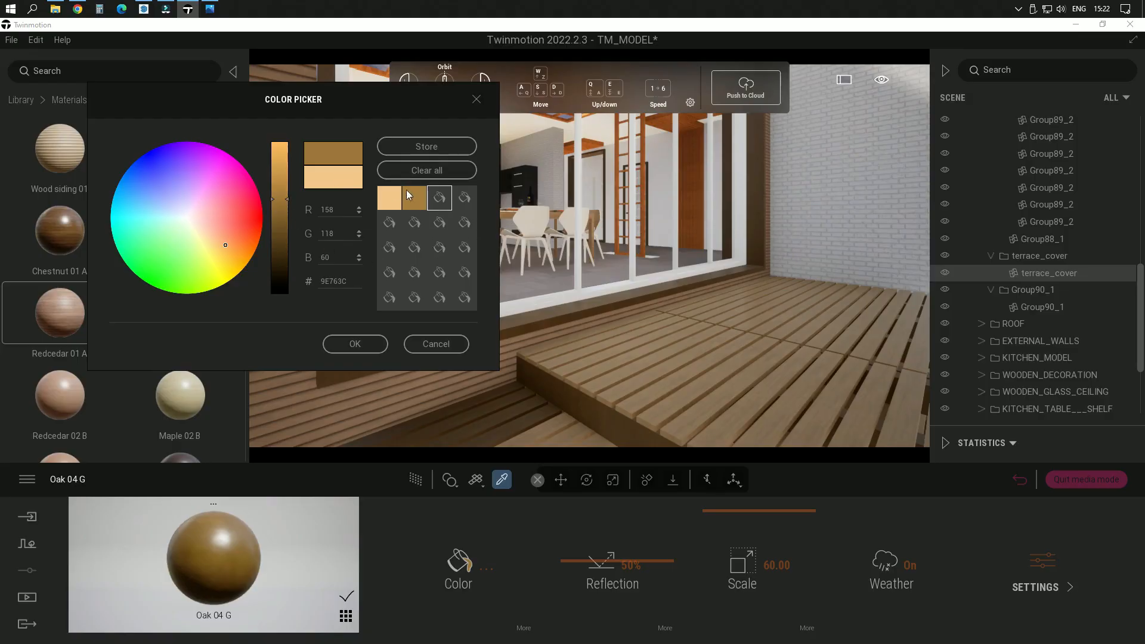
click(419, 202)
click(432, 146)
click(357, 344)
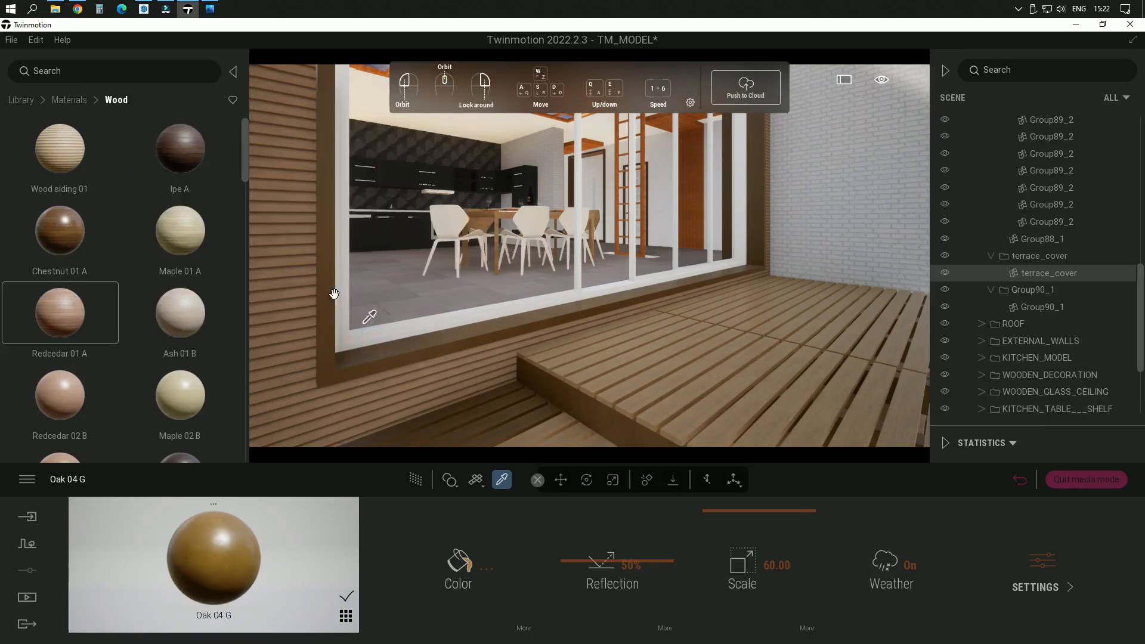
Step: Add the darkened oak to the user library and apply the saved Oak 04 G_1 material to the terrace deck boards
click(214, 503)
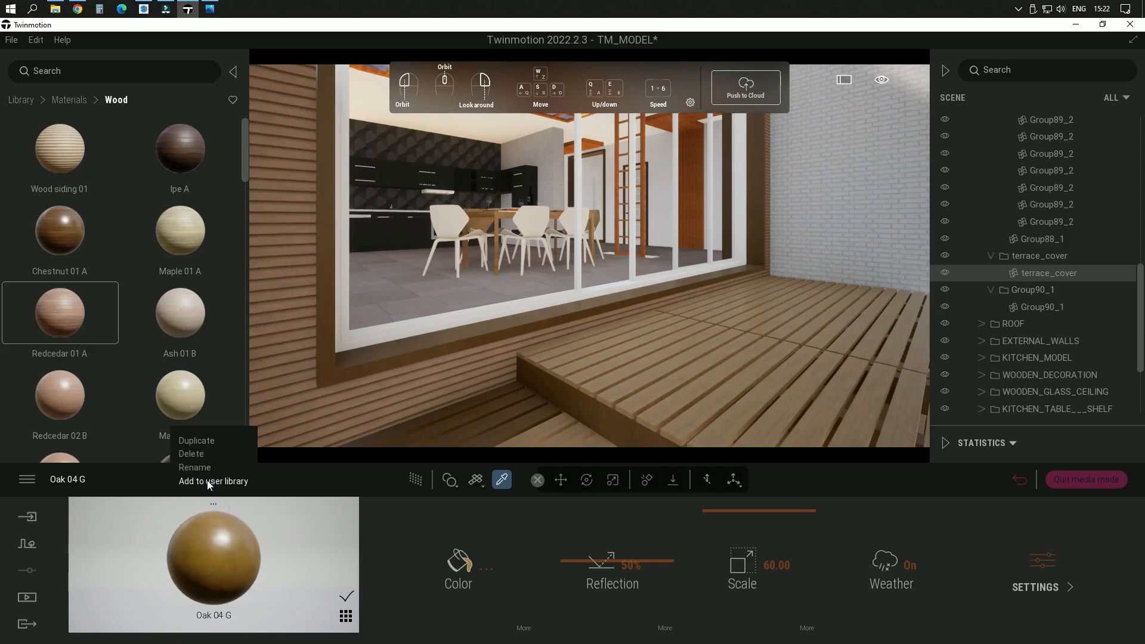
click(208, 482)
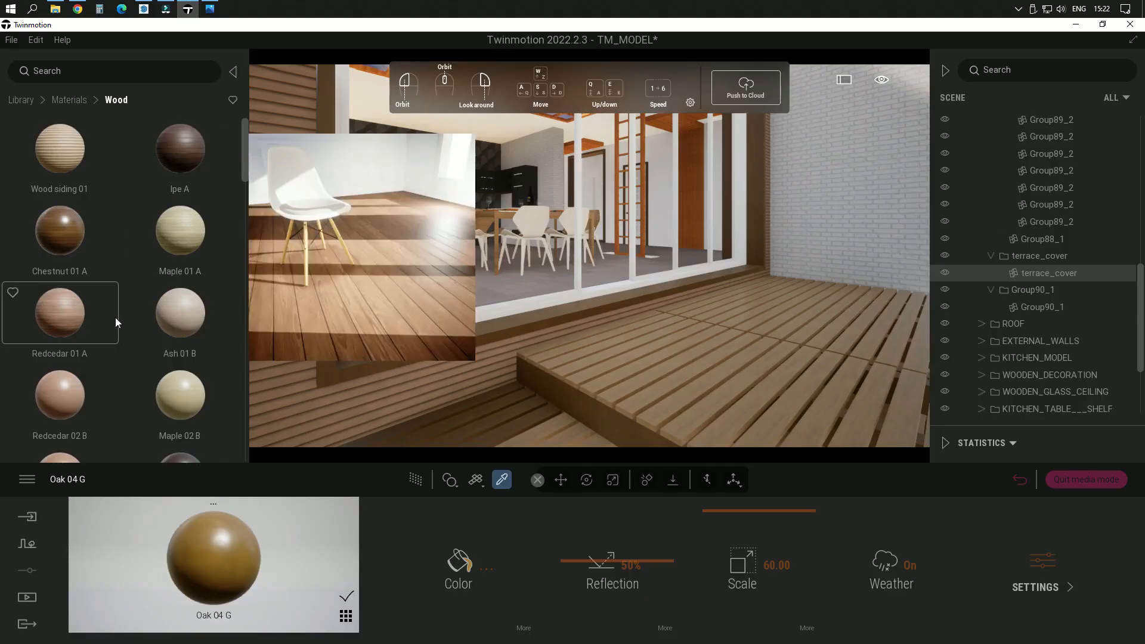
click(17, 100)
scroll(118, 331, down, 3)
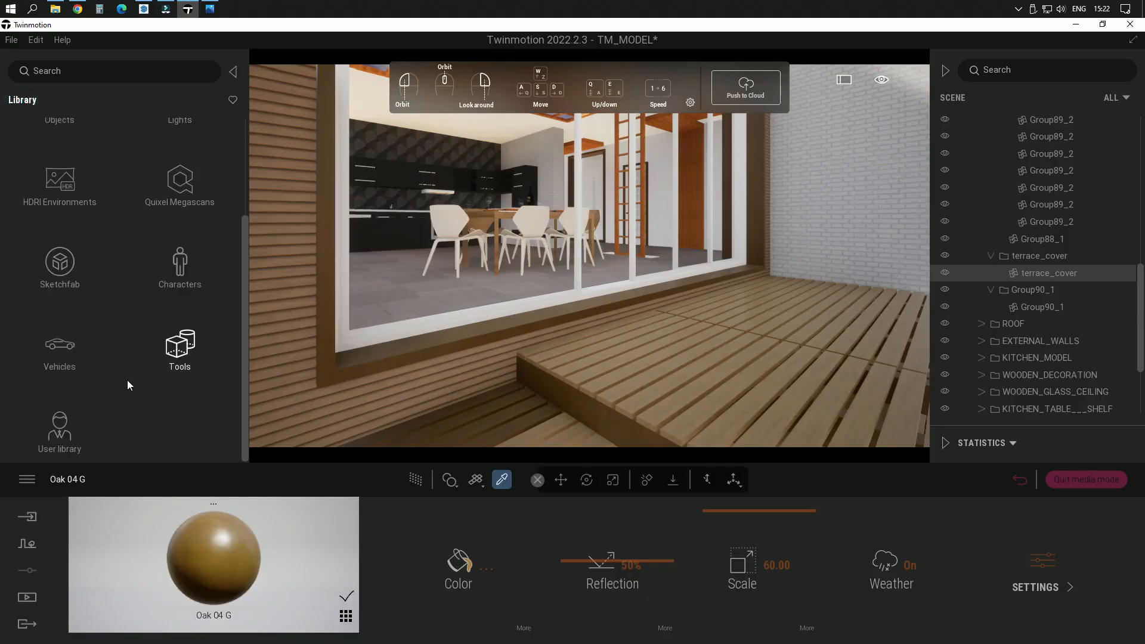
click(60, 430)
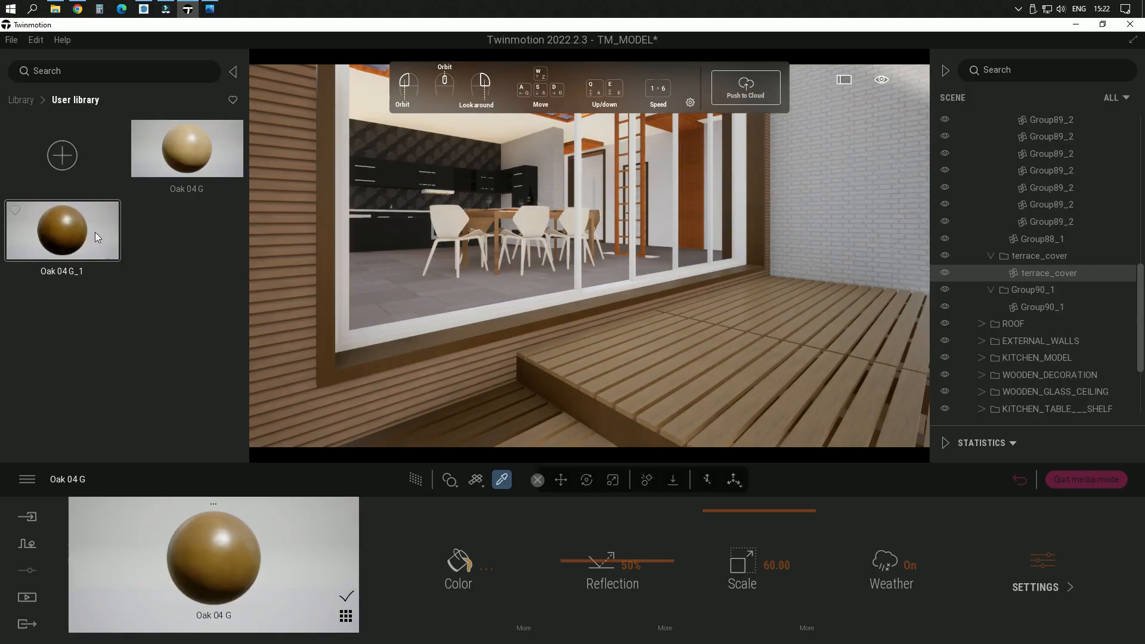
drag(95, 232, 635, 374)
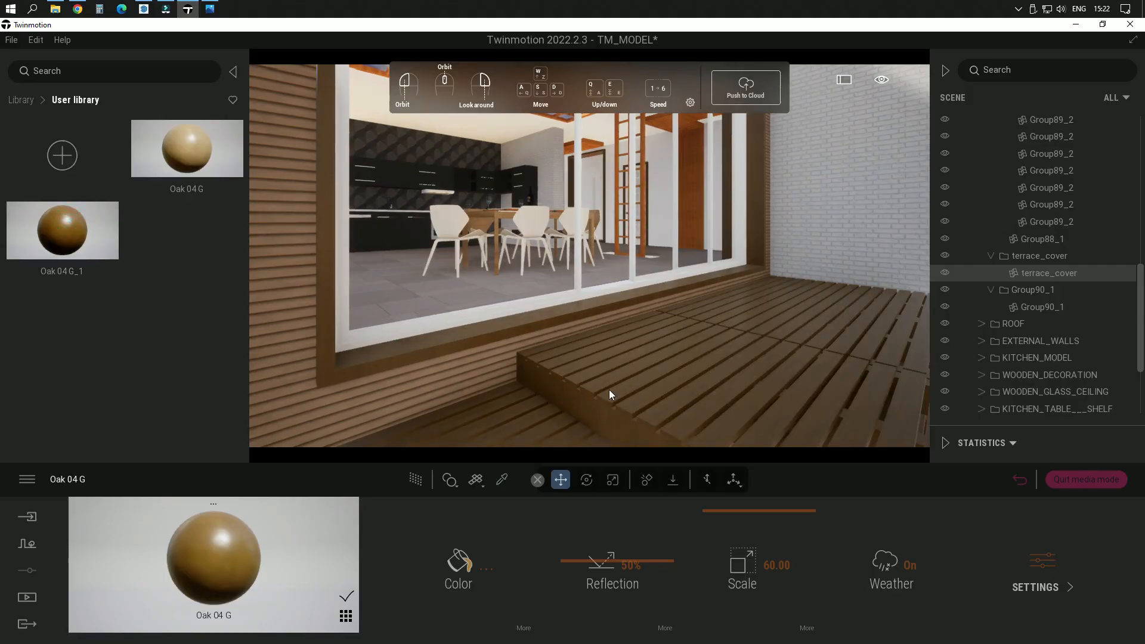
Step: Examine the darkened oak on the deck boards and window frame together with the new wall siding around the terrace
right_drag(609, 389, 561, 294)
scroll(557, 271, up, 3)
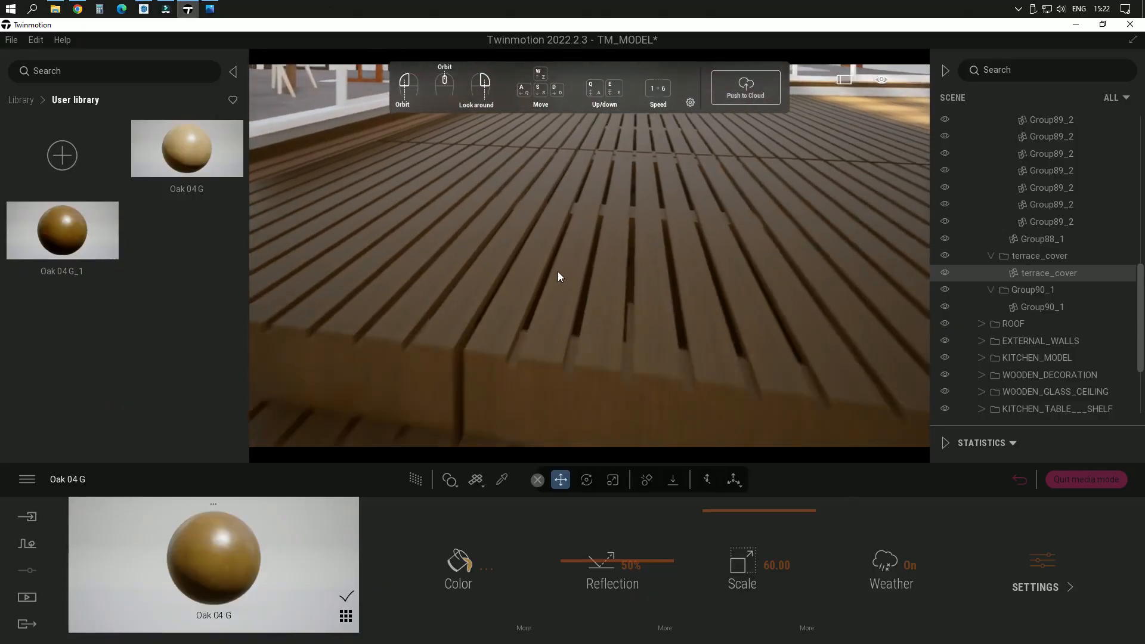
scroll(557, 271, up, 2)
scroll(725, 300, down, 3)
right_drag(724, 301, 584, 227)
scroll(775, 285, up, 3)
scroll(588, 238, down, 3)
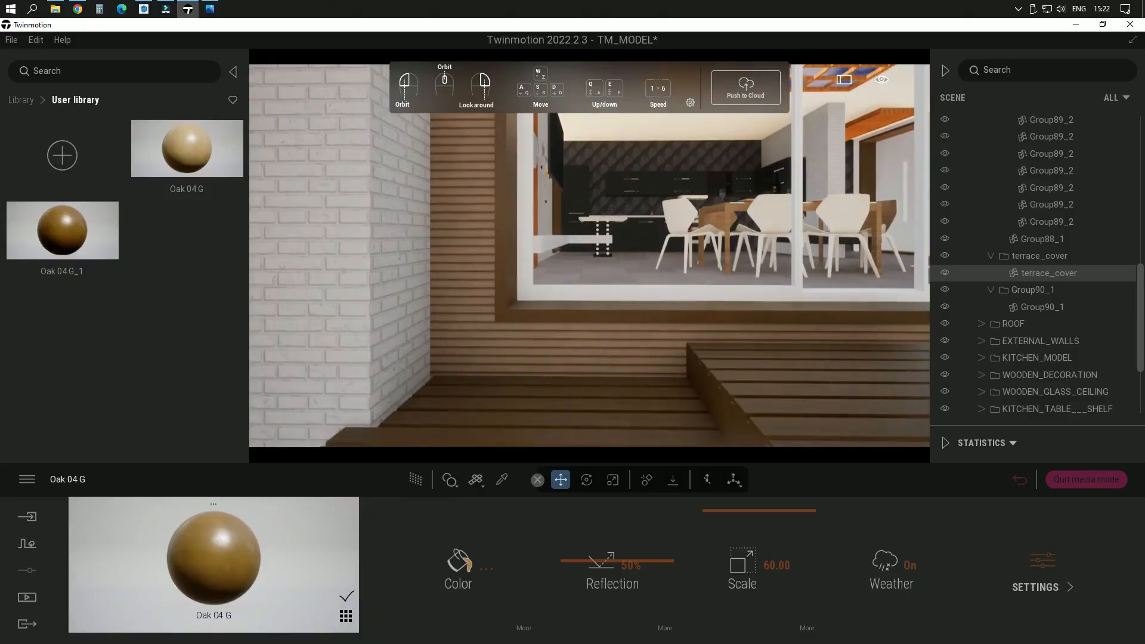
scroll(546, 351, up, 5)
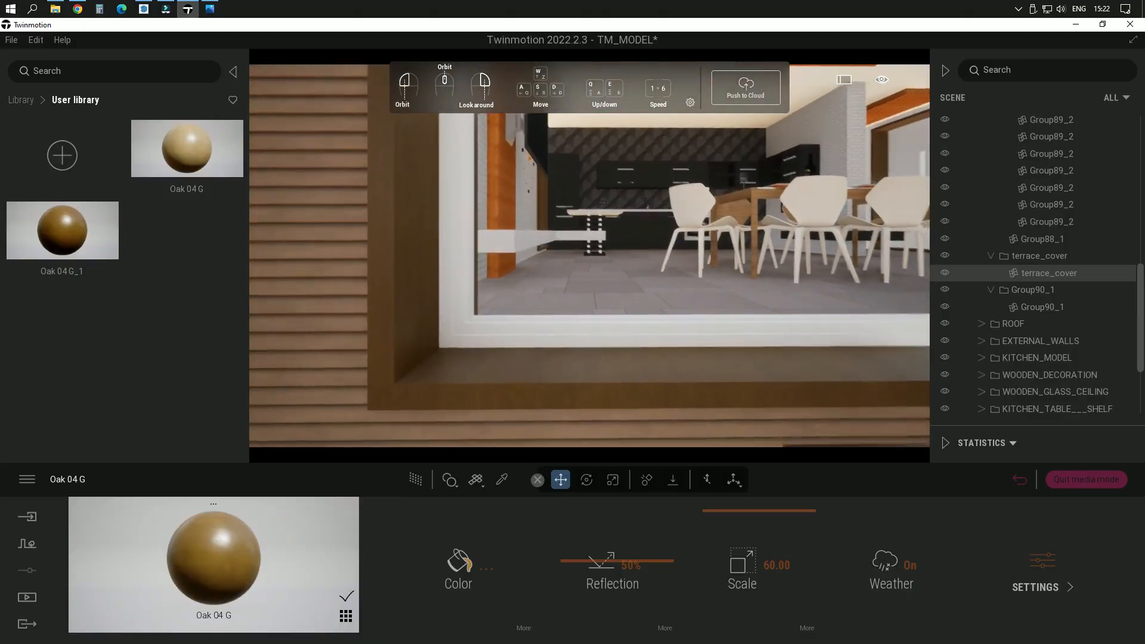
right_drag(510, 345, 740, 278)
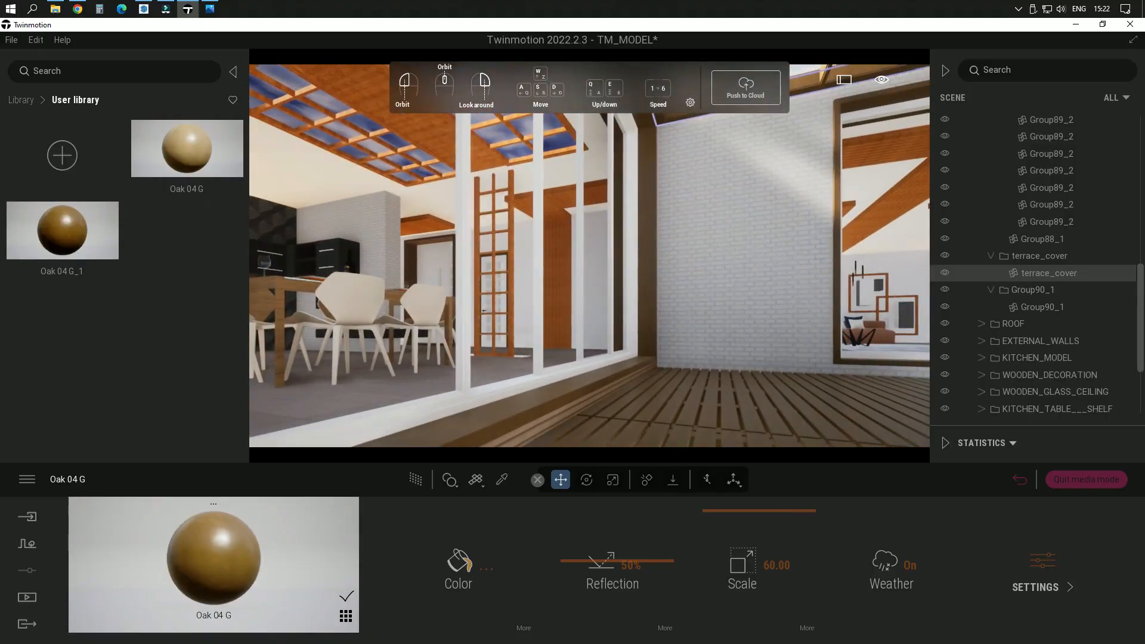
scroll(614, 338, down, 2)
scroll(684, 310, up, 2)
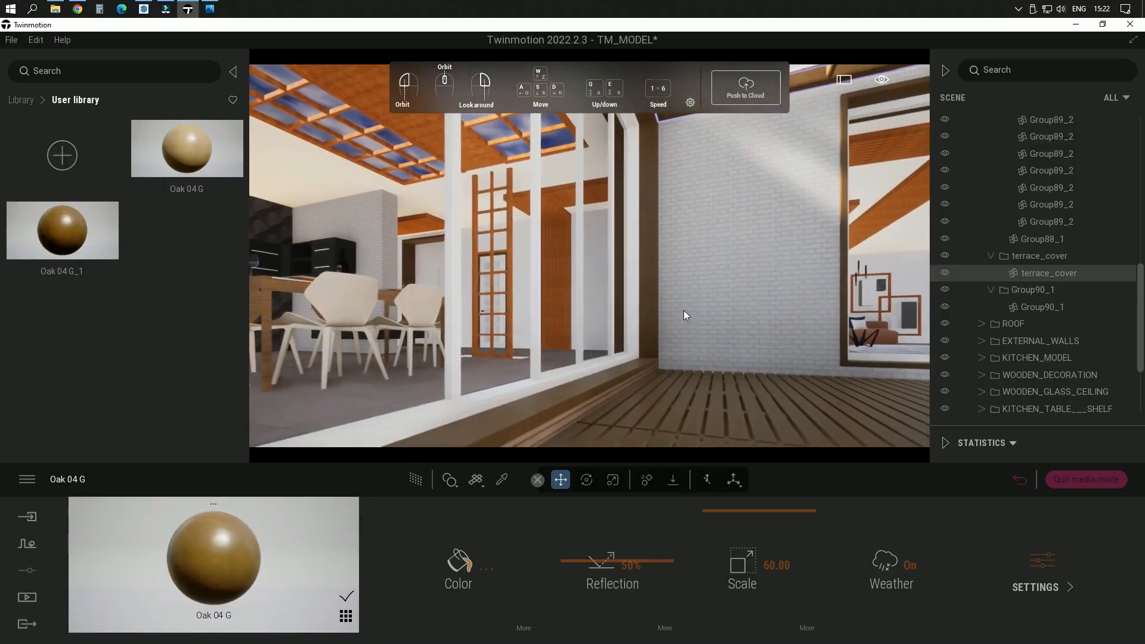
middle_drag(683, 310, 555, 313)
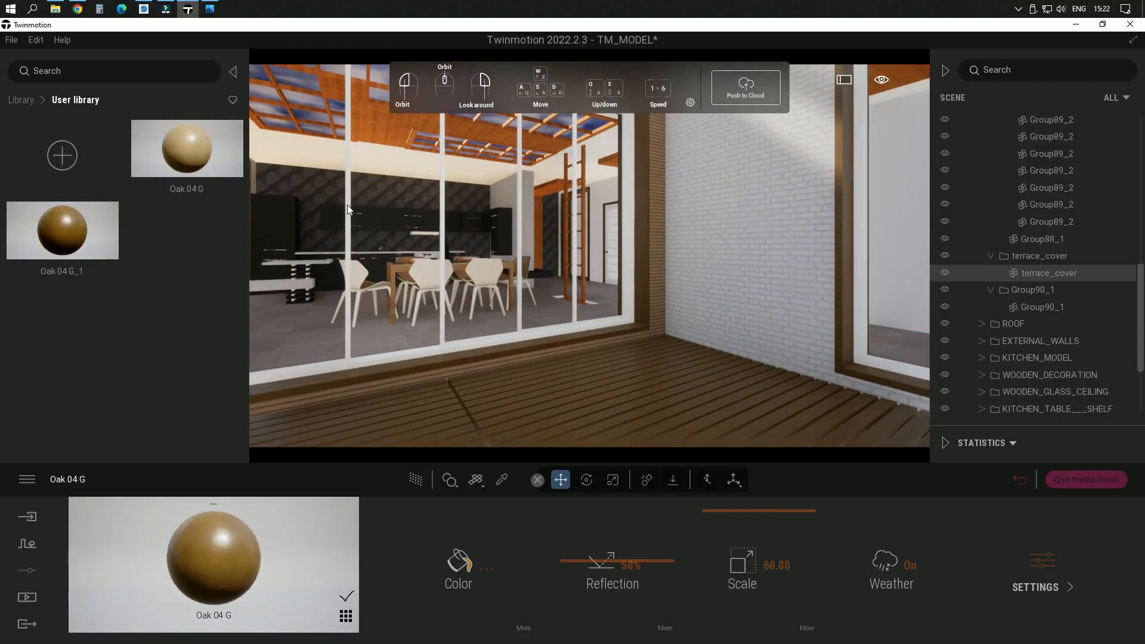
Step: Apply the Clear glass material from the library's glass collection to the terrace window panes
click(21, 99)
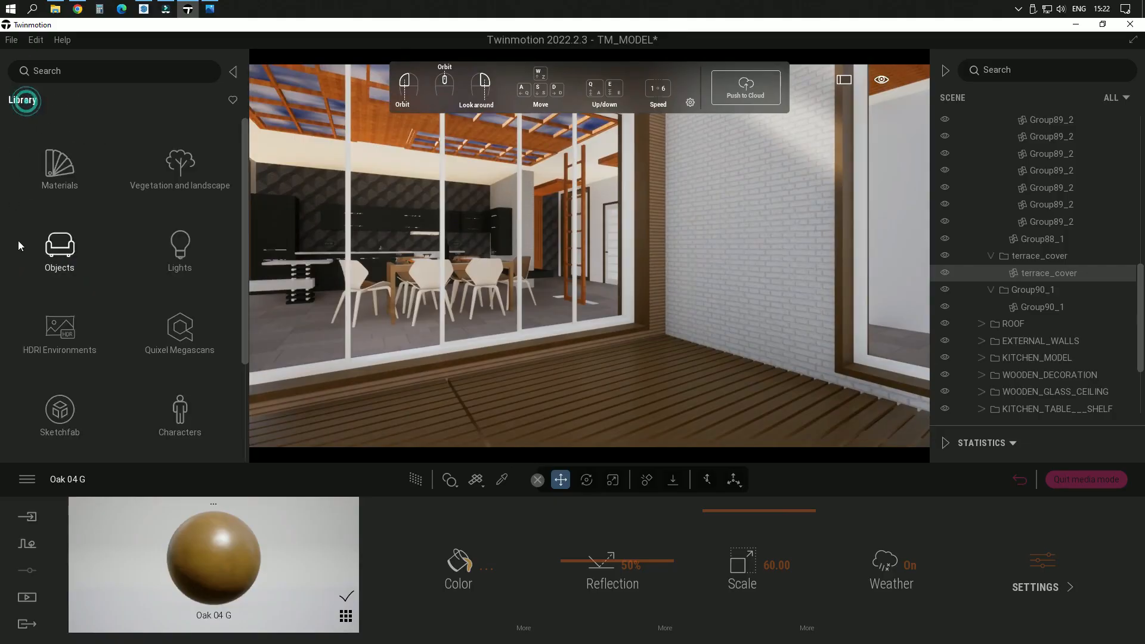
click(59, 160)
click(67, 194)
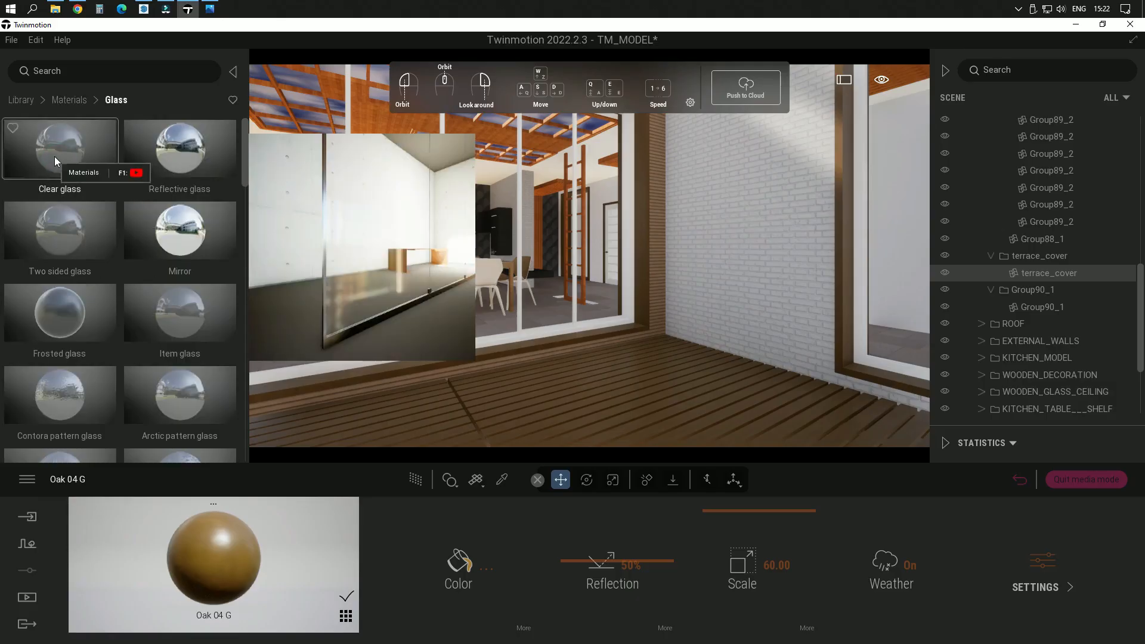
drag(55, 157, 488, 299)
right_drag(458, 317, 610, 309)
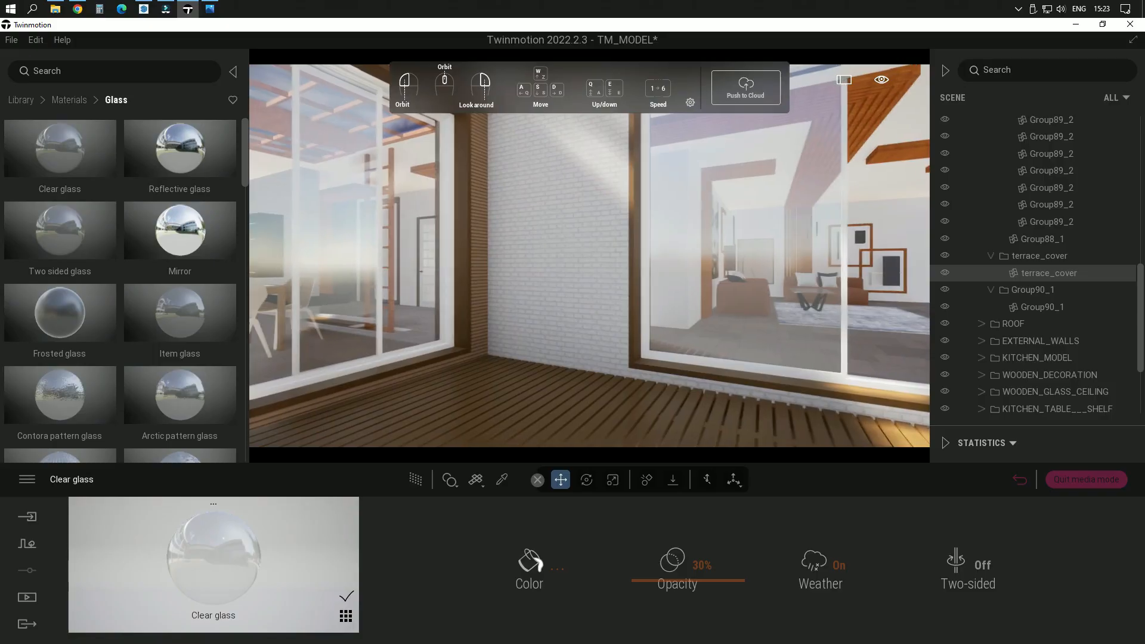
Step: Darken the Clear glass color to grey 7A7A7A and check the tinted panes from the terrace
click(520, 580)
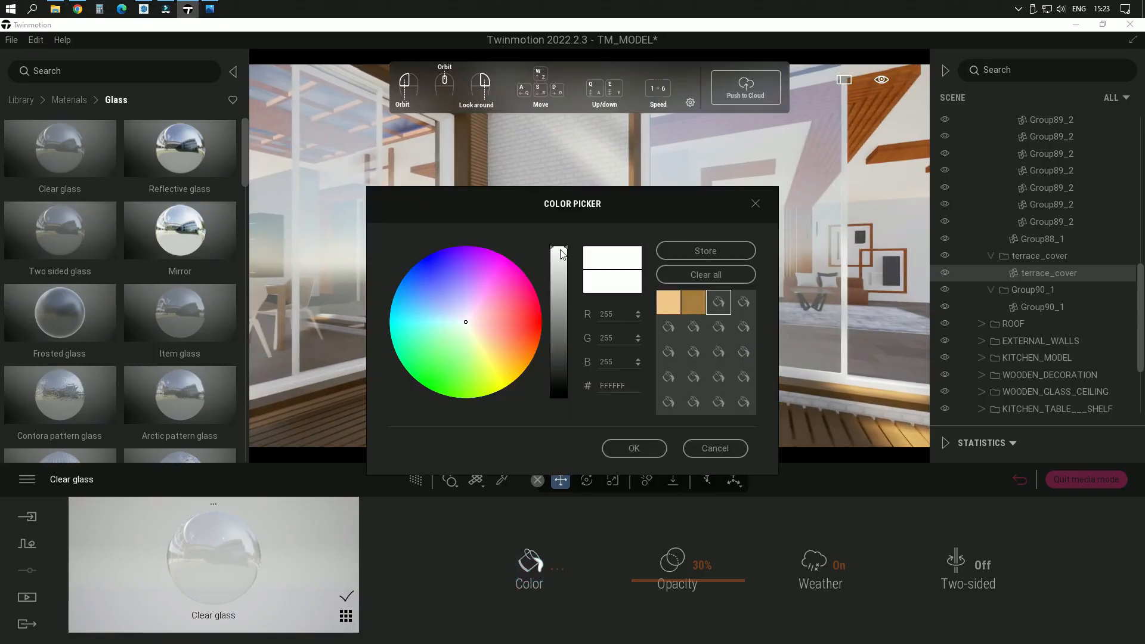
drag(563, 249, 559, 325)
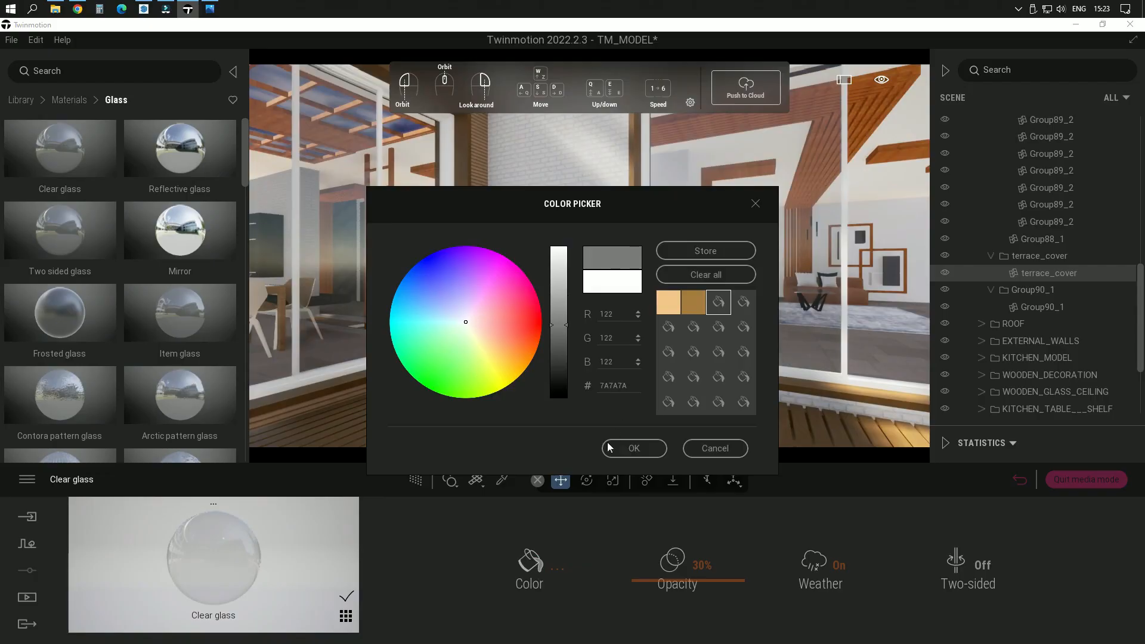
click(625, 454)
right_drag(500, 334, 358, 330)
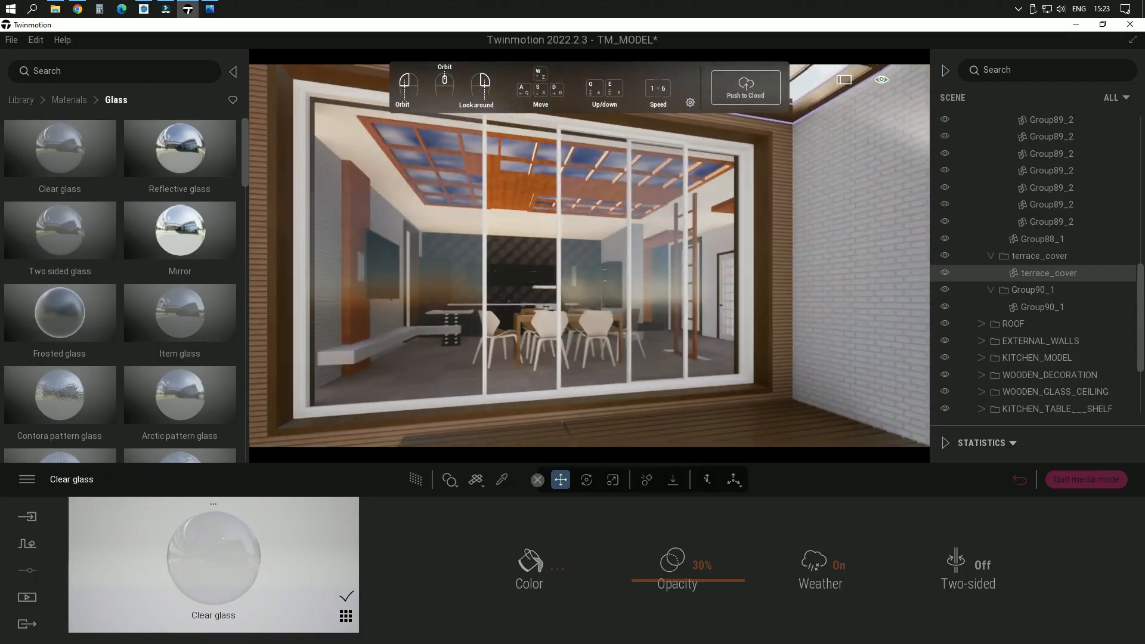
middle_drag(495, 369, 531, 396)
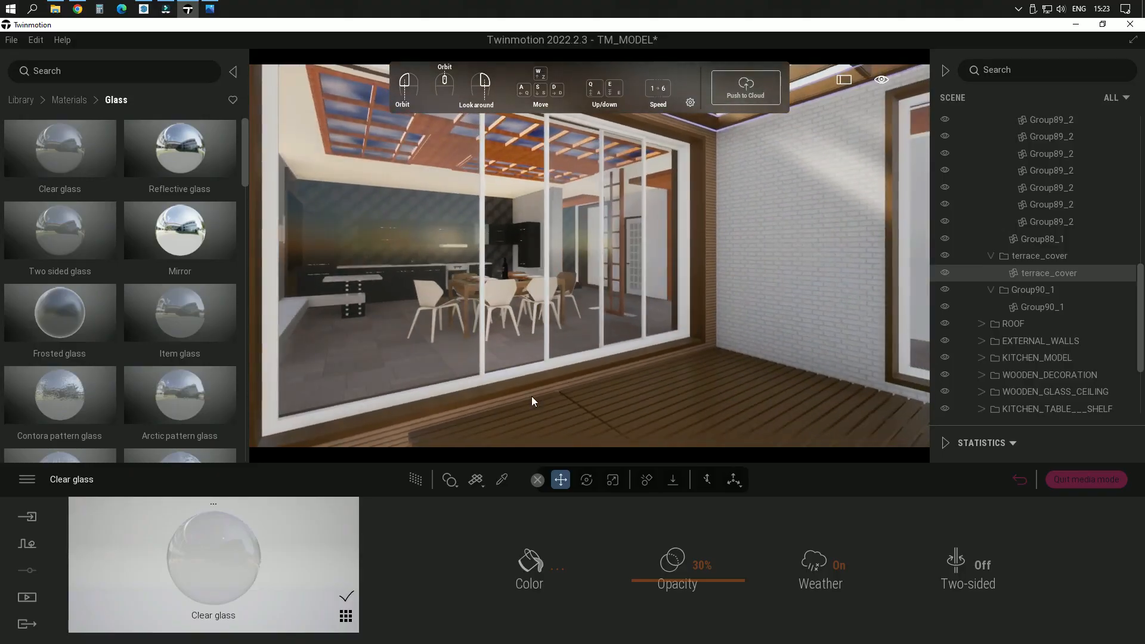
scroll(542, 392, up, 2)
key(w)
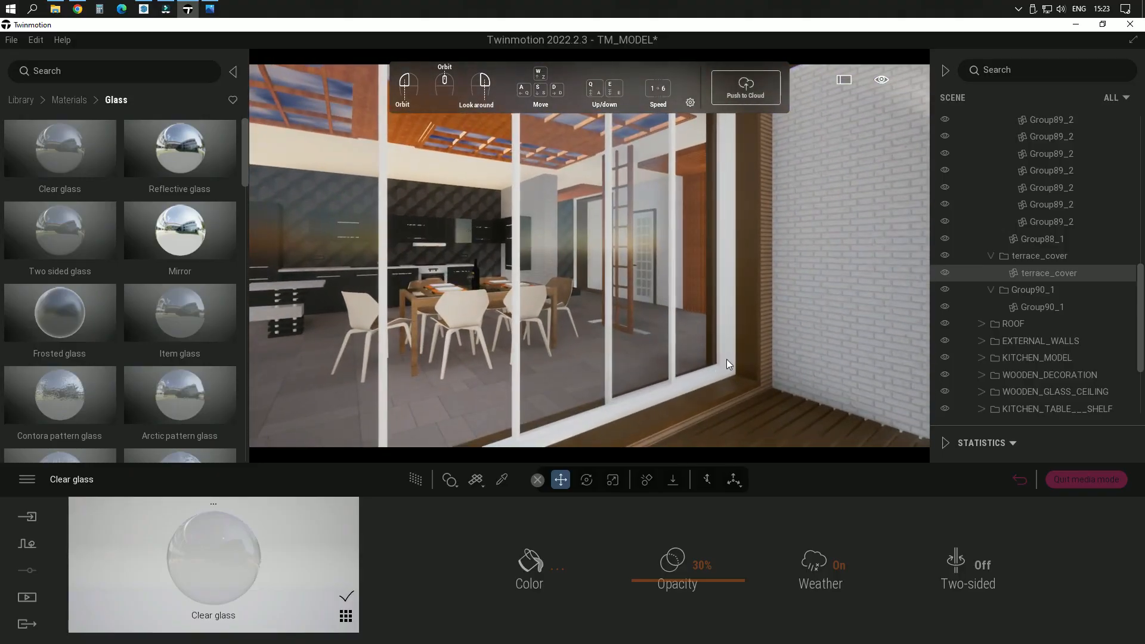
Step: Apply the Brushed aluminium 01 metal material to the white frames of the terrace sliding windows
click(70, 100)
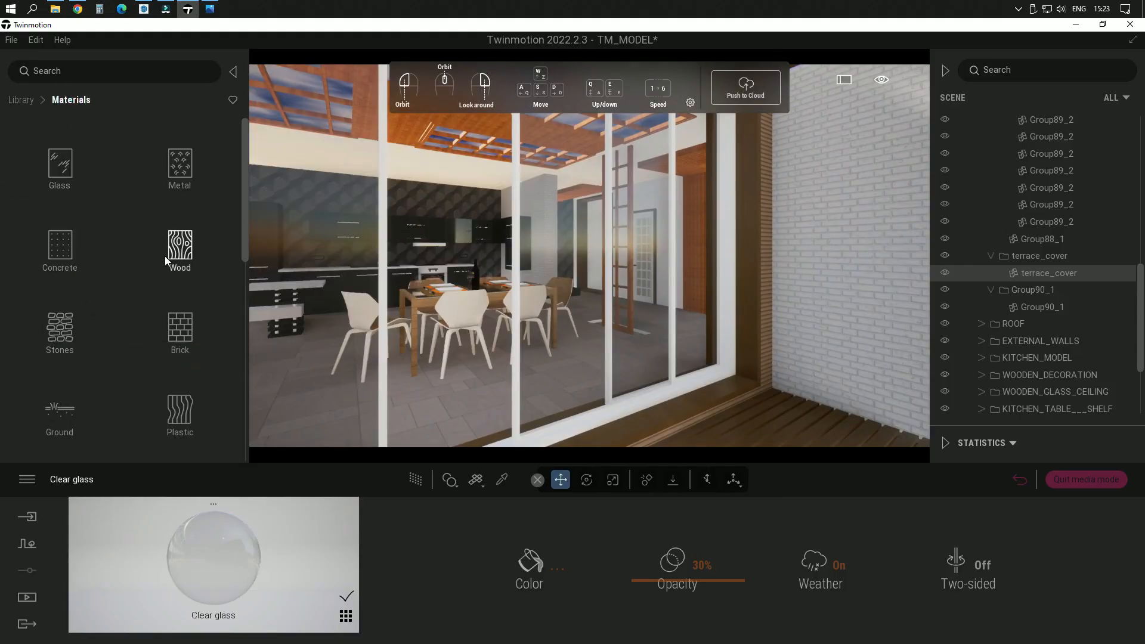
click(182, 185)
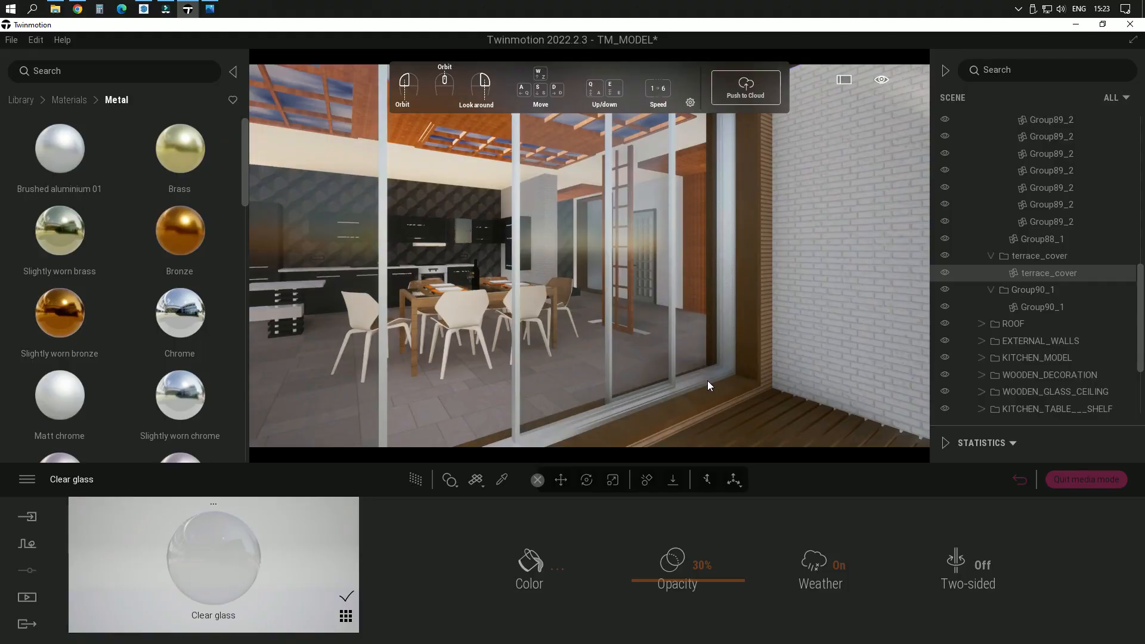
click(708, 381)
scroll(739, 374, up, 3)
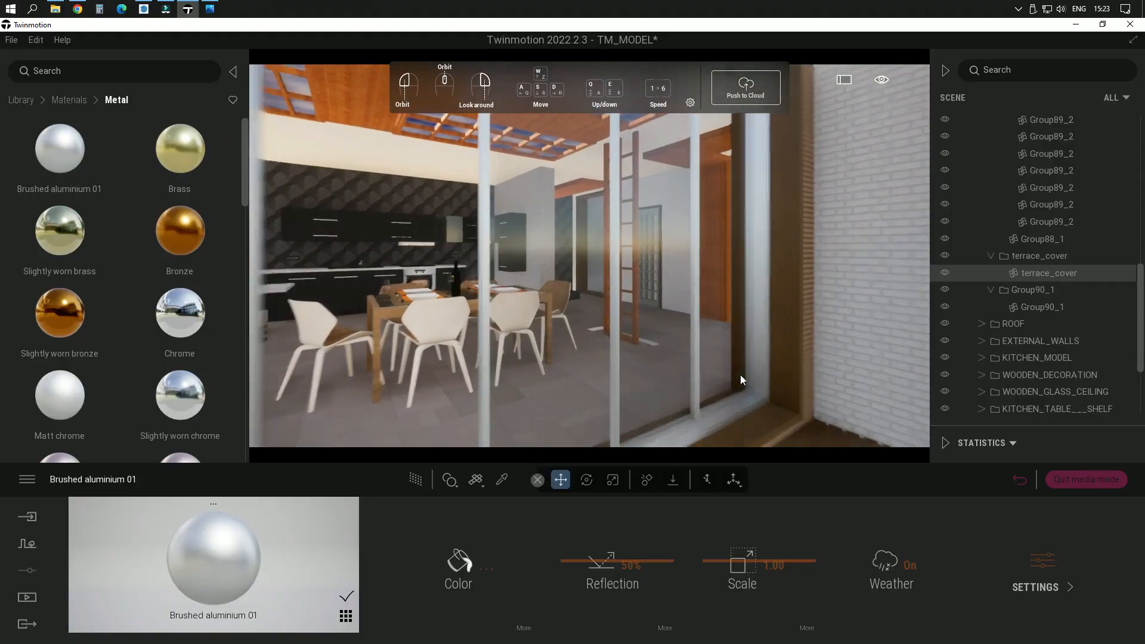
right_drag(740, 375, 766, 443)
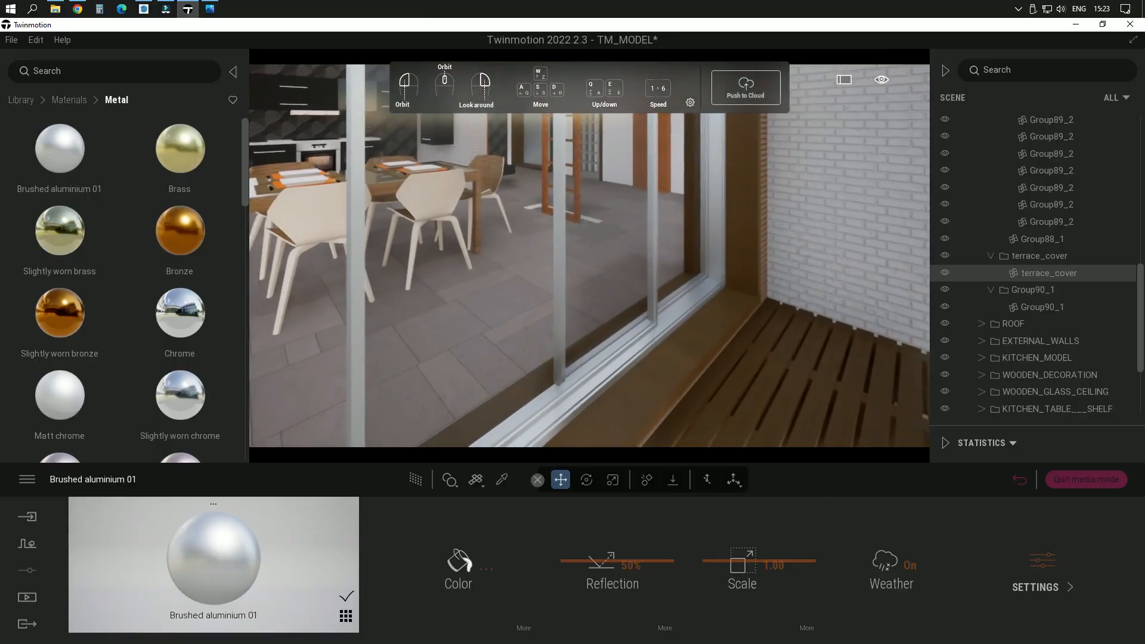
Step: Darken the Brushed aluminium 01 color to 414141 for the window frames and accept it
click(452, 571)
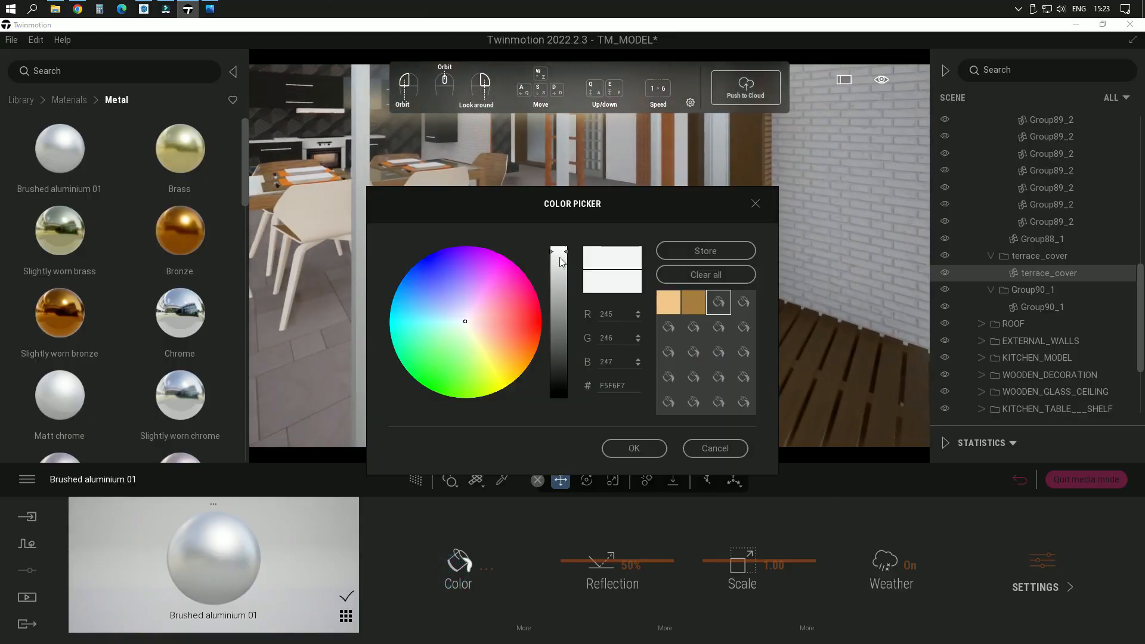
drag(565, 255, 566, 359)
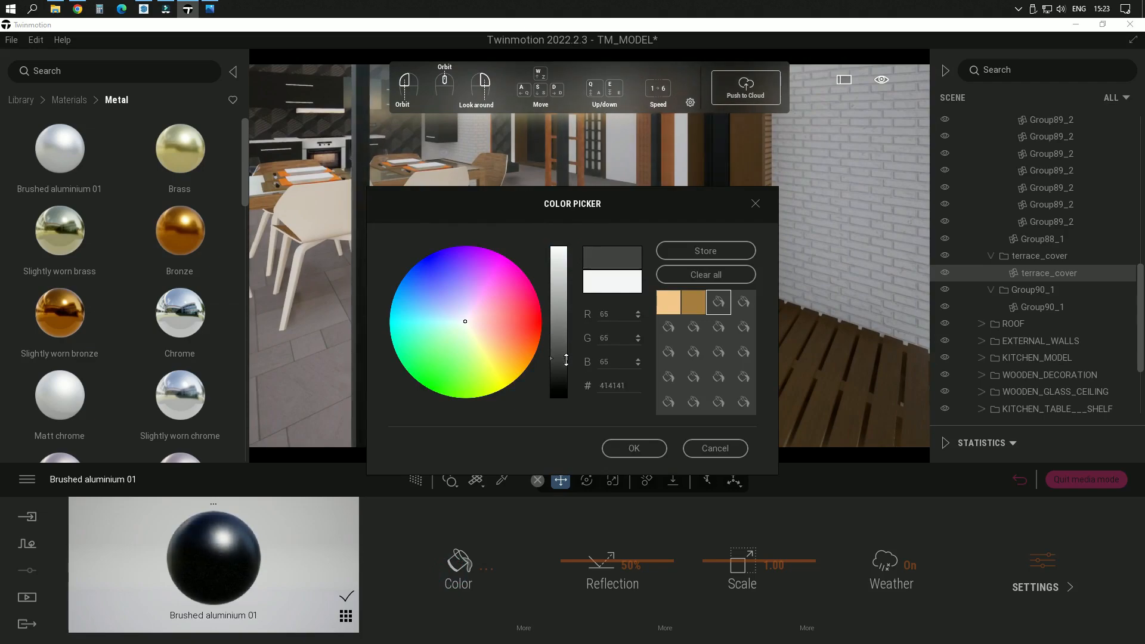
drag(583, 207, 87, 235)
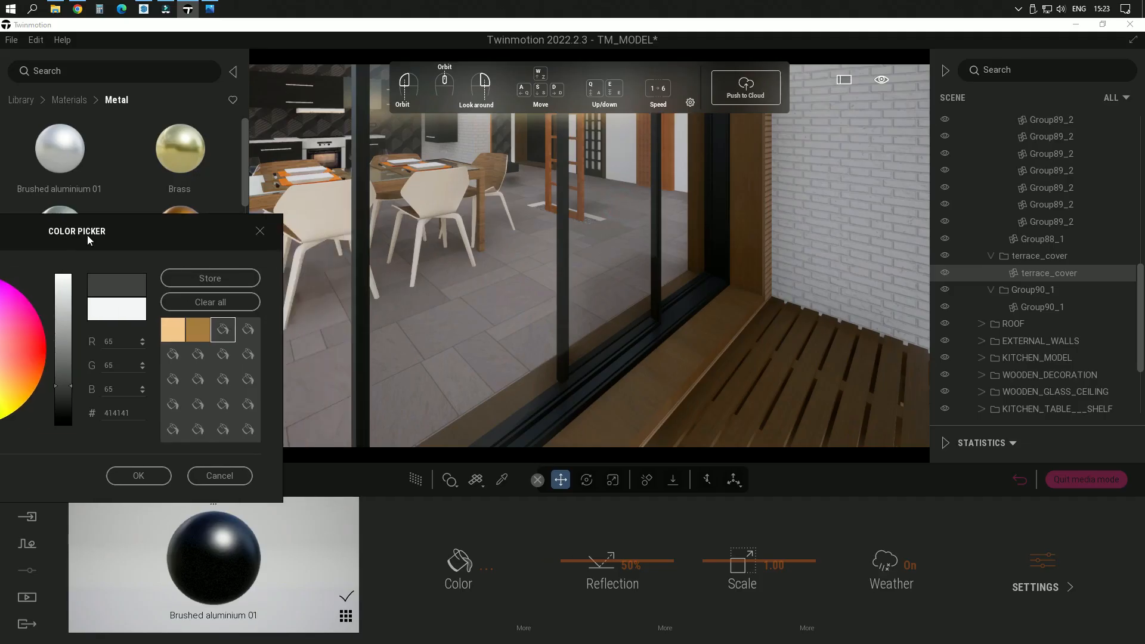
click(499, 372)
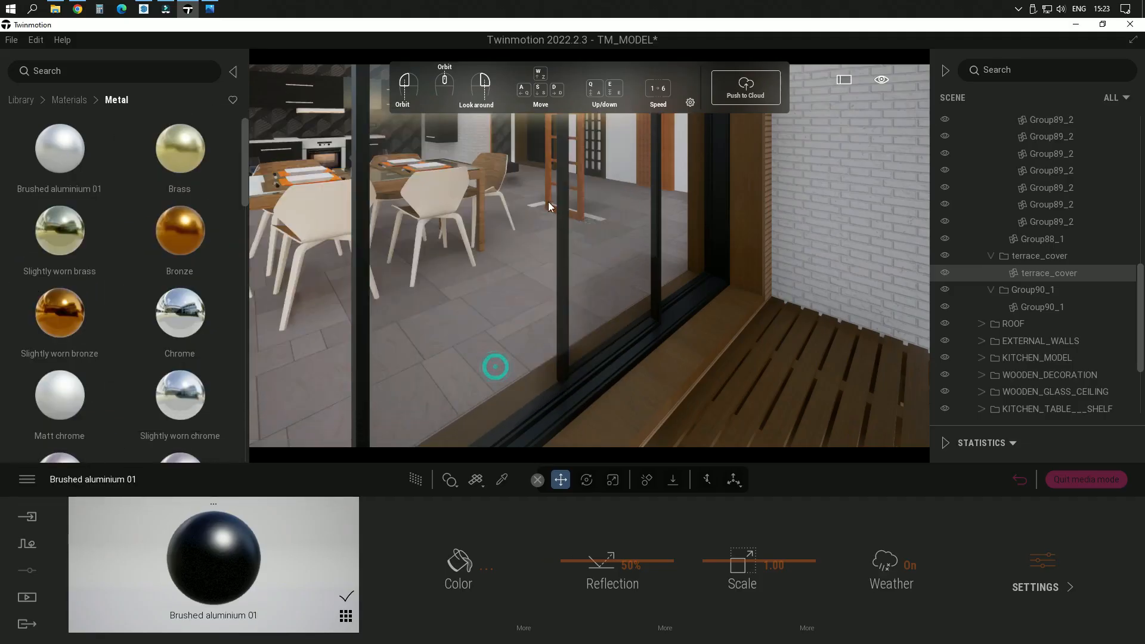
scroll(589, 253, down, 6)
scroll(587, 292, down, 8)
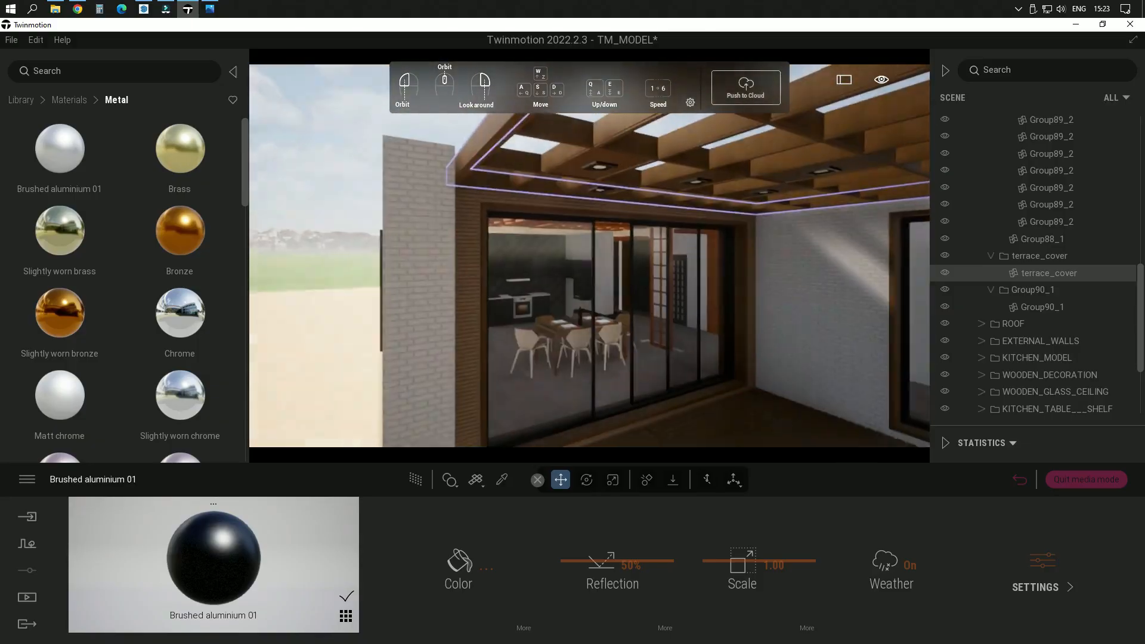
Step: Pick the white lamp material of the terrace ceiling spotlights and set its glow to about 56.7 nit
shift+middle_drag(587, 298, 567, 281)
scroll(664, 157, up, 3)
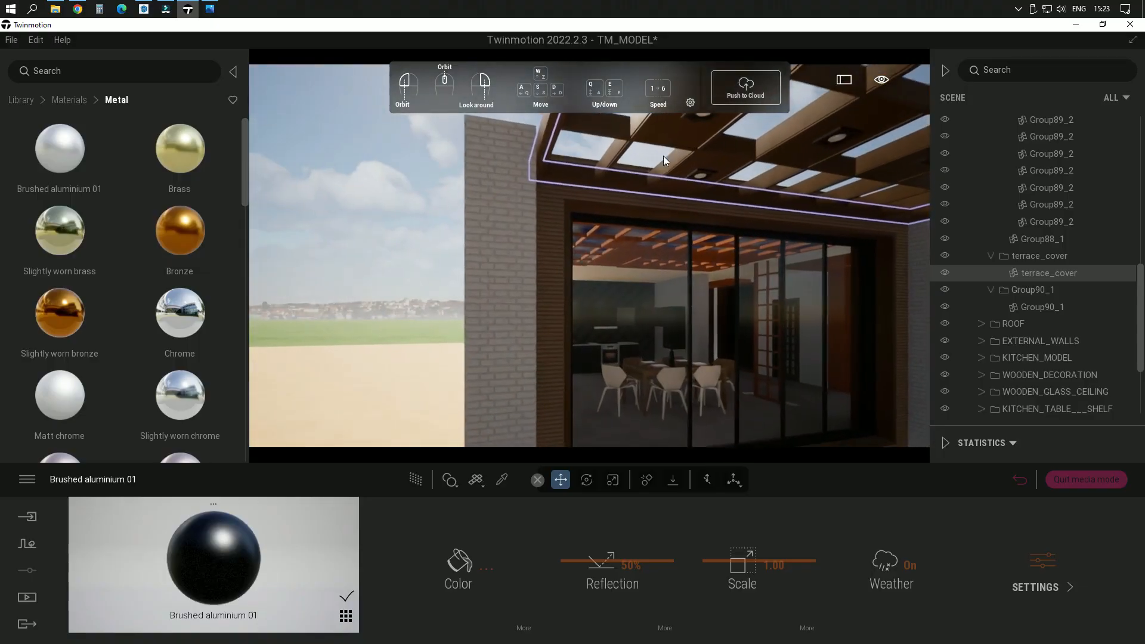
right_drag(636, 272, 757, 220)
scroll(504, 249, up, 5)
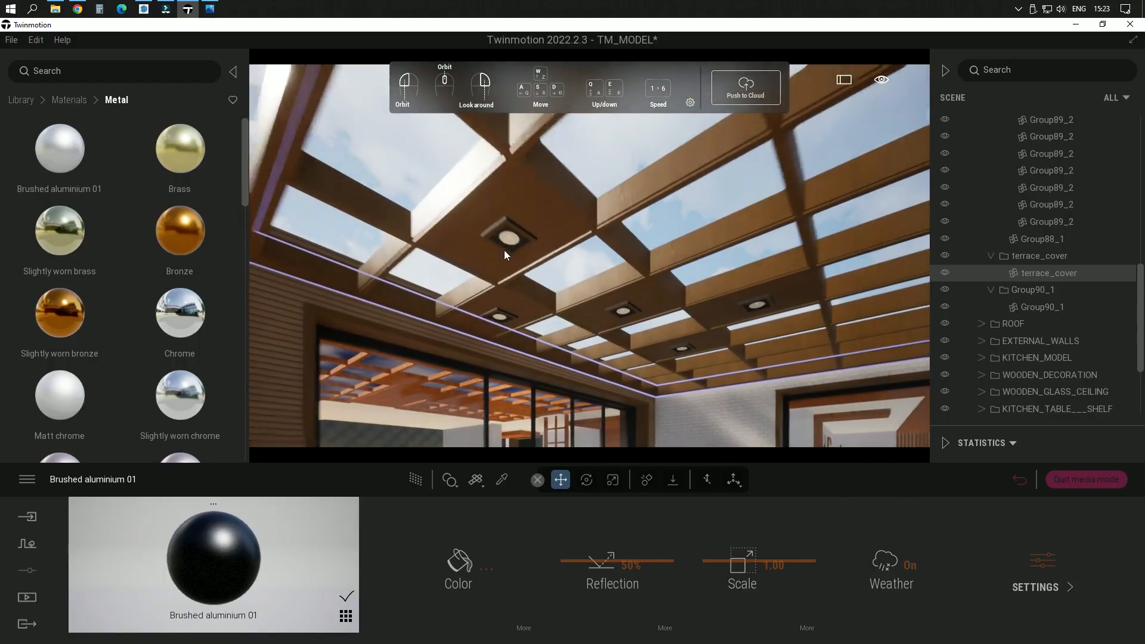
click(502, 481)
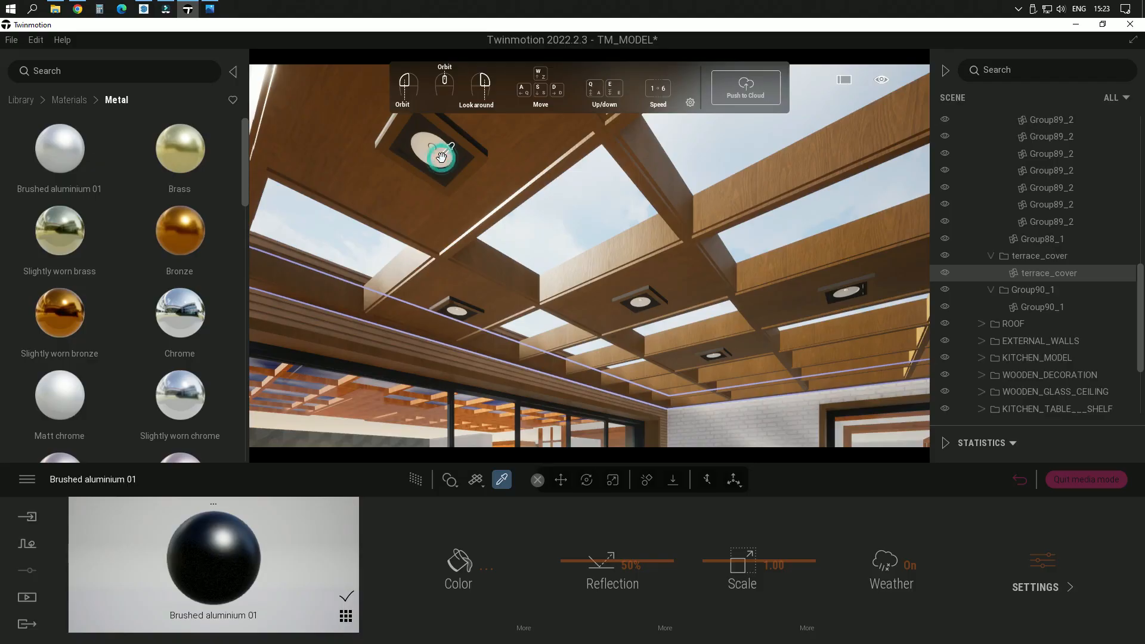
click(443, 156)
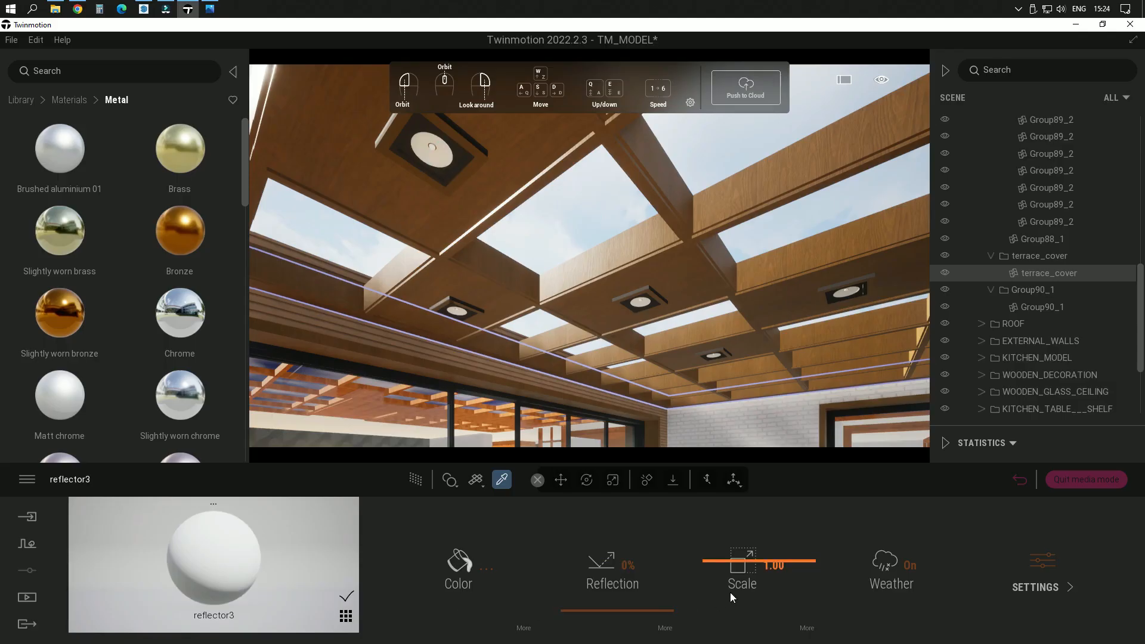
click(1044, 572)
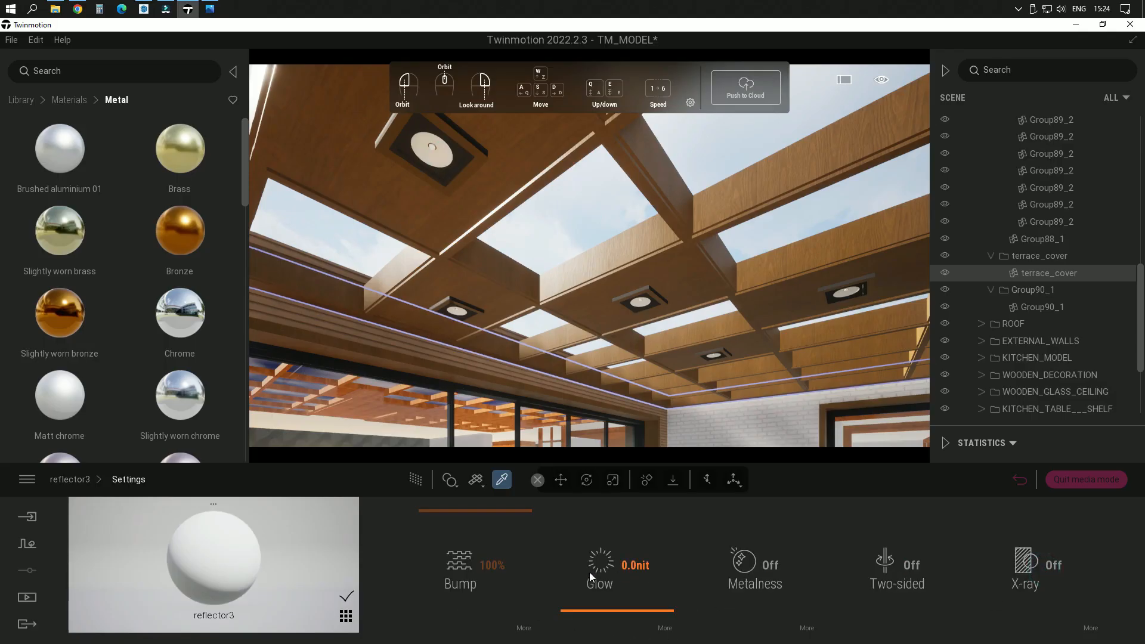
drag(638, 607, 643, 554)
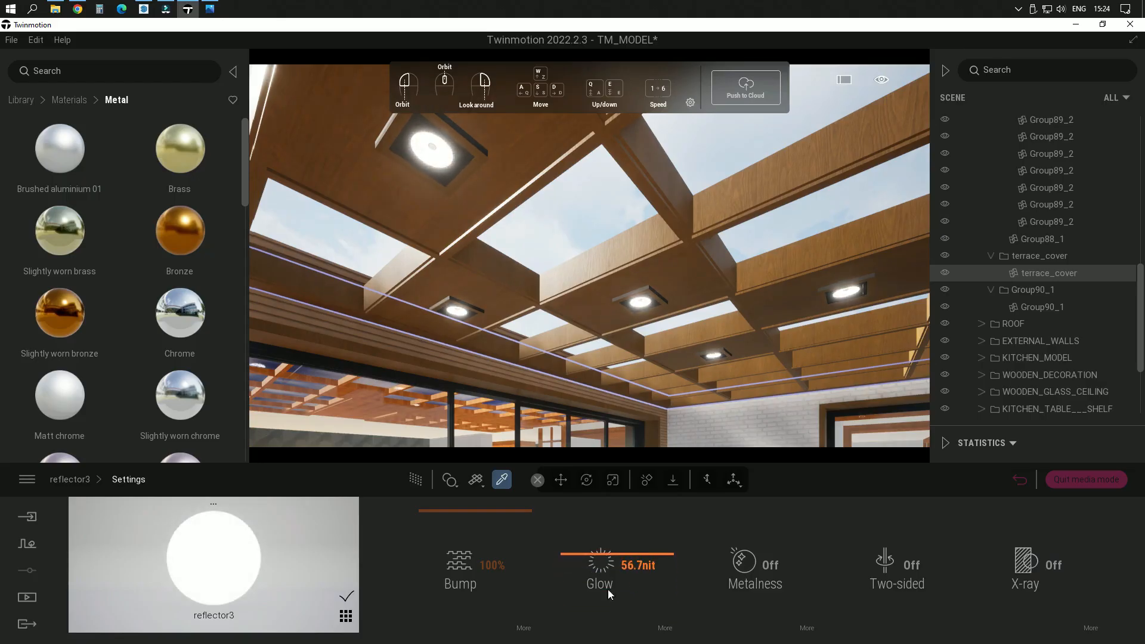
Step: Give the glowing spotlight material a warm off-white color, F1EAD4, and accept it
click(86, 480)
click(461, 563)
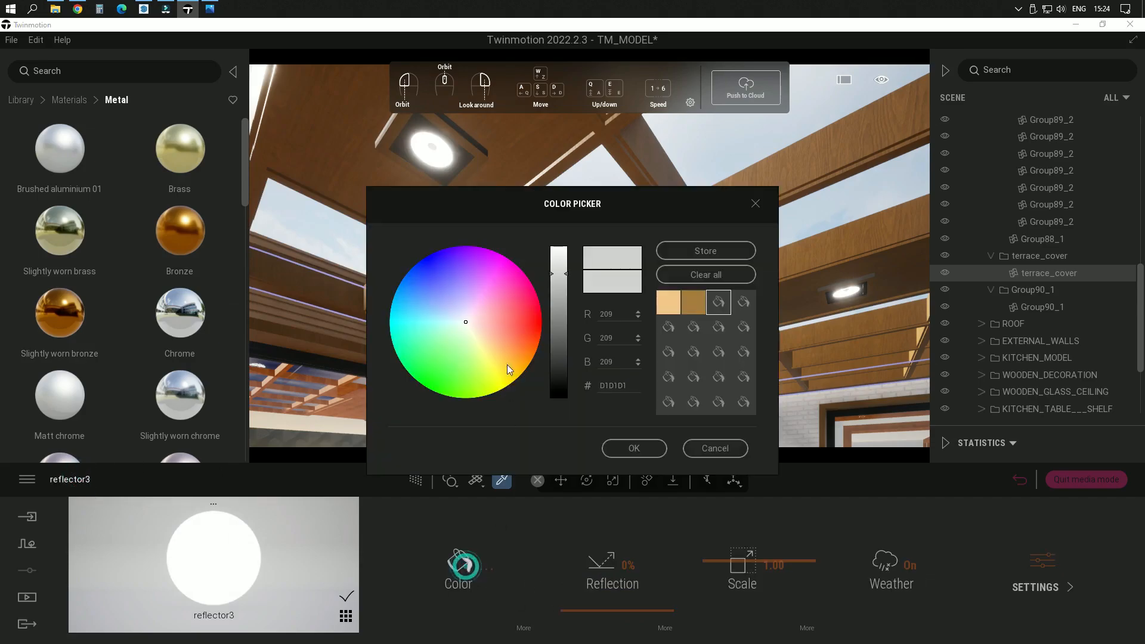
click(476, 325)
drag(476, 326, 471, 329)
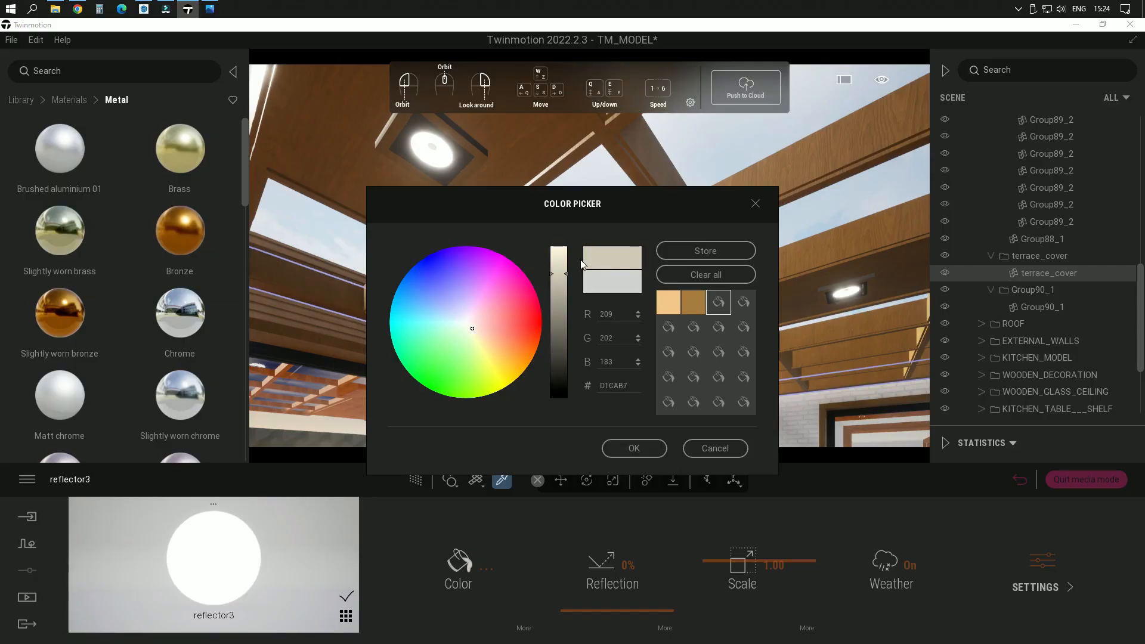
drag(565, 274, 564, 266)
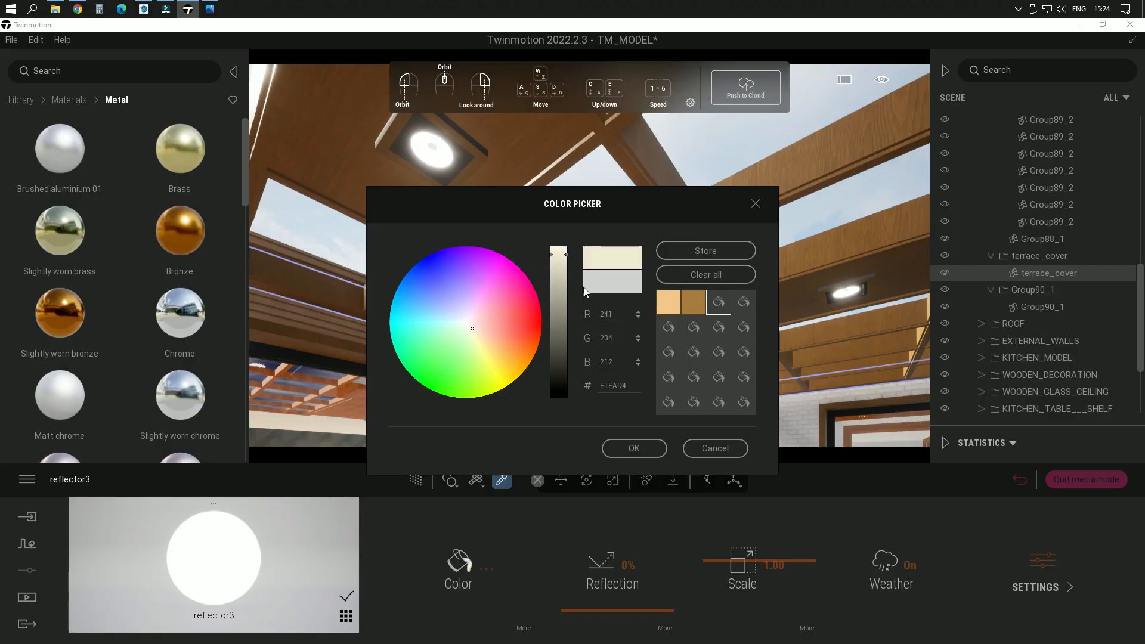
click(652, 446)
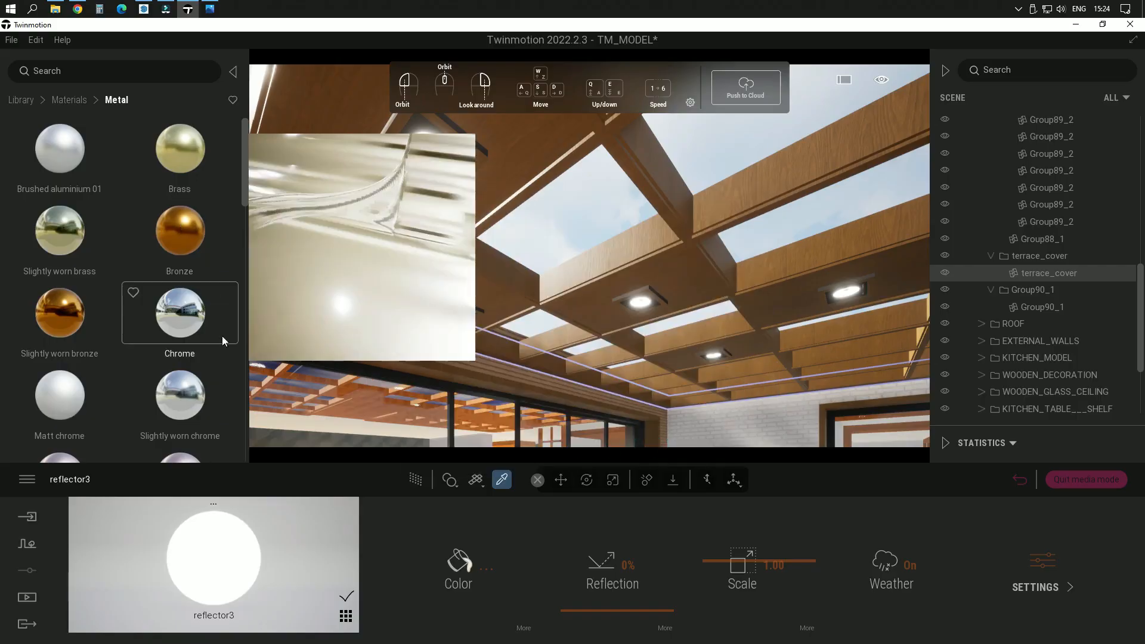
Step: Pick the material of the white brick exterior wall at the corner beside the terrace
mouse_move(654, 303)
middle_down()
mouse_move(659, 376)
mouse_move(669, 305)
middle_up()
right_drag(662, 335, 575, 385)
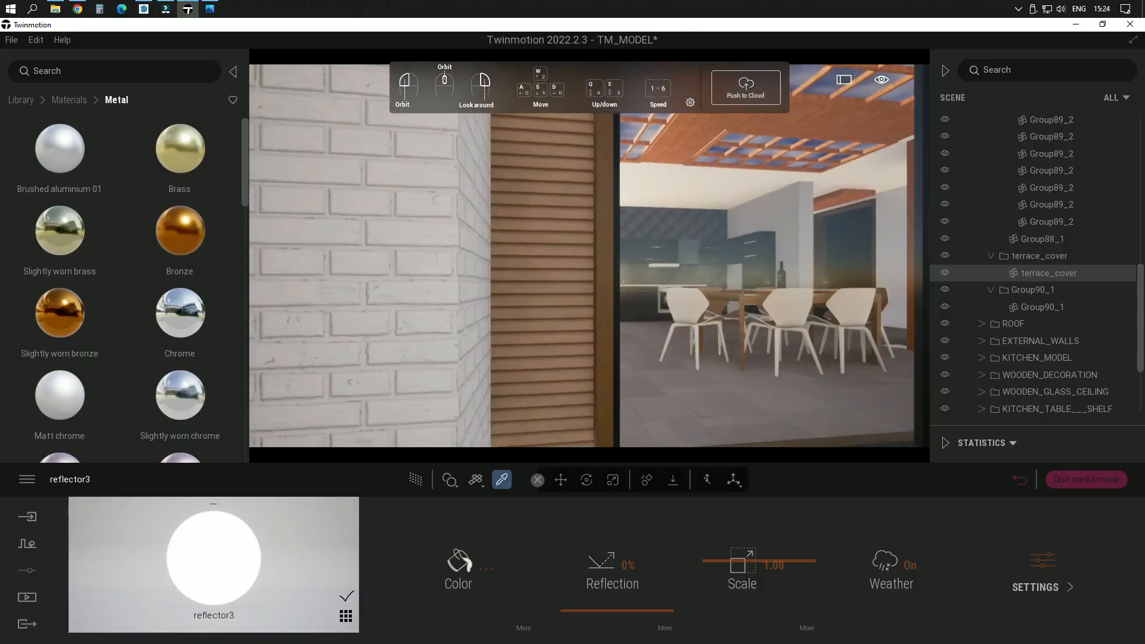
middle_drag(472, 275, 554, 278)
right_drag(467, 279, 528, 262)
click(520, 295)
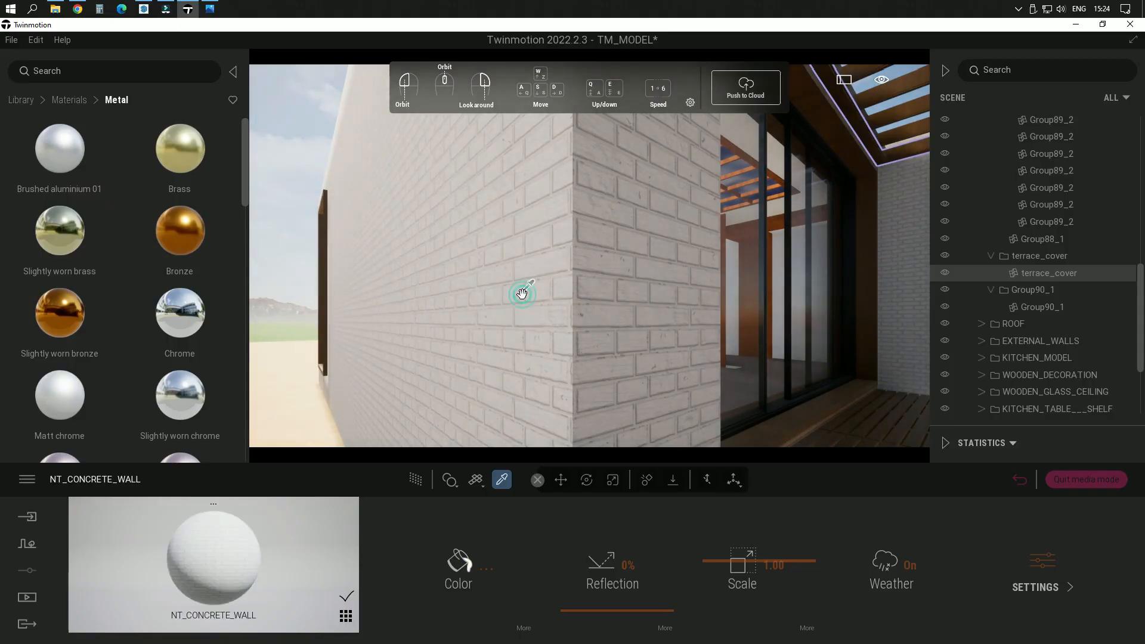
scroll(529, 351, down, 5)
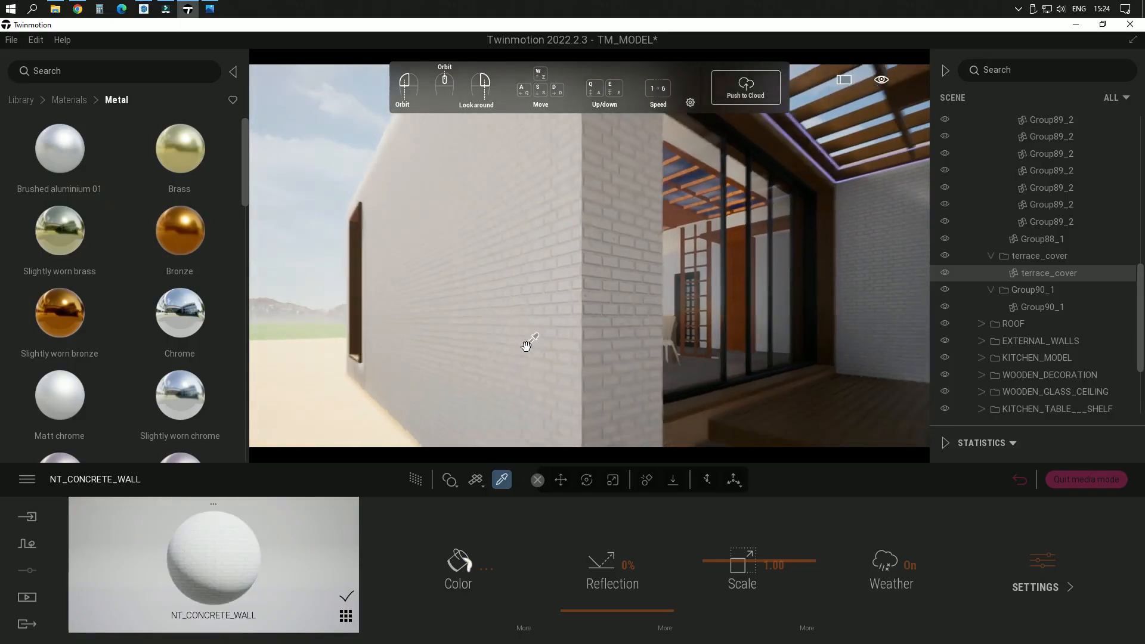
Step: Browse the concrete and brick materials and apply Clean brick 08 to the exterior walls
click(70, 103)
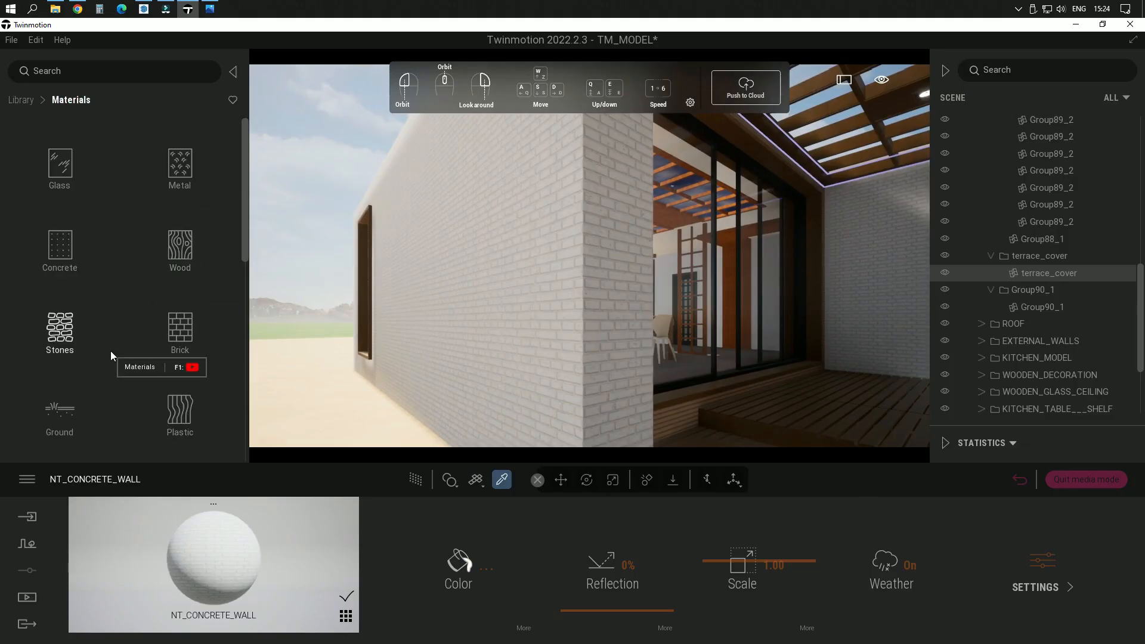
click(64, 255)
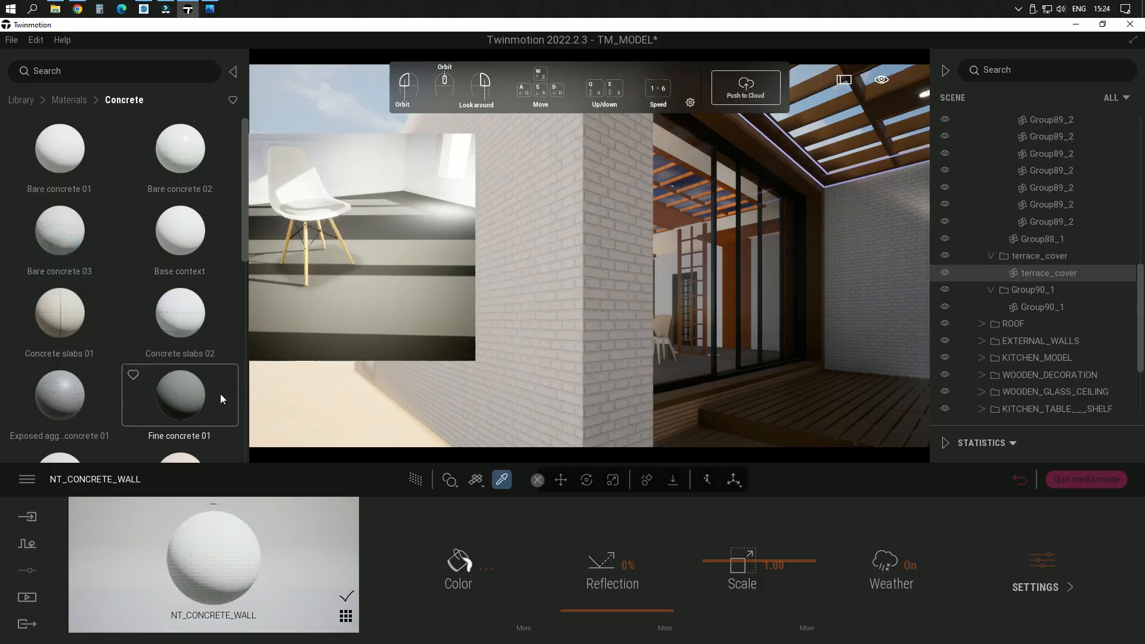
scroll(188, 400, down, 2)
scroll(174, 400, down, 3)
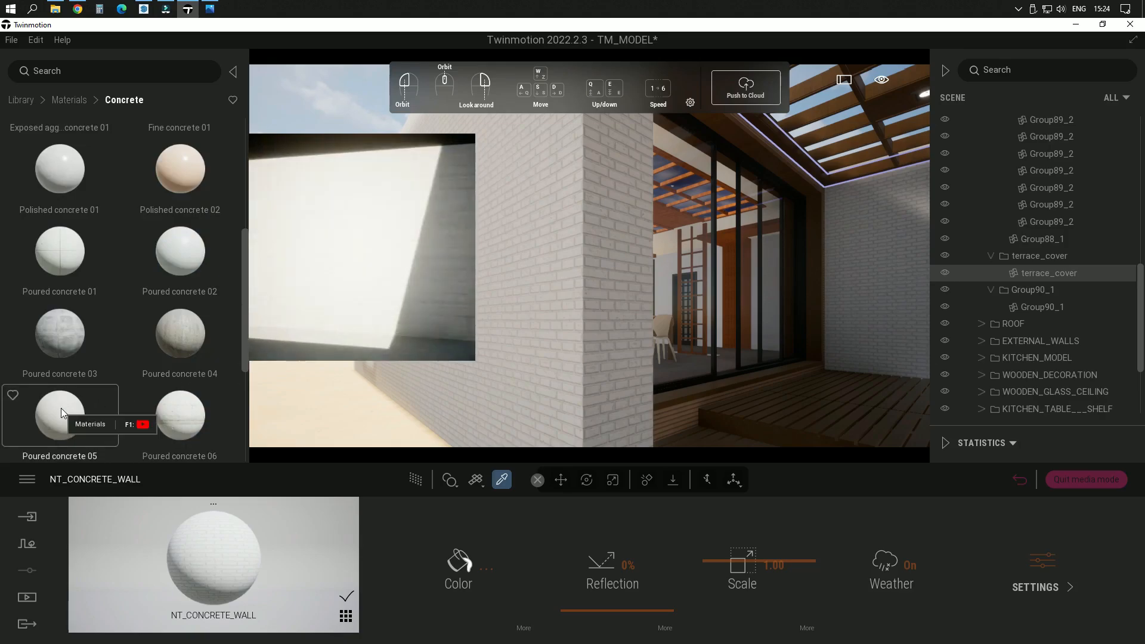
click(65, 100)
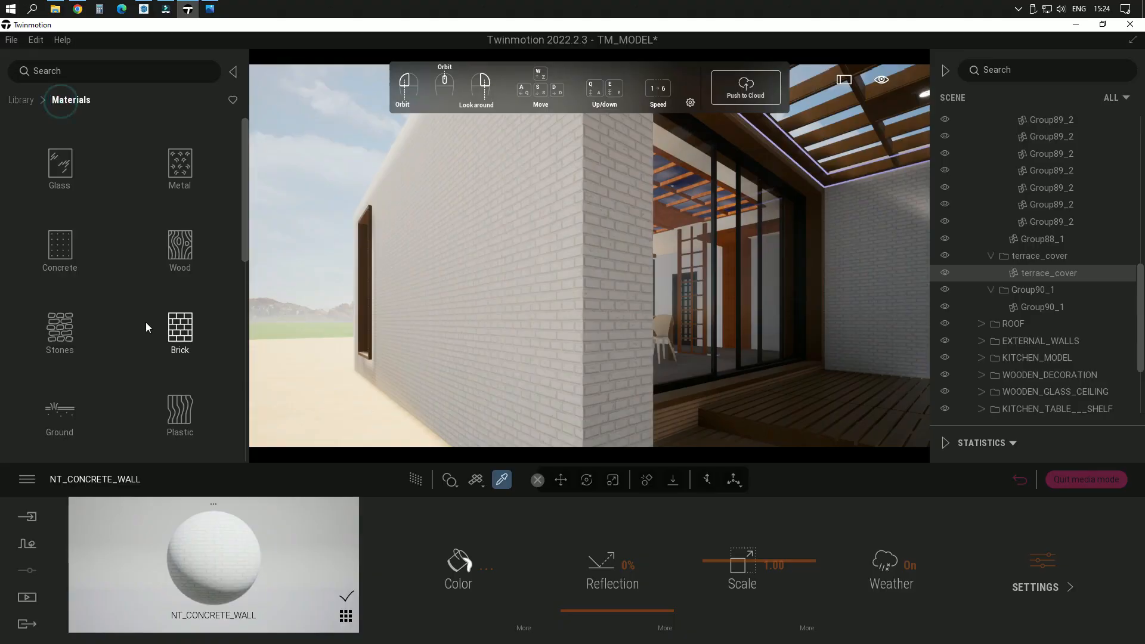
click(181, 341)
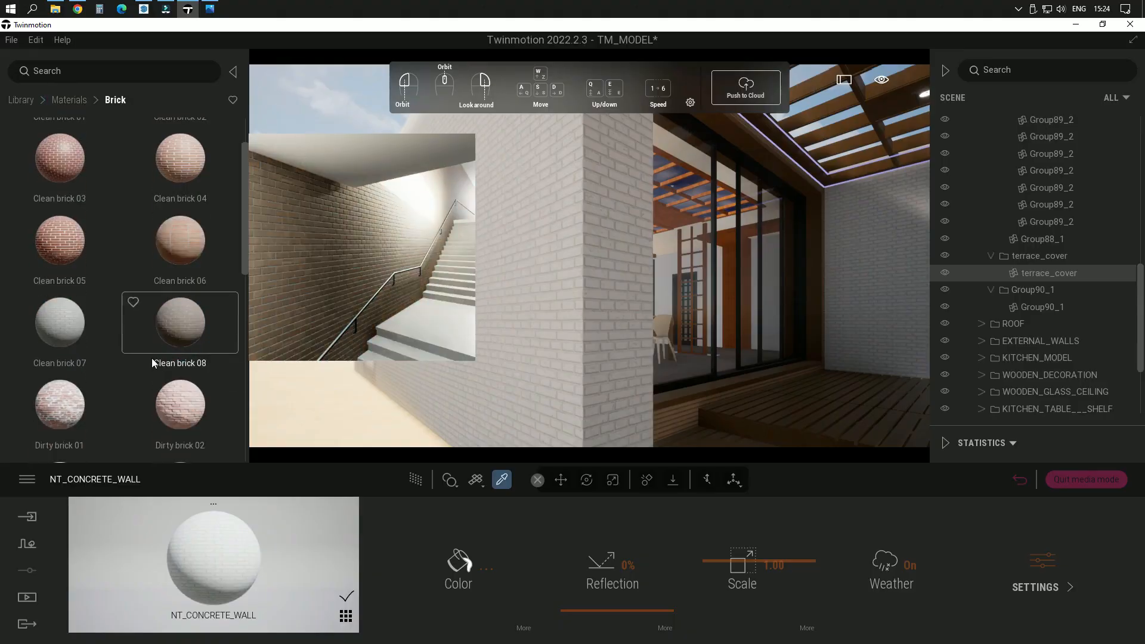
drag(180, 250, 581, 324)
mouse_move(515, 314)
right_down()
mouse_move(590, 325)
mouse_move(536, 328)
mouse_move(514, 315)
right_up()
scroll(407, 284, down, 4)
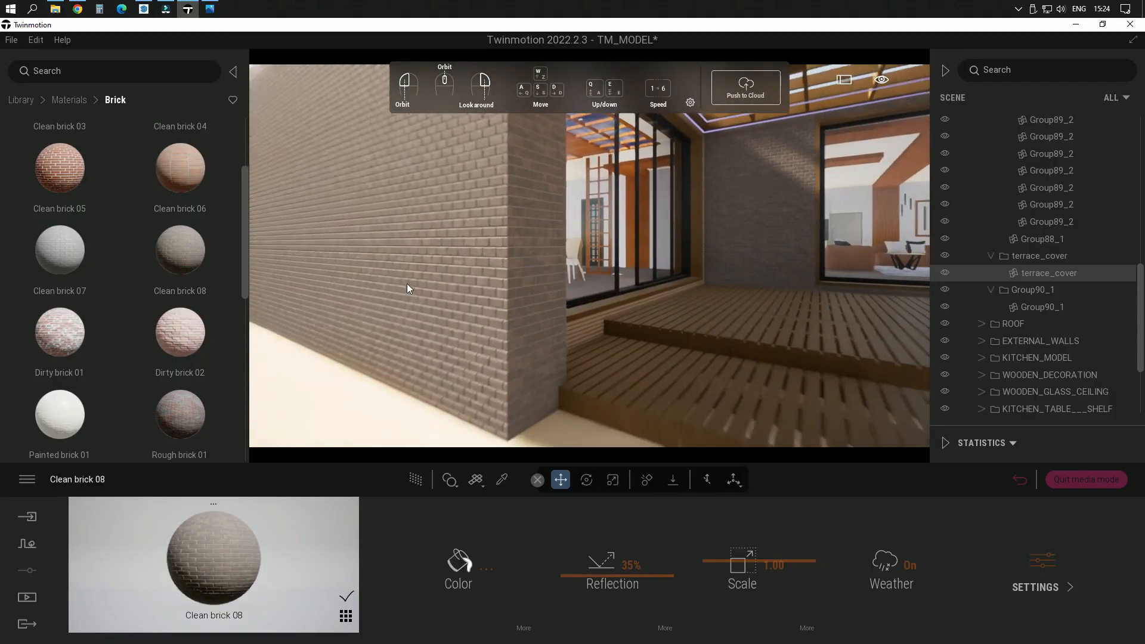
Step: Browse the brick materials and try Clean brick 07 on the exterior walls
right_drag(407, 284, 391, 266)
mouse_move(188, 394)
scroll(189, 389, down, 6)
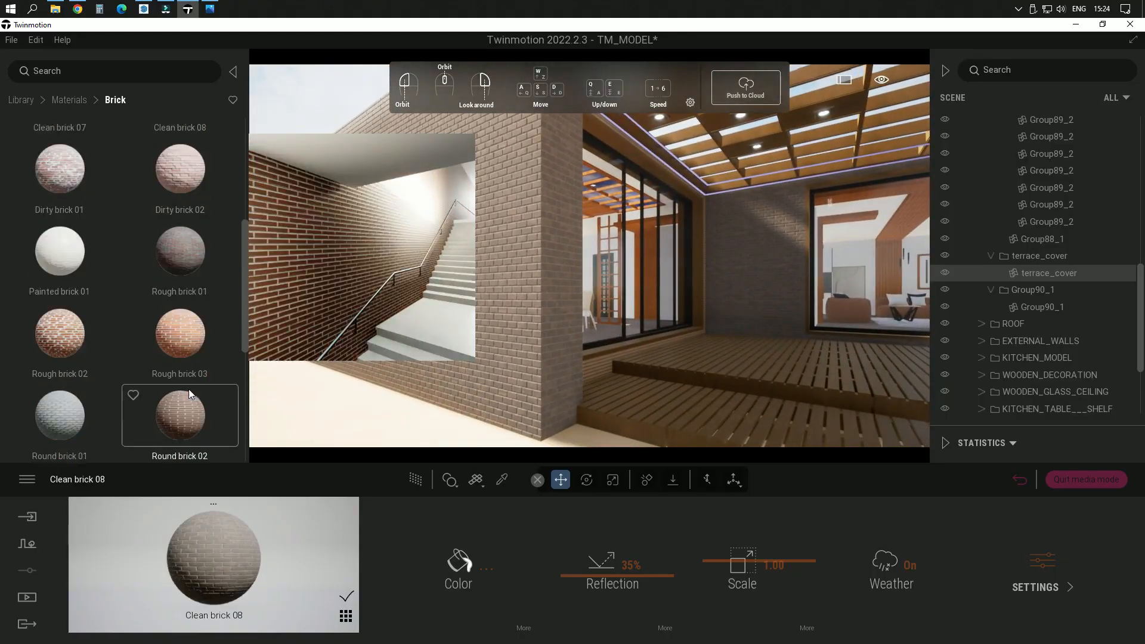
scroll(187, 389, up, 5)
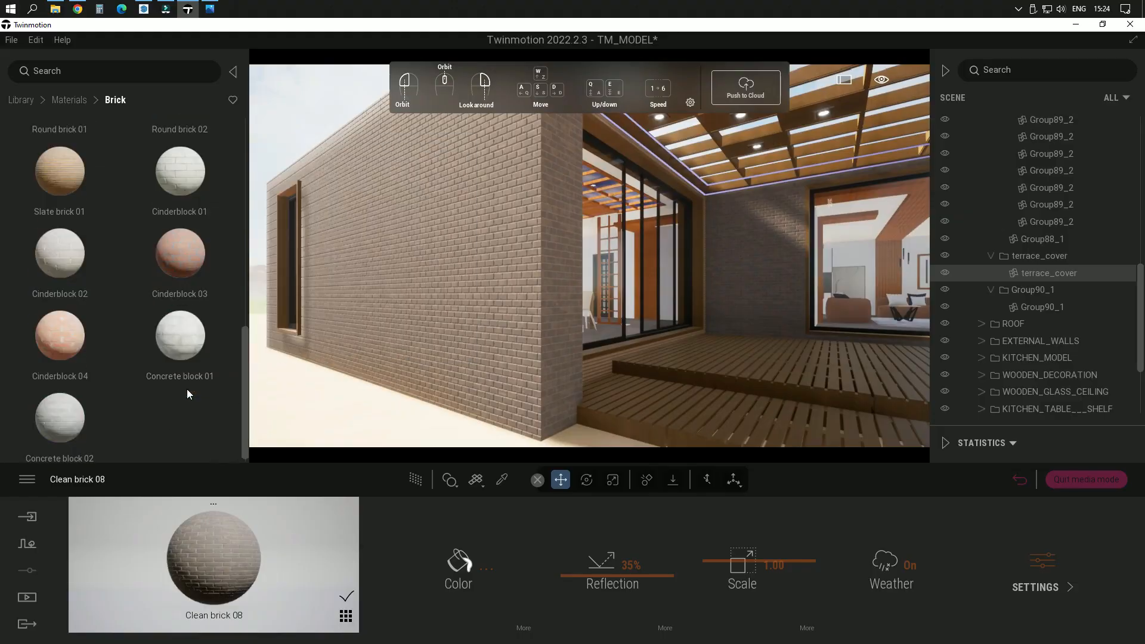
scroll(166, 374, up, 2)
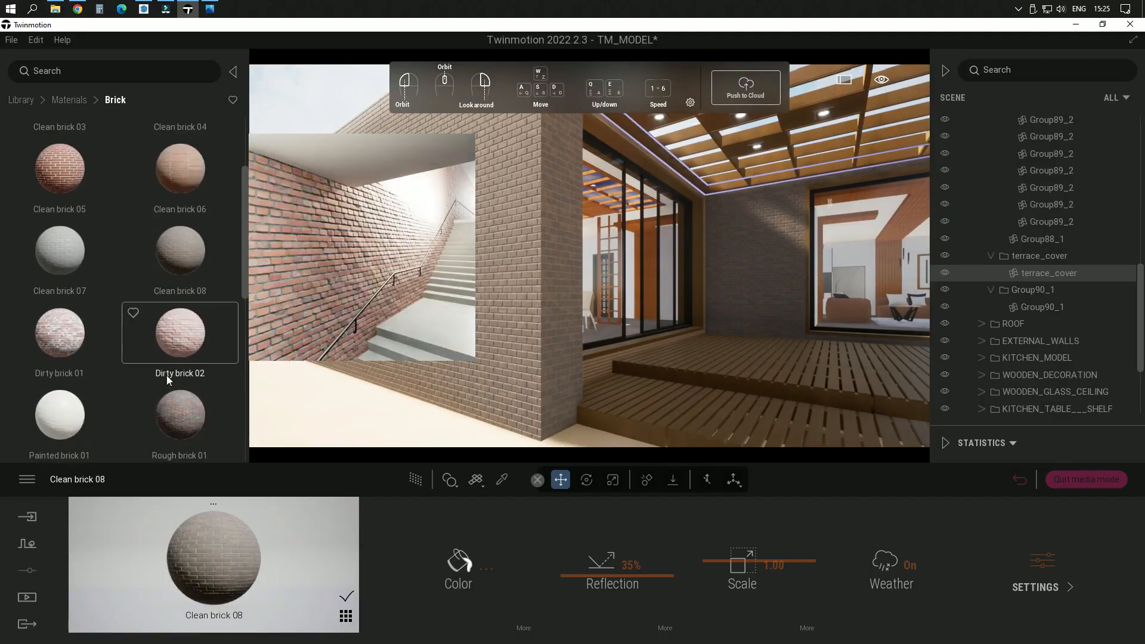
drag(69, 253, 489, 316)
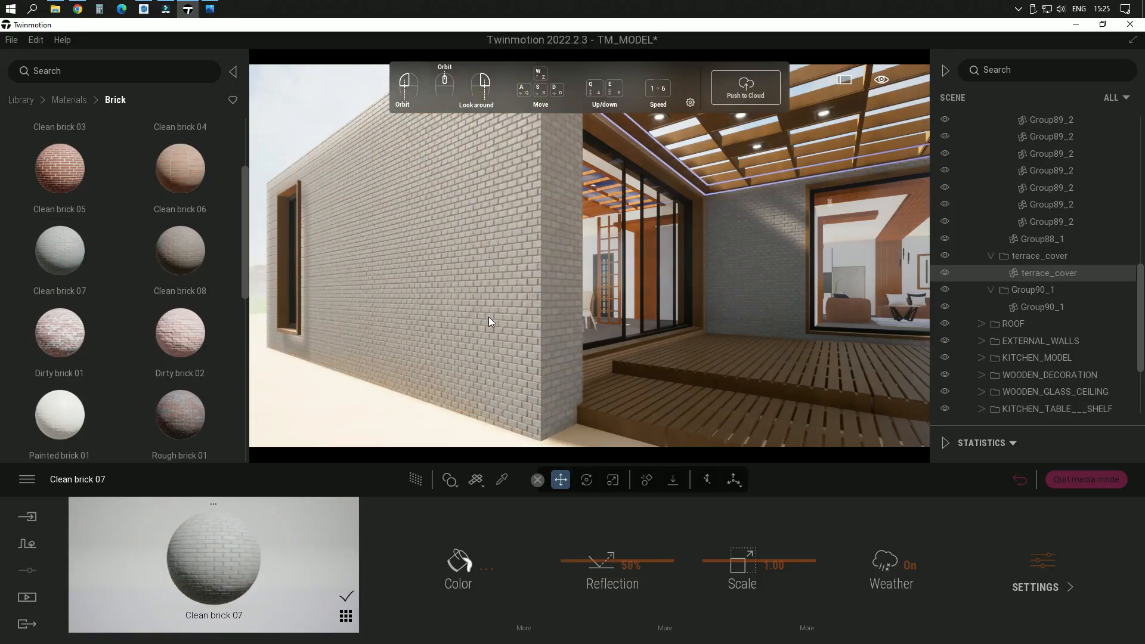
scroll(491, 331, up, 6)
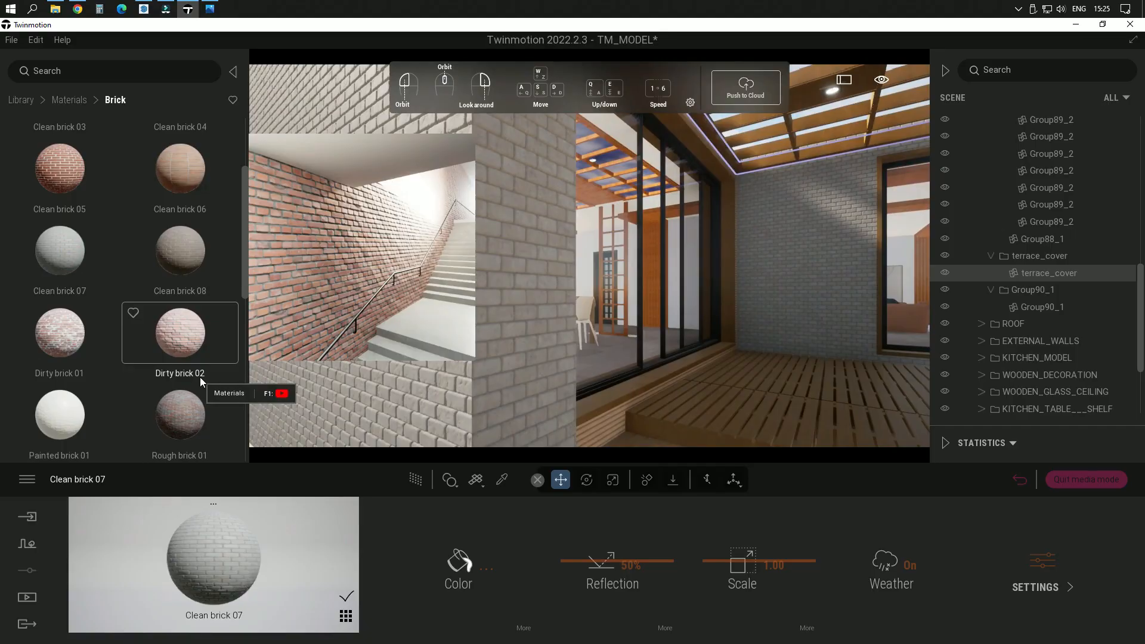
Step: Reapply Clean brick 08 to the exterior walls and check the brick at the terrace corner
drag(181, 247, 428, 286)
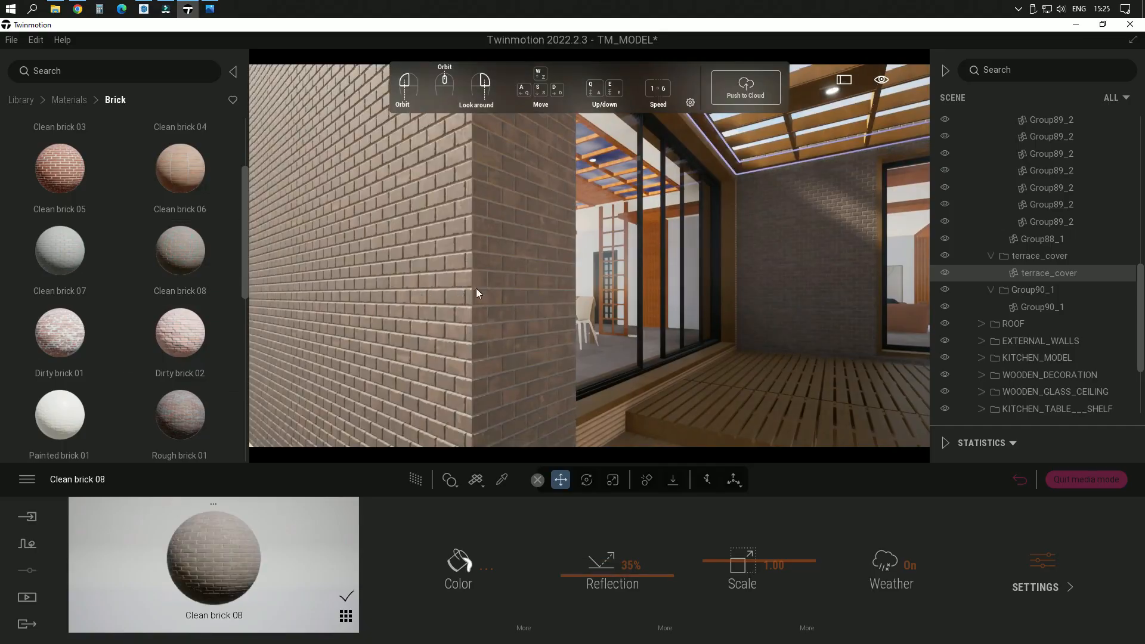
right_drag(476, 289, 432, 305)
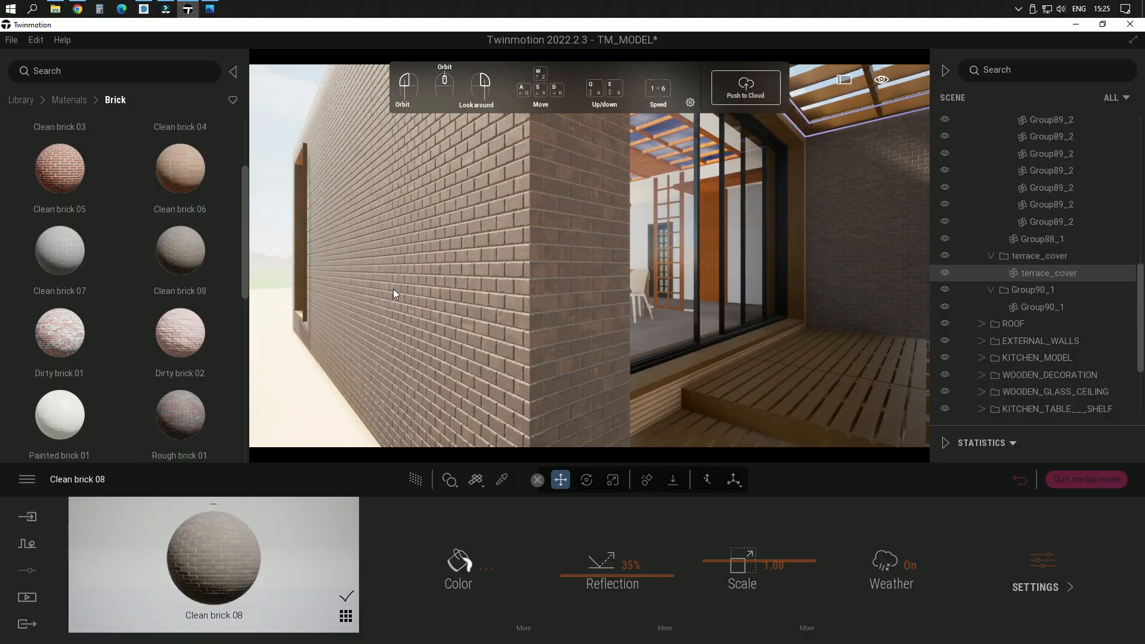
right_drag(398, 276, 453, 256)
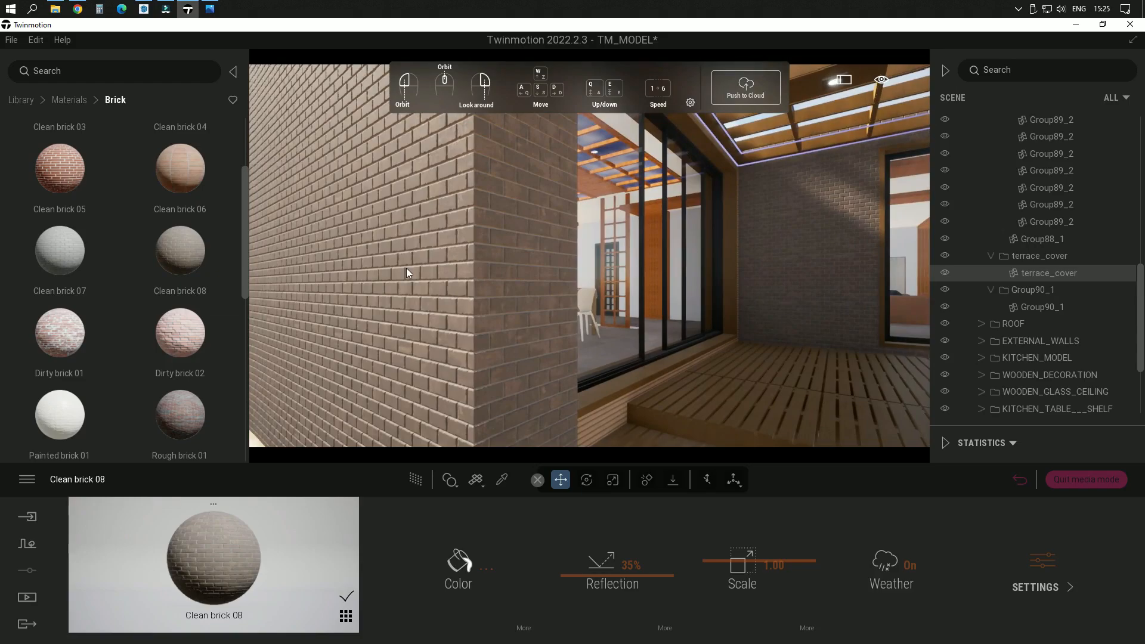
middle_drag(407, 268, 456, 269)
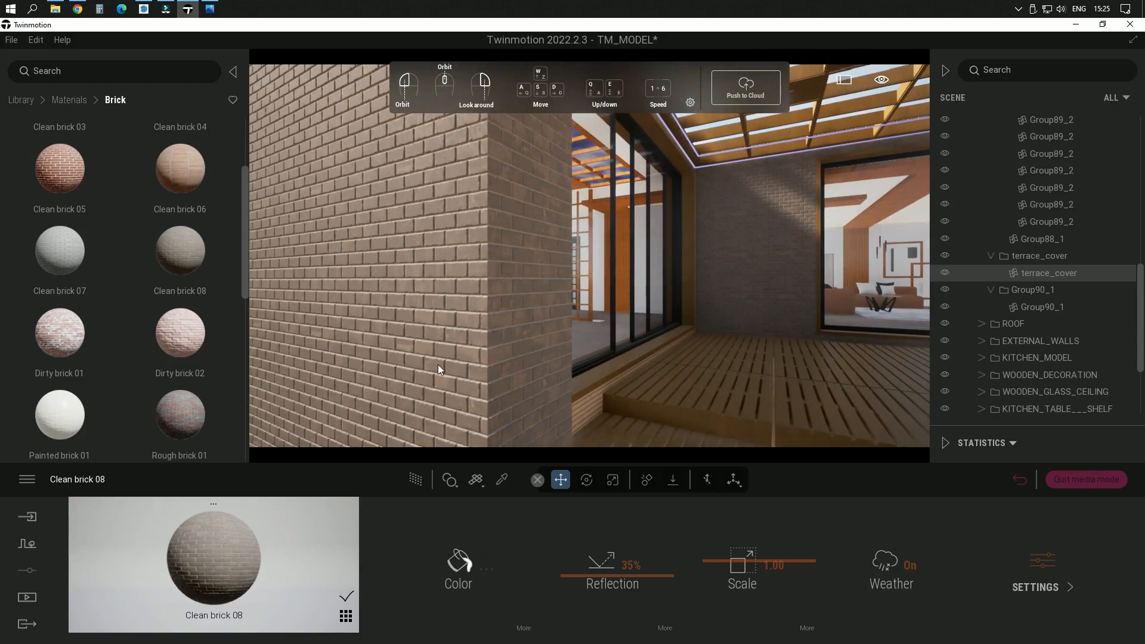
Step: Tint the Clean brick 08 material a muted blue-grey, A0BDCF, and accept the color
click(454, 574)
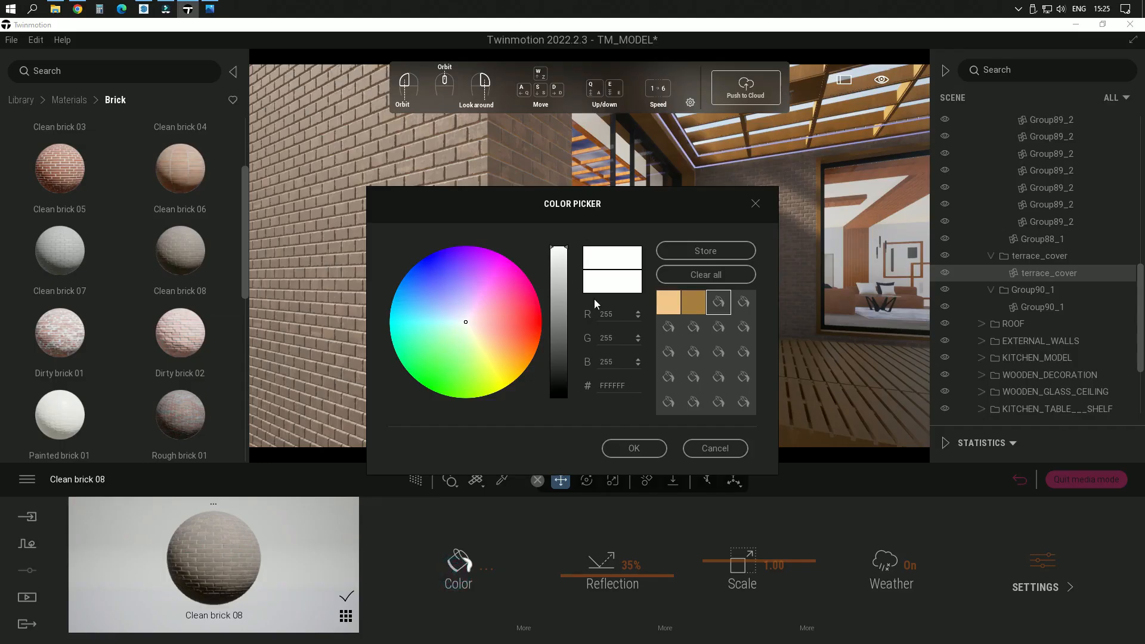
drag(565, 263, 567, 316)
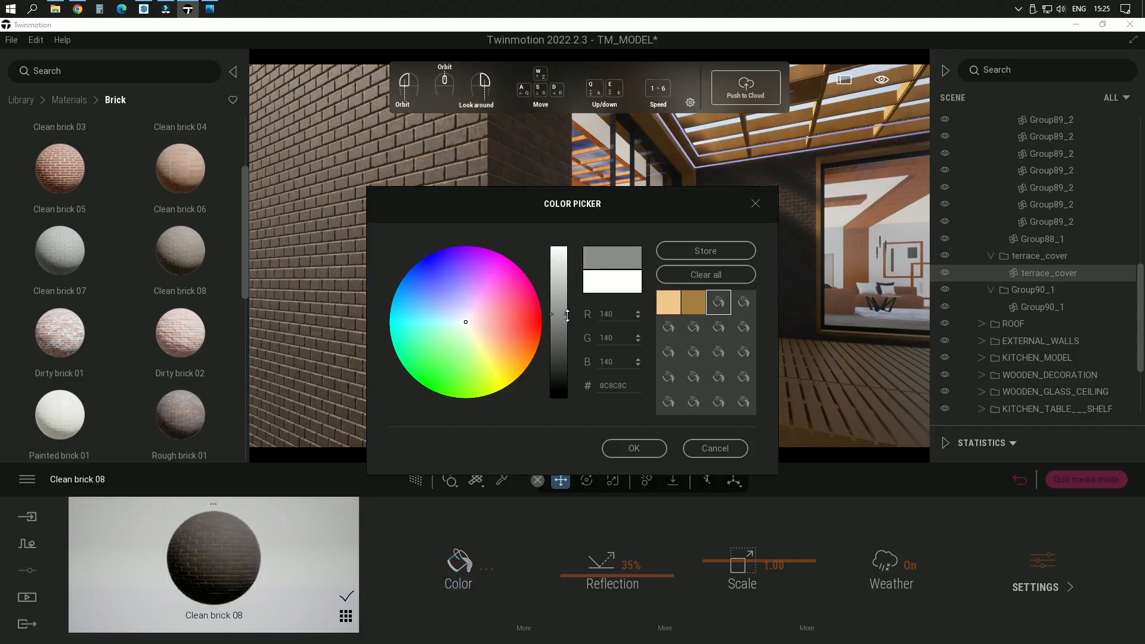
drag(465, 322, 450, 317)
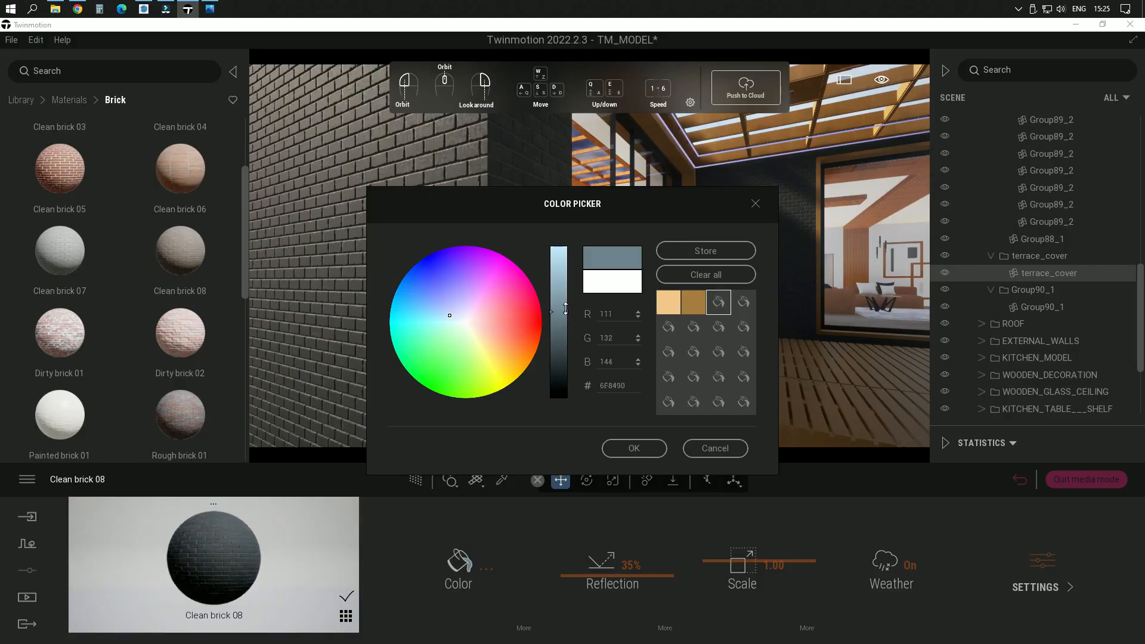
drag(566, 314, 565, 274)
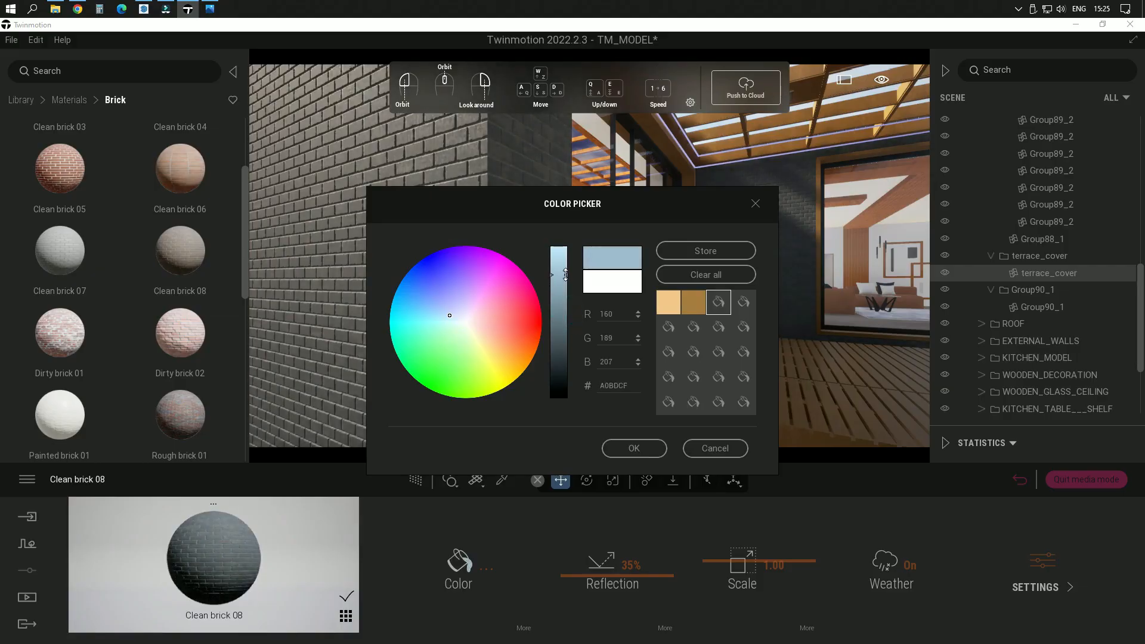
click(639, 450)
Step: Examine the recolored brick exterior walls from the side of the house and around the terrace
scroll(513, 319, down, 6)
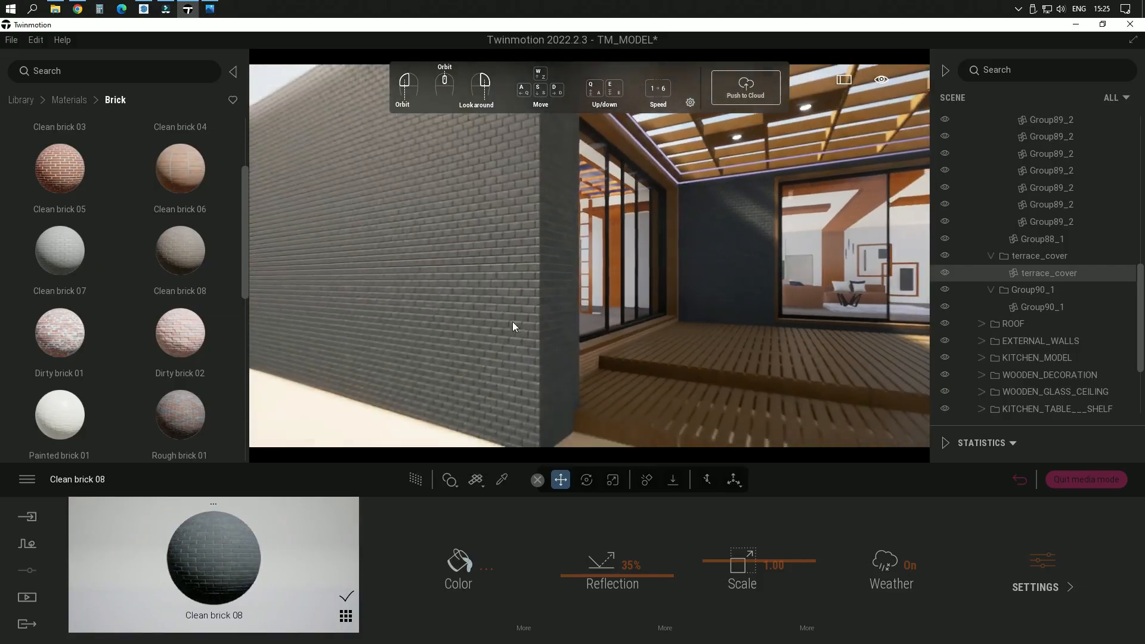
right_drag(509, 306, 590, 306)
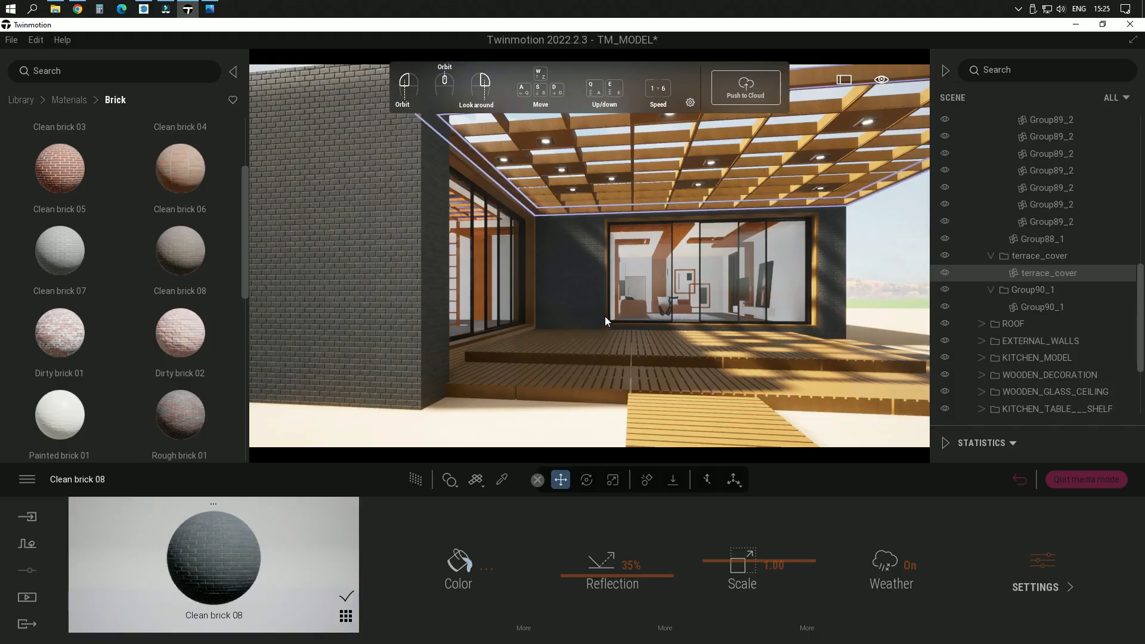
shift+middle_drag(665, 317, 507, 319)
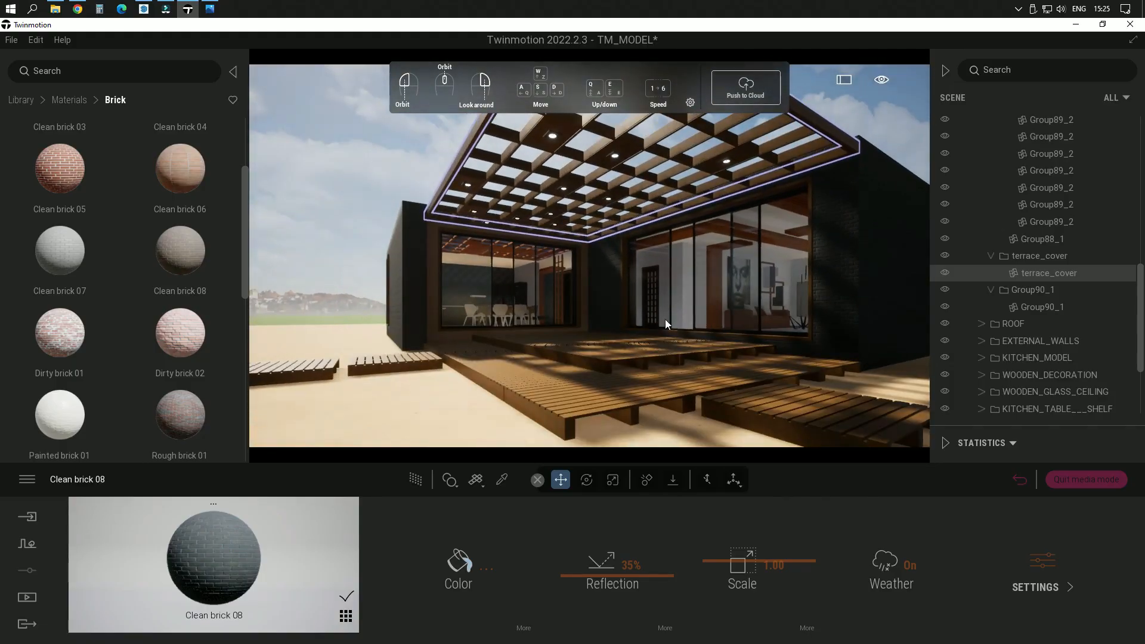
key(w)
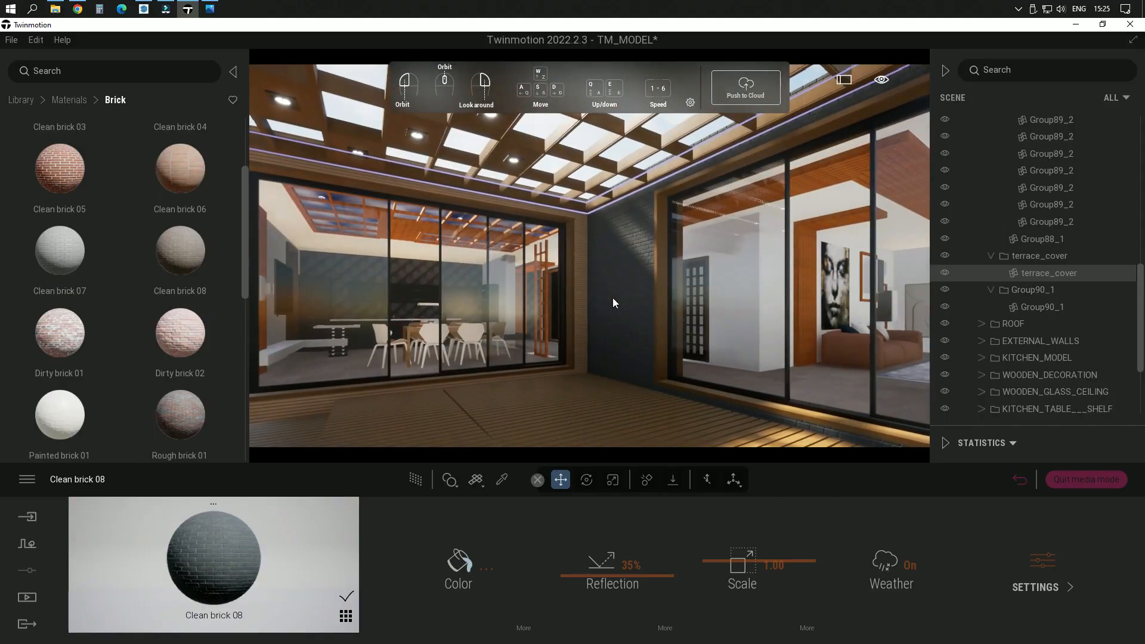
key(w)
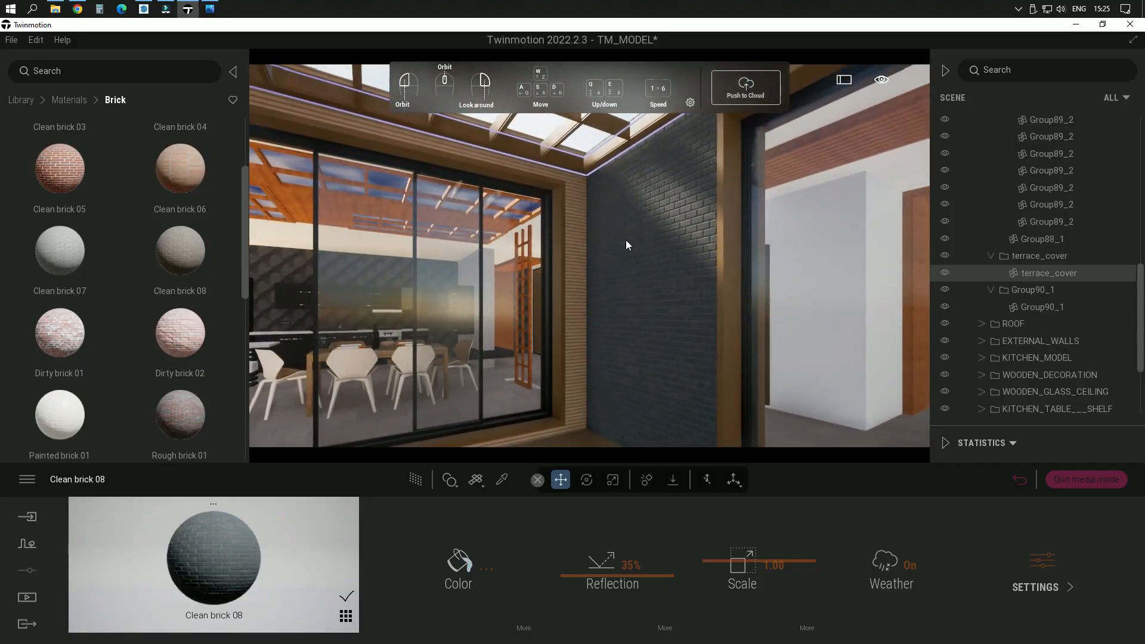
key(s)
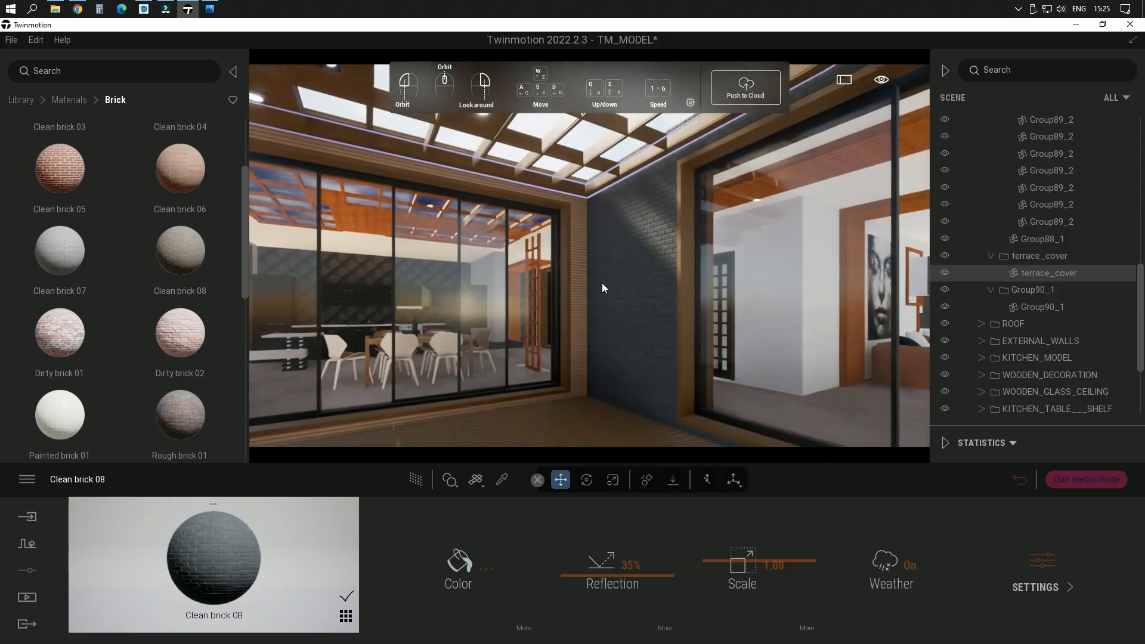
Step: Pick the Wood siding 01 material beside the terrace window and tint it pale blue, E5F7FF
key(w)
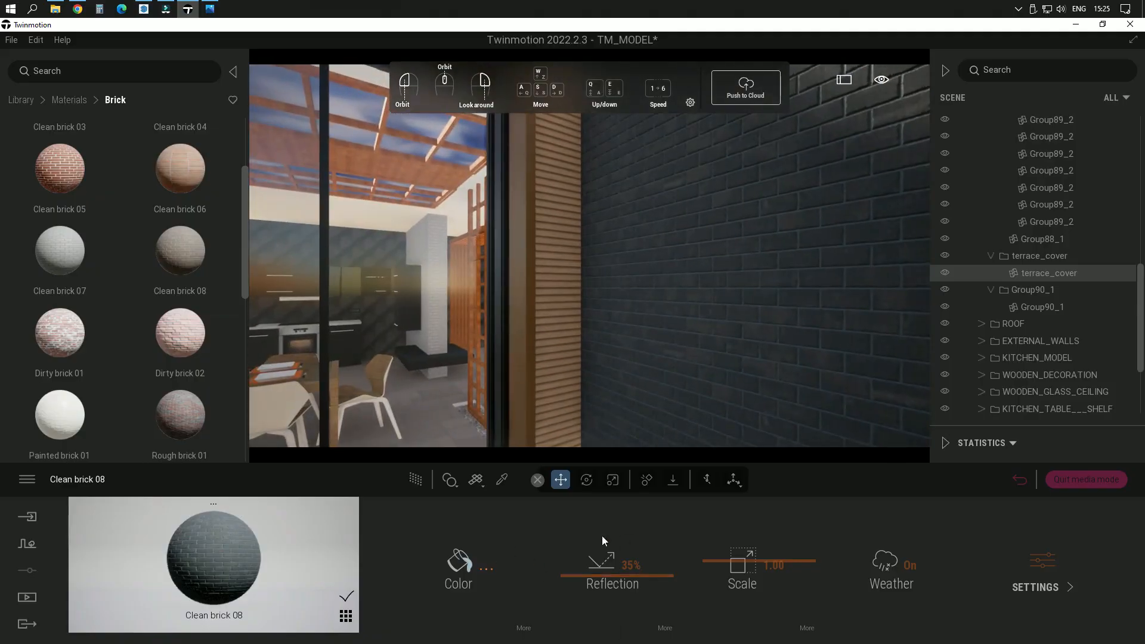
click(499, 483)
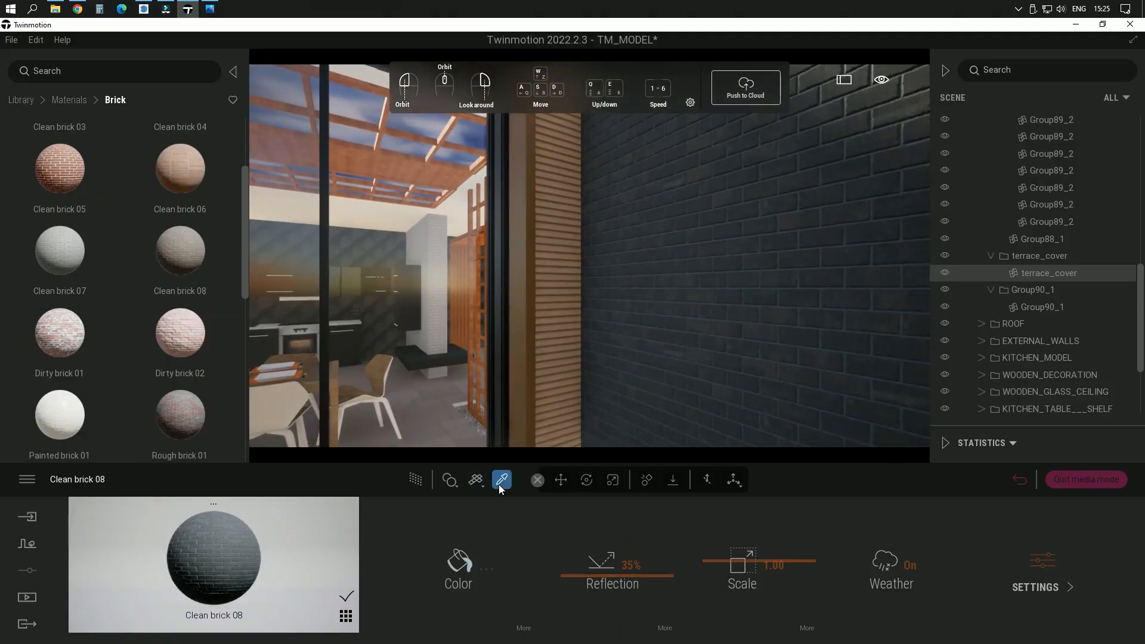
click(560, 298)
click(445, 570)
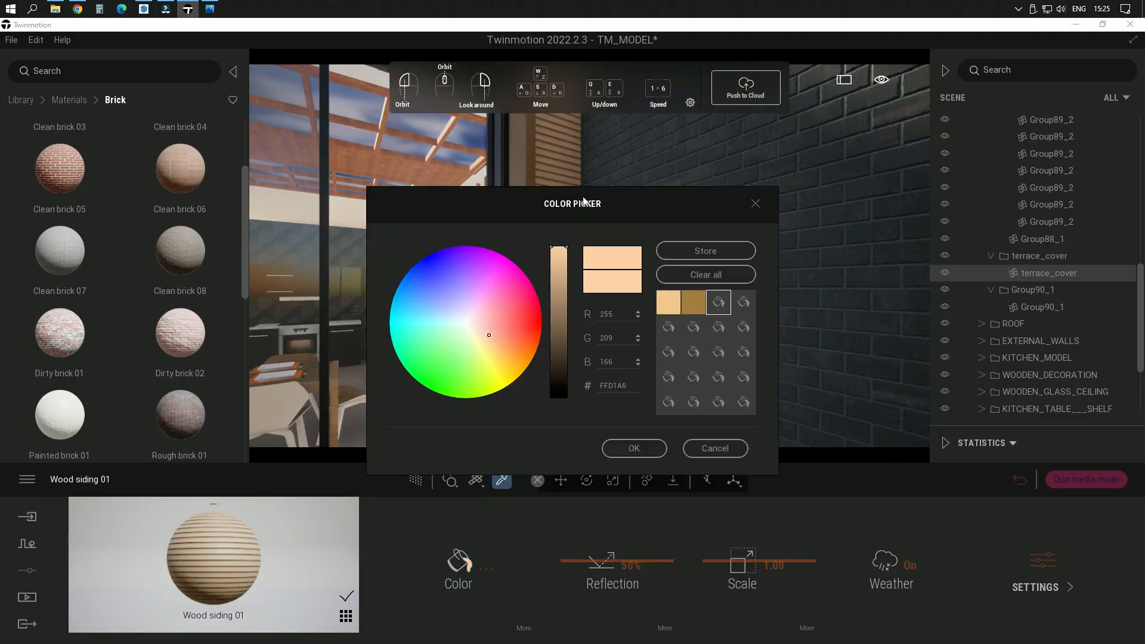
drag(584, 201, 855, 143)
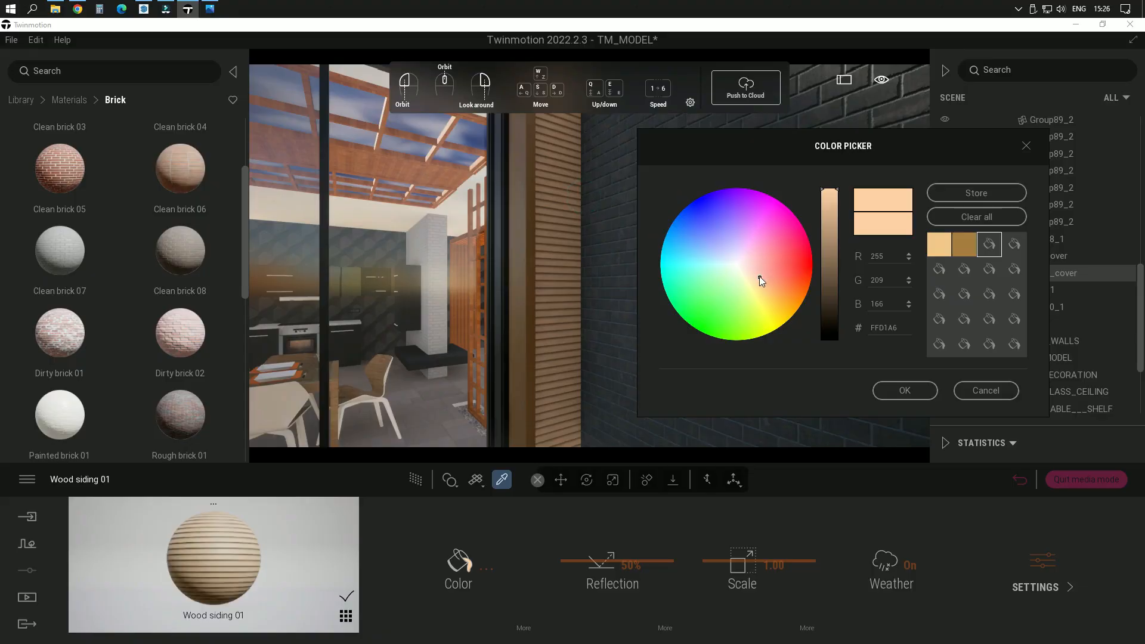
drag(760, 276, 729, 262)
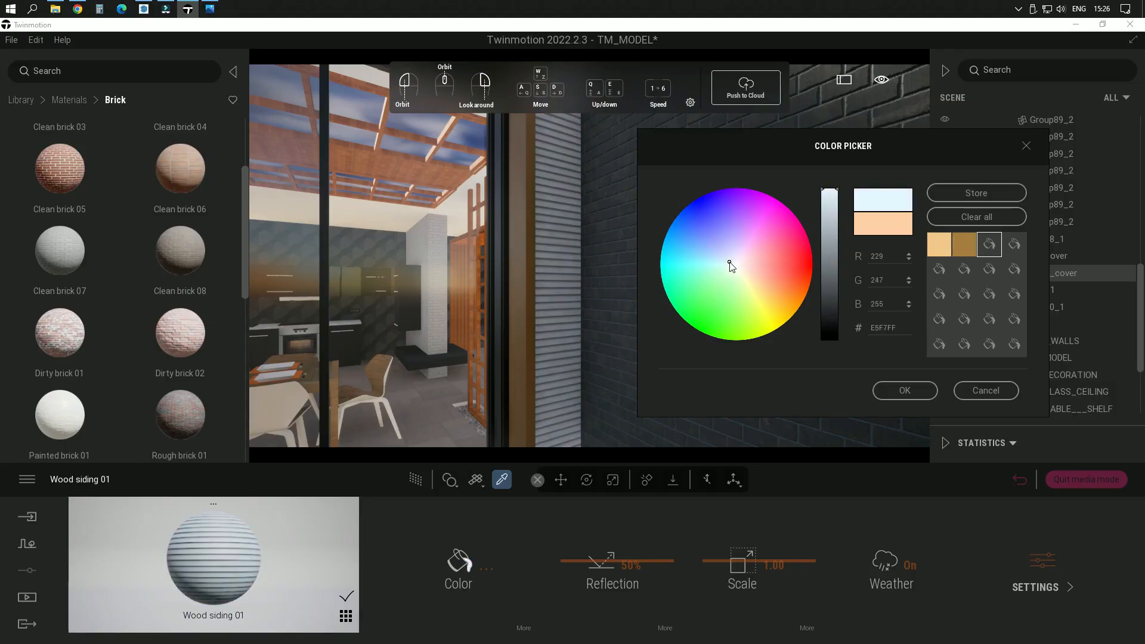
click(911, 395)
Step: Set the wood siding's scale to 3.07 and check it on the wall around the terrace window
drag(733, 565, 733, 549)
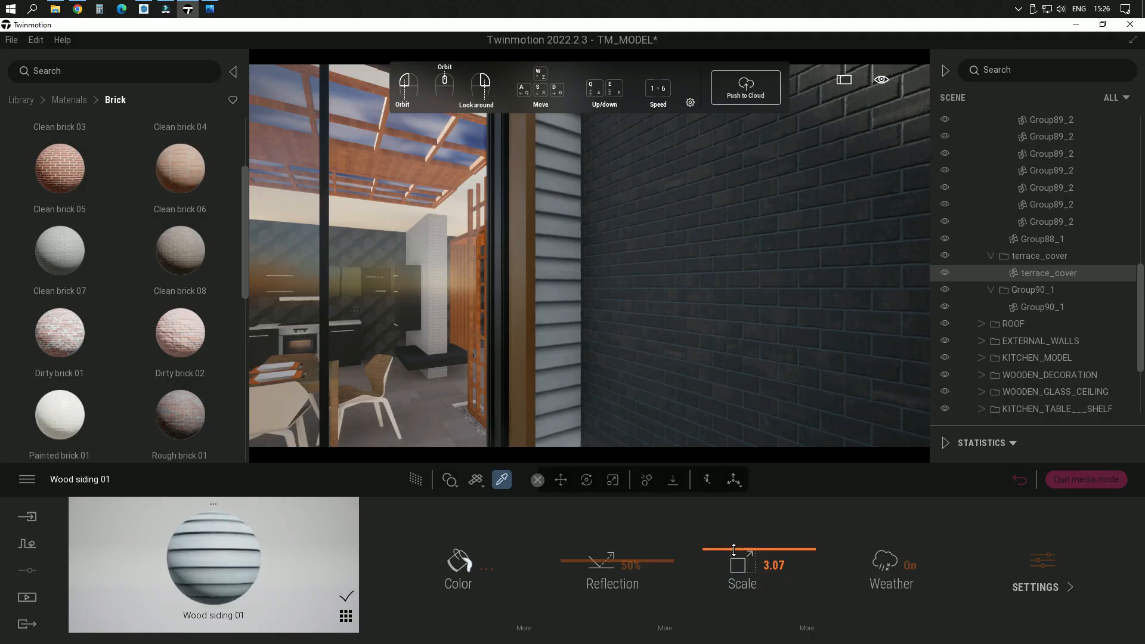
key(s)
right_drag(734, 355, 712, 314)
key(s)
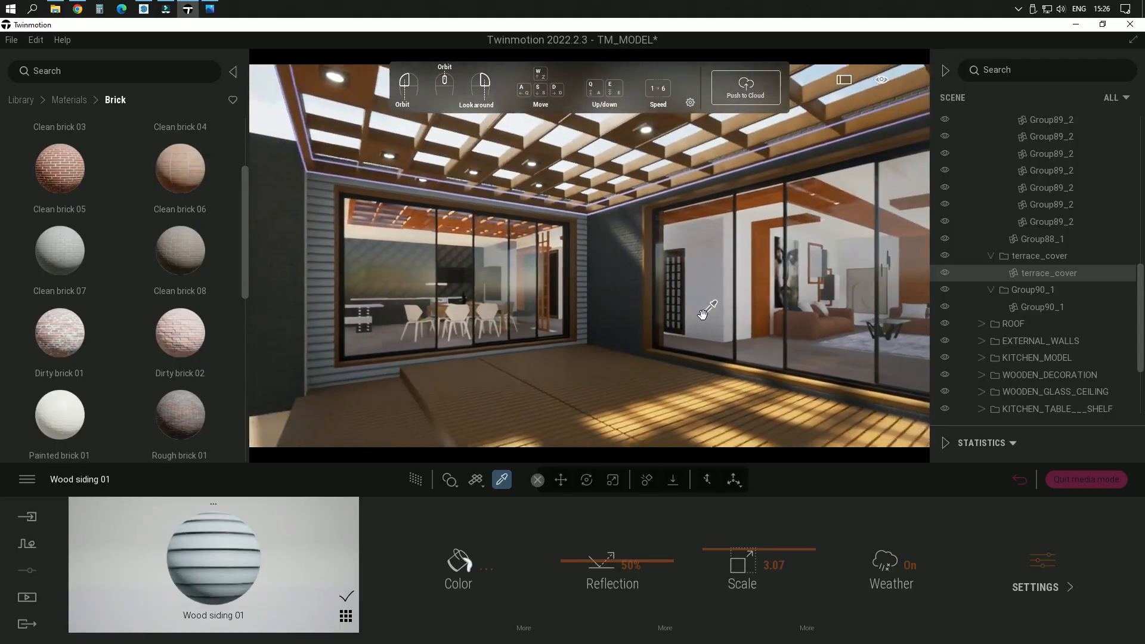
shift+middle_drag(564, 313, 573, 272)
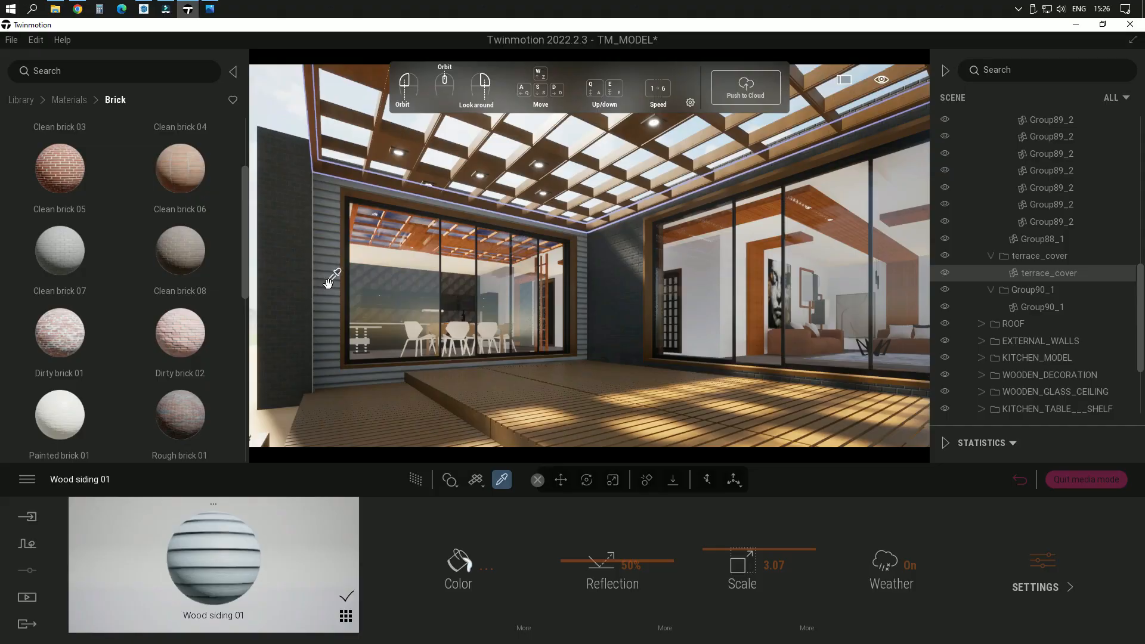
Step: Change the wood siding's color to a neutral light grey, E9E8EB, and accept it
click(471, 565)
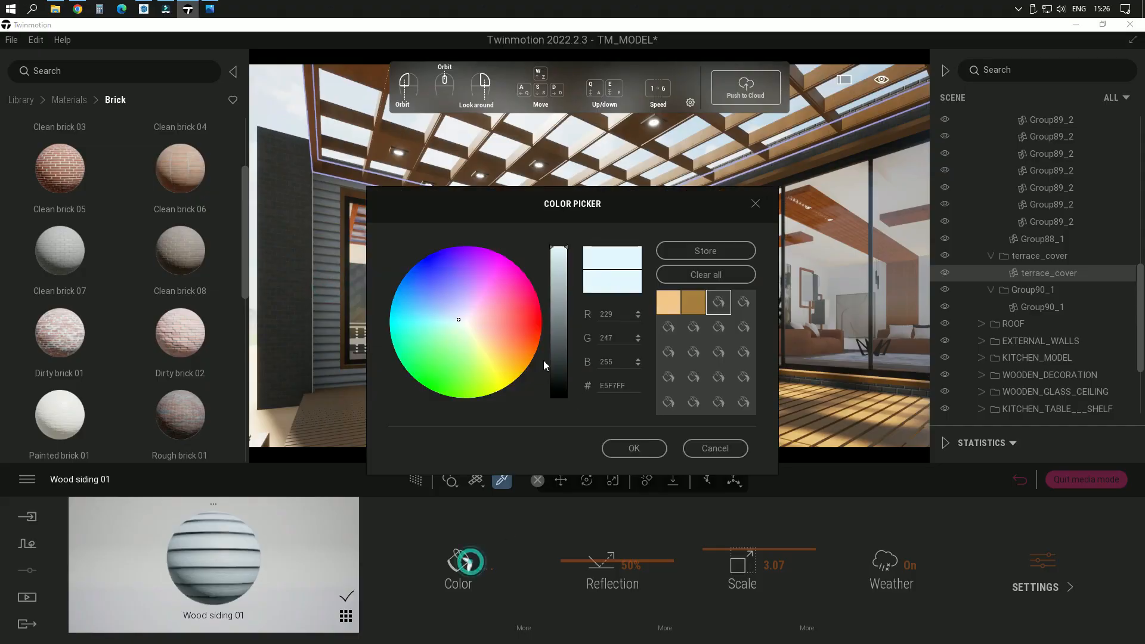
drag(565, 246, 563, 259)
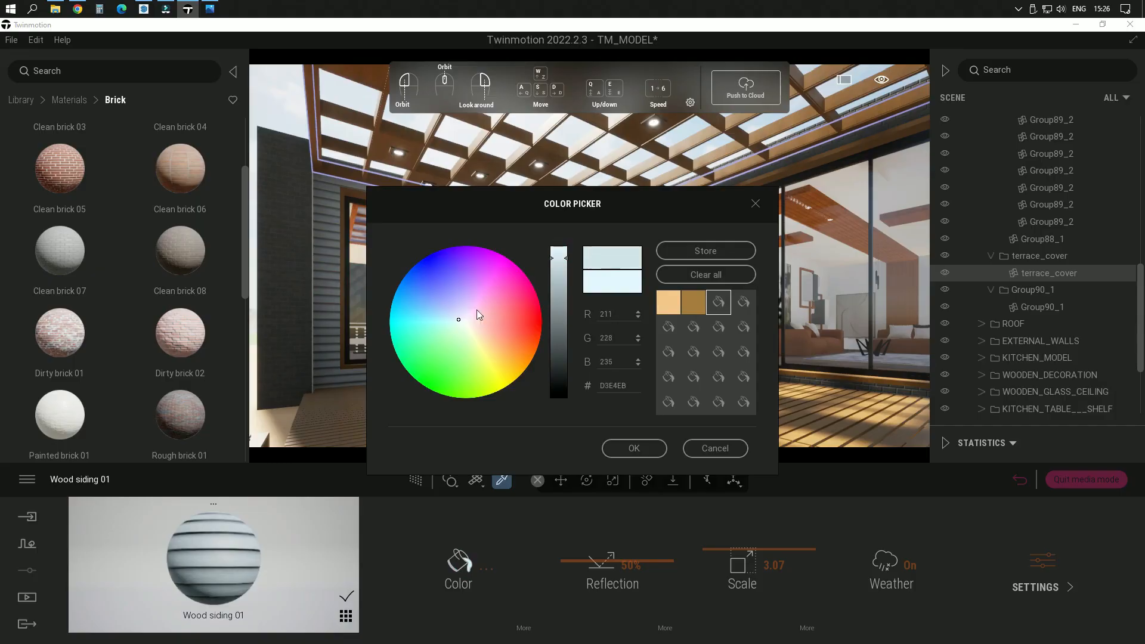
drag(461, 320, 466, 322)
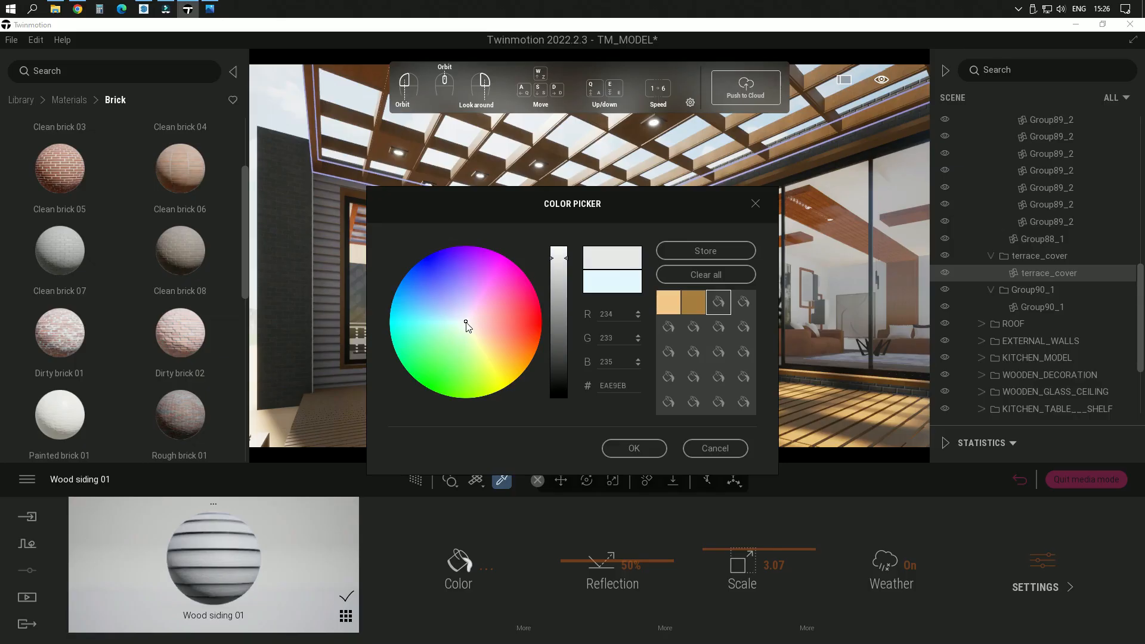
click(634, 448)
Step: Examine the recolored wood siding around the terrace and move inside to the kitchen
middle_drag(489, 334, 513, 329)
scroll(560, 331, up, 3)
middle_drag(352, 322, 420, 291)
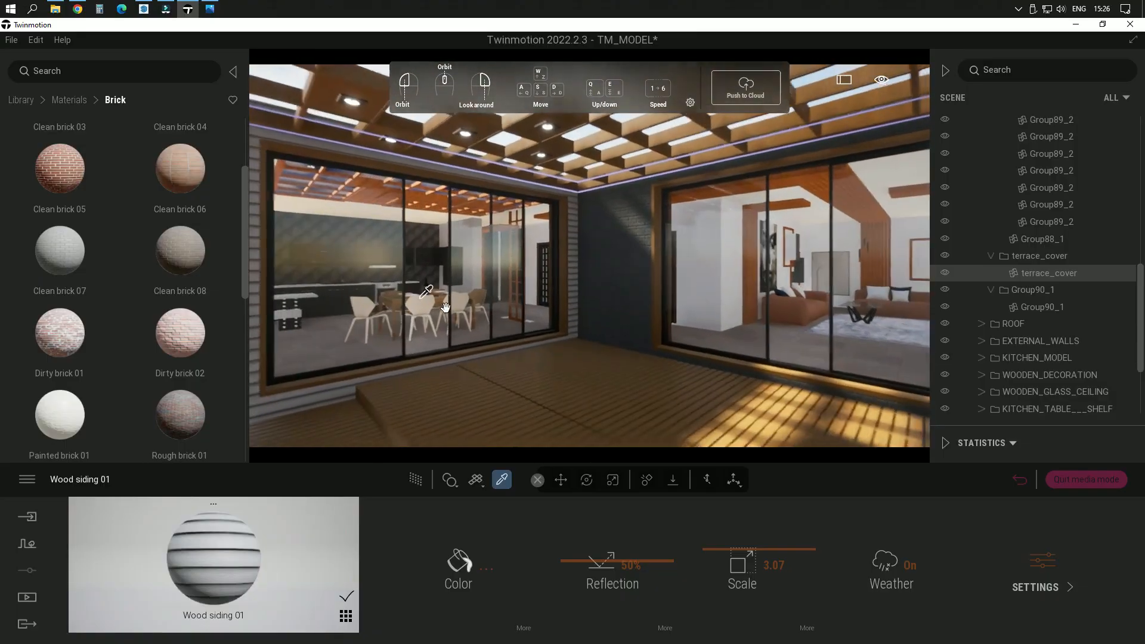
middle_drag(670, 365, 658, 313)
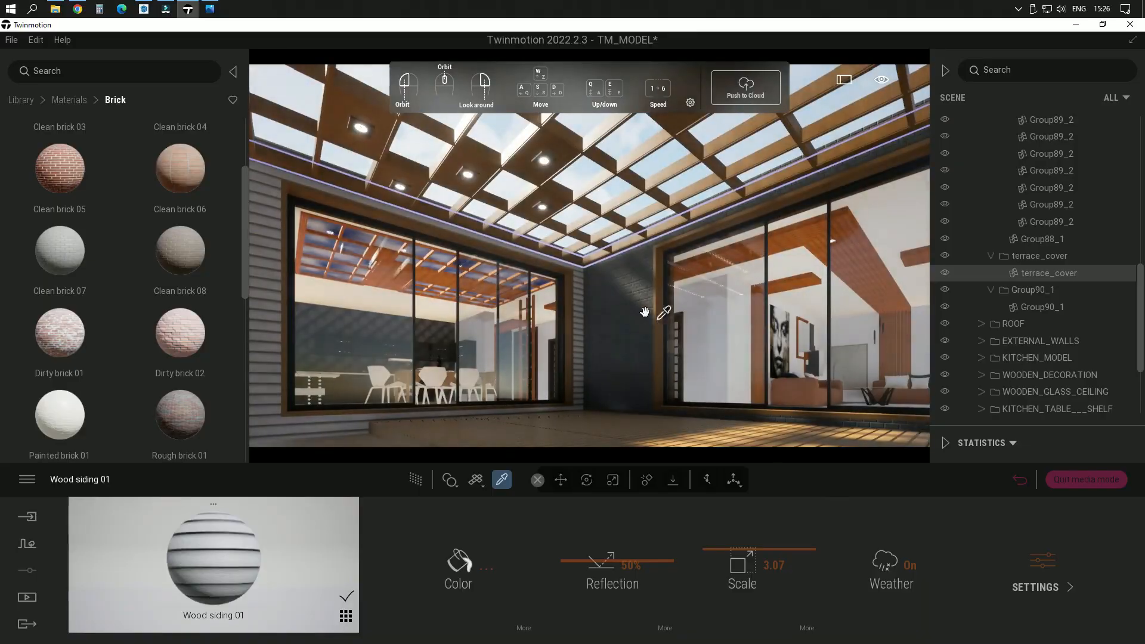
middle_drag(430, 337, 502, 376)
key(w)
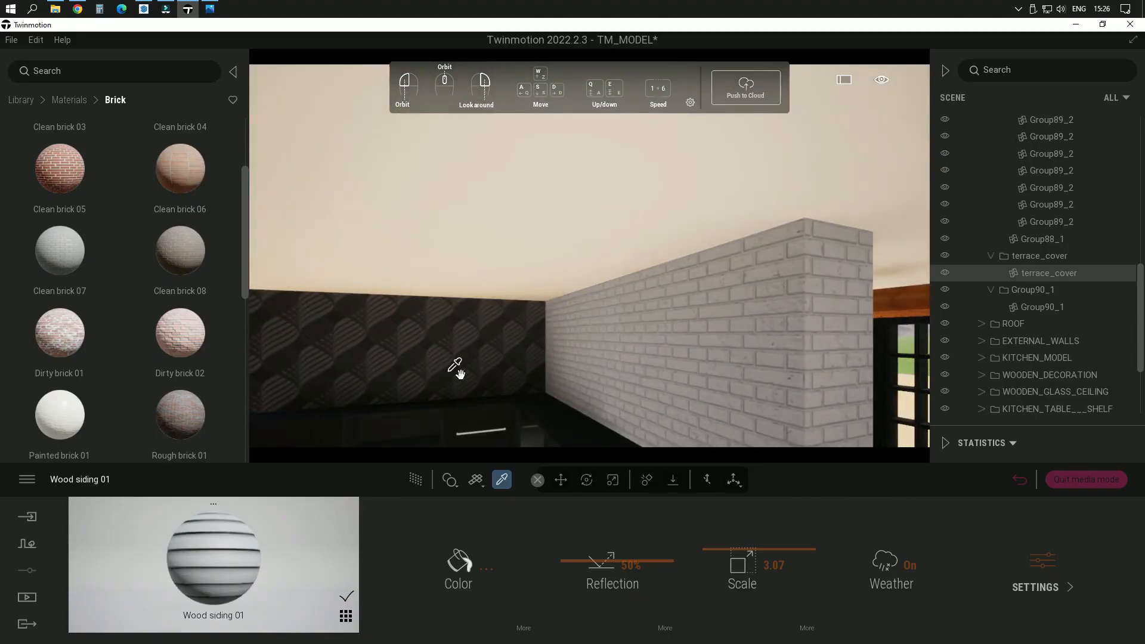
mouse_move(477, 376)
right_down()
mouse_move(463, 387)
mouse_move(475, 378)
right_up()
key(s)
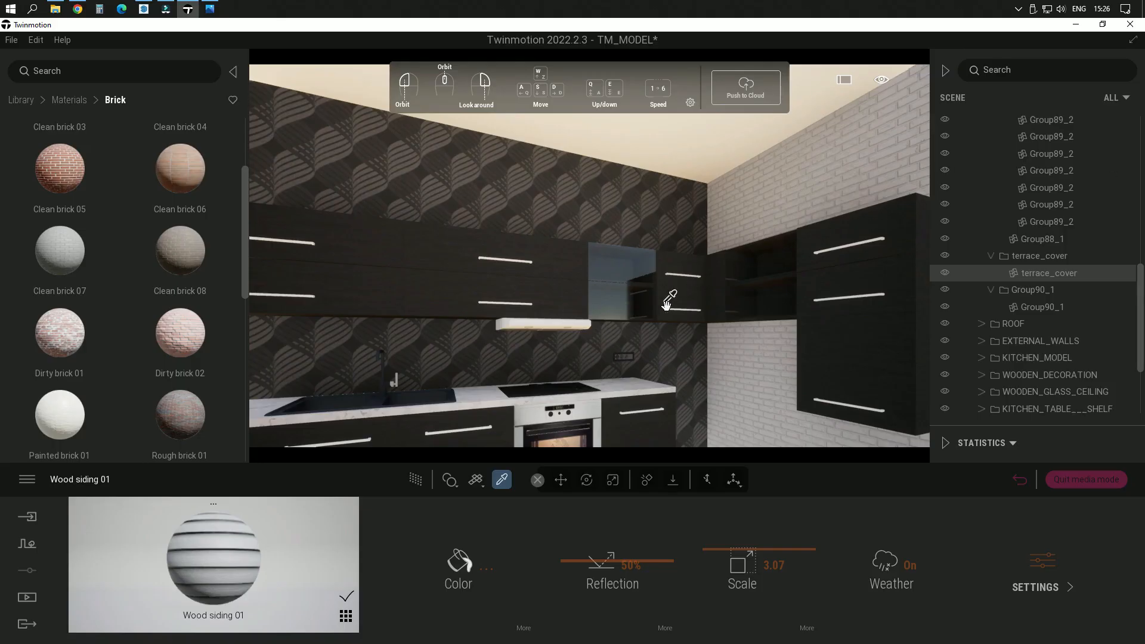
Step: Apply the Painted brick 01 material to the kitchen's white brick wall beside the tall black cabinet
middle_drag(669, 303, 844, 275)
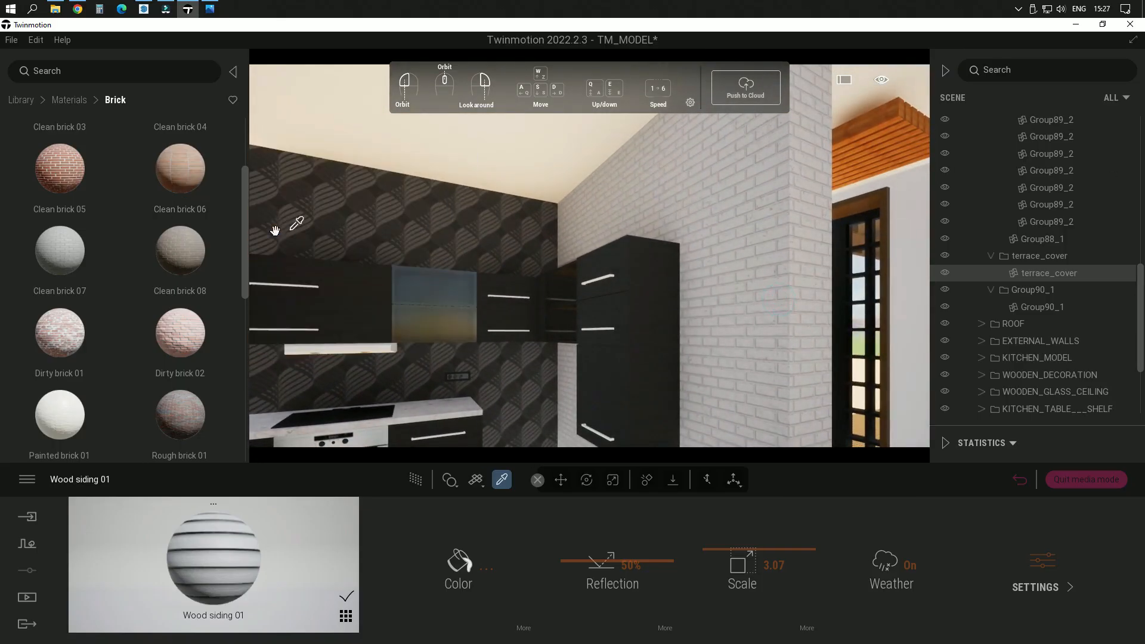
mouse_move(44, 414)
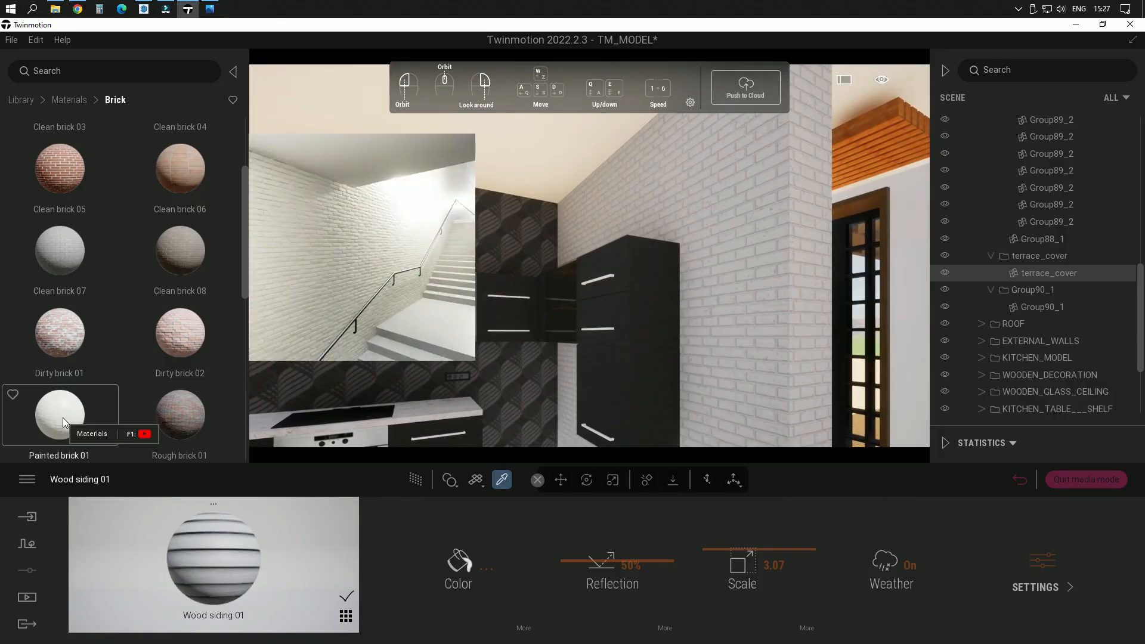
drag(63, 418, 737, 323)
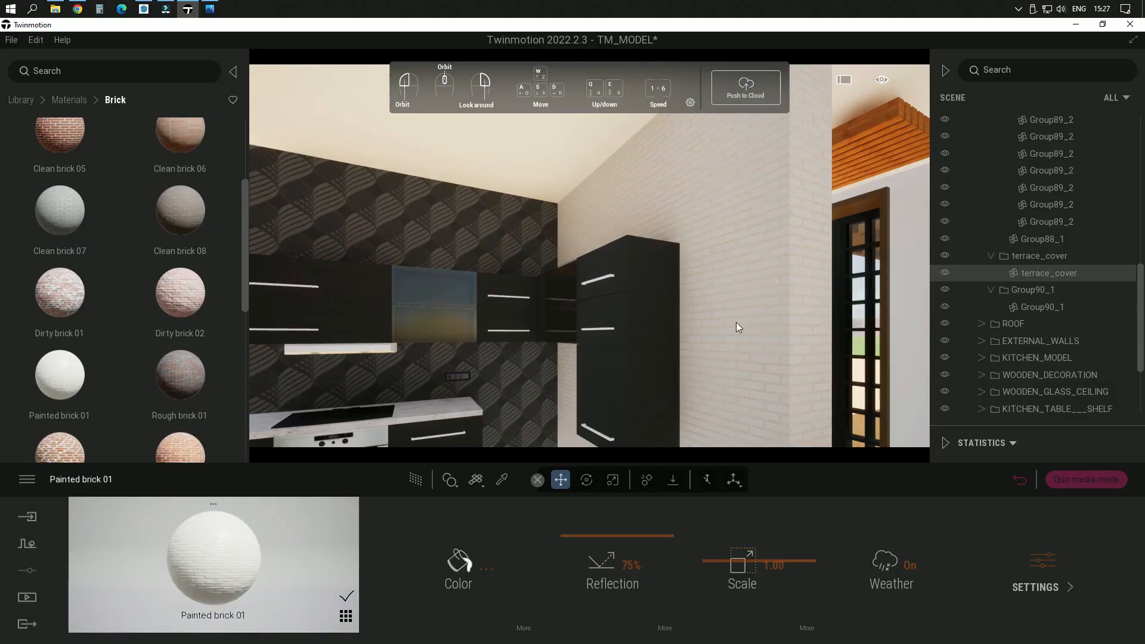
Step: Inspect the painted brick wall up close and browse the Brick library for alternative materials
right_drag(739, 313, 779, 315)
scroll(752, 340, up, 3)
scroll(153, 317, up, 2)
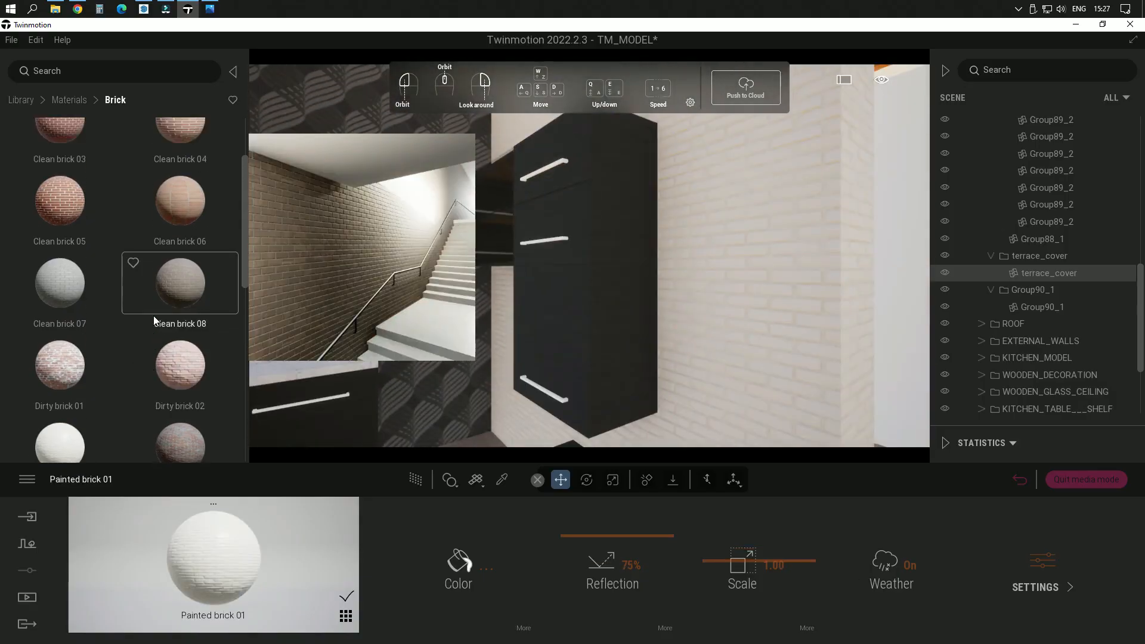
scroll(154, 319, down, 4)
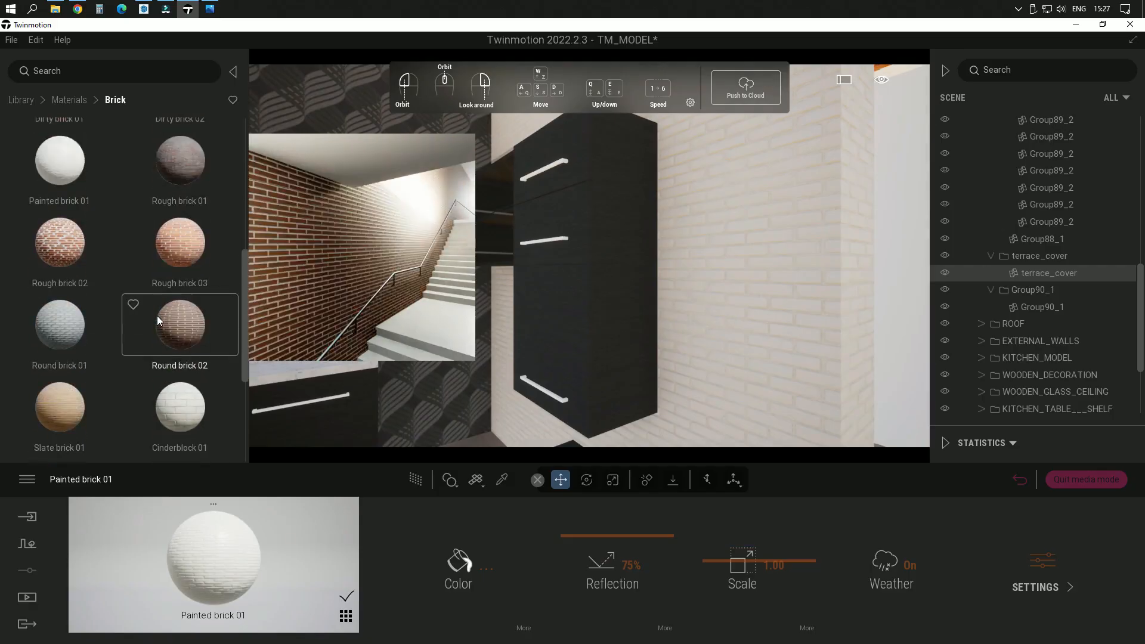
scroll(157, 316, down, 3)
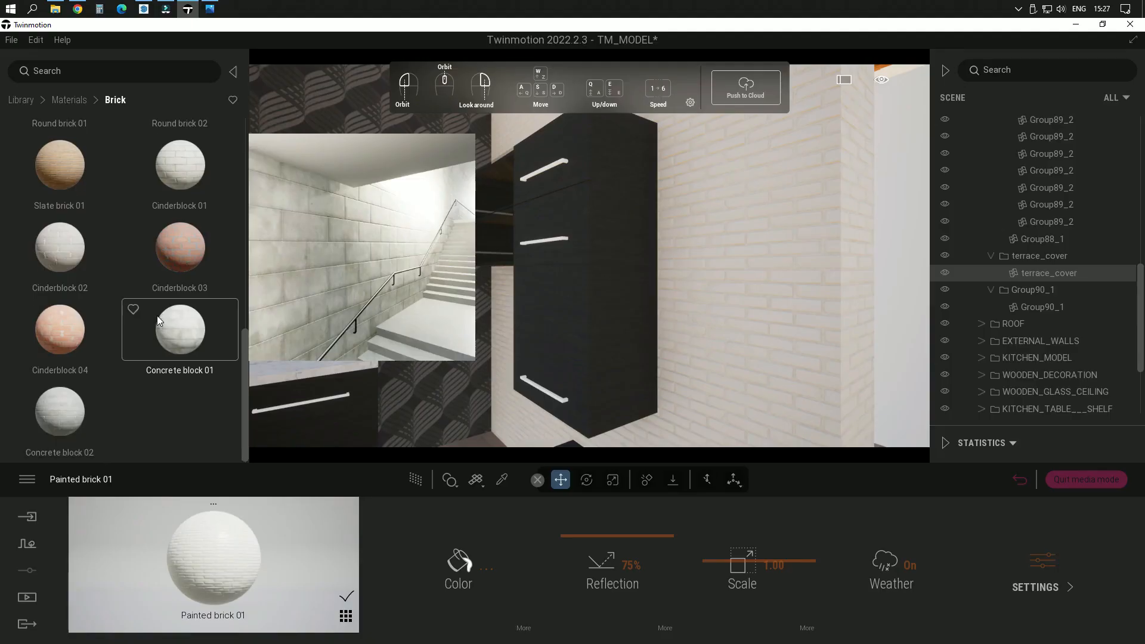
mouse_move(44, 414)
mouse_down()
mouse_move(729, 329)
mouse_move(209, 409)
mouse_move(41, 404)
mouse_move(68, 409)
mouse_up()
drag(49, 245, 95, 256)
scroll(173, 300, up, 5)
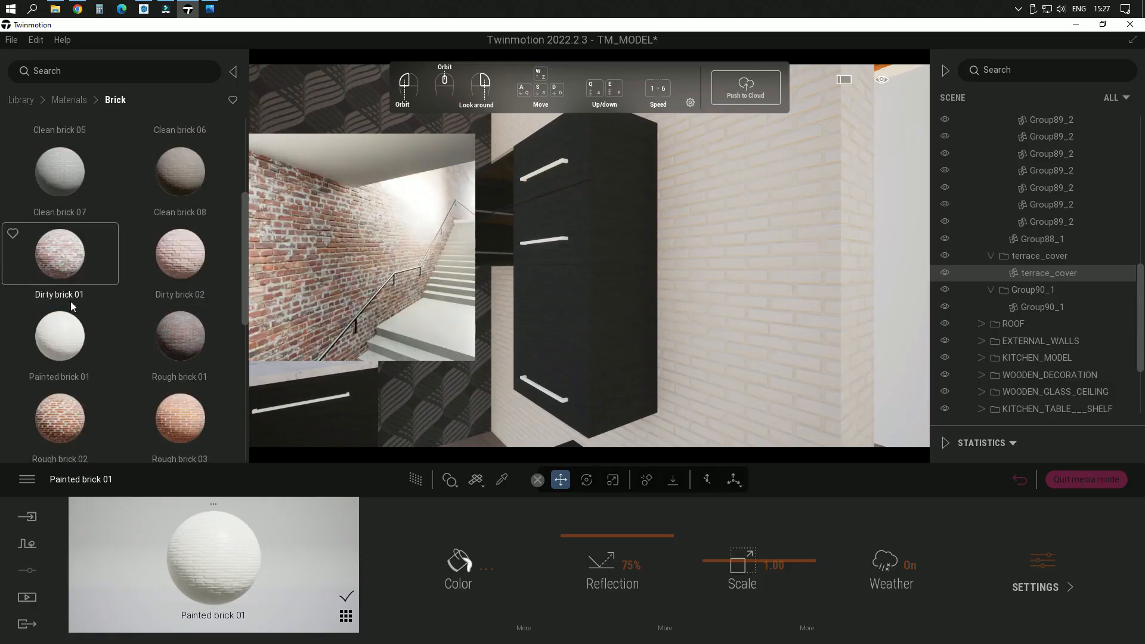
Step: Reapply Painted brick 01 to the kitchen wall beside the tall cabinet and check it from farther back
mouse_move(63, 336)
mouse_down()
mouse_move(708, 315)
mouse_move(792, 295)
mouse_move(789, 338)
mouse_up()
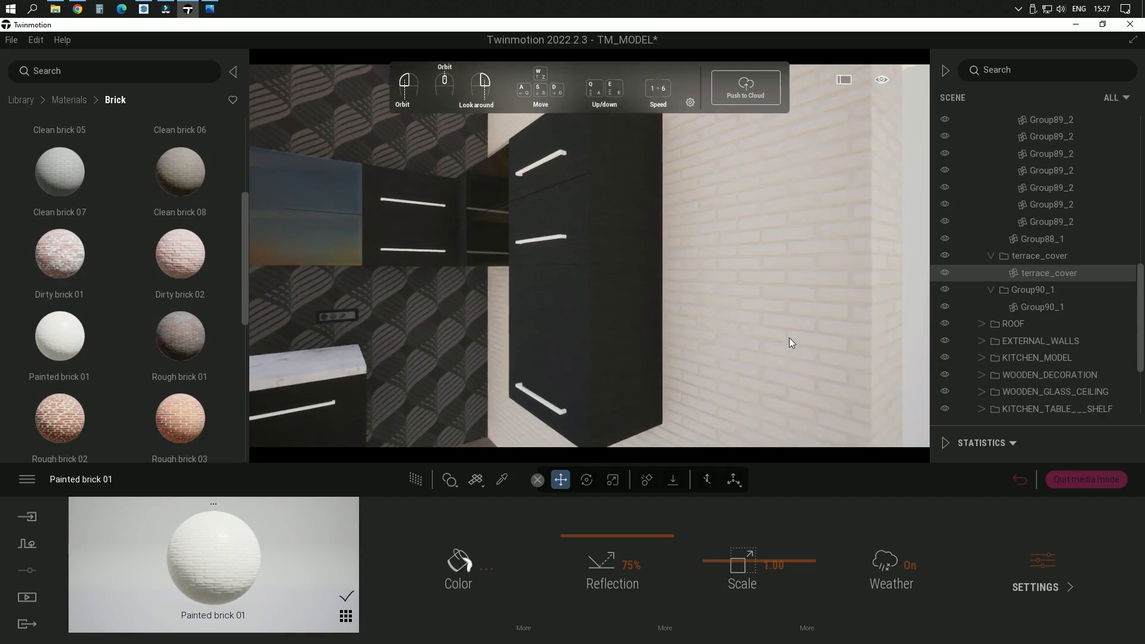
scroll(789, 338, down, 3)
right_drag(782, 335, 791, 333)
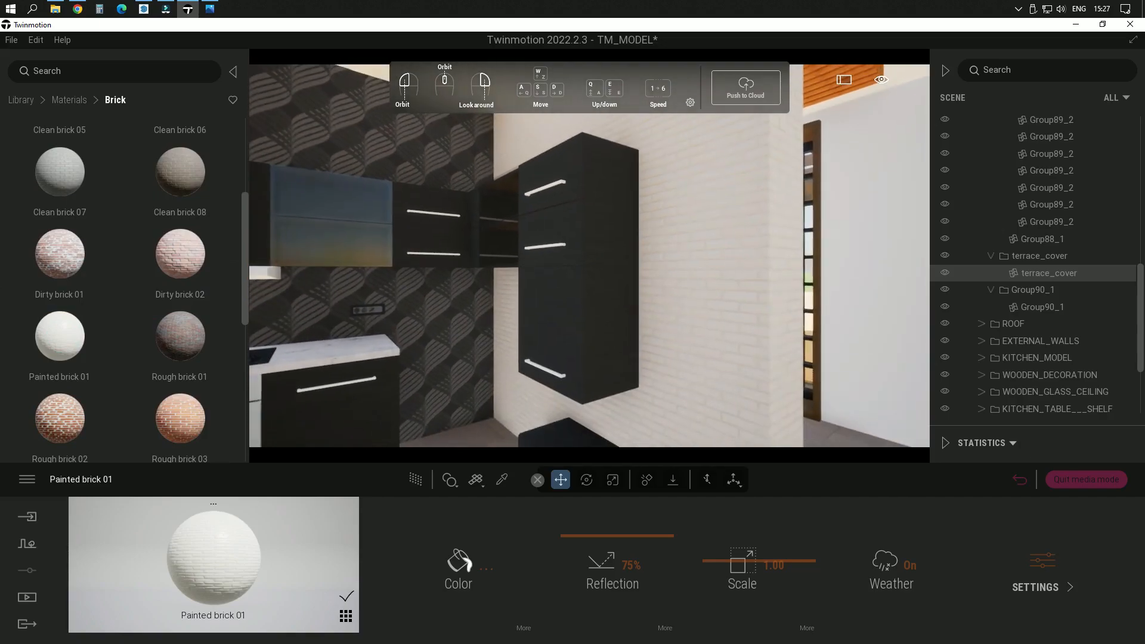
Step: Change the Painted brick 01 color to off-white, F9F9F9, and set its reflection to 42%
click(463, 564)
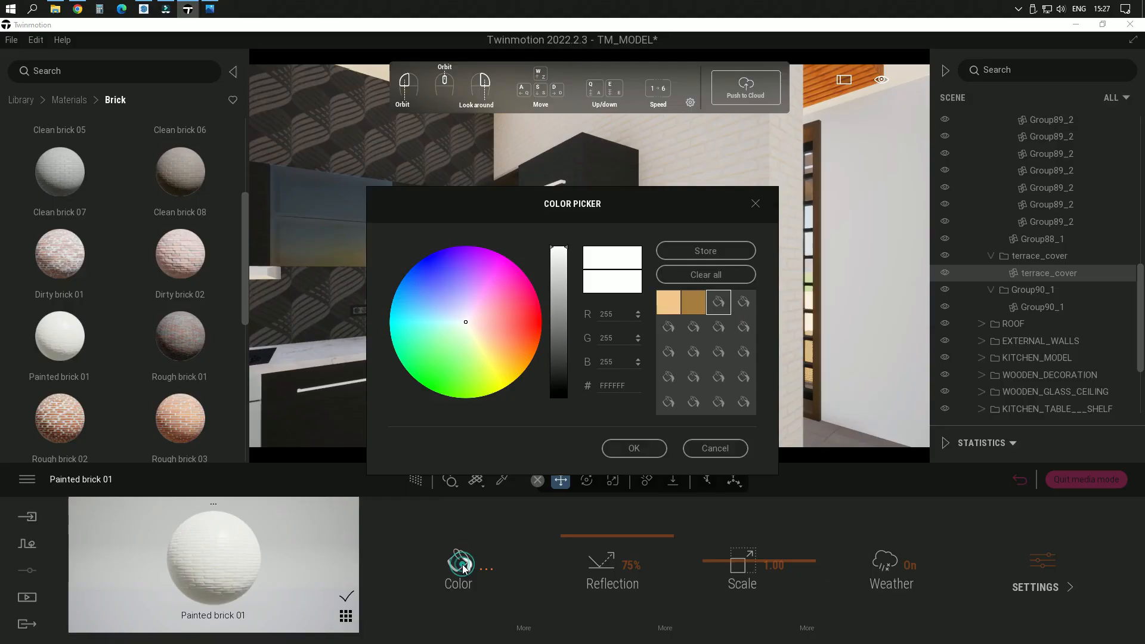
click(565, 257)
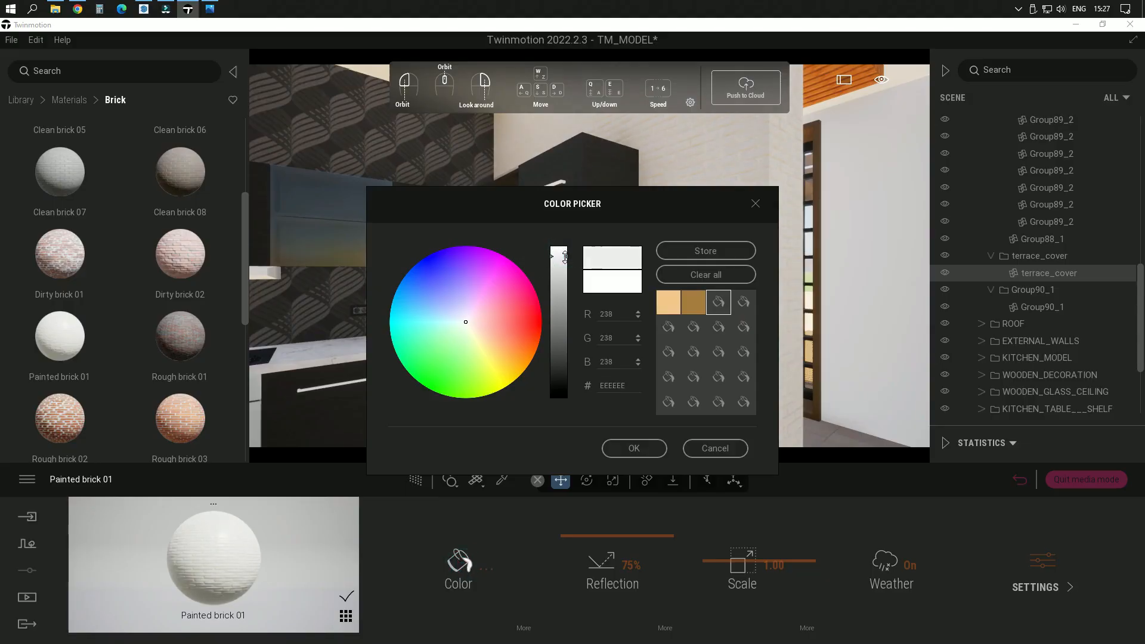
drag(565, 256, 566, 250)
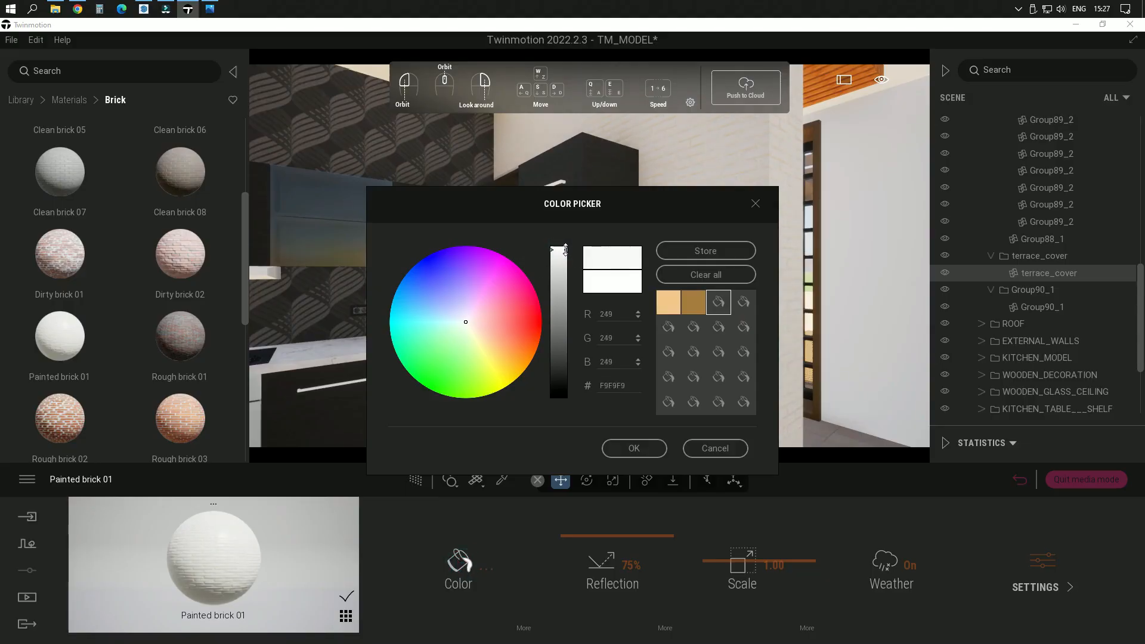
click(635, 448)
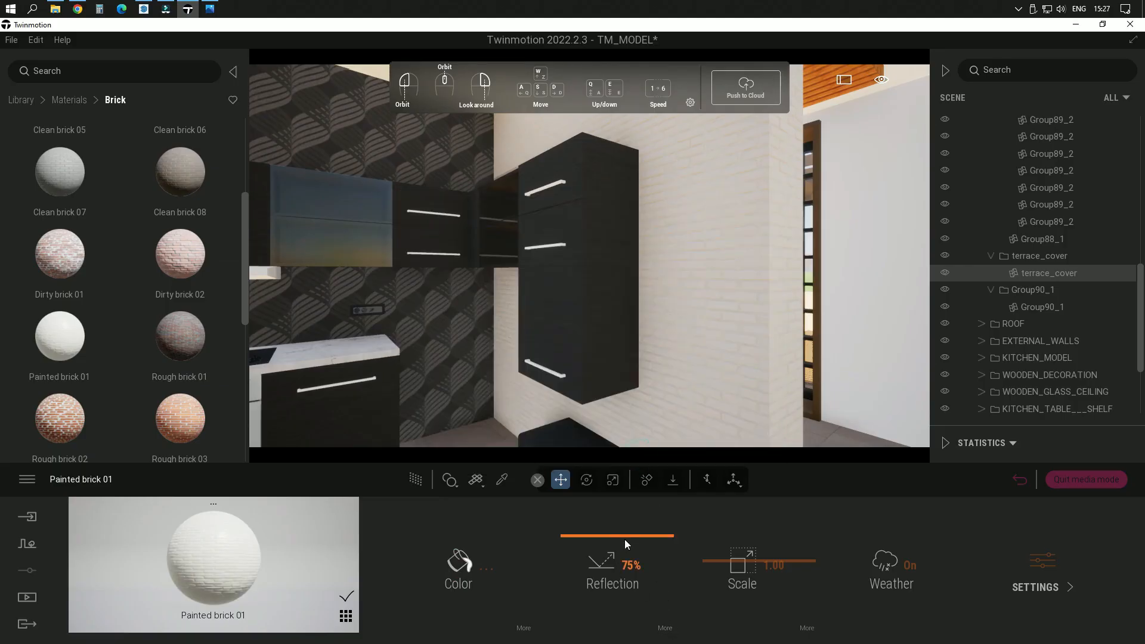
drag(626, 544, 608, 544)
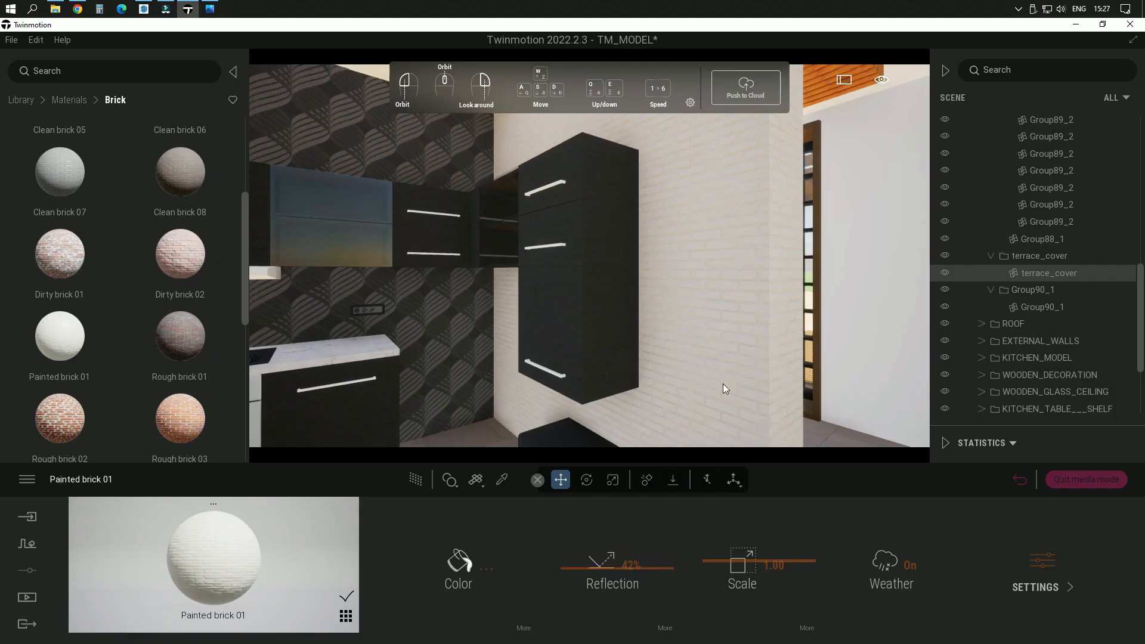
Step: Set the painted brick's scale to 1.02 and check the brick pattern on the kitchen wall
scroll(725, 339, up, 4)
right_drag(736, 348, 763, 330)
scroll(758, 334, up, 3)
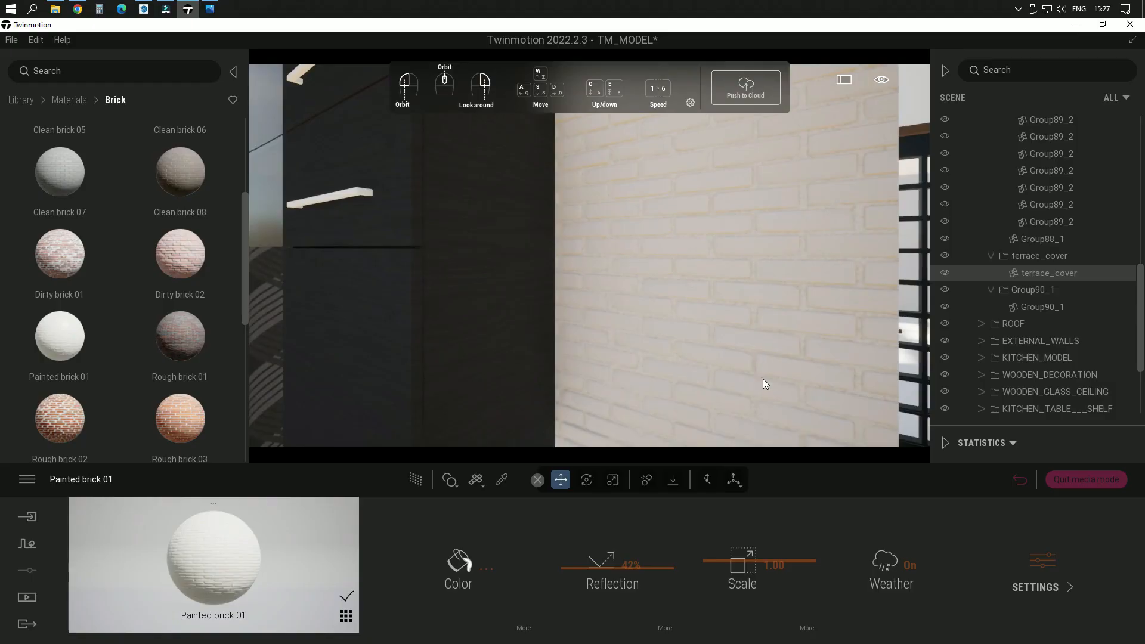
click(775, 558)
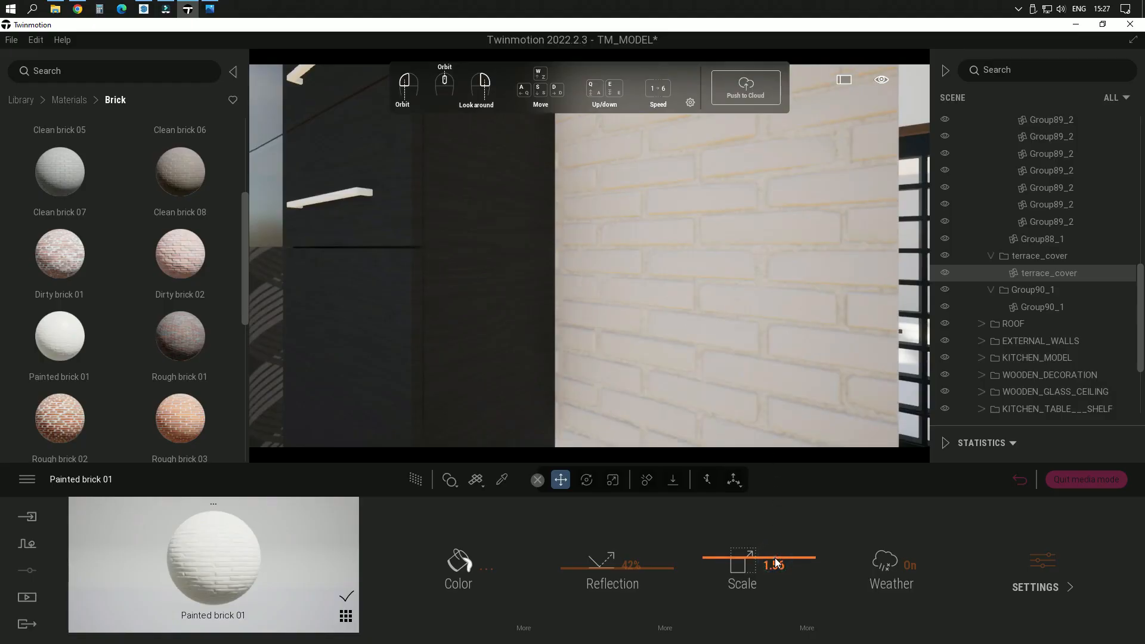
drag(775, 561, 778, 561)
scroll(630, 249, down, 8)
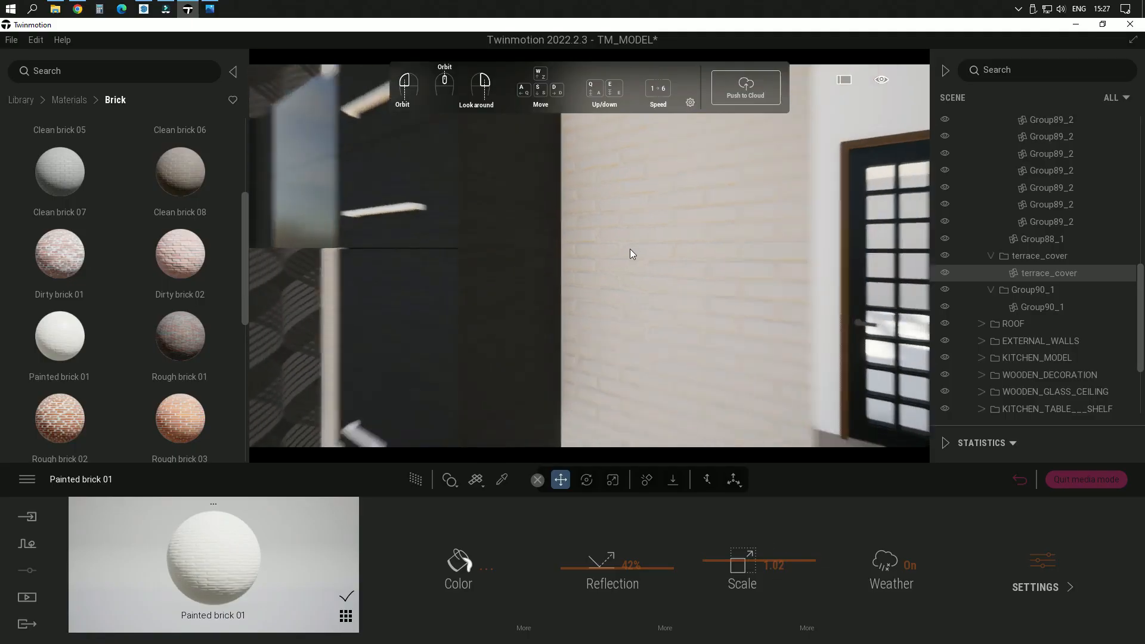
right_drag(631, 250, 587, 262)
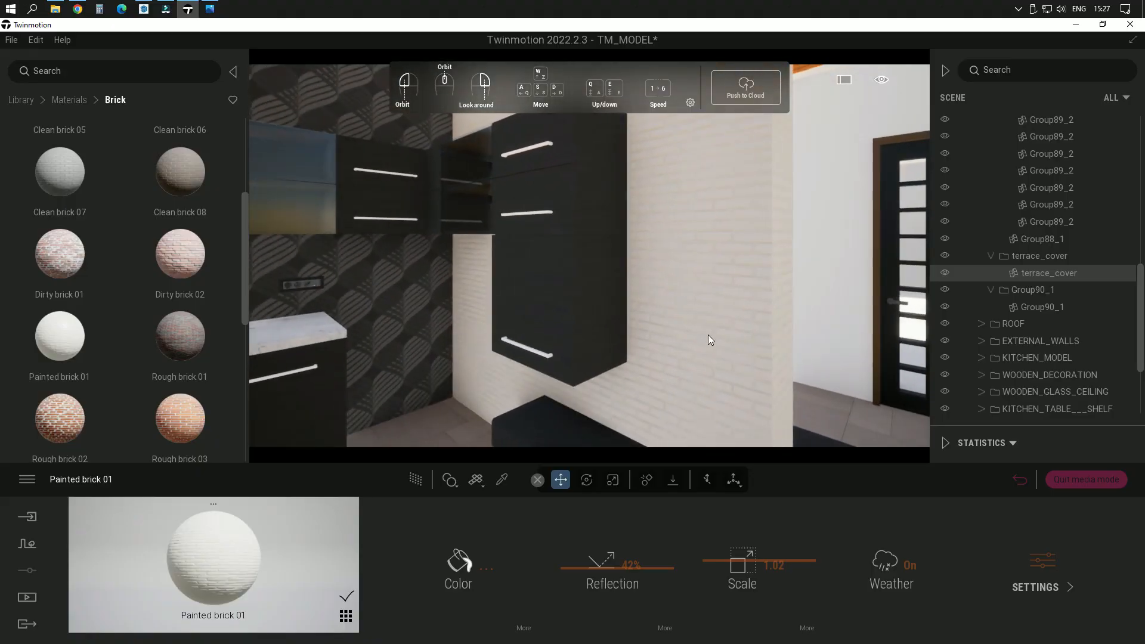
right_drag(760, 339, 767, 310)
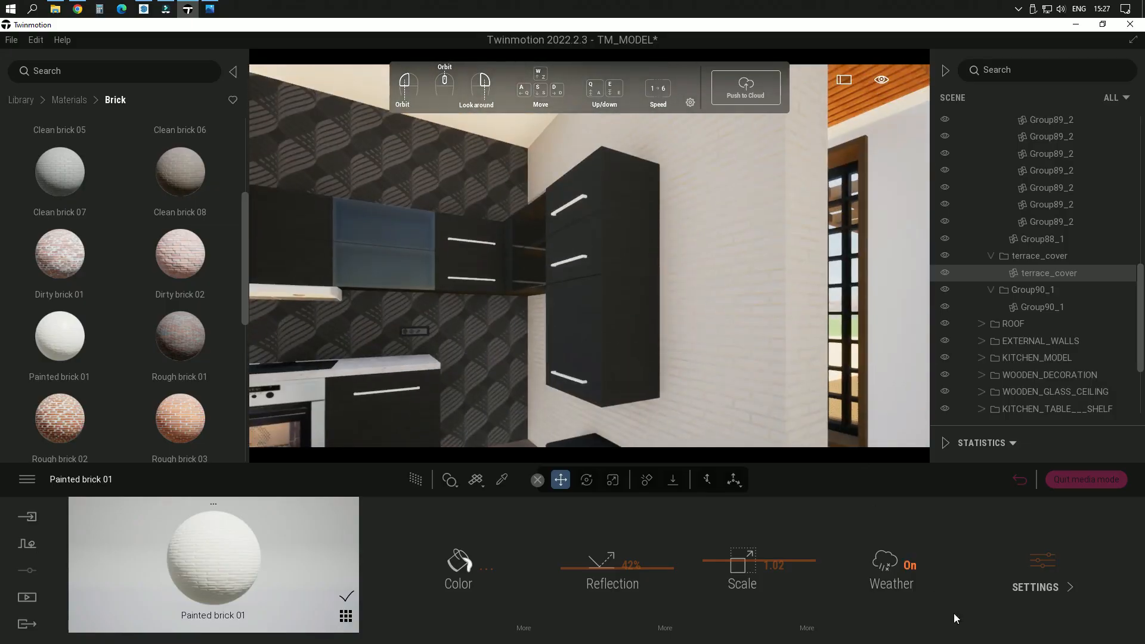
Step: Open the additional settings of the Painted brick 01 material
click(1039, 576)
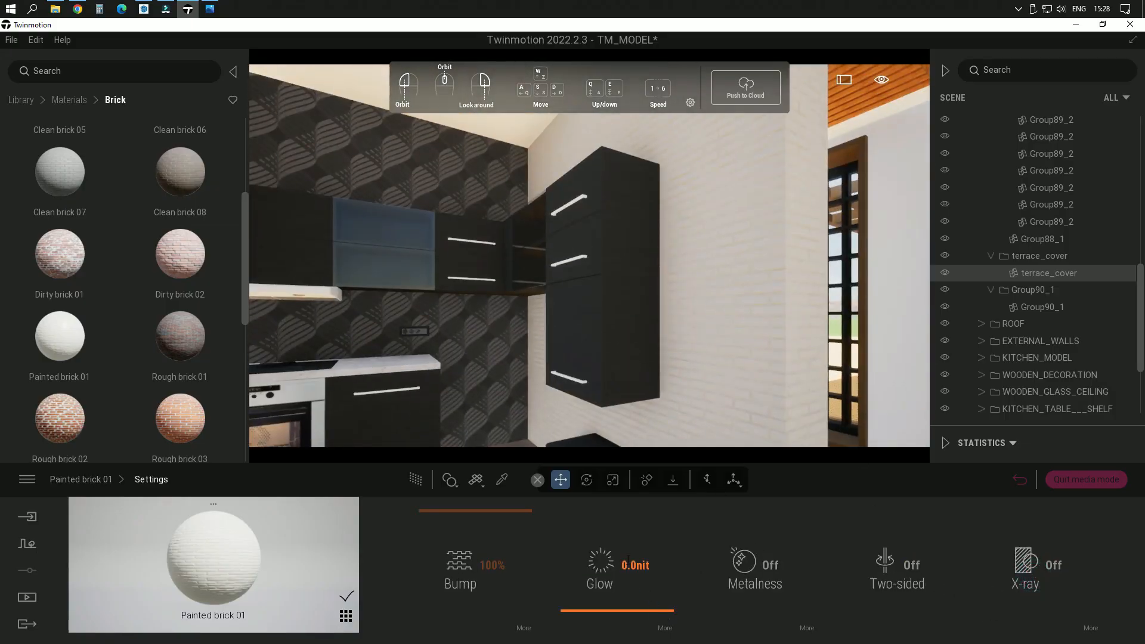
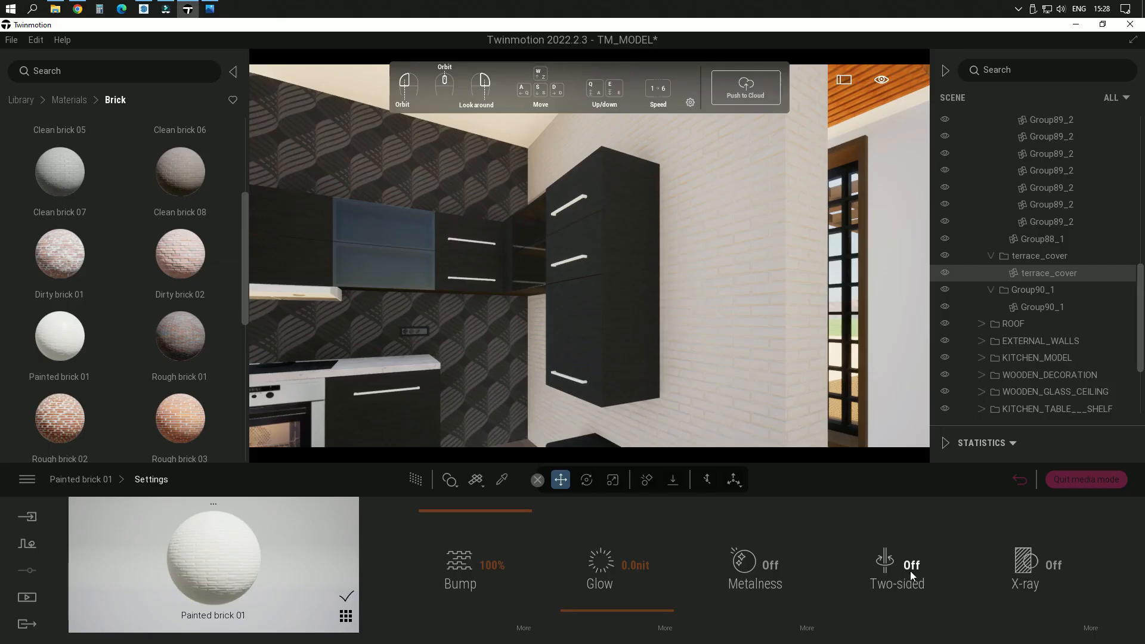
Step: Set the parallax intensity in the bump settings of Painted brick 01 to 0%, judging the brick relief close up
click(524, 628)
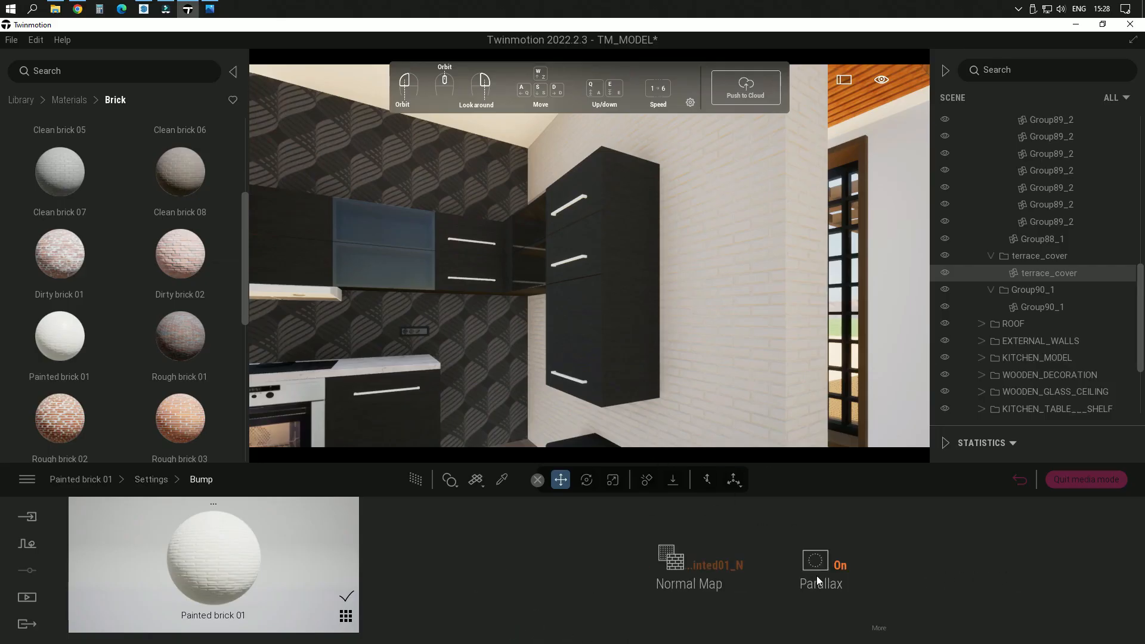
scroll(766, 306, up, 5)
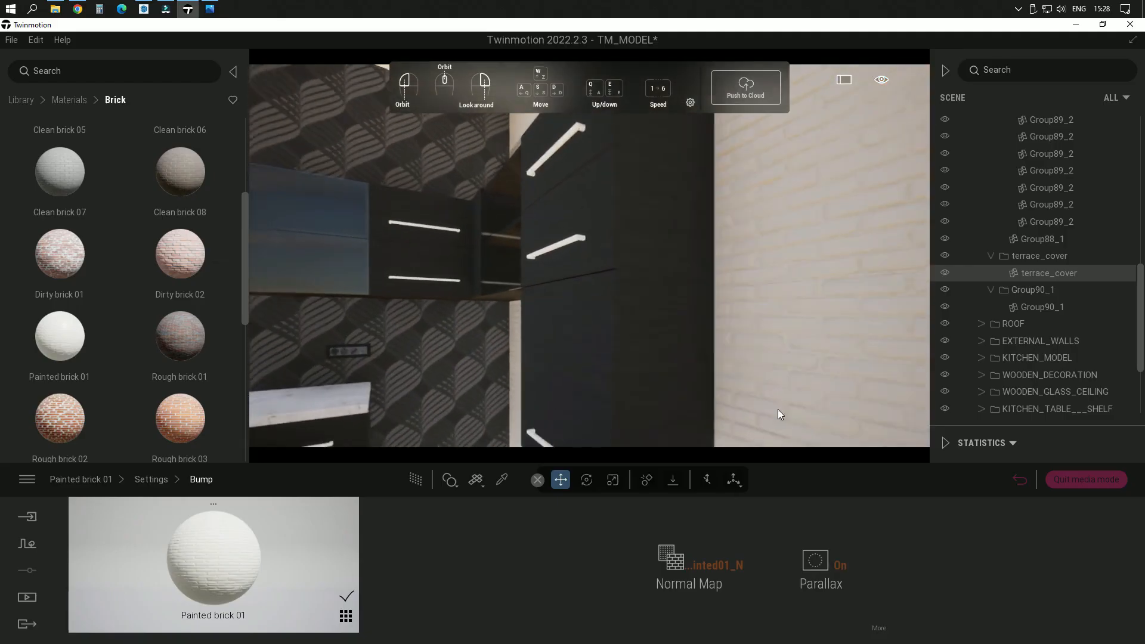
click(878, 631)
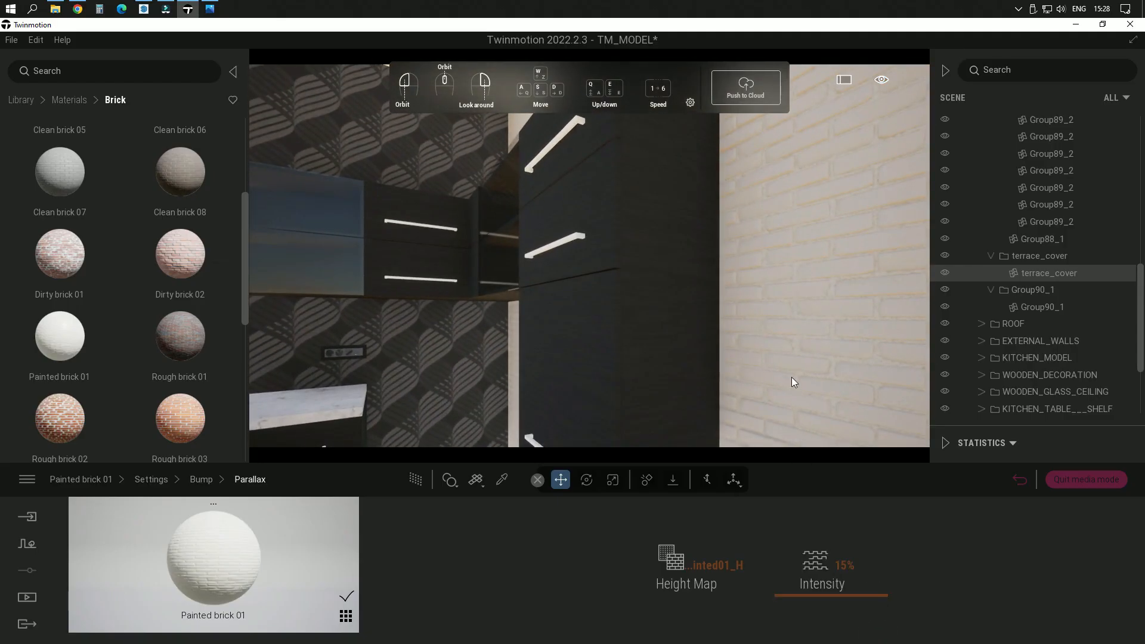
right_drag(792, 378, 872, 388)
scroll(708, 313, up, 4)
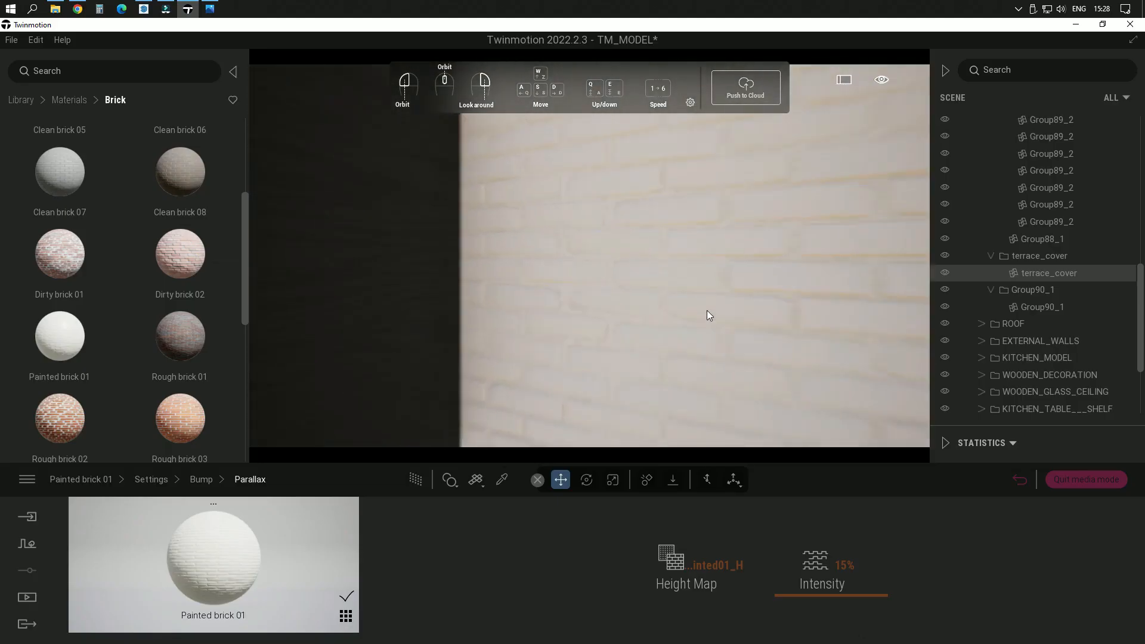
scroll(705, 293, up, 4)
scroll(710, 291, down, 3)
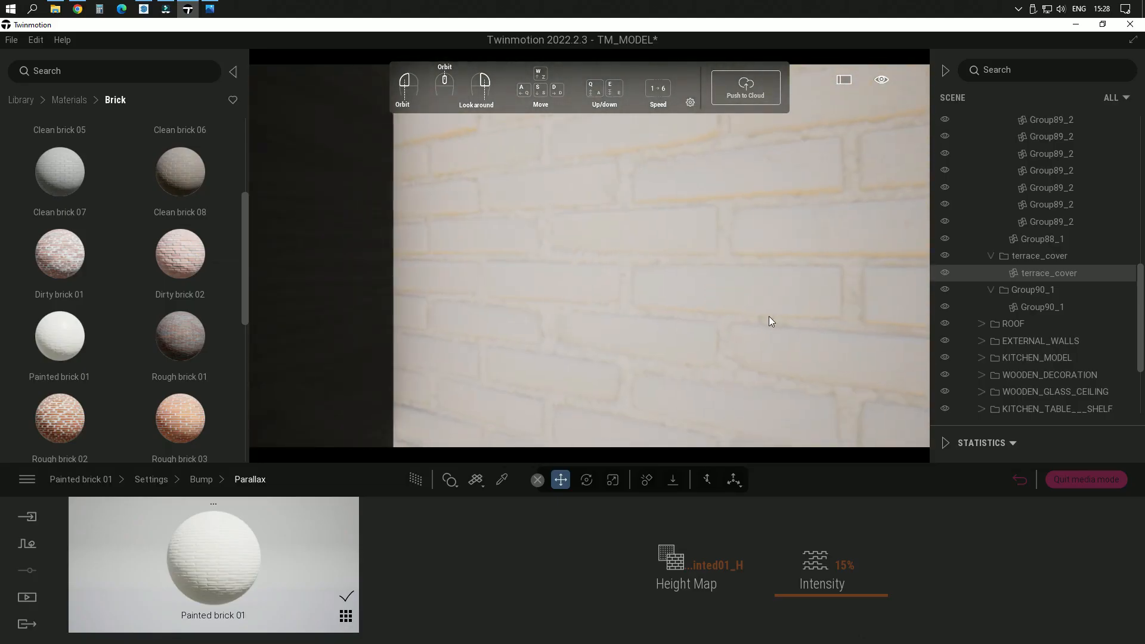
right_drag(779, 314, 770, 315)
drag(829, 595, 826, 626)
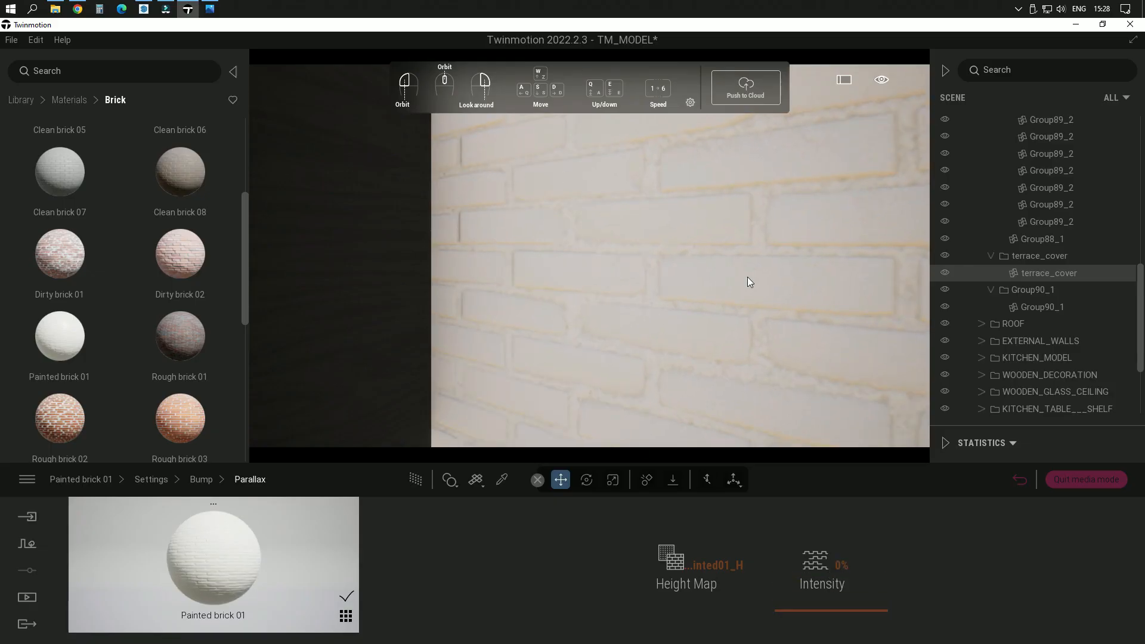
Step: Examine the painted brick wall from close up and from several viewpoints across the kitchen
right_drag(753, 288, 753, 288)
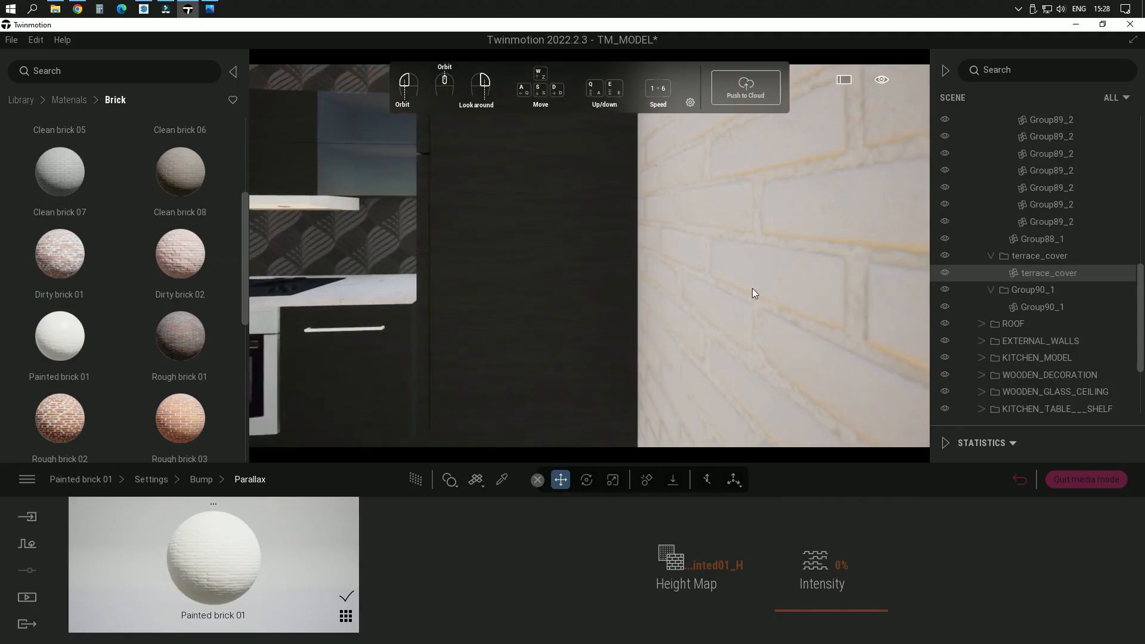
click(163, 481)
scroll(635, 336, down, 3)
scroll(665, 407, down, 5)
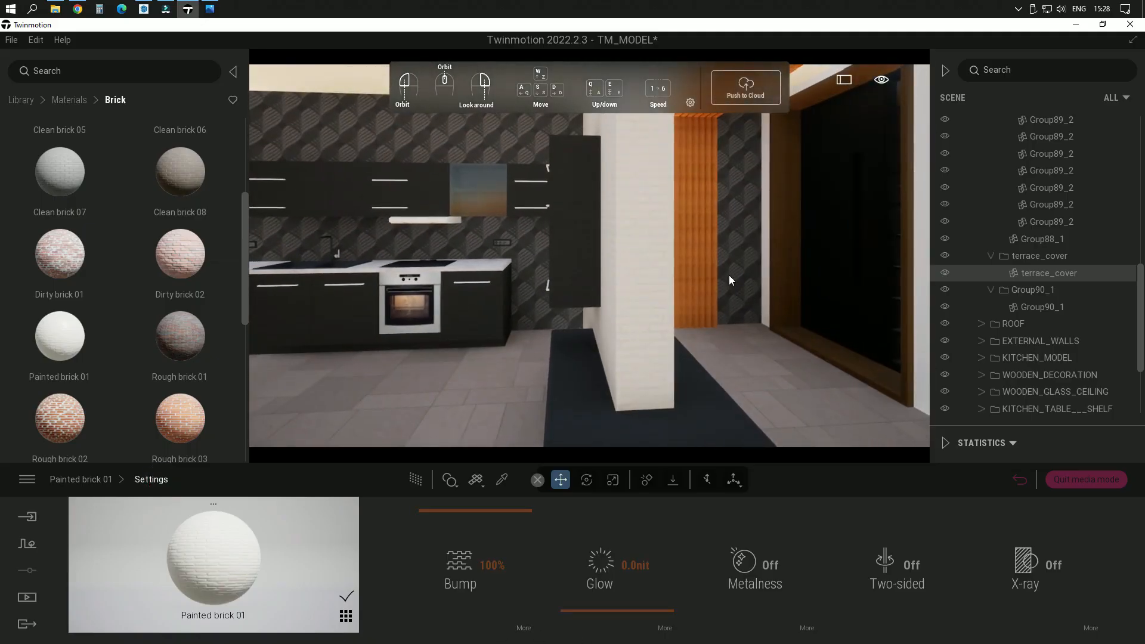
scroll(729, 274, down, 3)
mouse_move(592, 249)
middle_down()
mouse_move(656, 237)
mouse_move(575, 248)
middle_up()
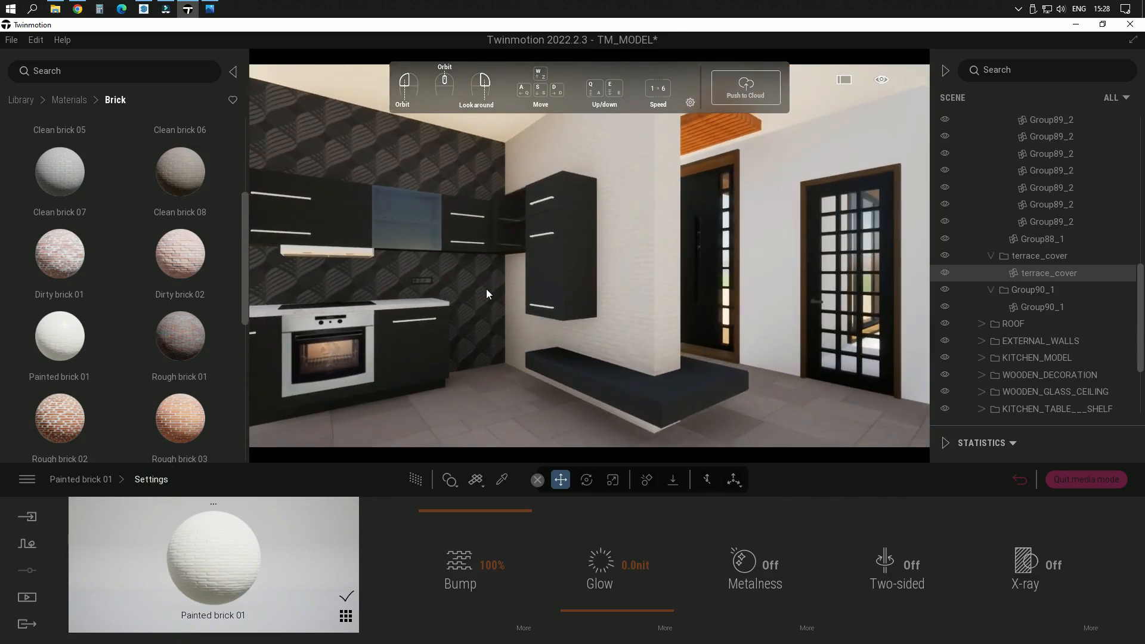
middle_drag(486, 288, 488, 316)
middle_drag(481, 263, 537, 242)
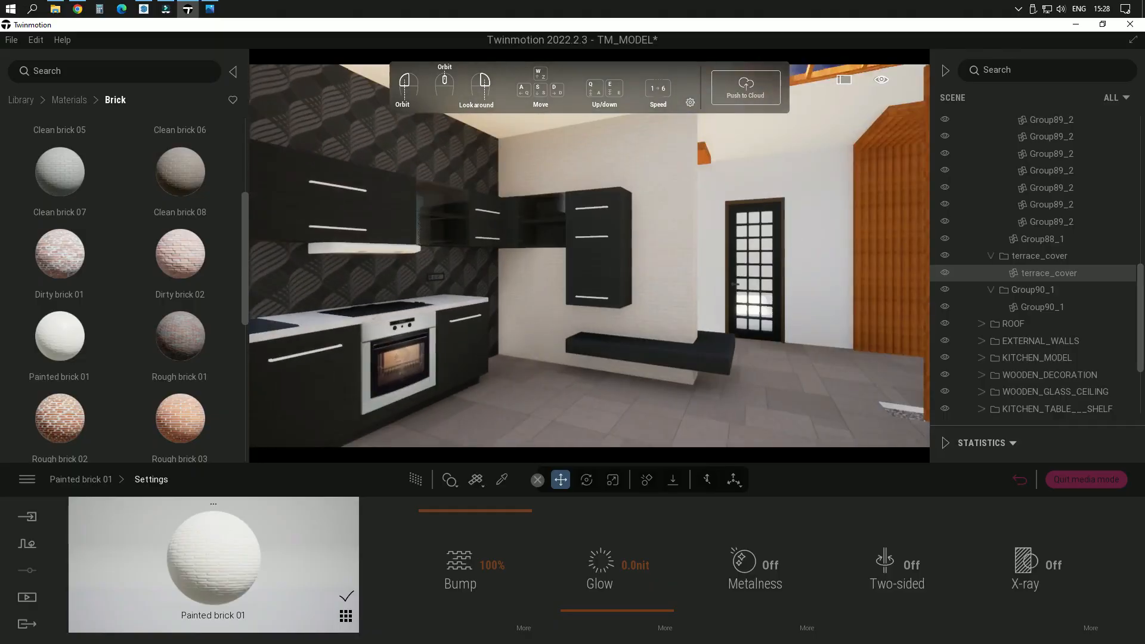
Step: Bring the kitchen floor into view and open the Marble and granite category of the material library
right_drag(571, 384, 477, 435)
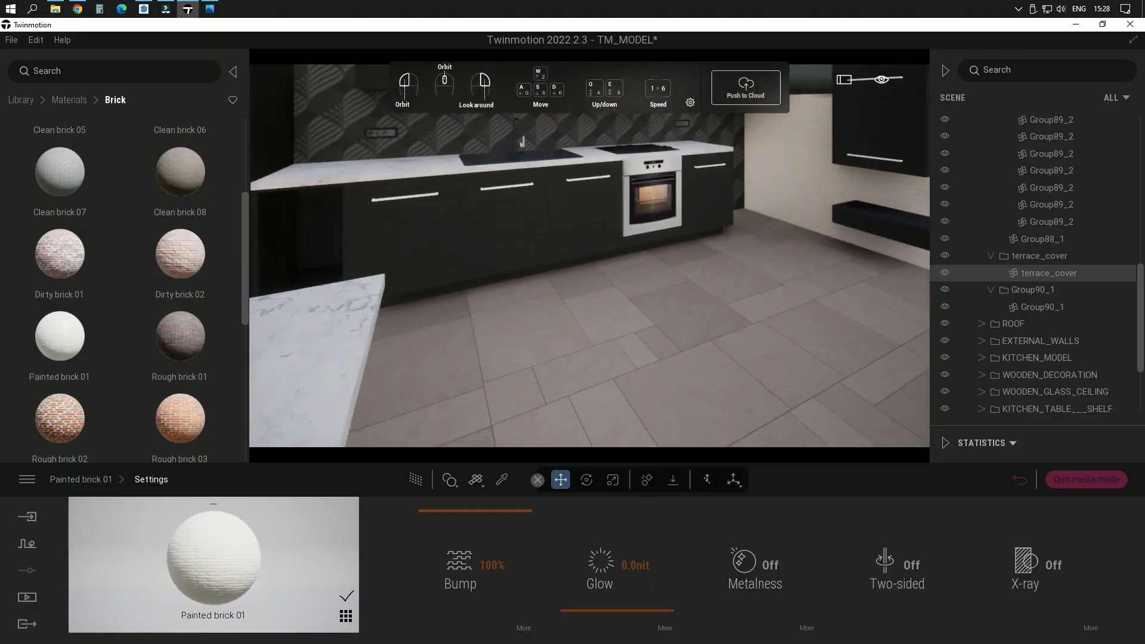
click(62, 103)
scroll(110, 348, down, 3)
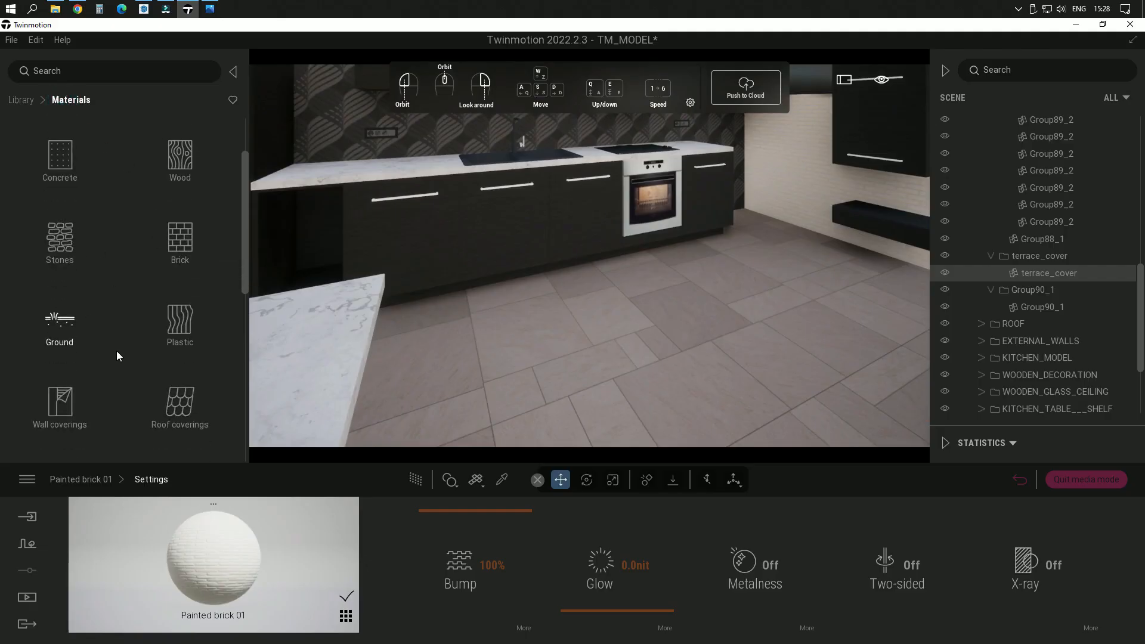
scroll(117, 351, down, 3)
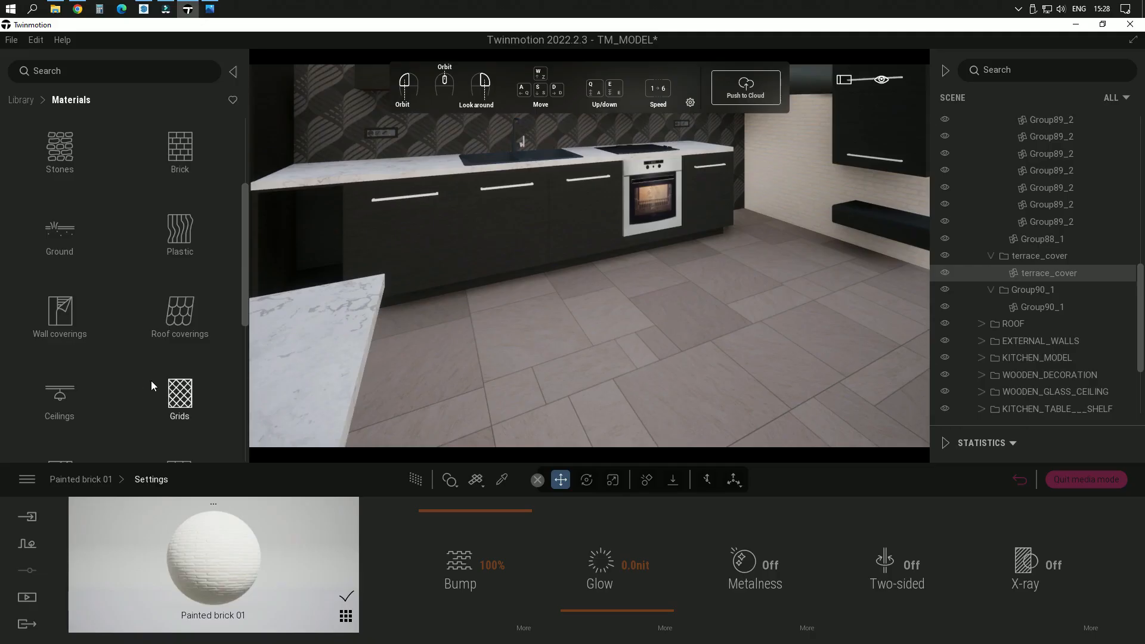
scroll(148, 381, down, 3)
scroll(130, 334, down, 2)
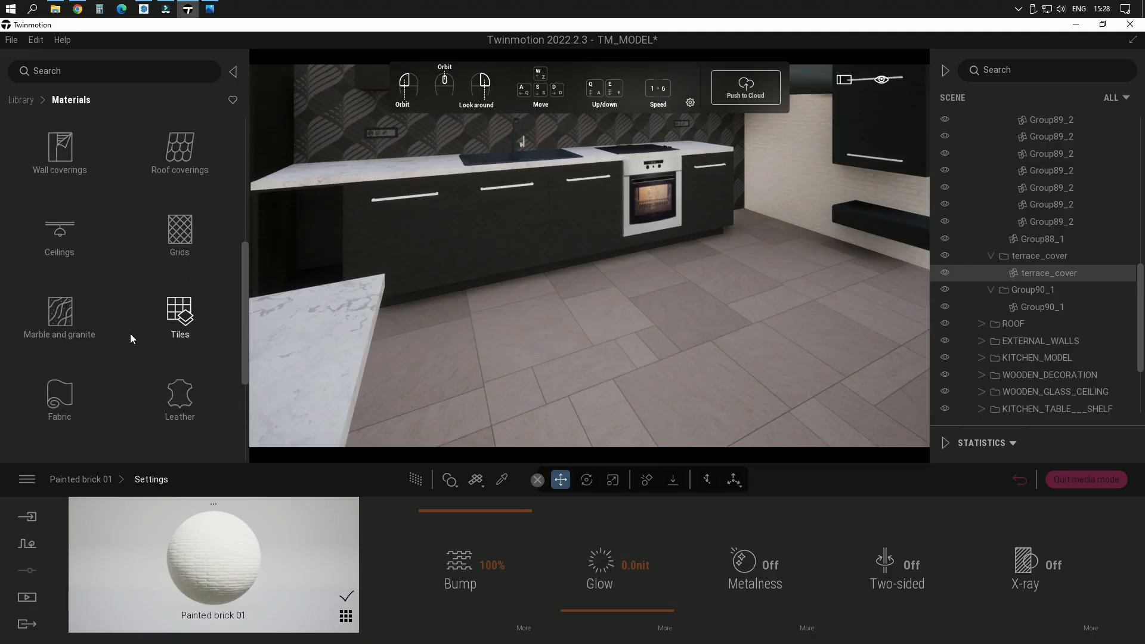
scroll(100, 332, down, 3)
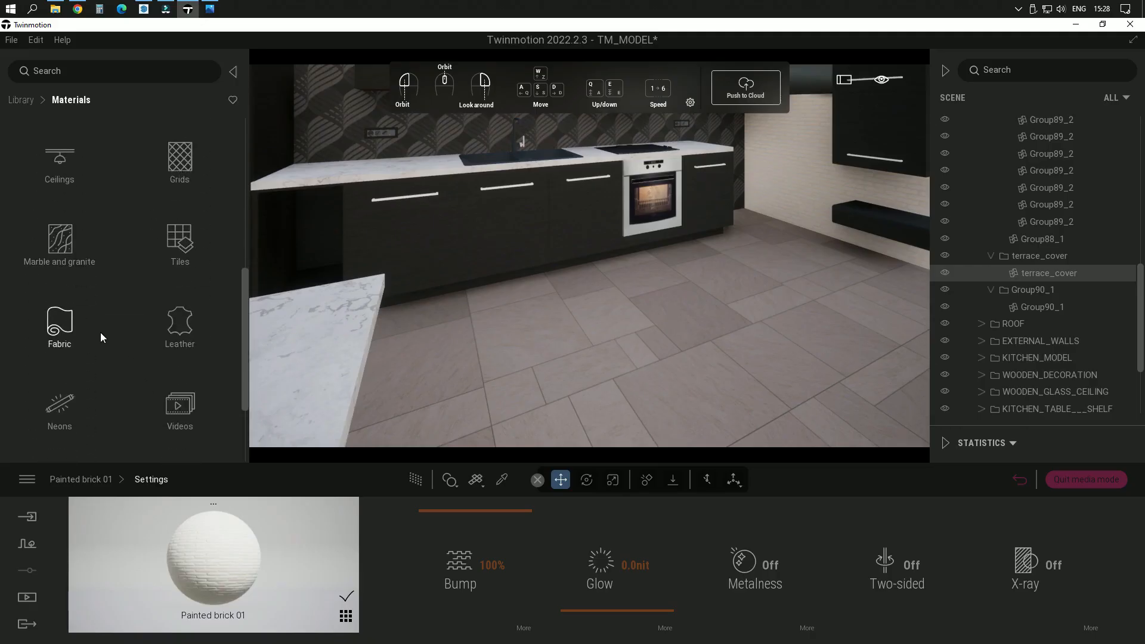
scroll(100, 338, down, 2)
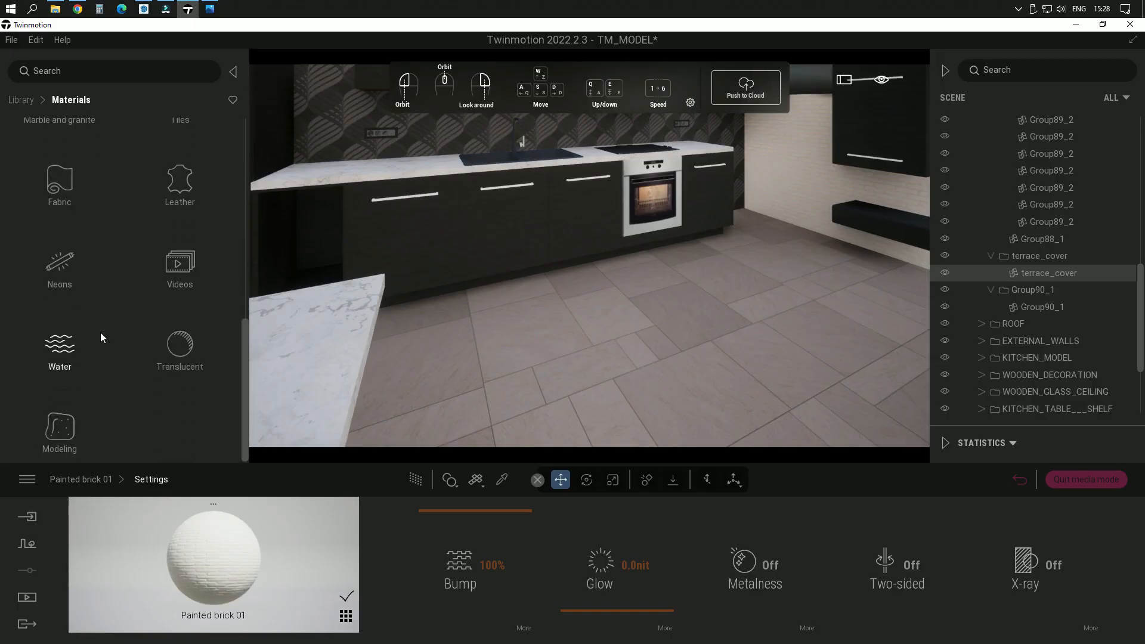
scroll(100, 331, up, 1)
scroll(100, 324, up, 3)
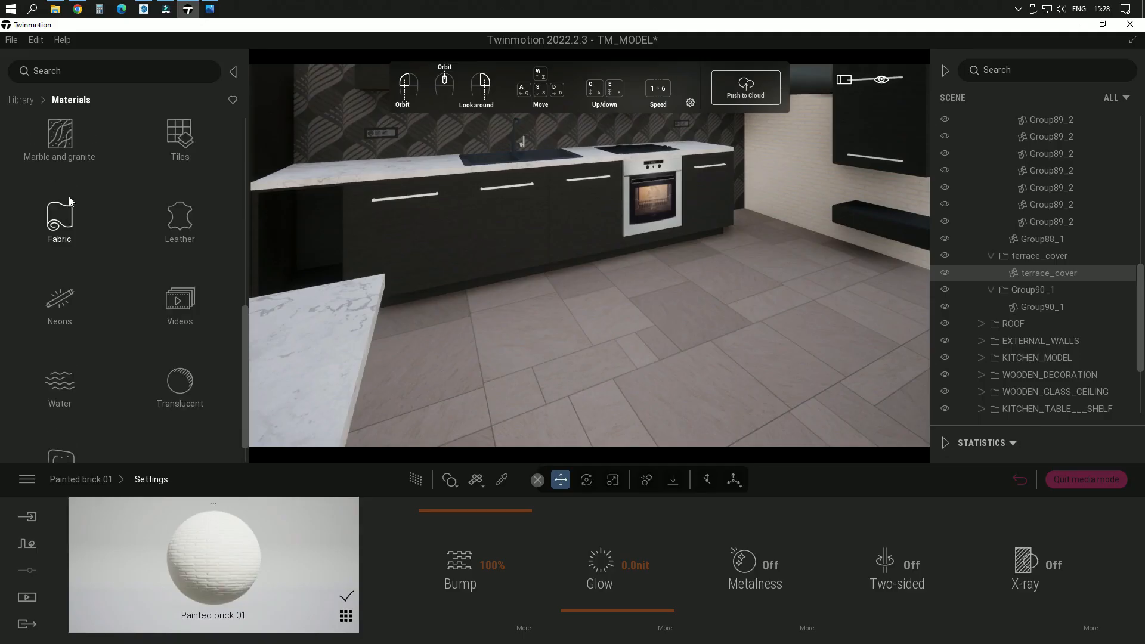
click(70, 201)
Step: Apply the Noisy Marble 02 C material to the kitchen floor
scroll(149, 357, down, 2)
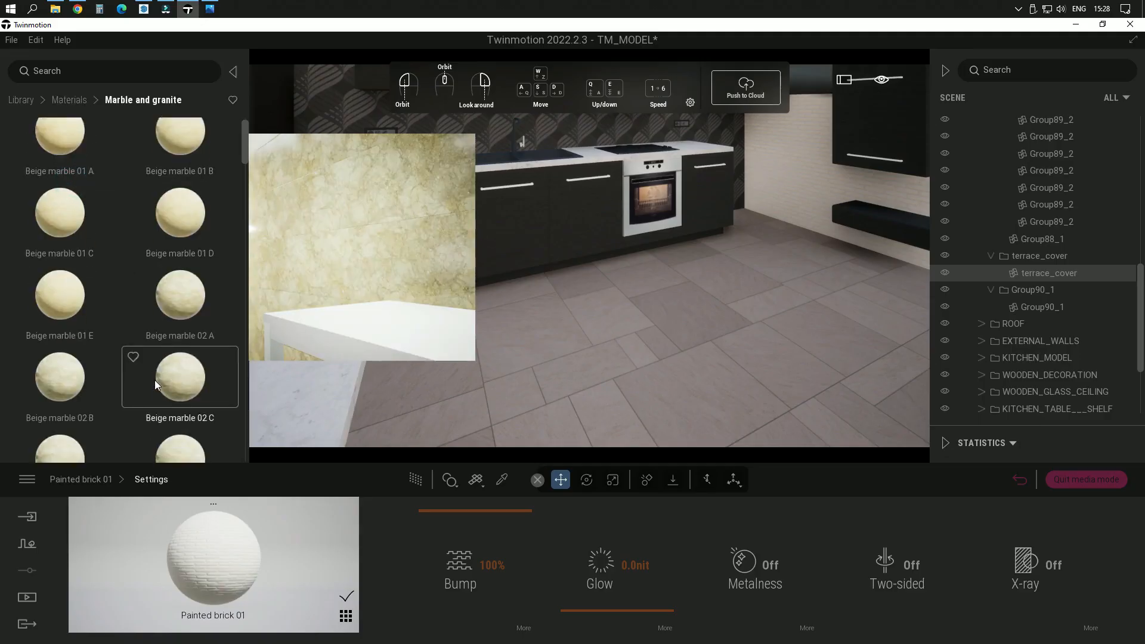
scroll(154, 380, down, 3)
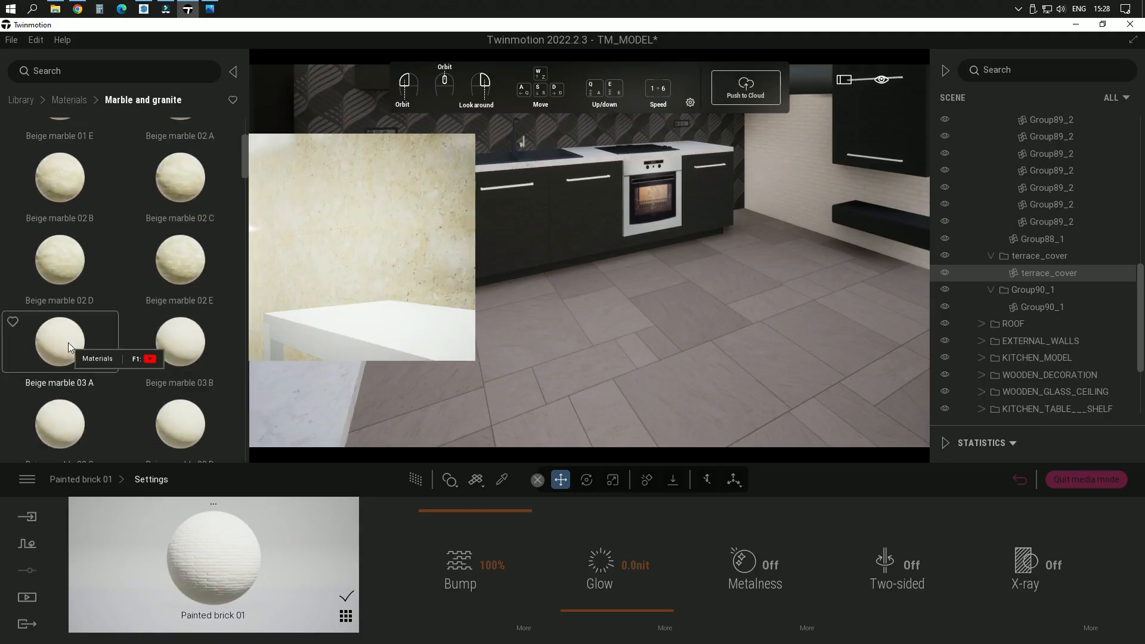
scroll(74, 187, down, 1)
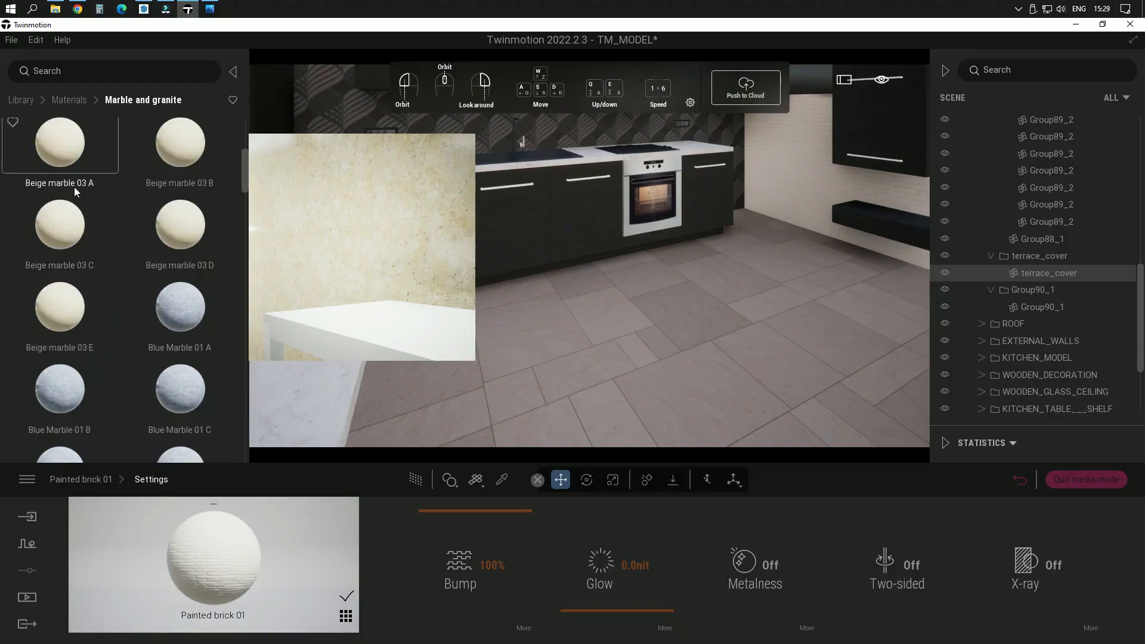
scroll(173, 422, down, 3)
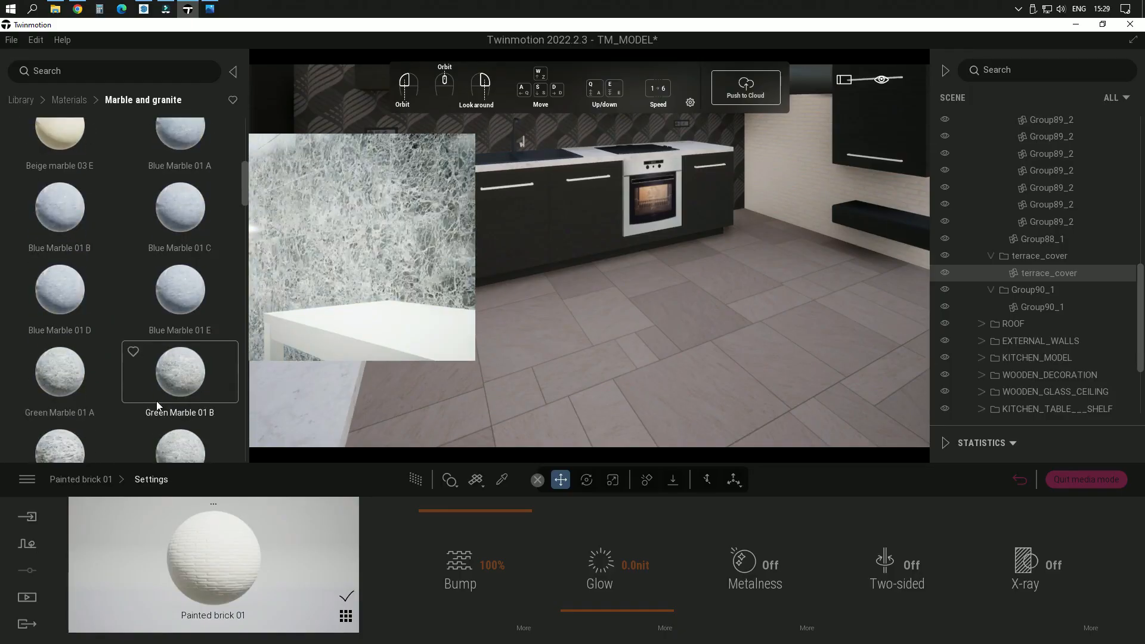
scroll(154, 402, down, 8)
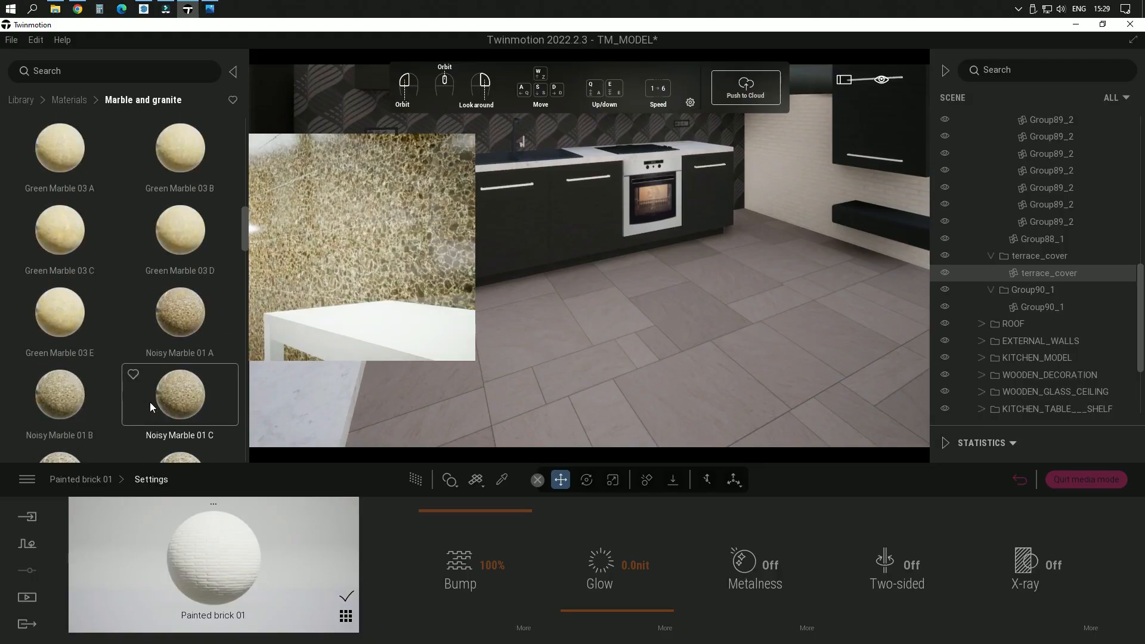
scroll(148, 403, down, 1)
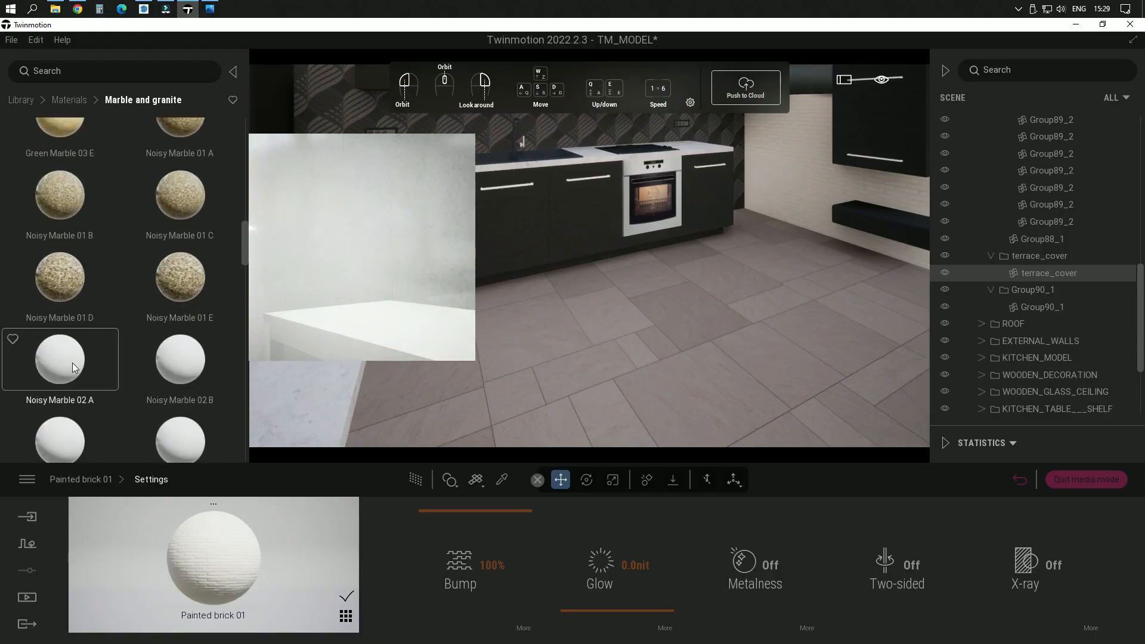
scroll(73, 363, down, 1)
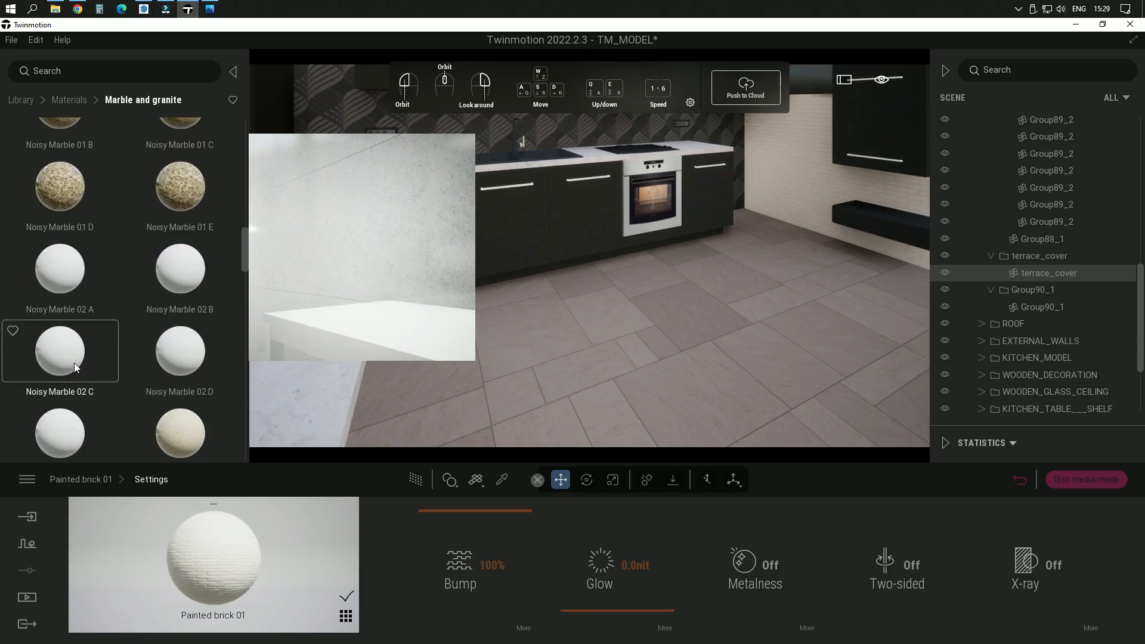
drag(74, 363, 657, 355)
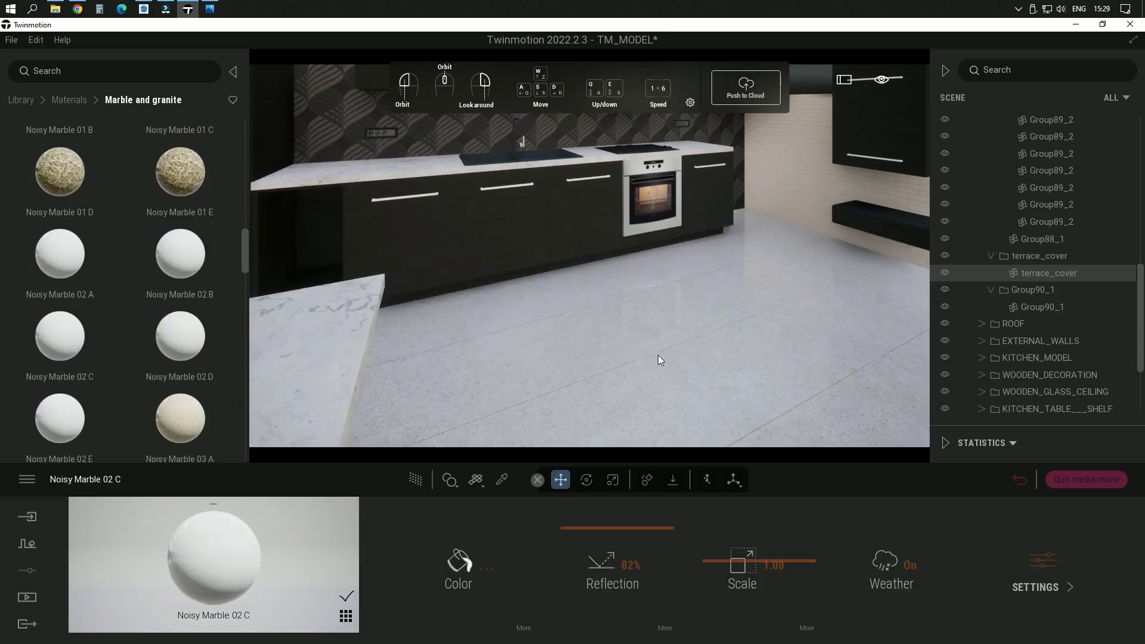
Step: Inspect the marble floor up close and replace its material with Noisy Marble 02 E
right_drag(621, 334, 610, 382)
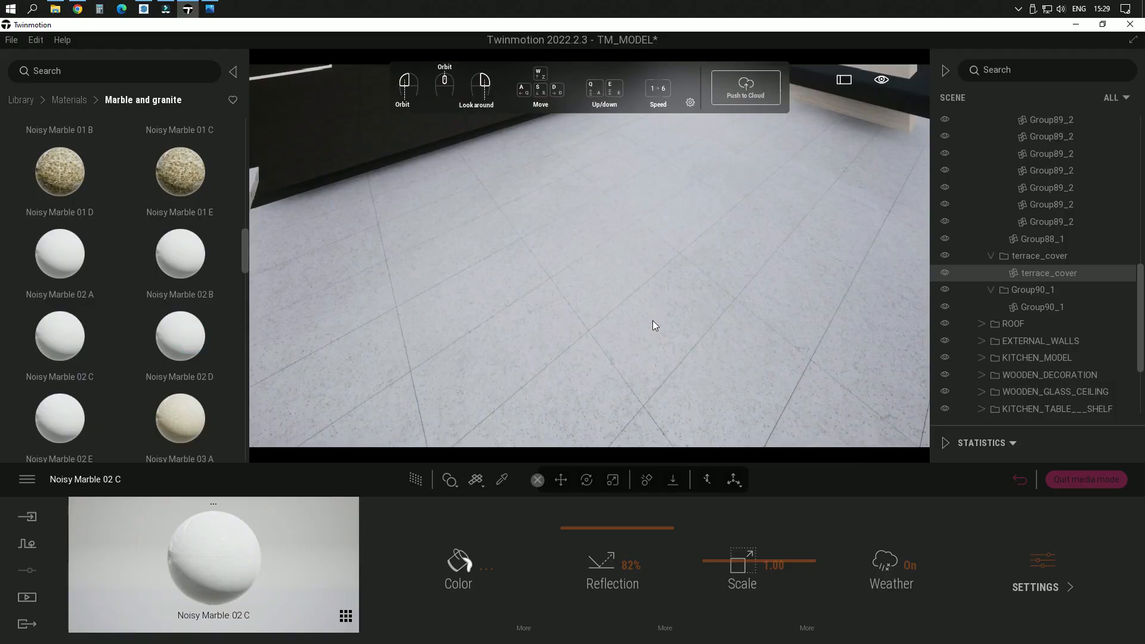
drag(652, 320, 652, 321)
scroll(189, 350, down, 2)
drag(72, 333, 735, 330)
Step: Apply the Pink Marble 01 E material to the kitchen floor and check it against the cabinets
scroll(131, 340, down, 2)
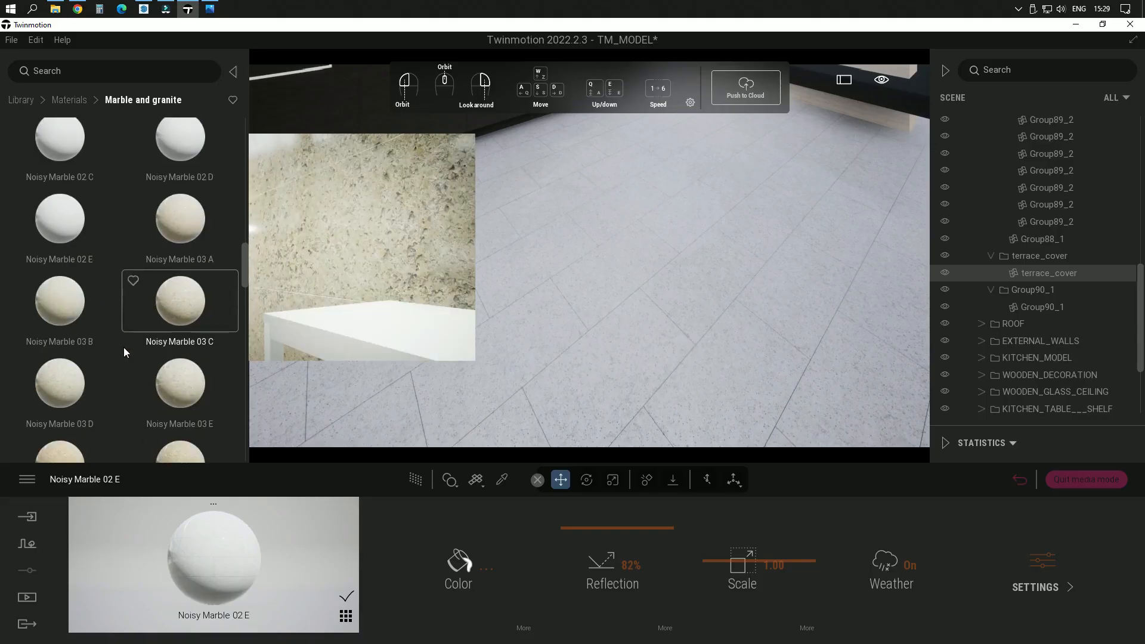
scroll(124, 349, down, 8)
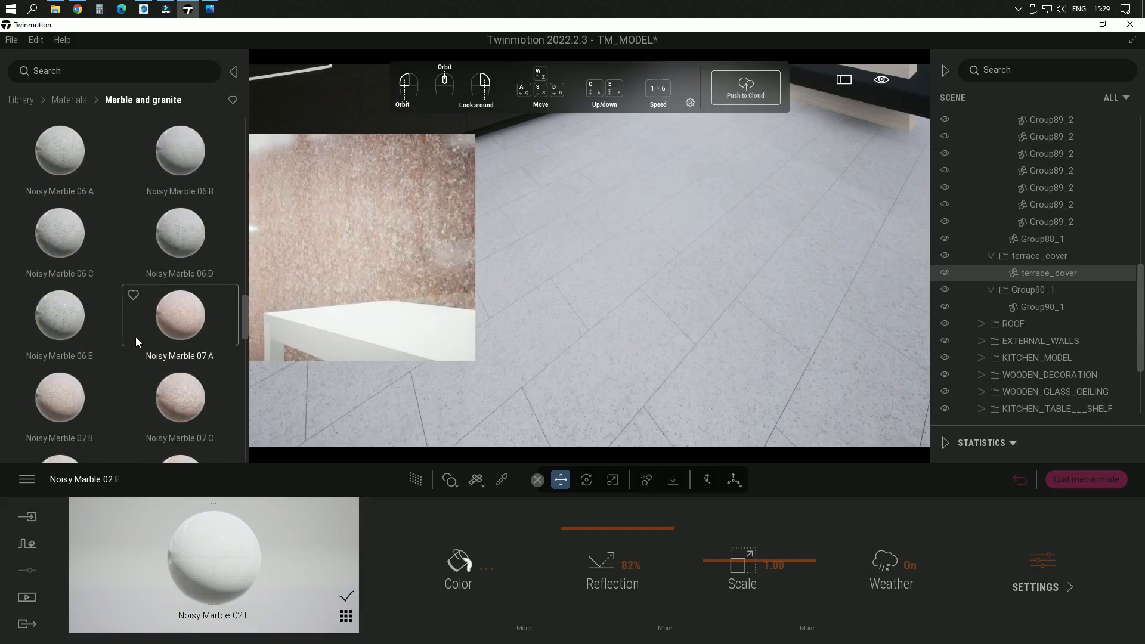
scroll(135, 338, down, 7)
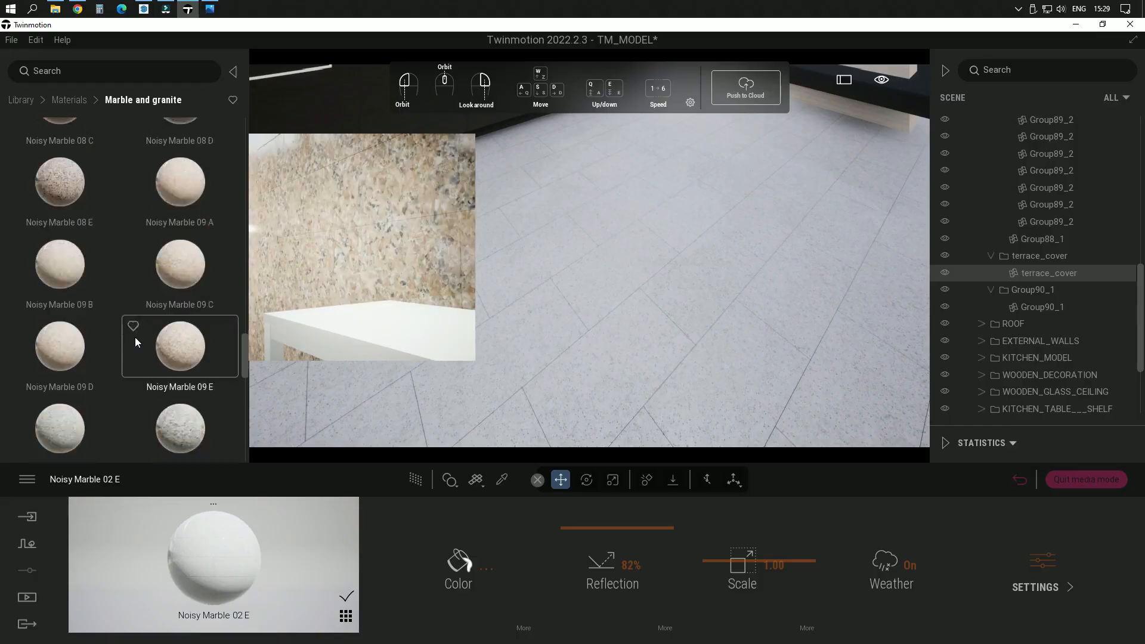
scroll(135, 338, down, 7)
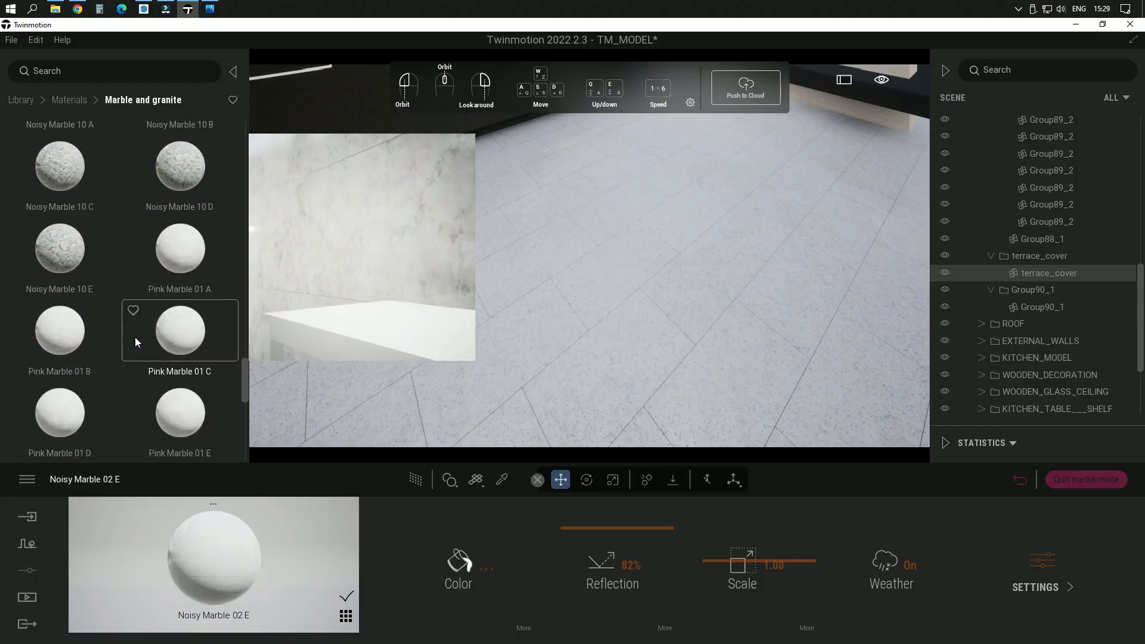
scroll(135, 338, down, 3)
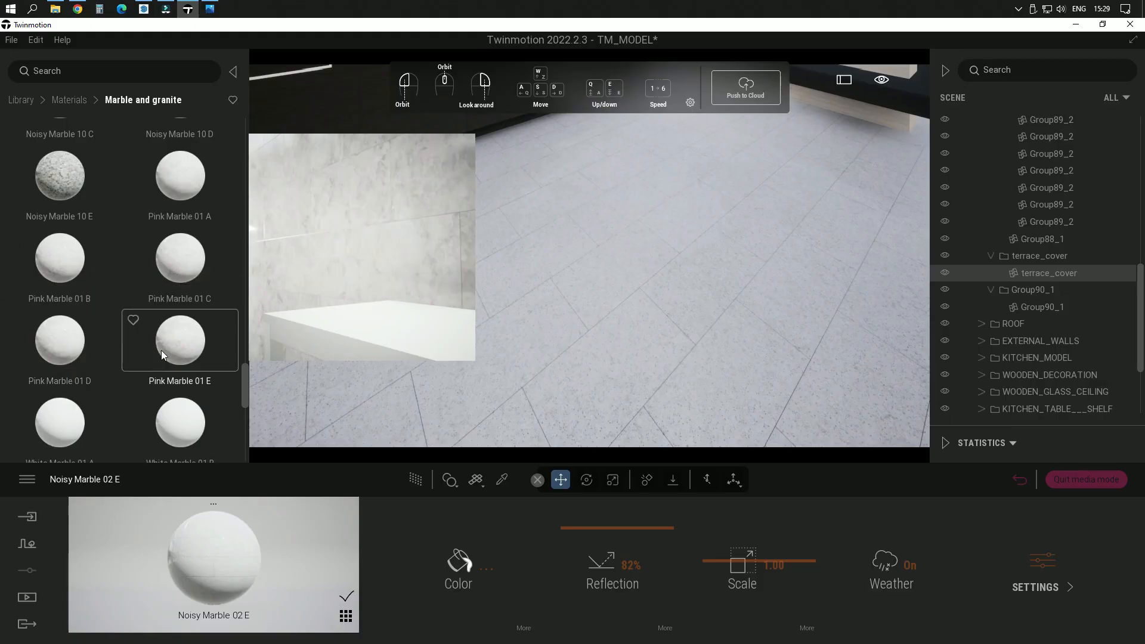
drag(163, 350, 604, 339)
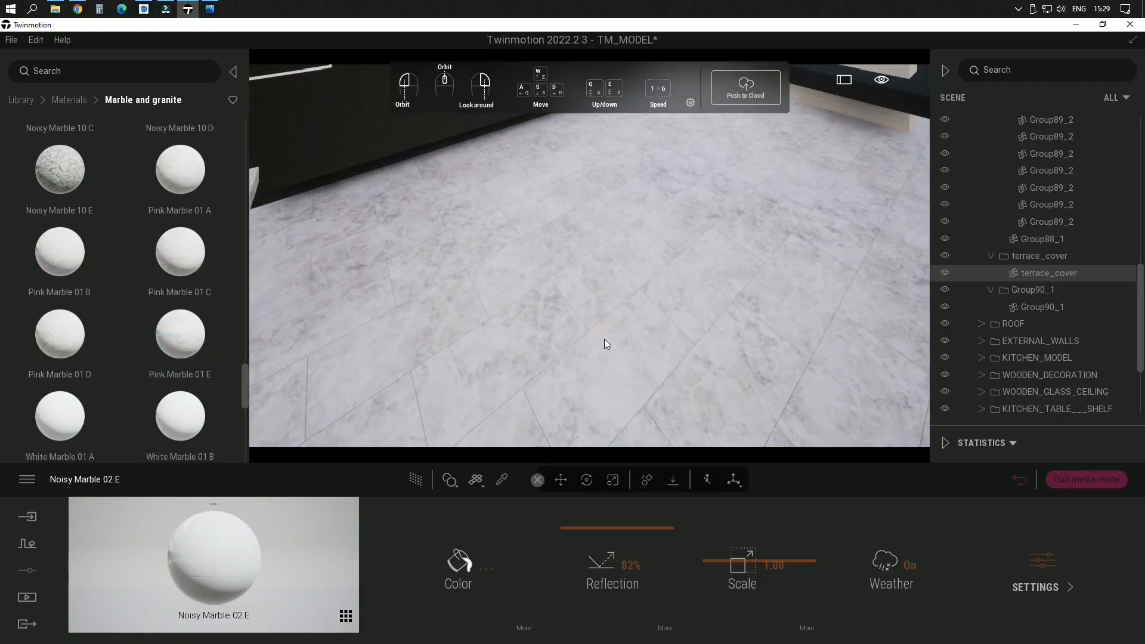
right_drag(671, 340, 677, 257)
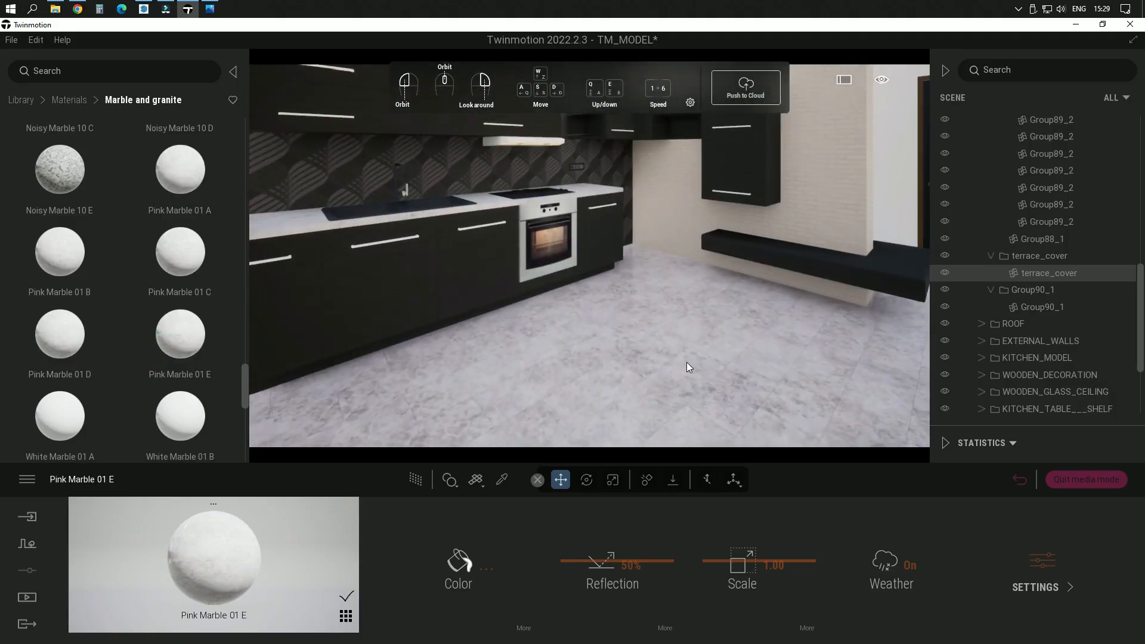
Step: Set the scale of the floor's Pink Marble 01 E material to 1.67
scroll(682, 375, up, 2)
right_drag(682, 375, 656, 417)
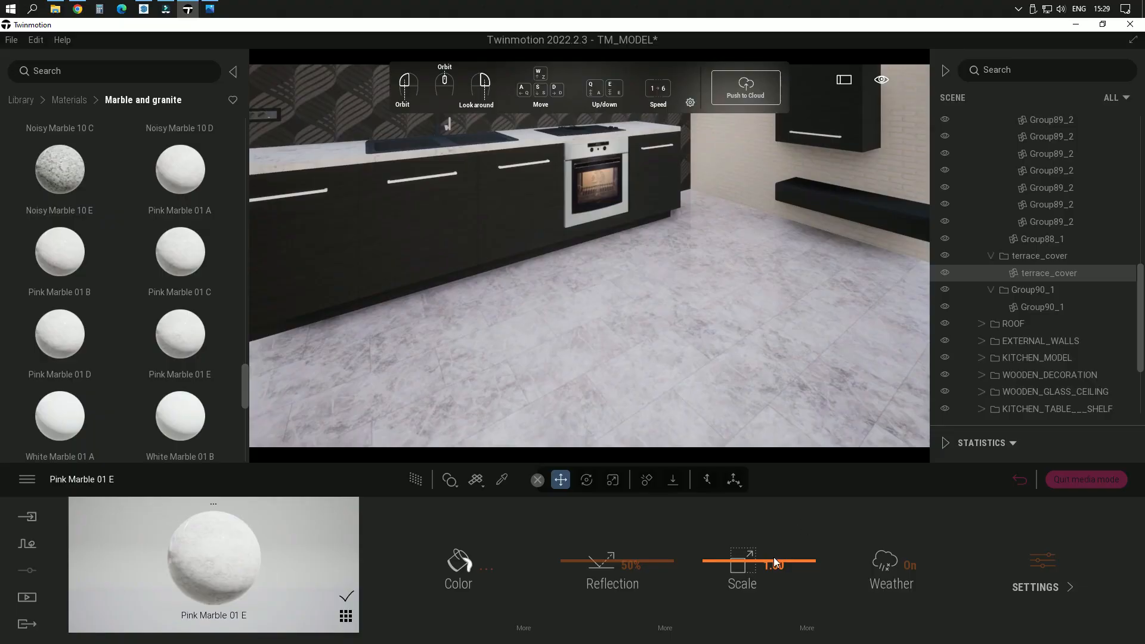
drag(774, 557, 775, 557)
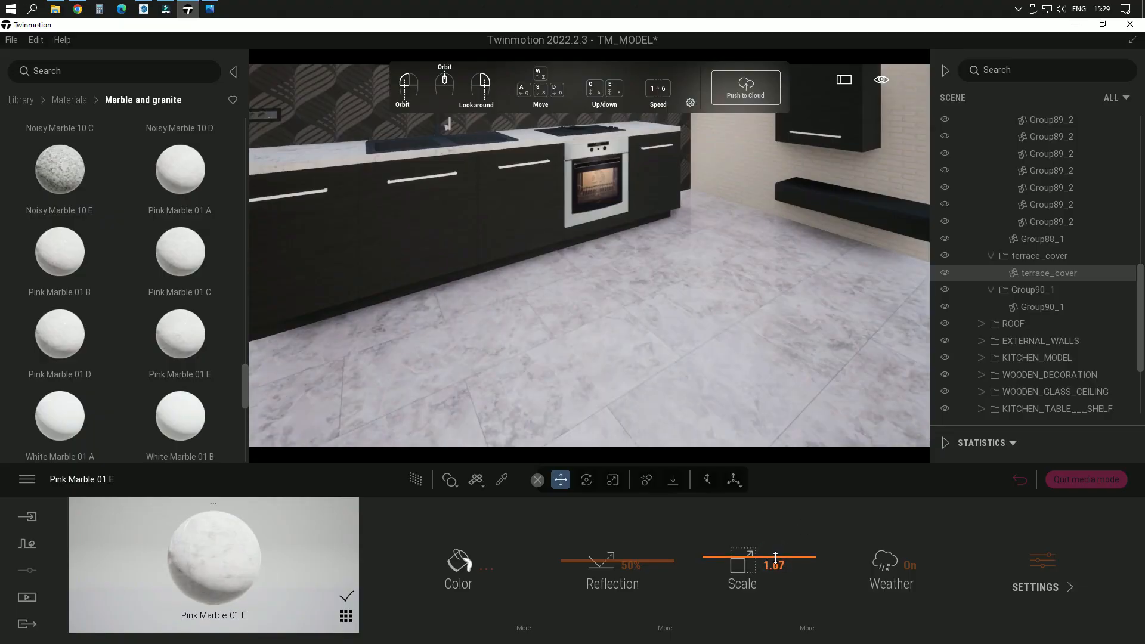
Step: Tint the kitchen floor's Pink Marble 01 E material a slightly darkened pale pink, F5E7E4, and check it against the room
right_drag(738, 366, 787, 363)
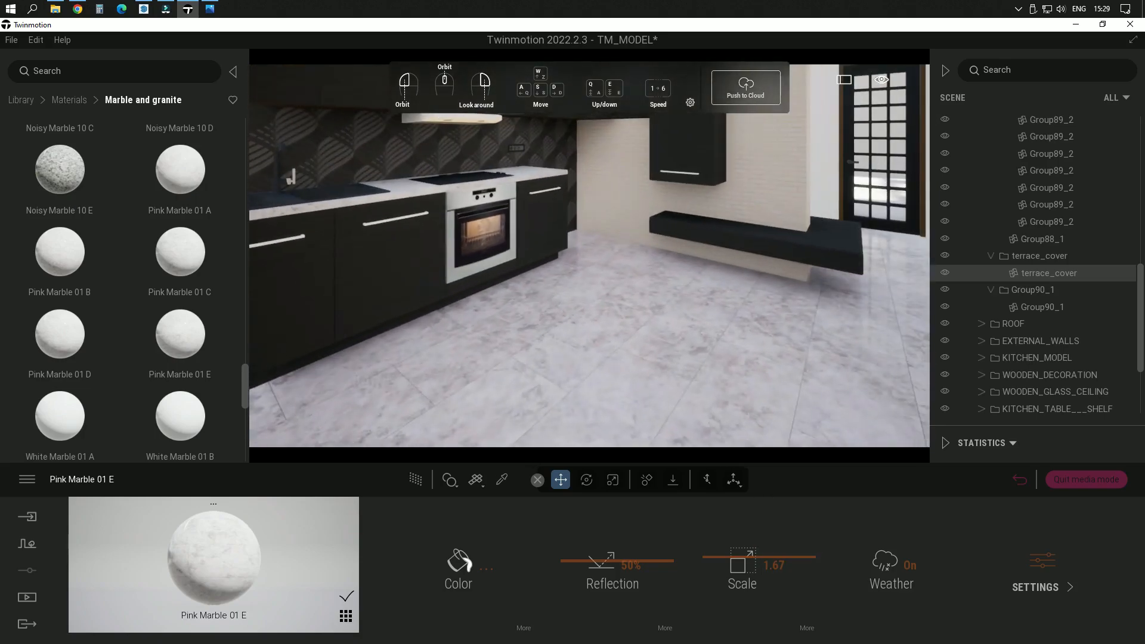
click(471, 566)
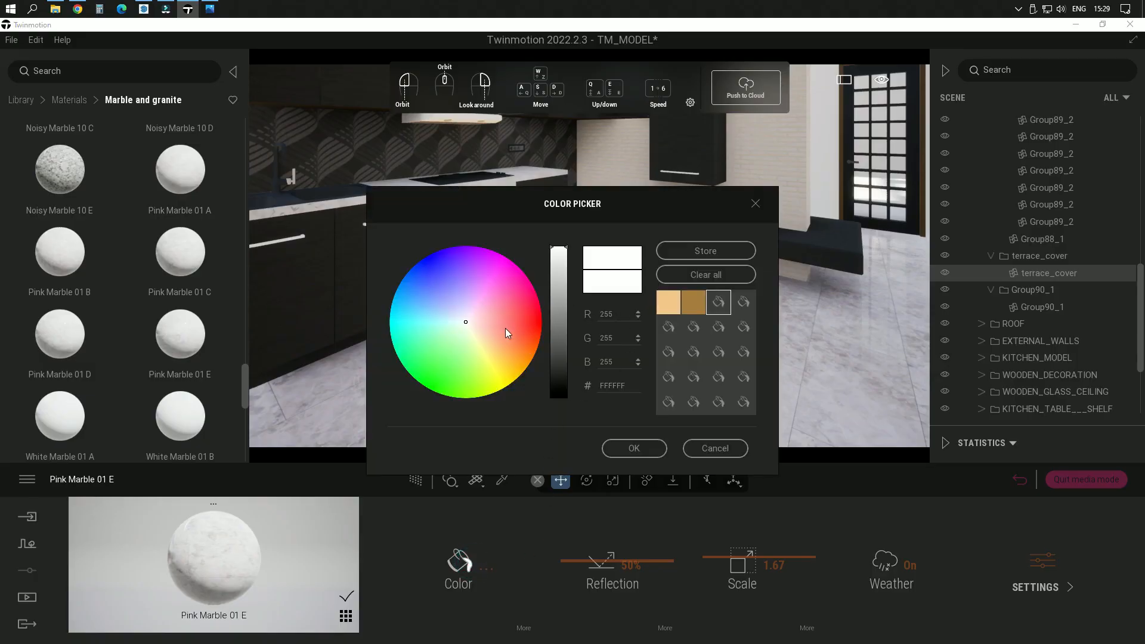
drag(567, 202, 322, 134)
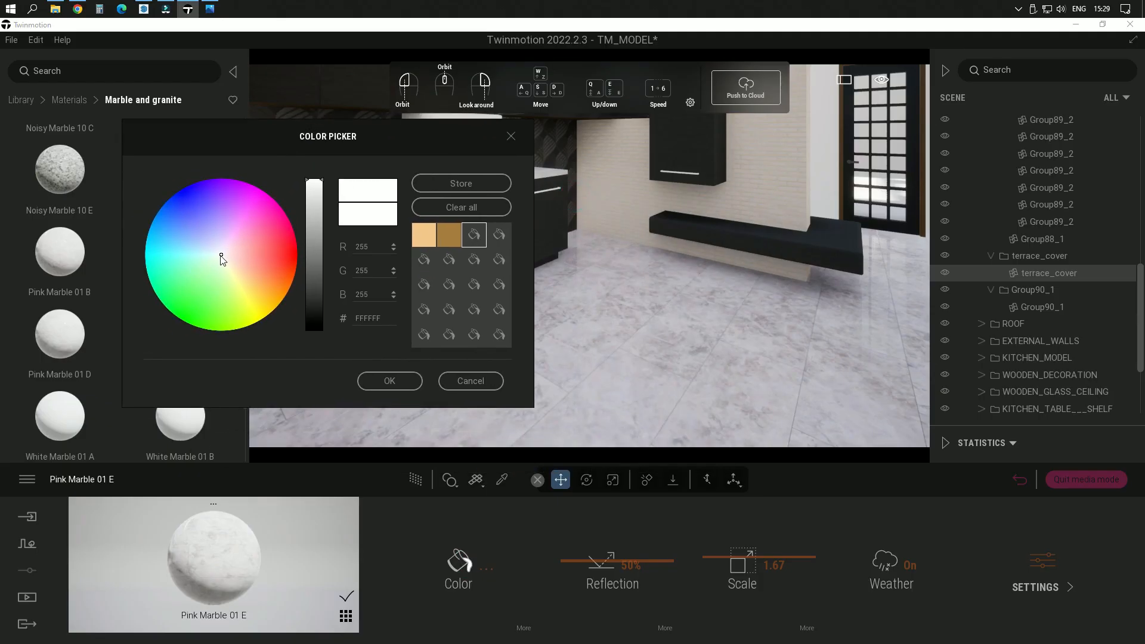
drag(221, 256, 226, 257)
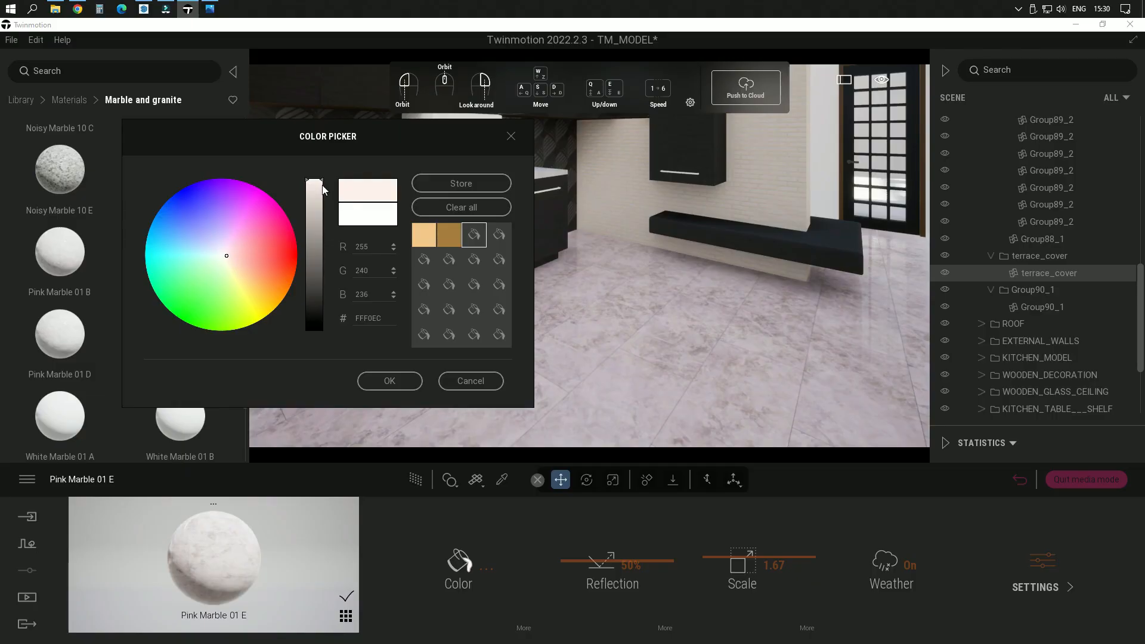
drag(322, 181, 322, 187)
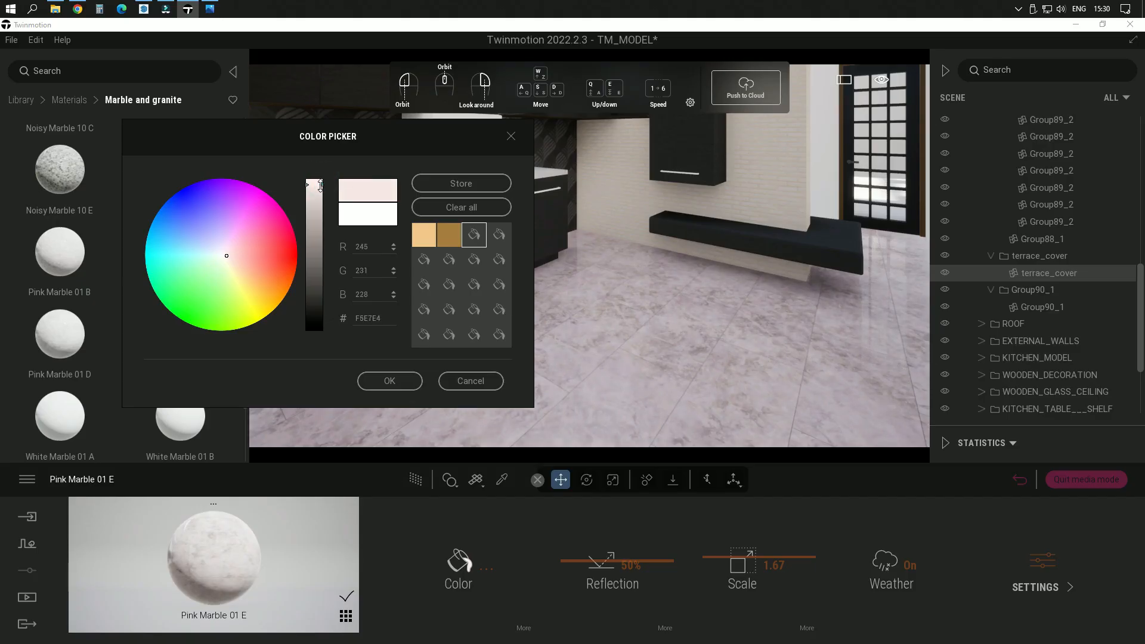
click(402, 384)
right_drag(593, 371, 599, 263)
right_drag(700, 304, 701, 302)
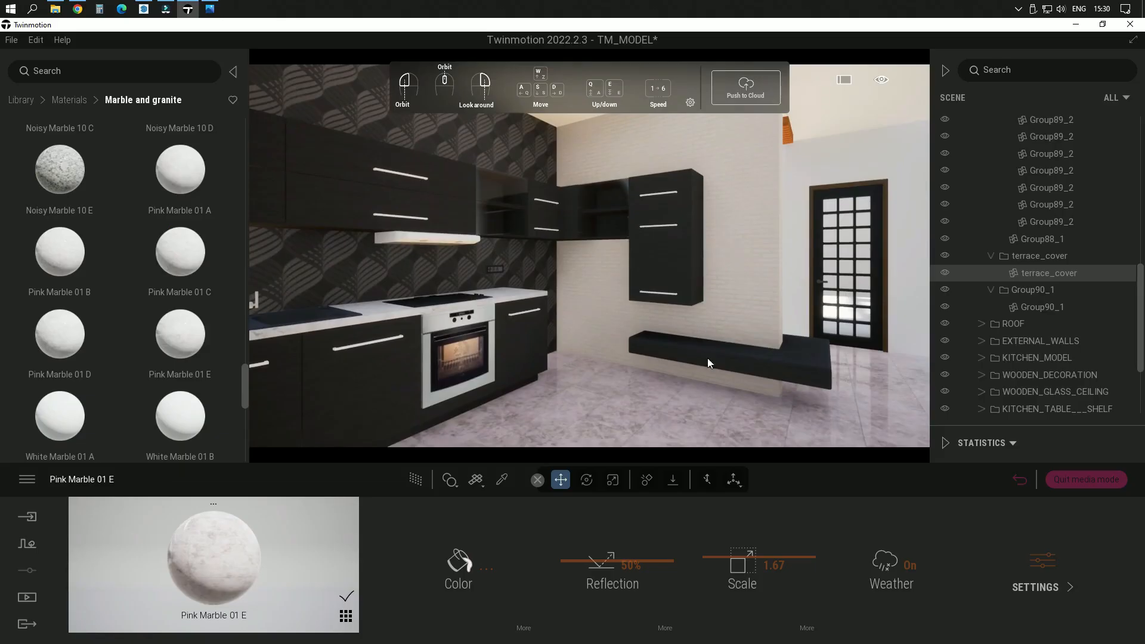
Step: Sample the Painted brick 01 material on the kitchen wall and try a pale pink tint, F9E2E8
click(503, 480)
click(722, 289)
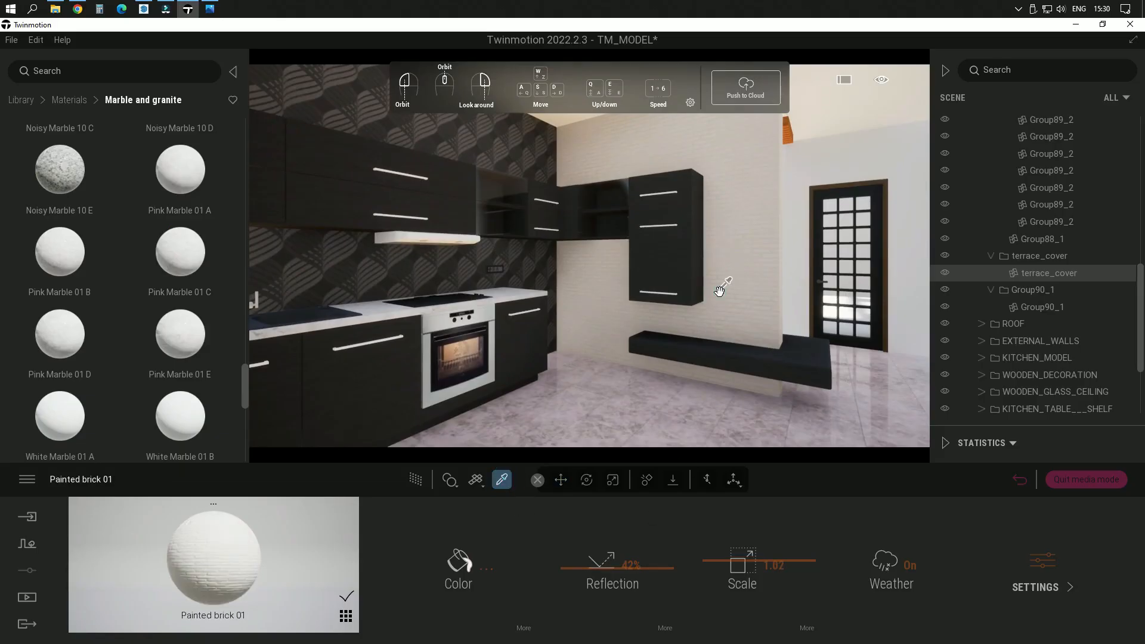
click(453, 561)
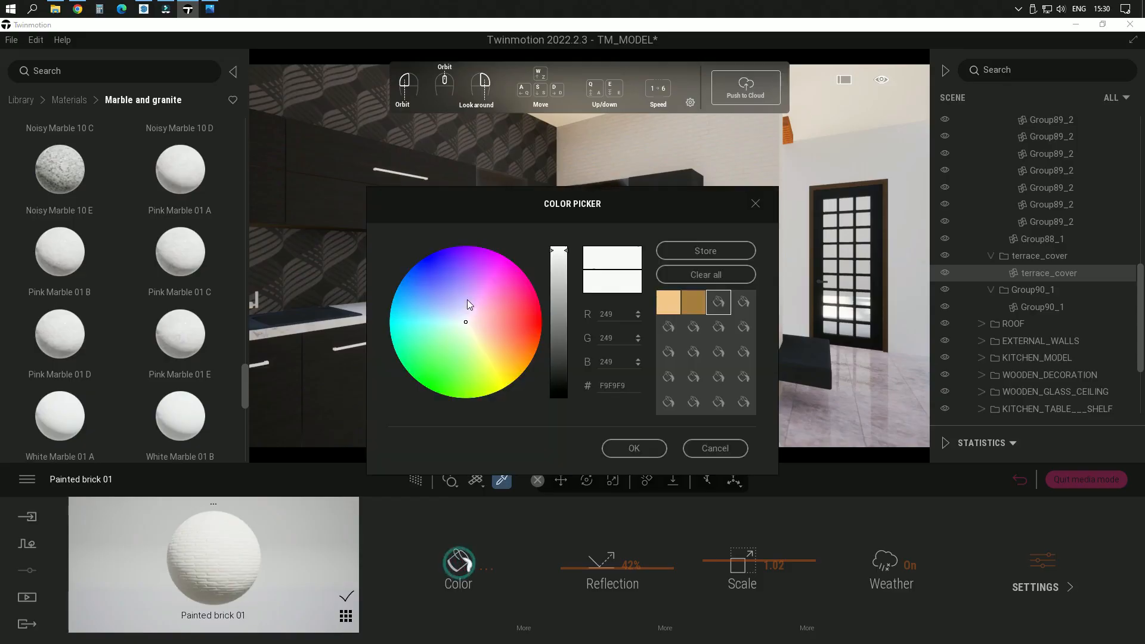
click(466, 322)
drag(580, 216, 331, 154)
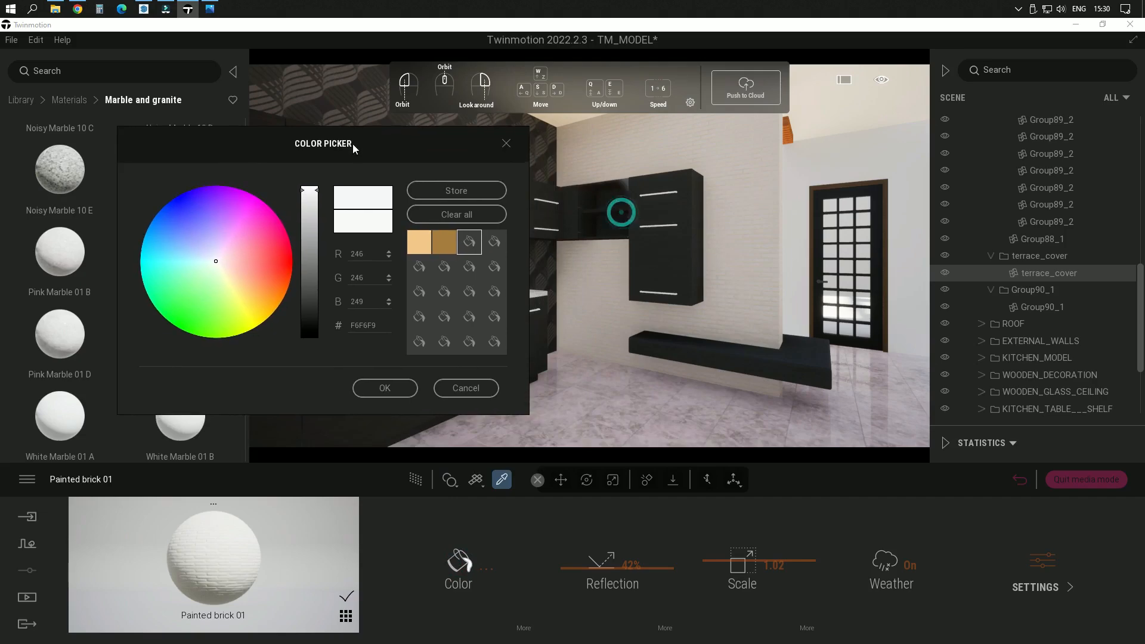
click(219, 262)
drag(220, 263, 223, 261)
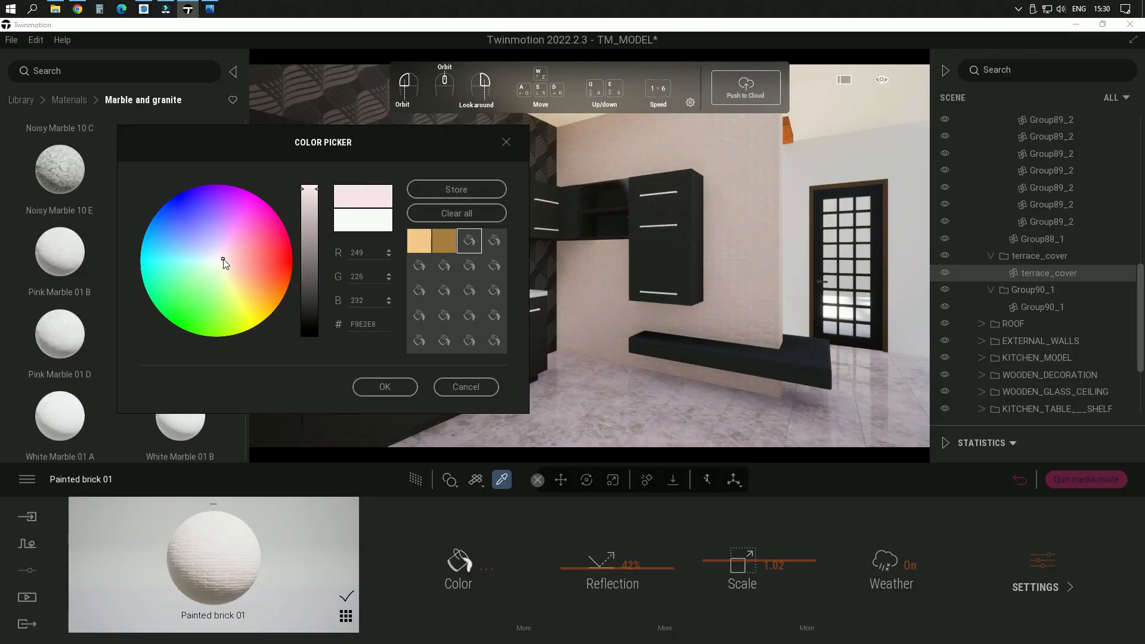
Step: Compare cream and pink tints for the painted brick wall and apply the soft off-white pink F4E9E7
drag(223, 261, 219, 259)
drag(216, 259, 218, 260)
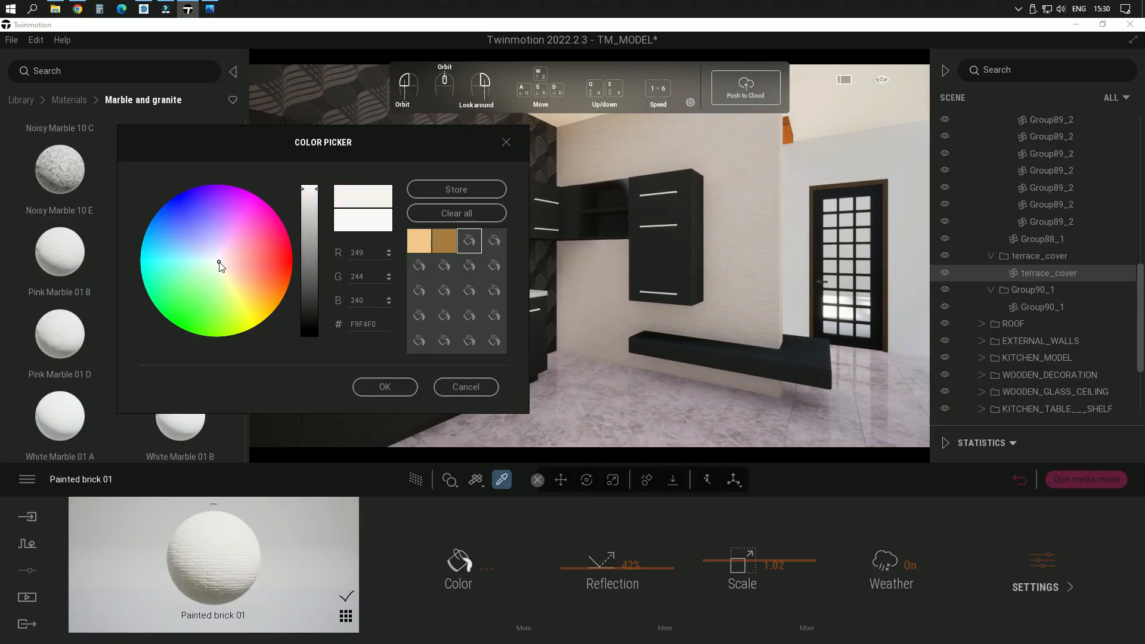
mouse_move(216, 258)
mouse_down()
mouse_move(227, 270)
mouse_move(224, 260)
mouse_up()
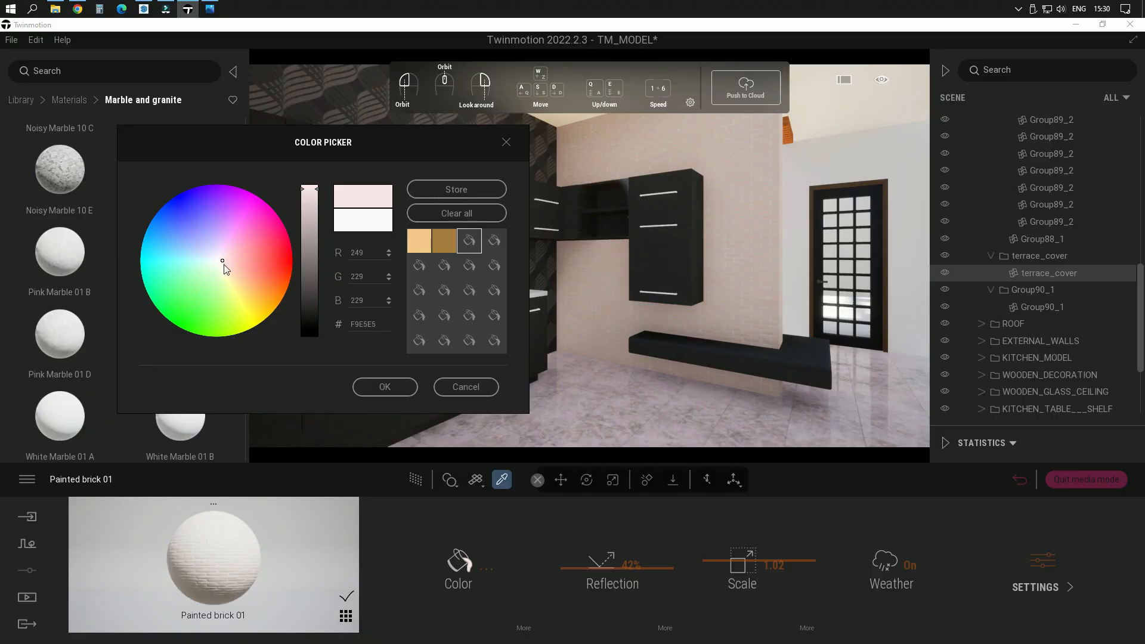
drag(224, 261, 220, 261)
drag(310, 201, 309, 191)
click(384, 387)
Step: Sample the floor's Pink Marble 01 E, try a darker shade, and set its color to F6E8E5
scroll(715, 331, up, 2)
right_drag(734, 331, 732, 345)
click(709, 359)
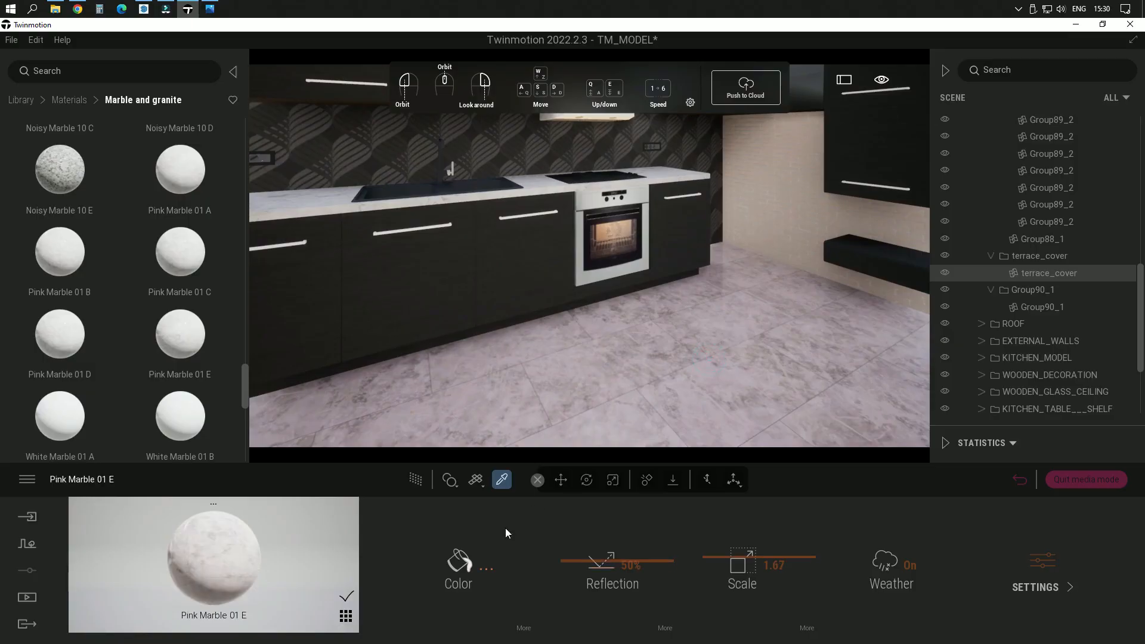
click(460, 563)
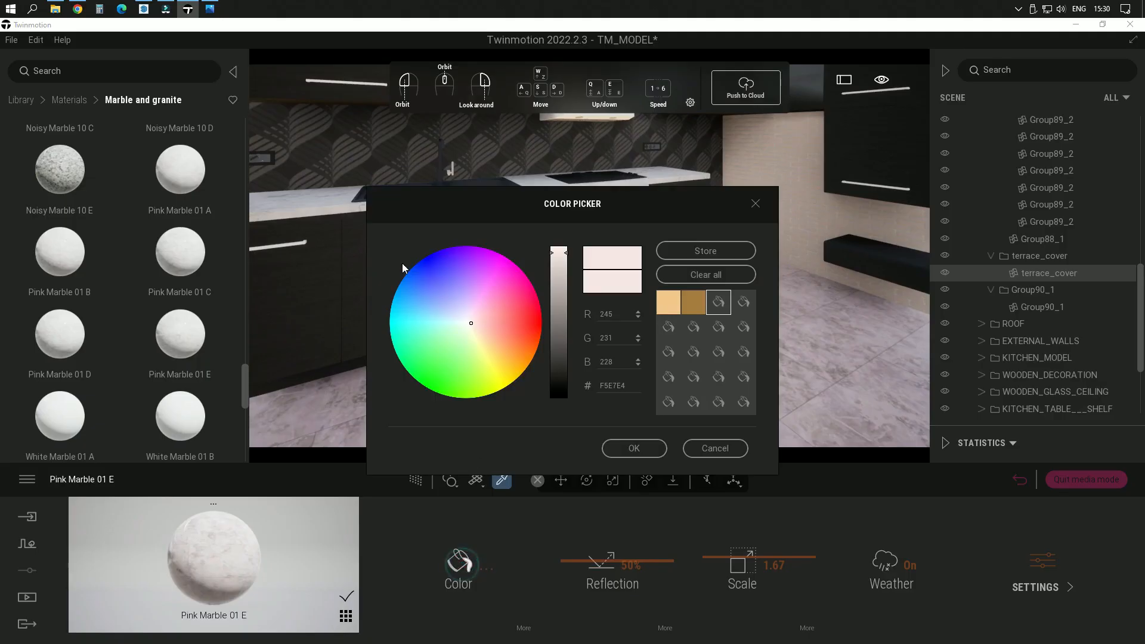
drag(624, 201, 422, 114)
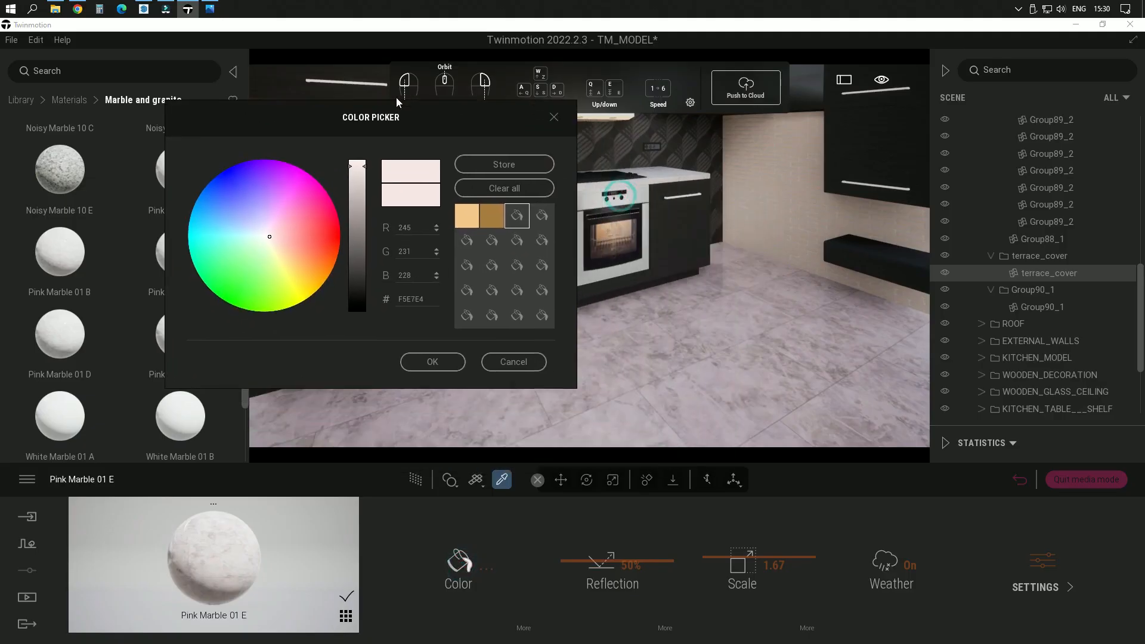
drag(365, 170, 361, 180)
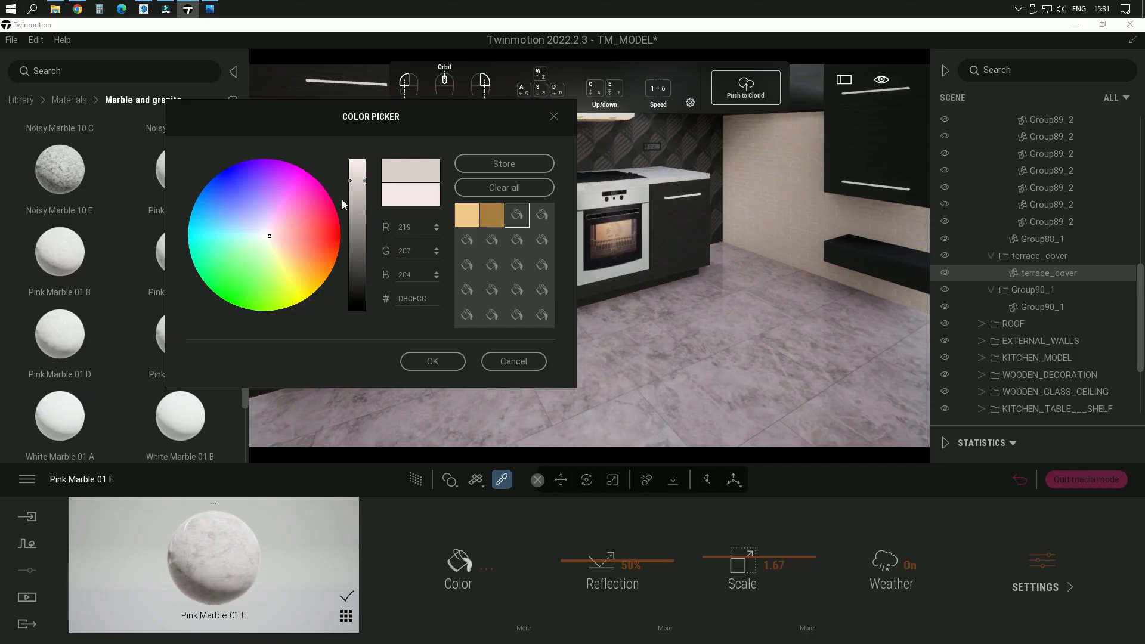
drag(363, 180, 363, 167)
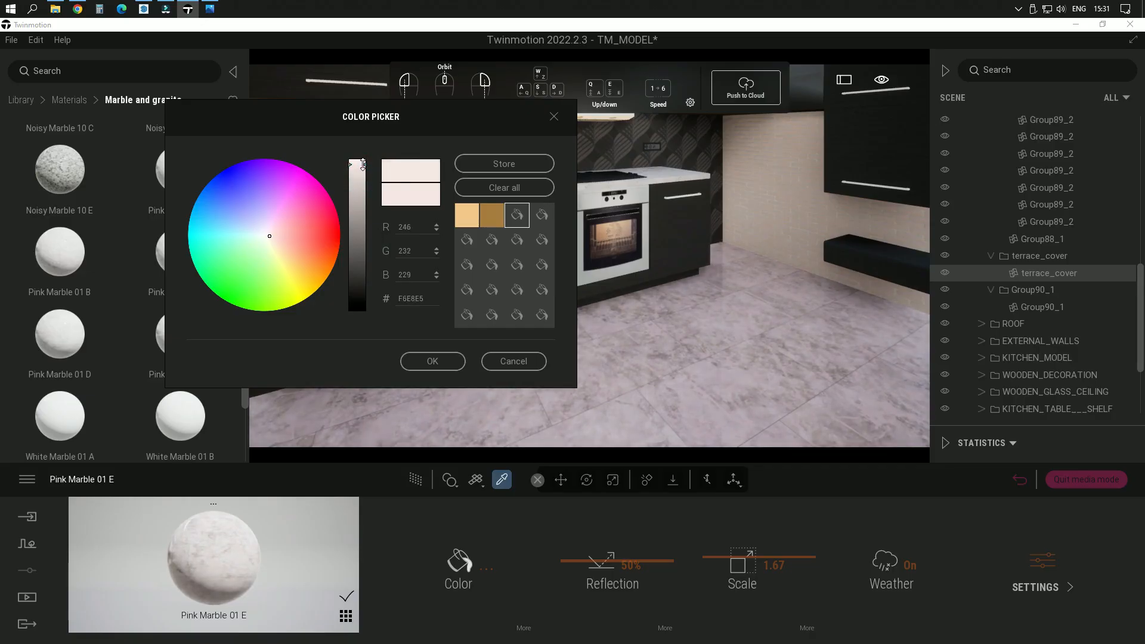
click(439, 360)
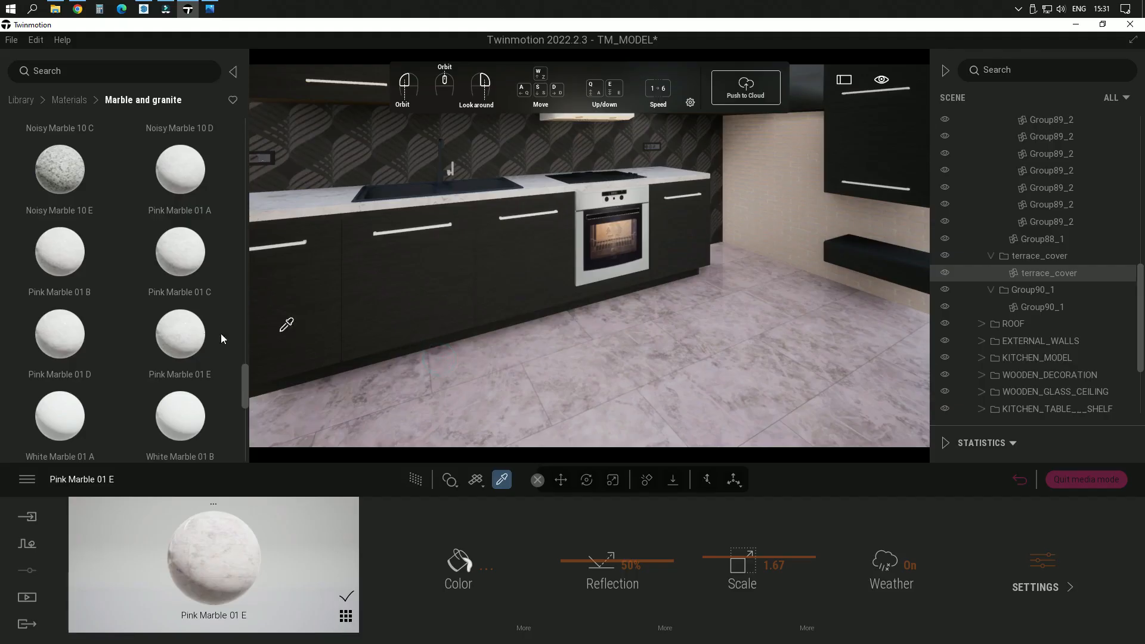
Step: Try the White Marble 02 E material on the kitchen floor and undo it
scroll(209, 335, down, 5)
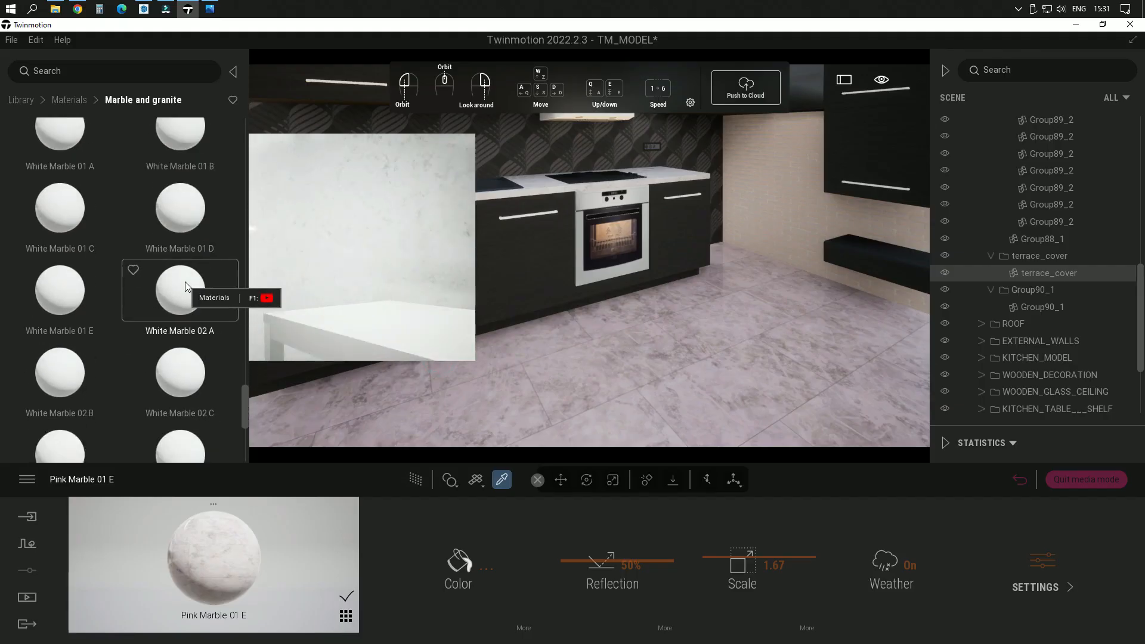
scroll(185, 281, down, 2)
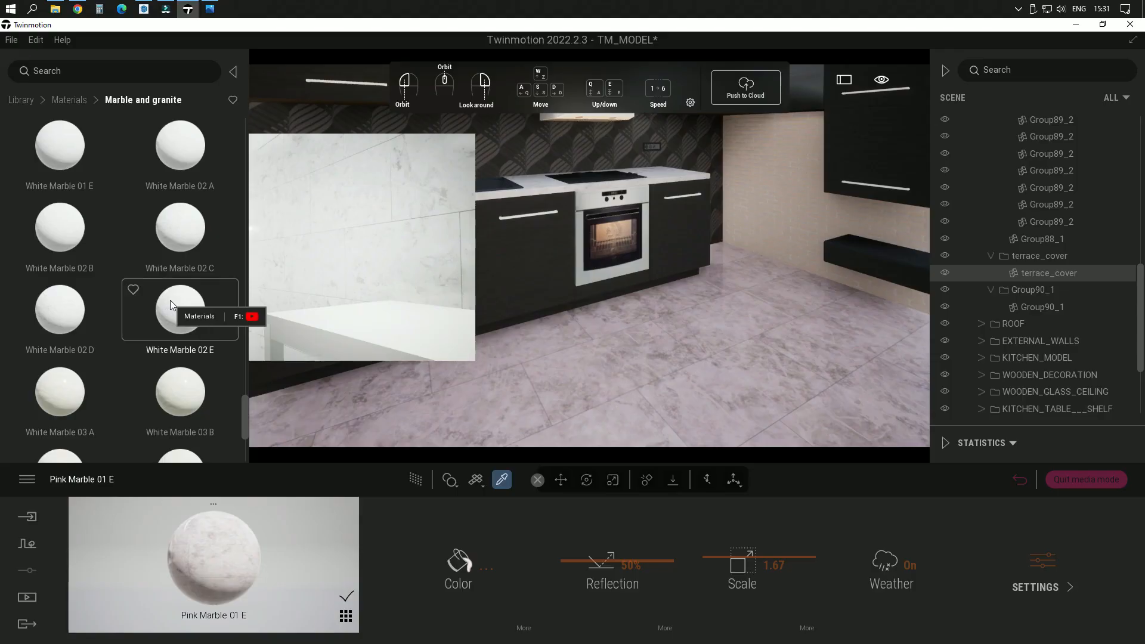
drag(170, 299, 733, 367)
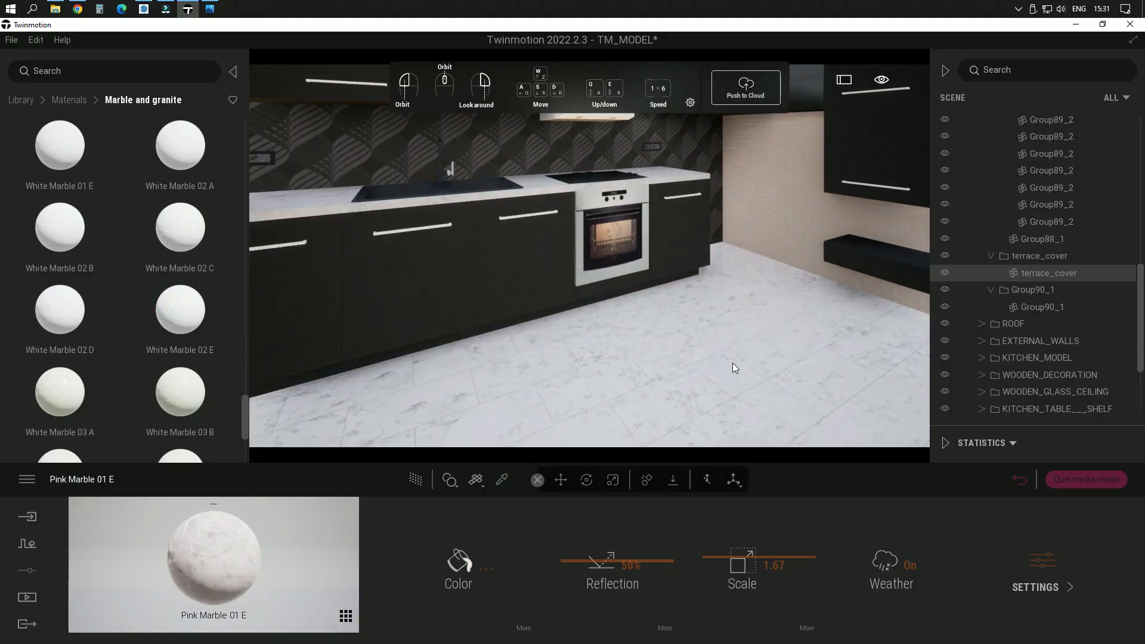
drag(733, 363, 196, 295)
Step: Replace the kitchen floor's material with White Marble 03 E and set its scale to 2.31
scroll(188, 294, down, 2)
scroll(188, 298, down, 2)
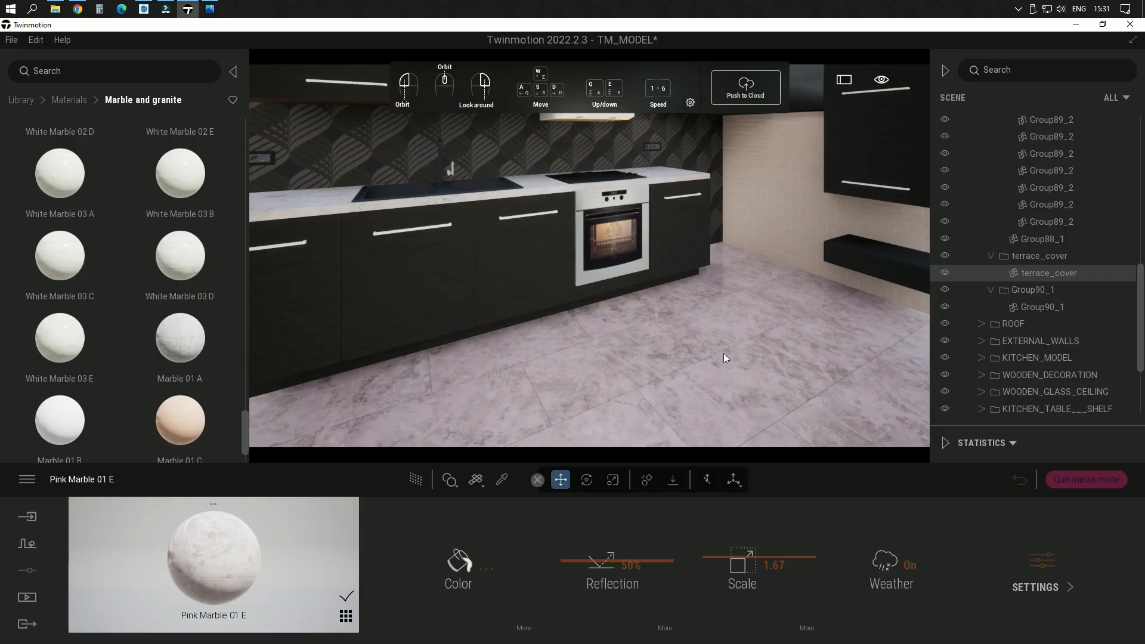
middle_drag(644, 323, 680, 328)
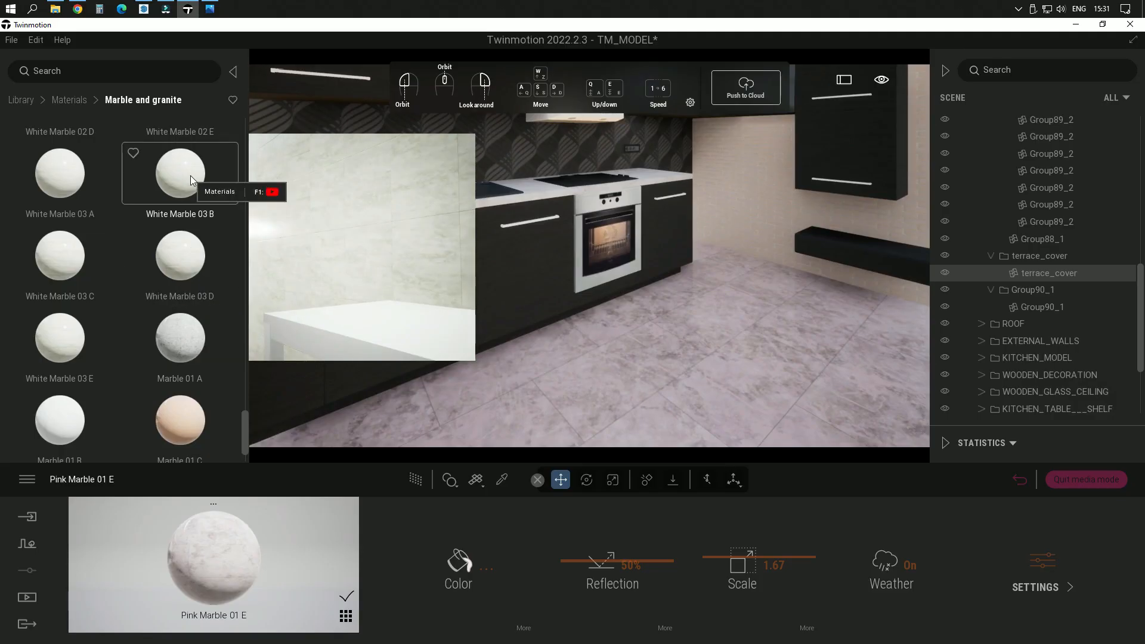
double_click(86, 348)
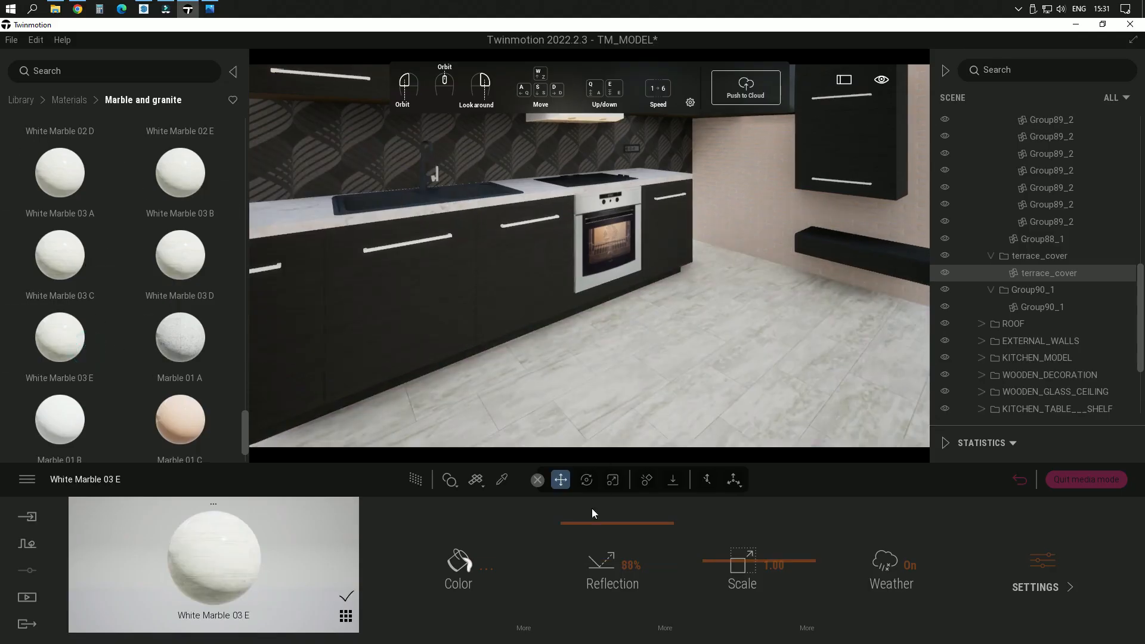
drag(754, 559, 755, 554)
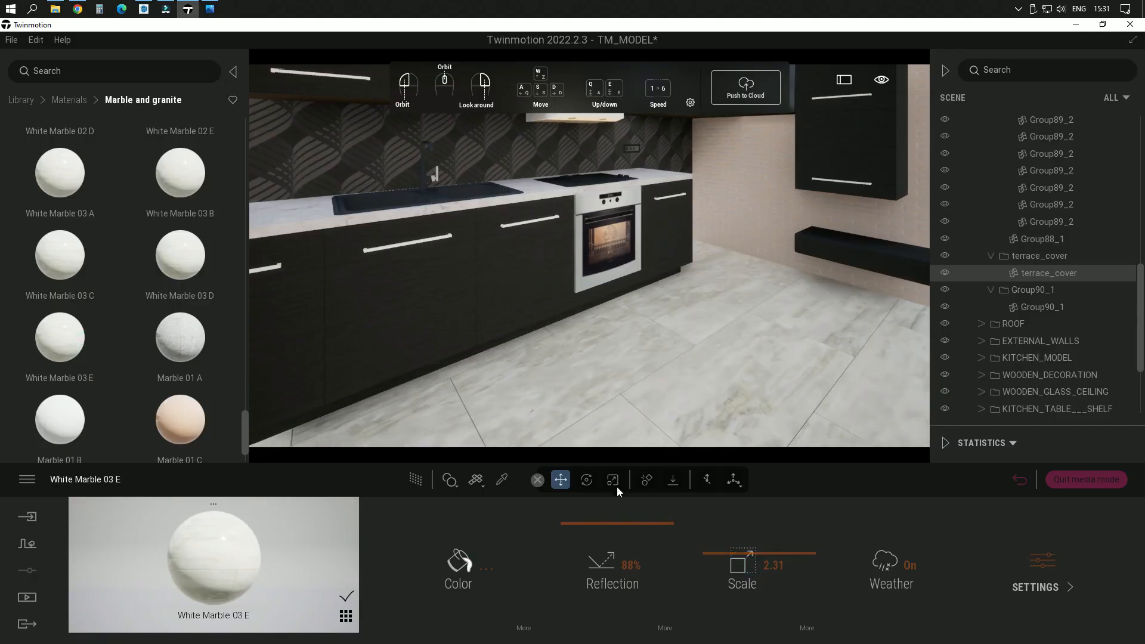
click(502, 479)
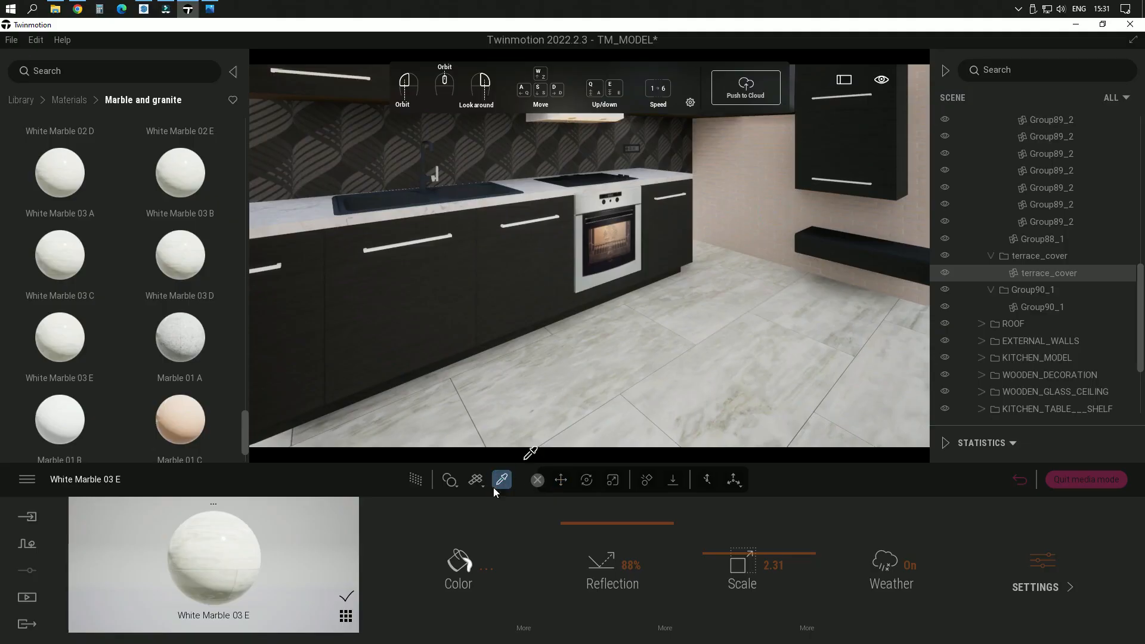
click(458, 562)
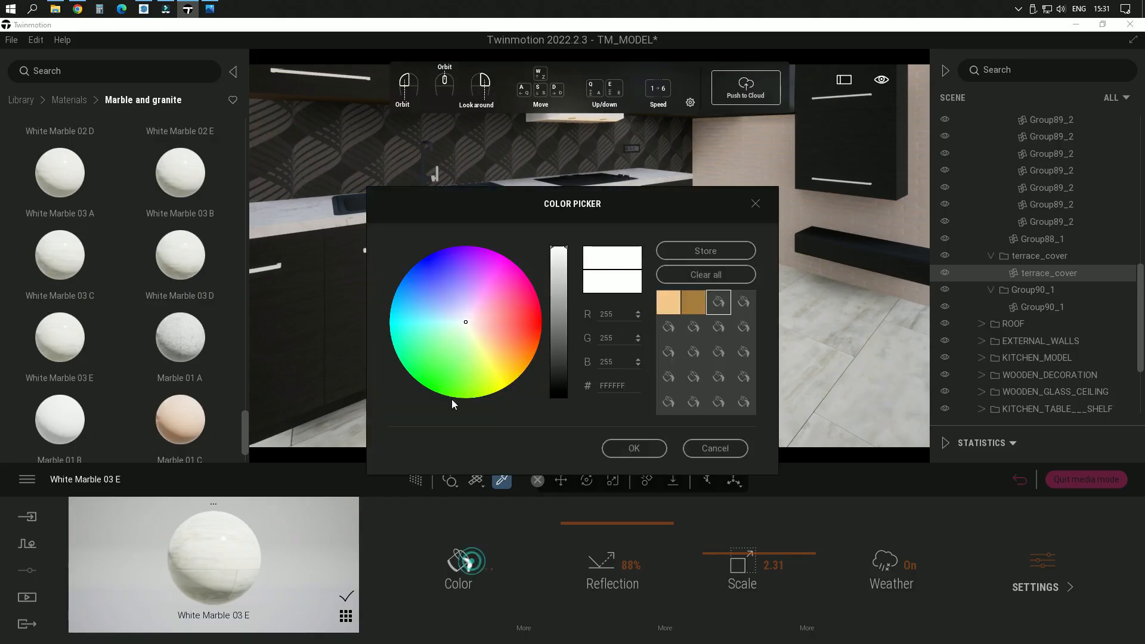
drag(585, 208, 338, 170)
click(466, 411)
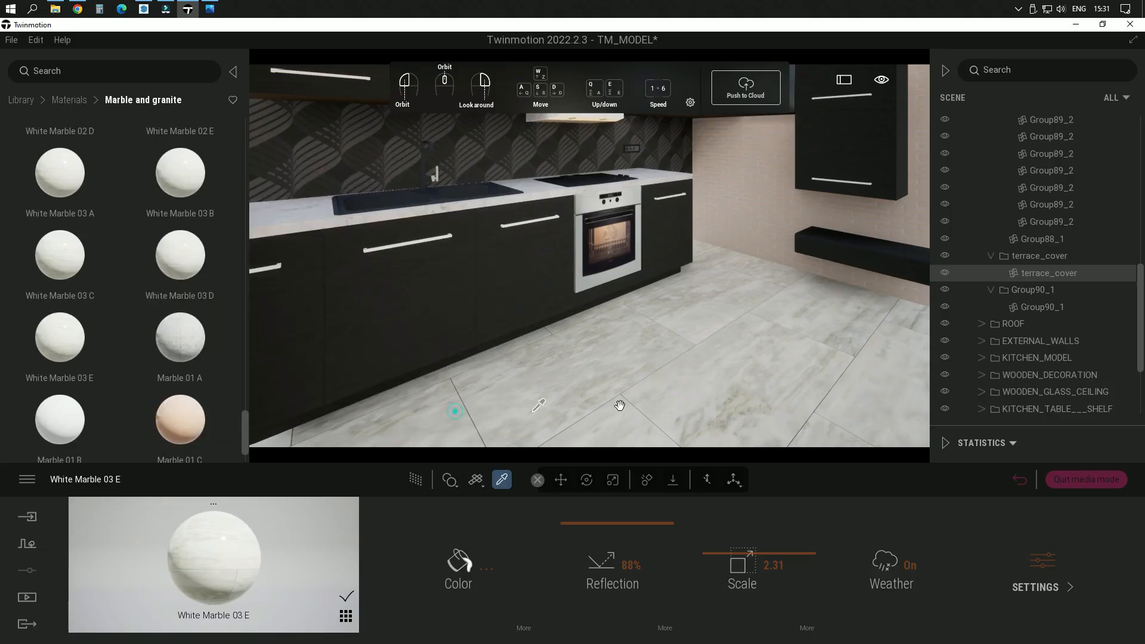
Step: Lighten the kitchen wall's Painted brick 01 color to full brightness and shift its tint to a warm near-white
click(773, 188)
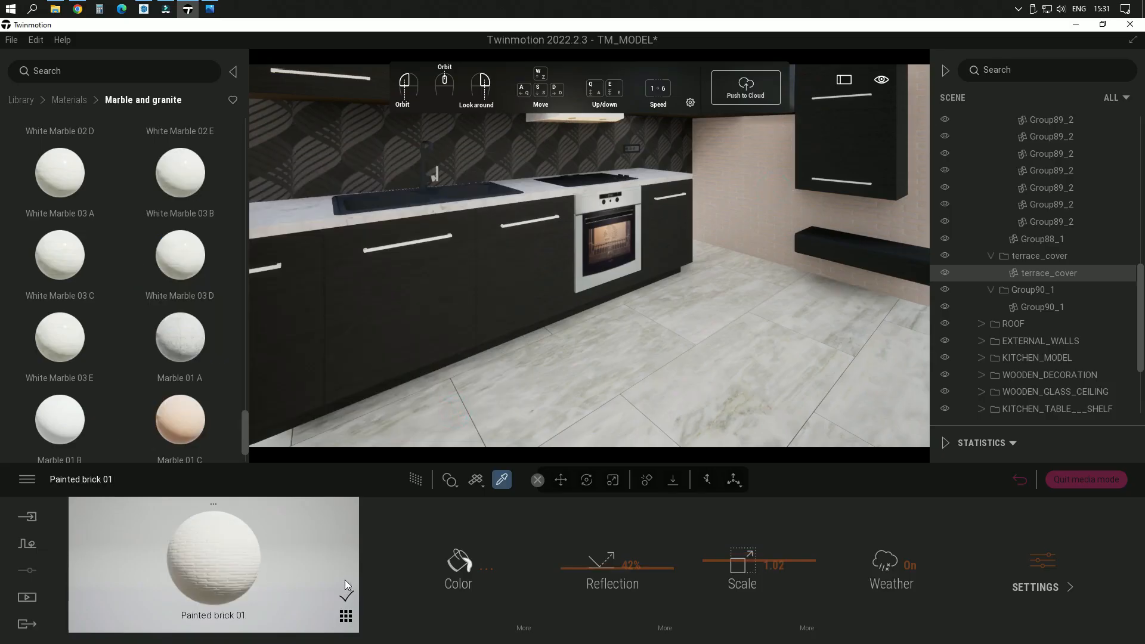
click(461, 563)
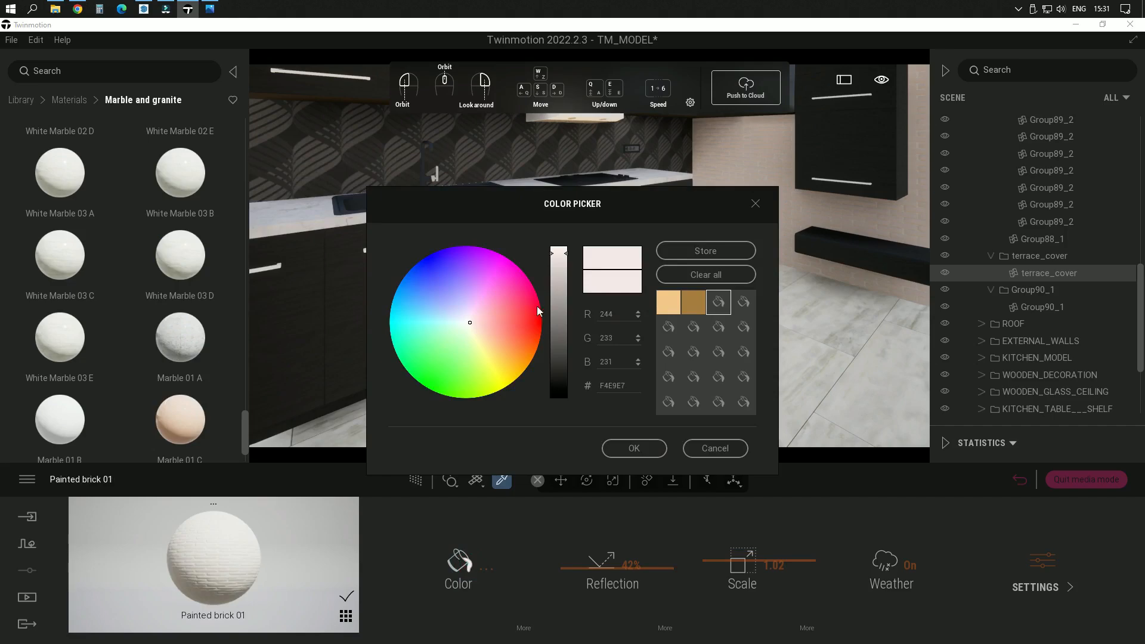
click(564, 246)
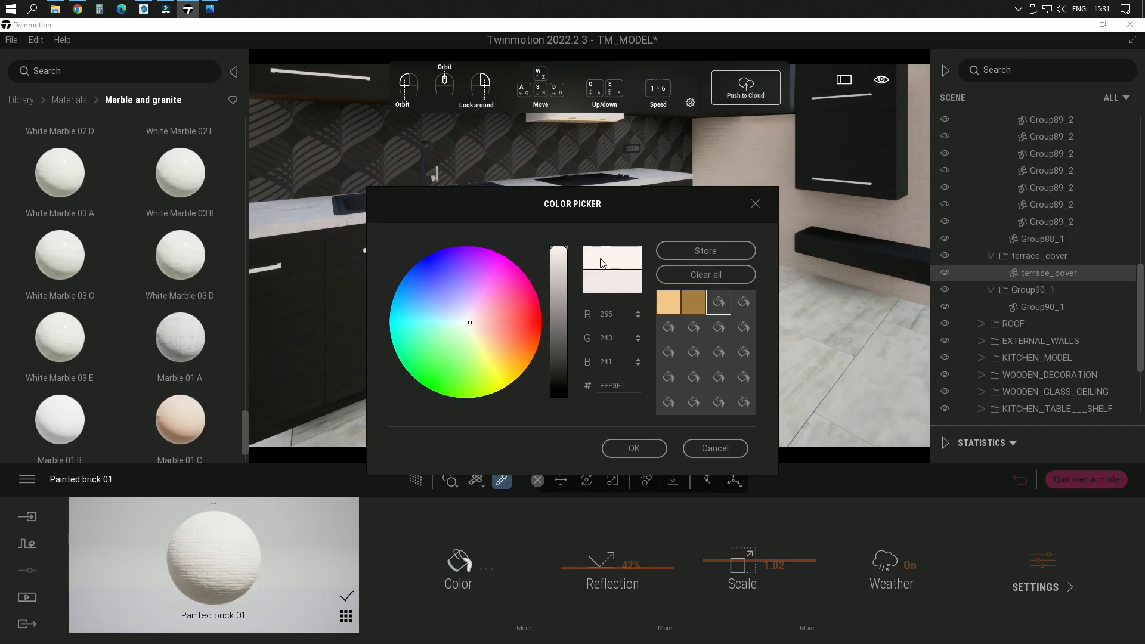
click(469, 326)
click(467, 325)
click(637, 455)
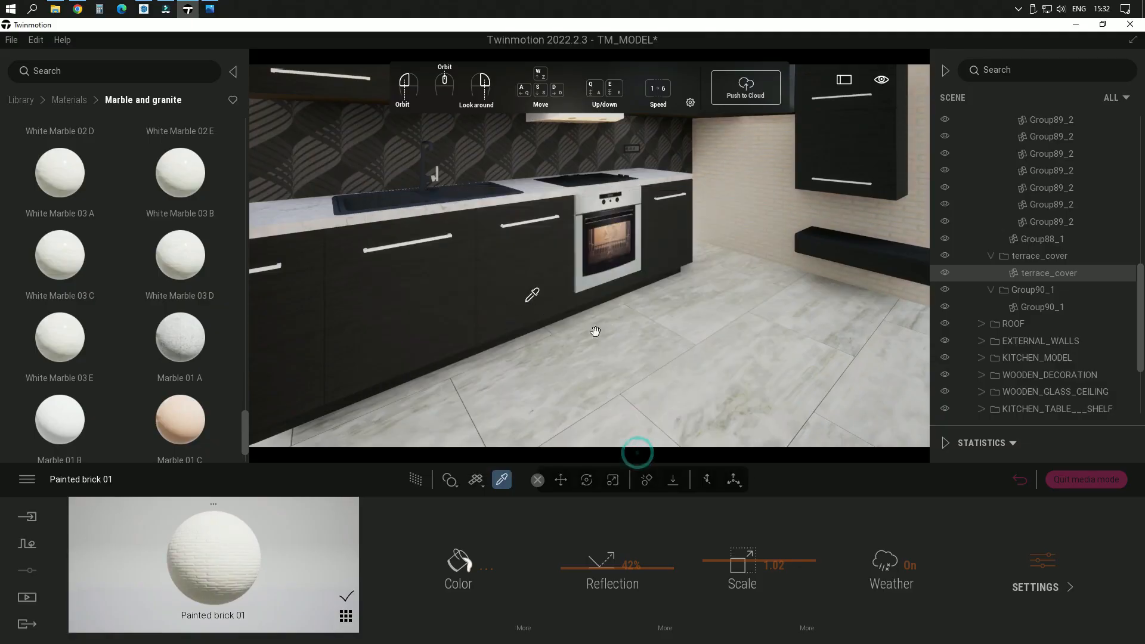
Step: Replace the patterned kitchen backsplash wall's material with Roughcast coating 02 from the Wall coverings materials
drag(596, 331, 669, 332)
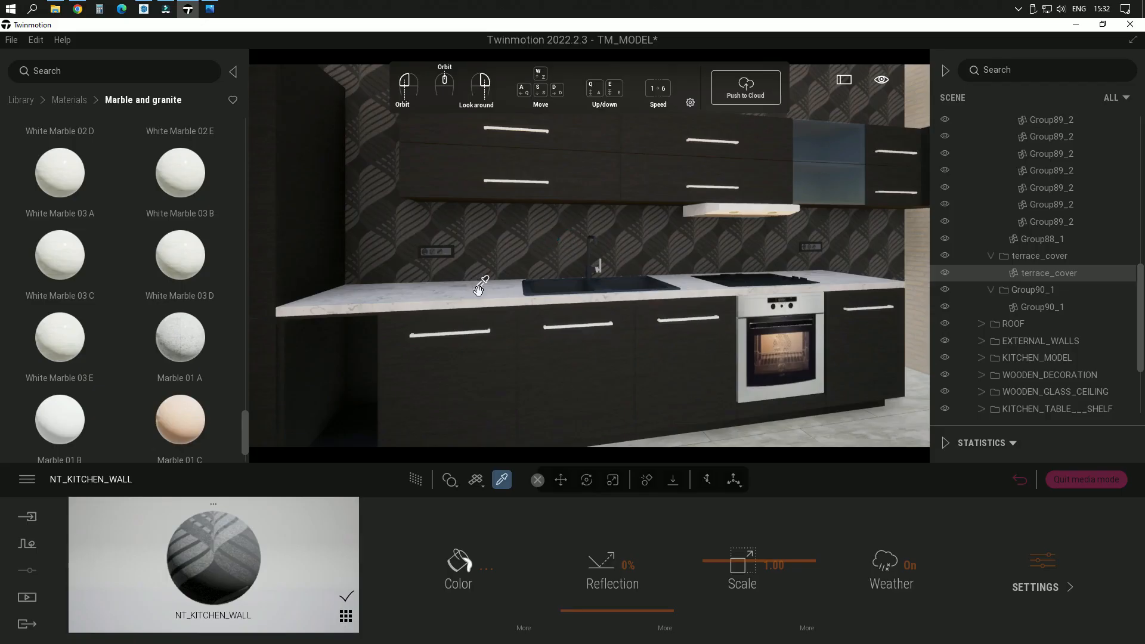
mouse_move(477, 289)
middle_down()
mouse_move(552, 286)
mouse_move(477, 290)
middle_up()
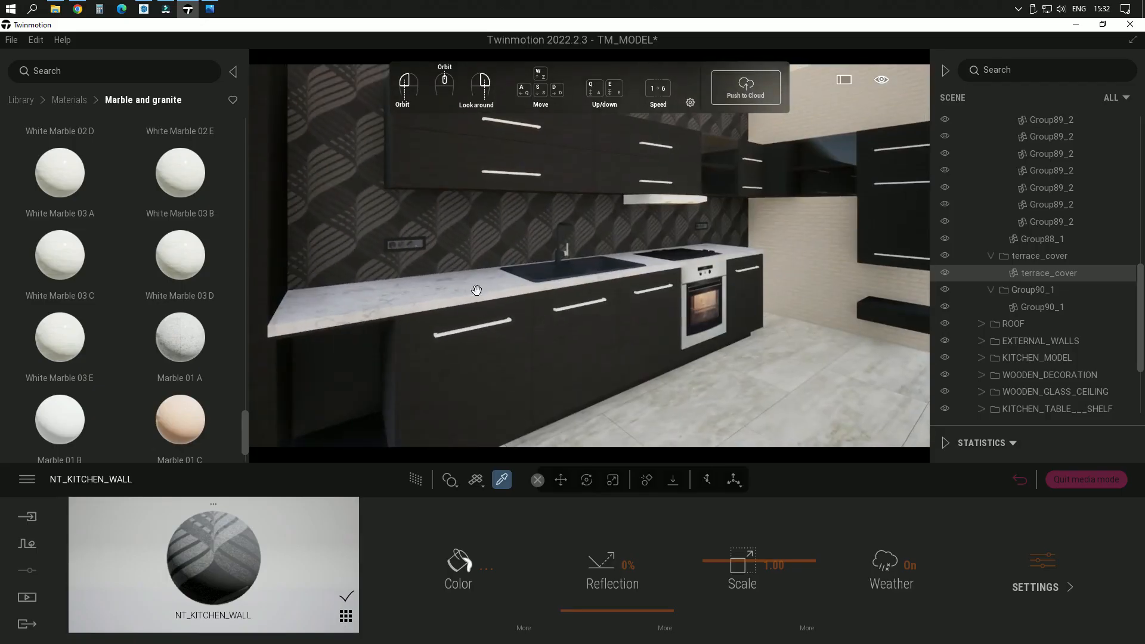
click(69, 101)
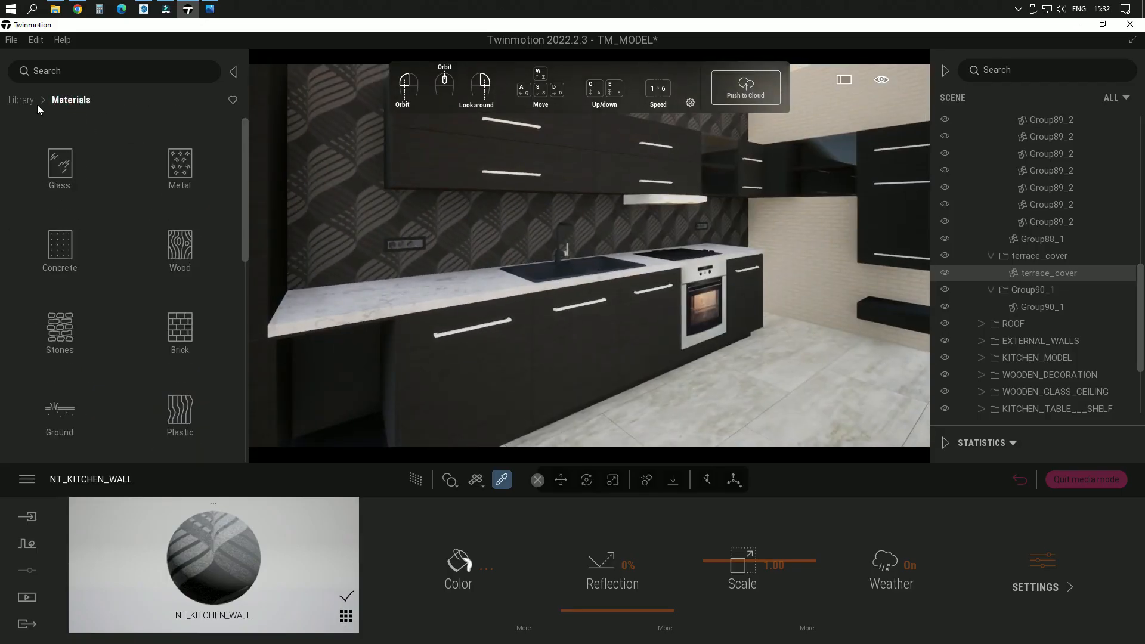
right_drag(703, 370, 658, 347)
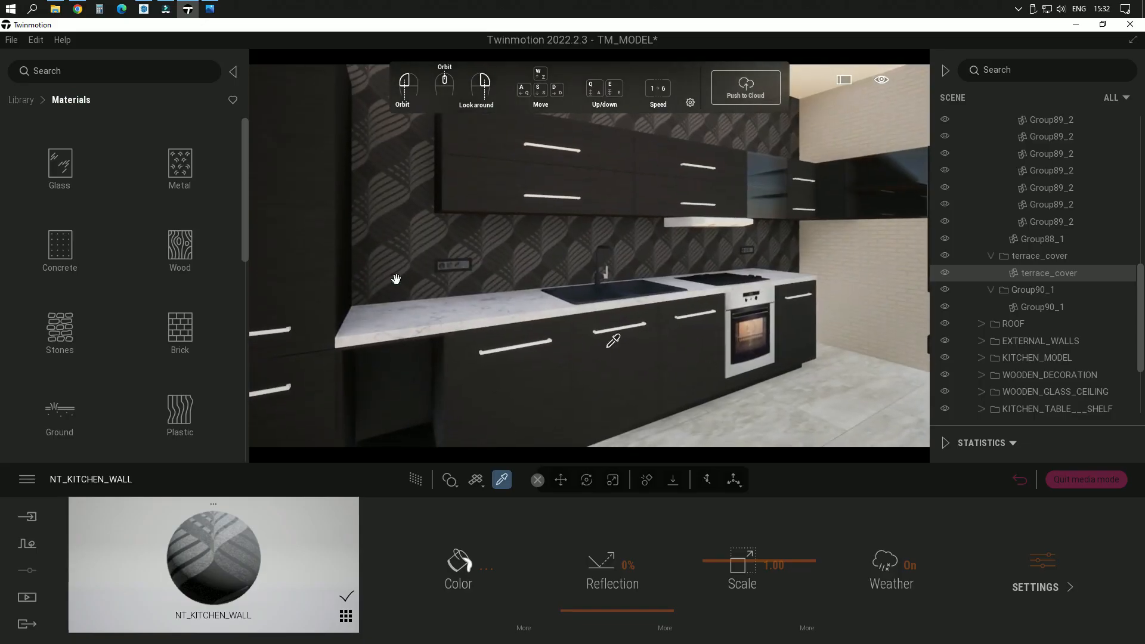
scroll(131, 298, down, 4)
scroll(130, 321, down, 2)
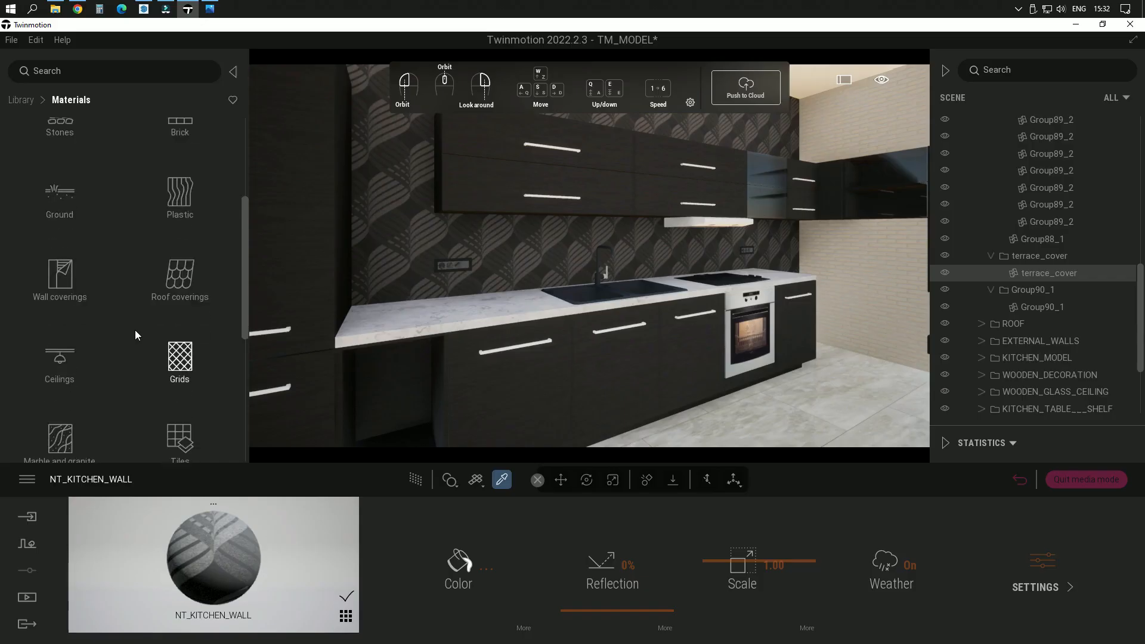
click(63, 274)
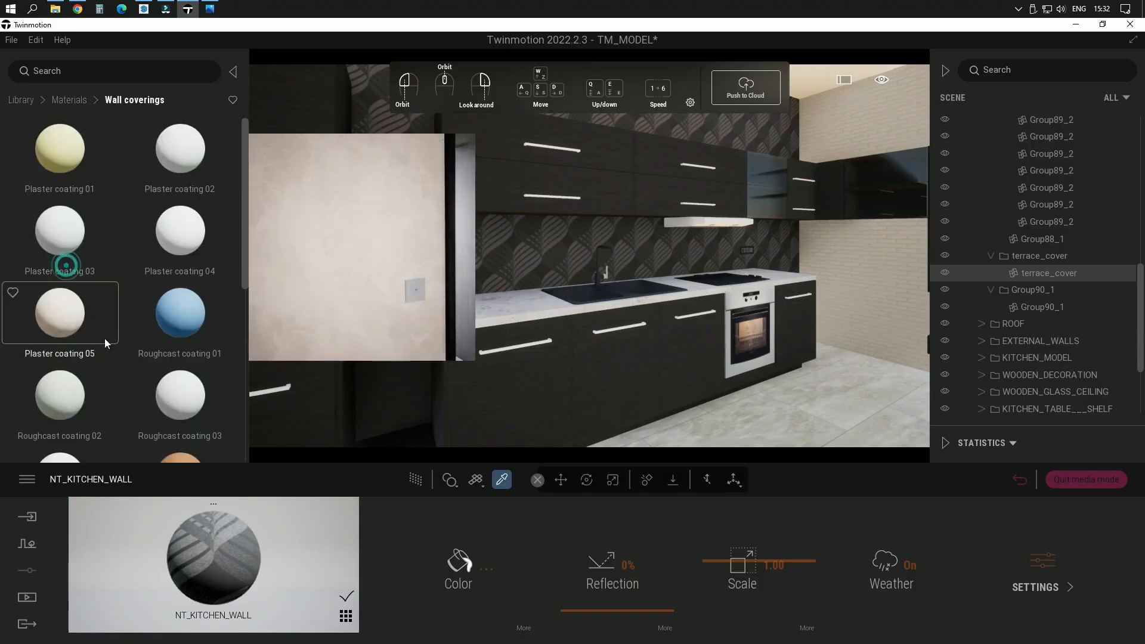
scroll(114, 354, down, 5)
scroll(117, 359, down, 1)
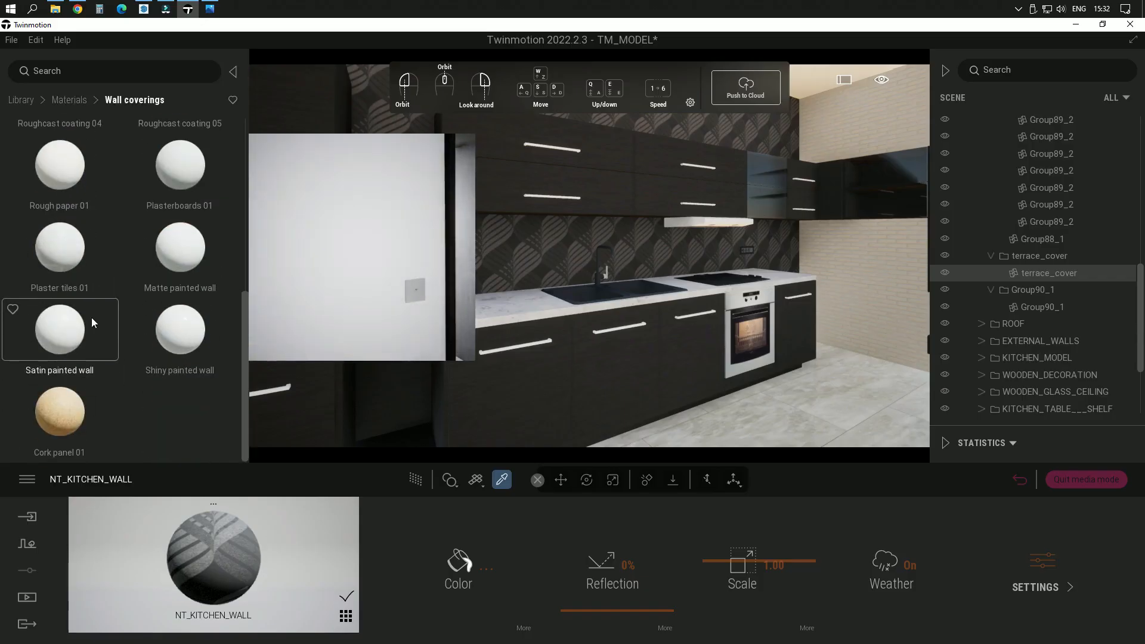
scroll(86, 317, up, 6)
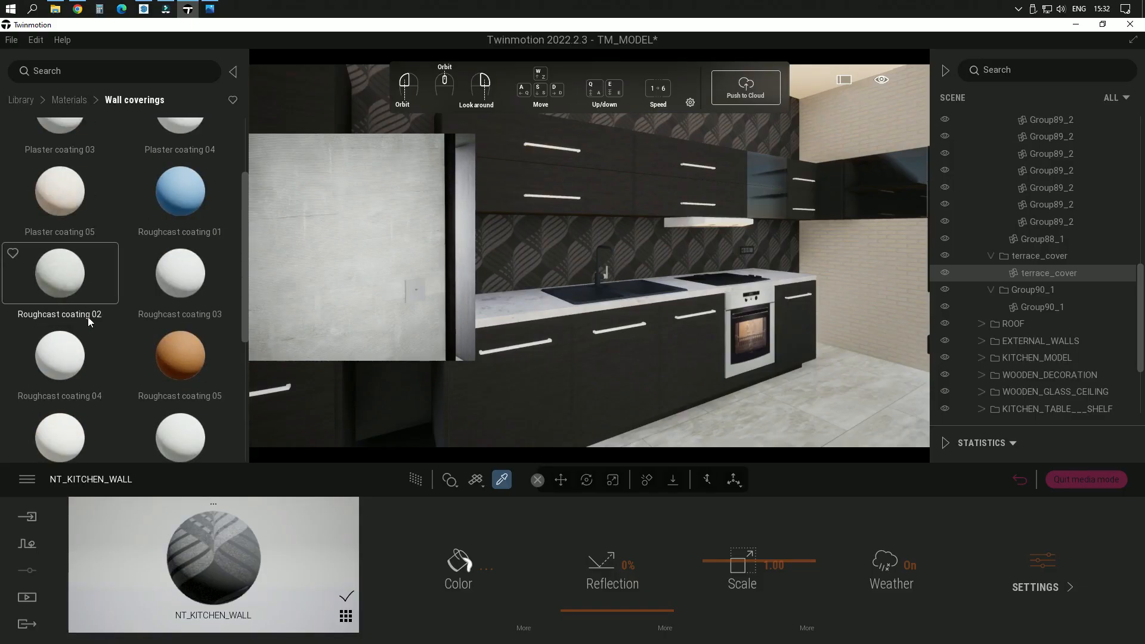
click(92, 286)
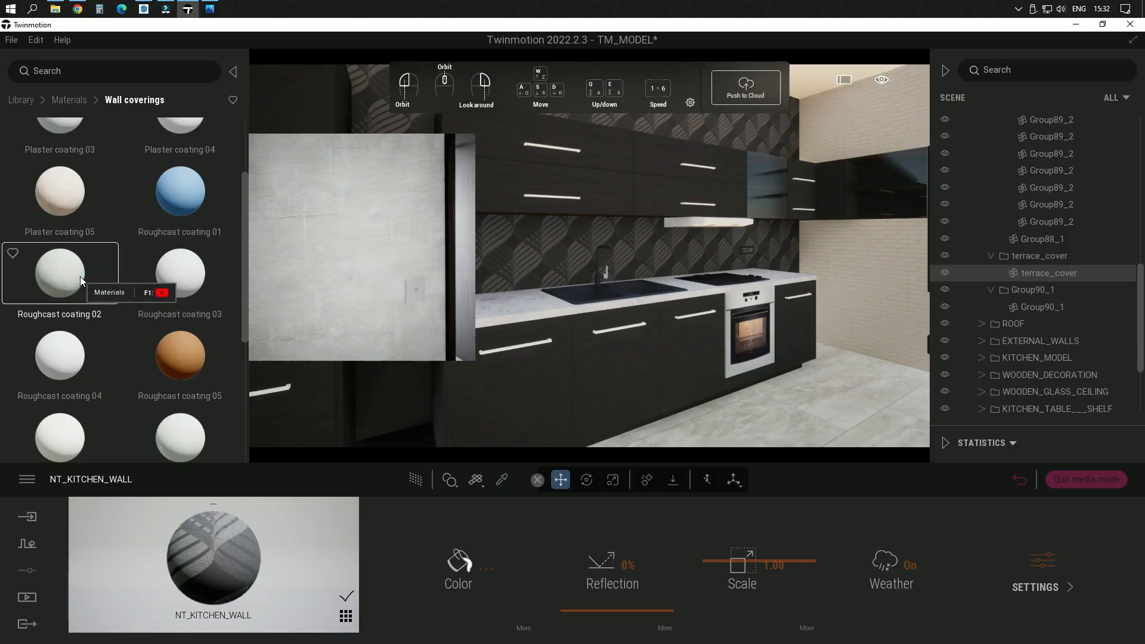
drag(87, 287, 489, 281)
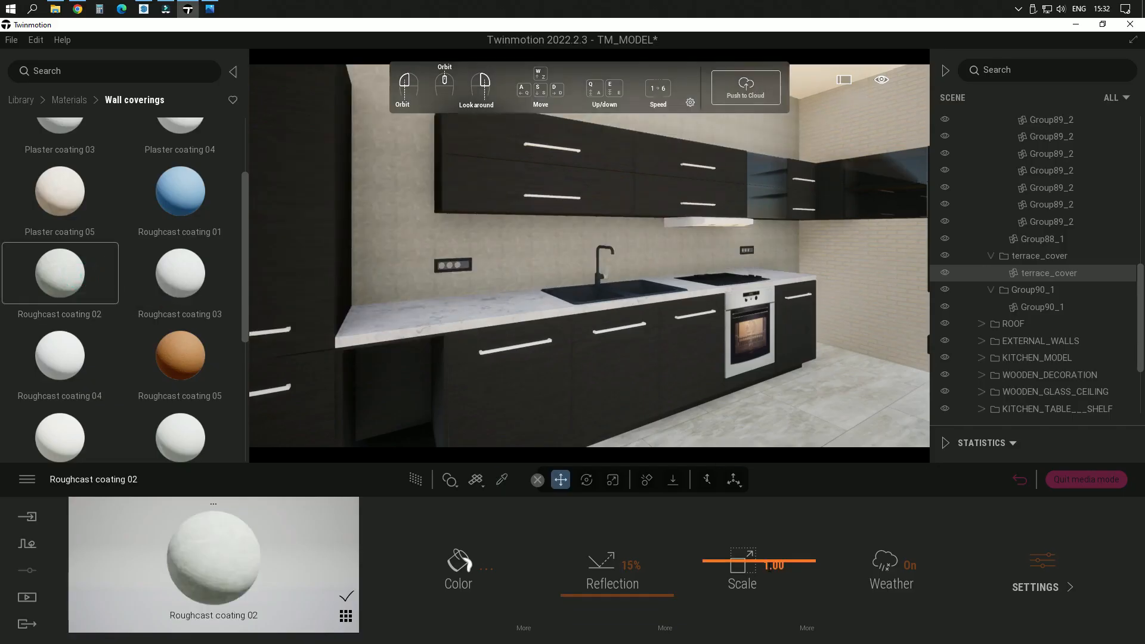
Step: Set the backsplash's Roughcast coating 02 scale to 10.00 and shift its color from white to a pale warm yellow tint
drag(778, 559, 774, 499)
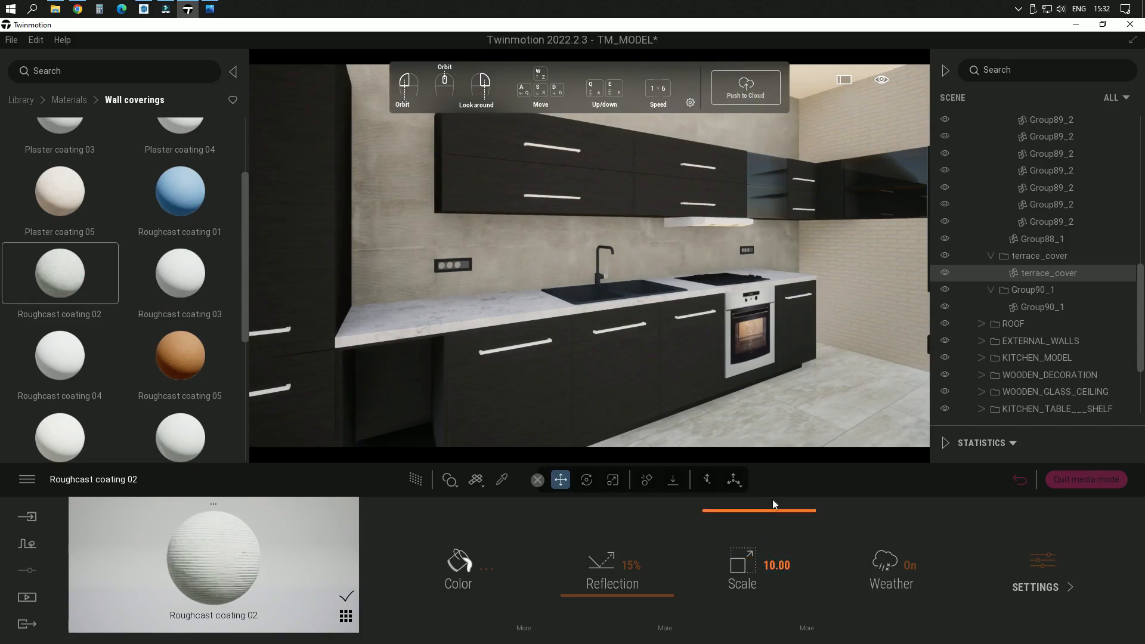
right_drag(624, 324, 649, 297)
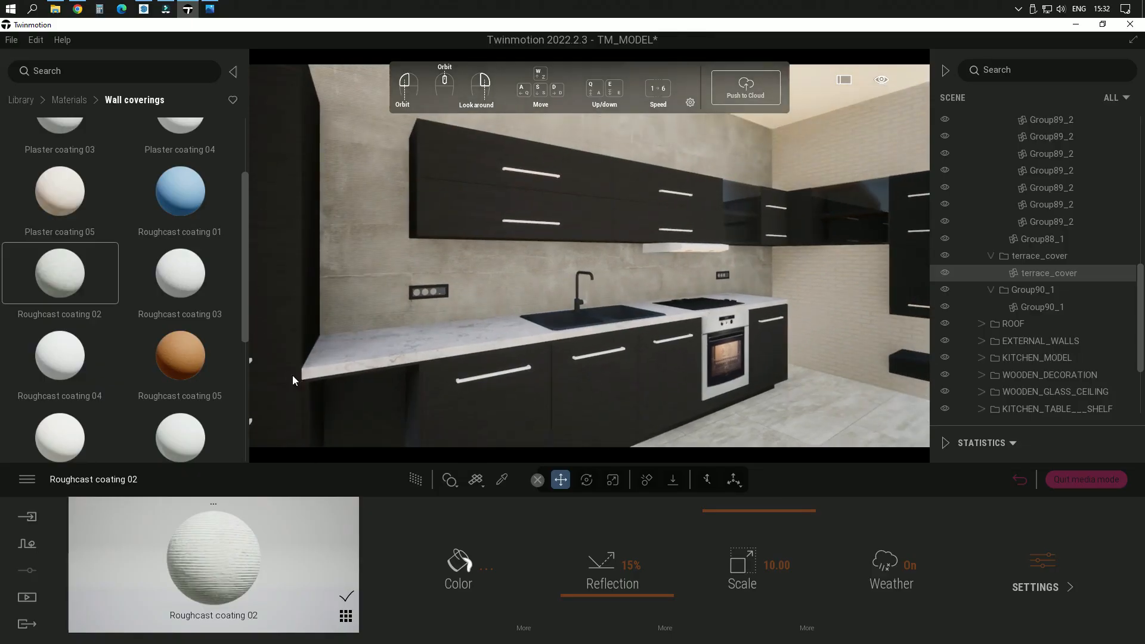
click(468, 571)
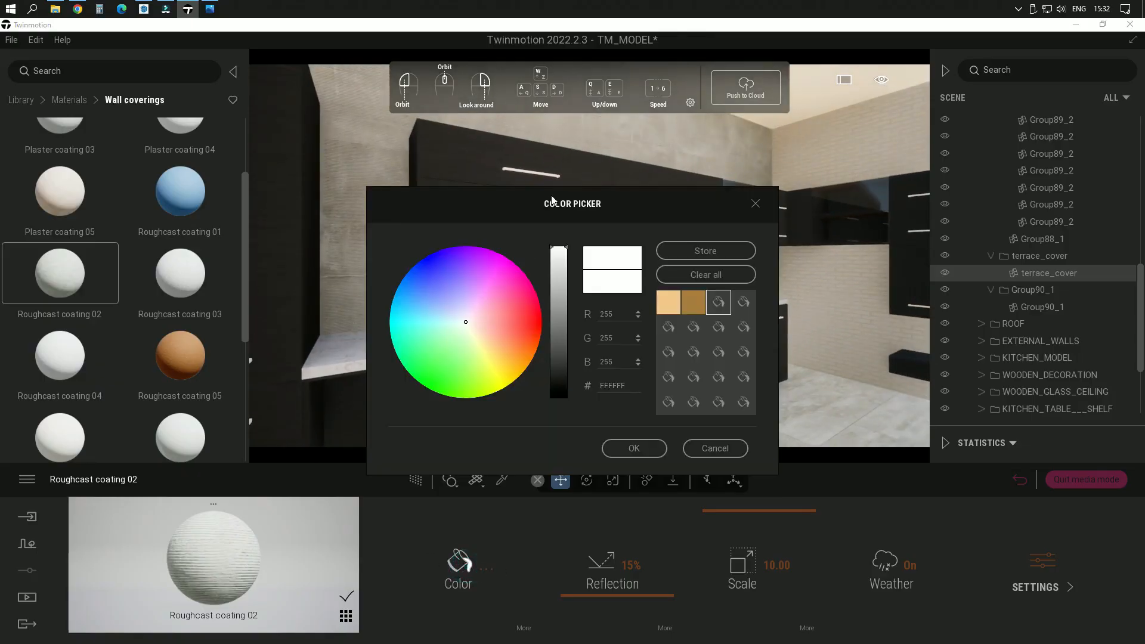
drag(551, 203, 187, 111)
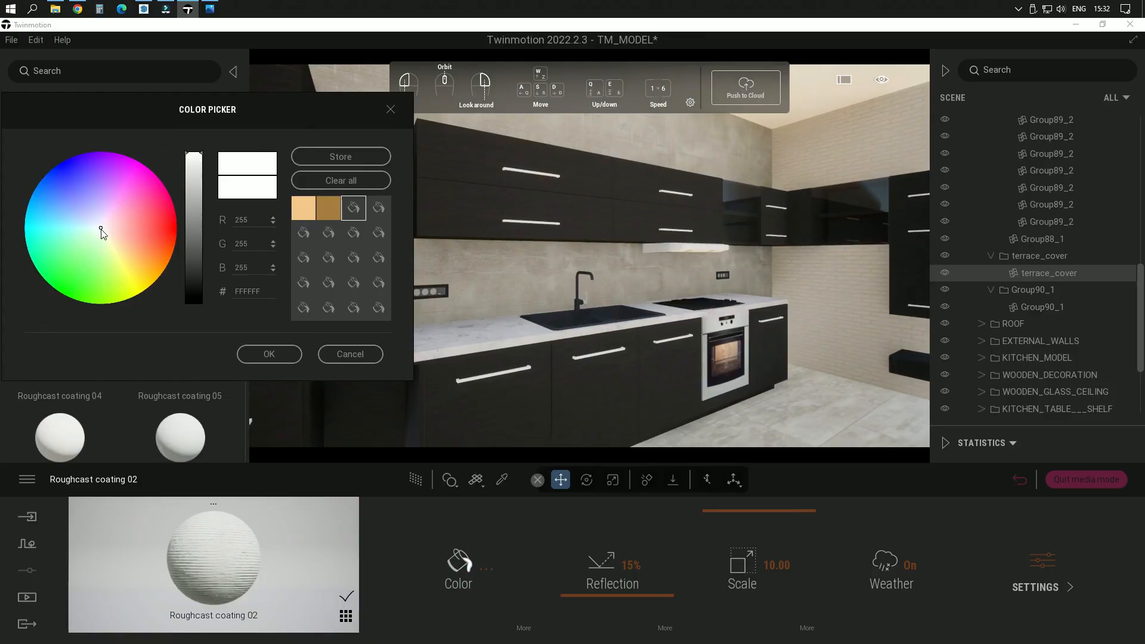
mouse_move(102, 229)
mouse_down()
mouse_move(125, 270)
mouse_move(115, 248)
mouse_up()
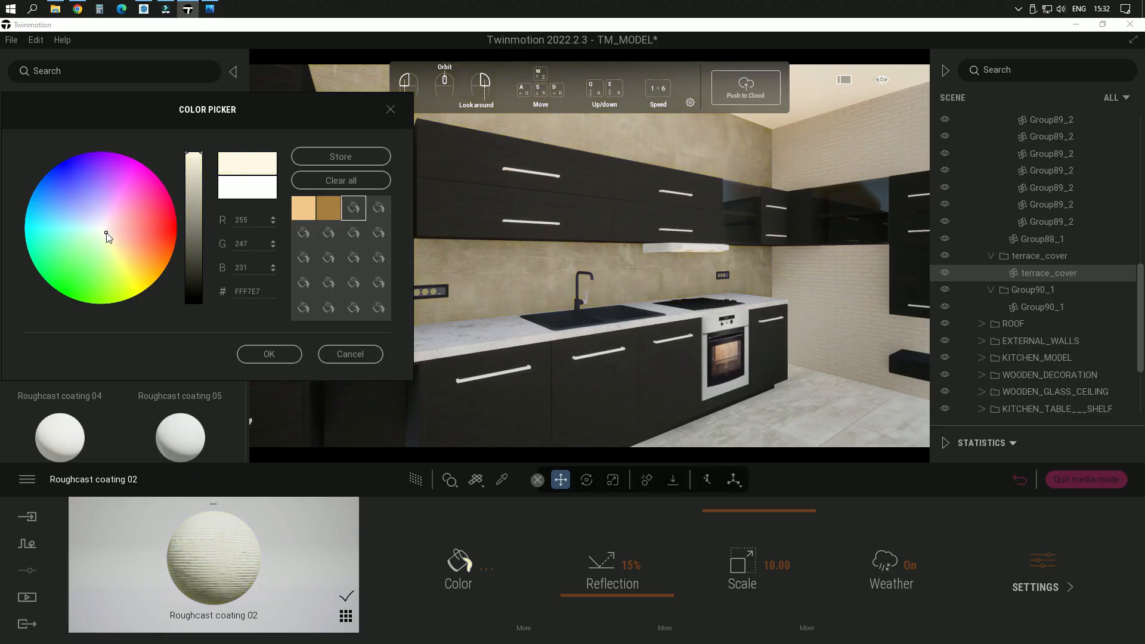
click(272, 359)
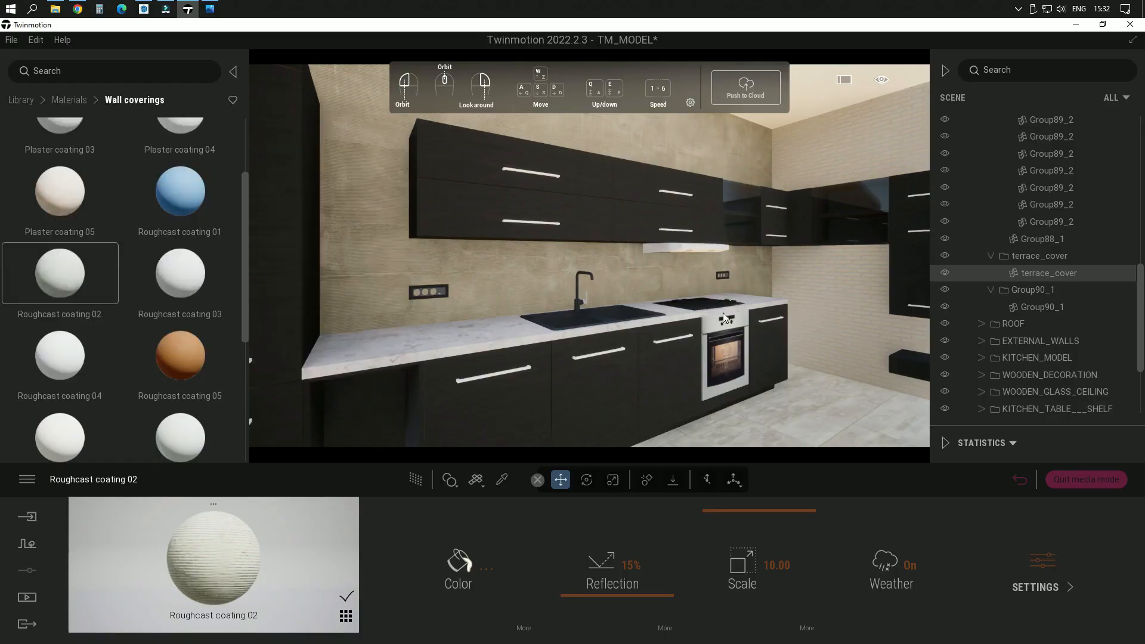
Step: Replace the dark material of the kitchen's lower and tall cabinet fronts with the Ash 05 G wood
mouse_move(723, 312)
middle_down()
mouse_move(596, 310)
mouse_move(737, 309)
middle_up()
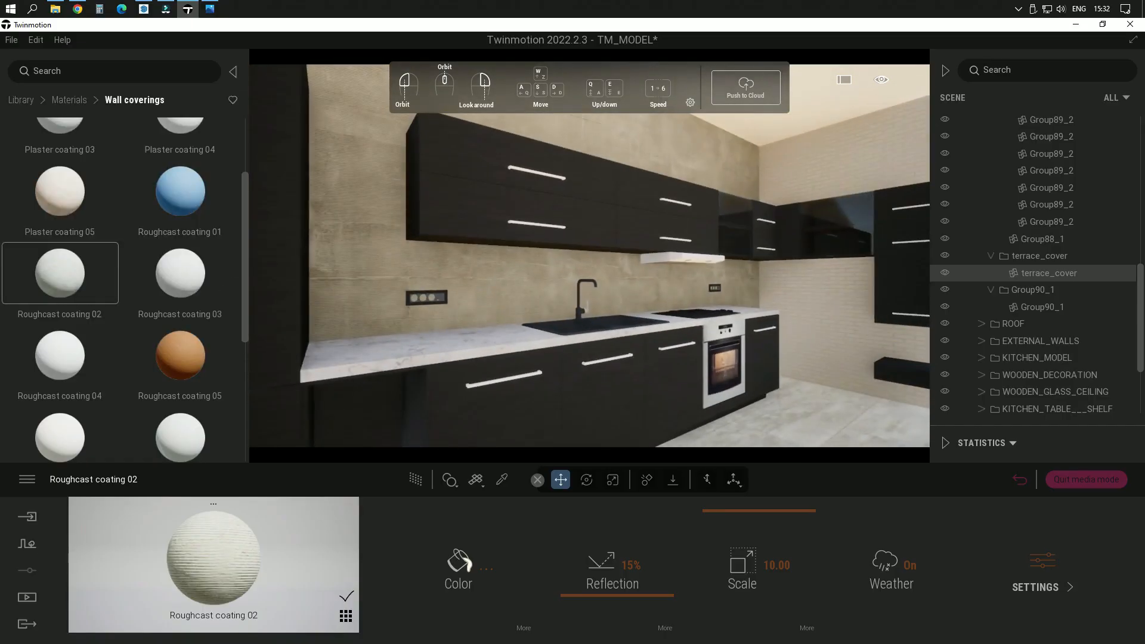
mouse_move(654, 318)
middle_down()
mouse_move(706, 317)
mouse_move(655, 318)
middle_up()
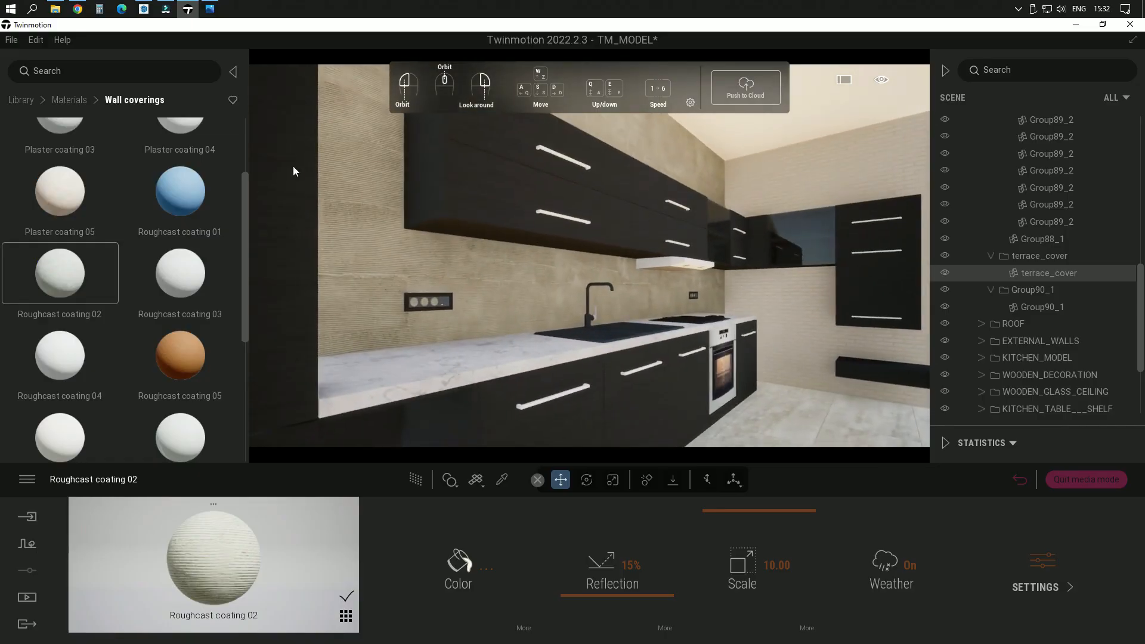
click(78, 99)
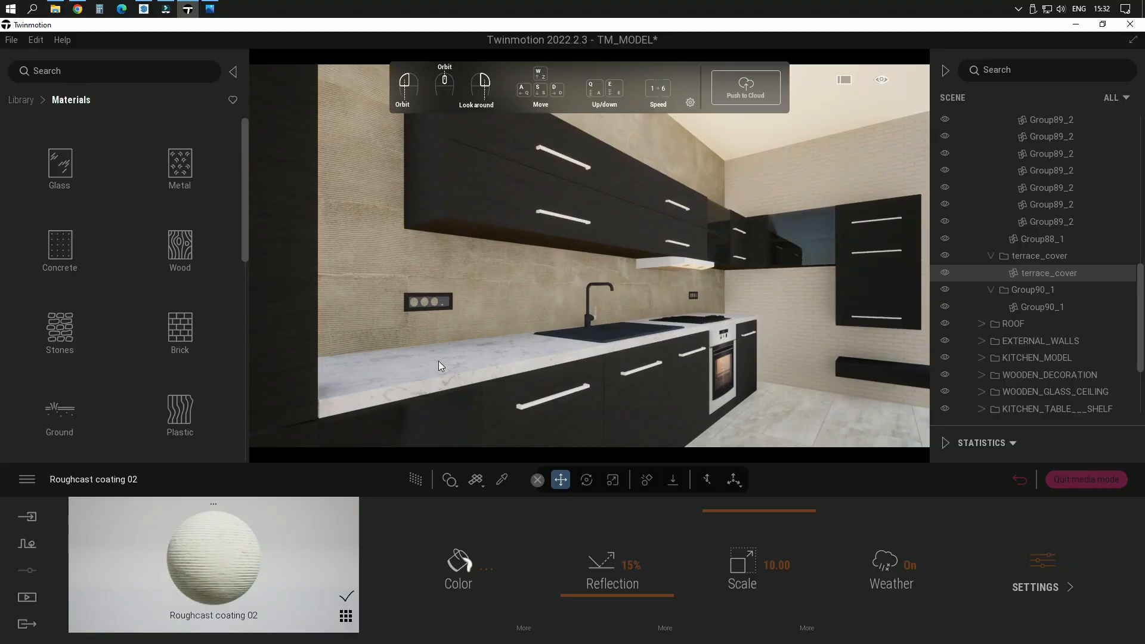
right_drag(740, 367, 584, 347)
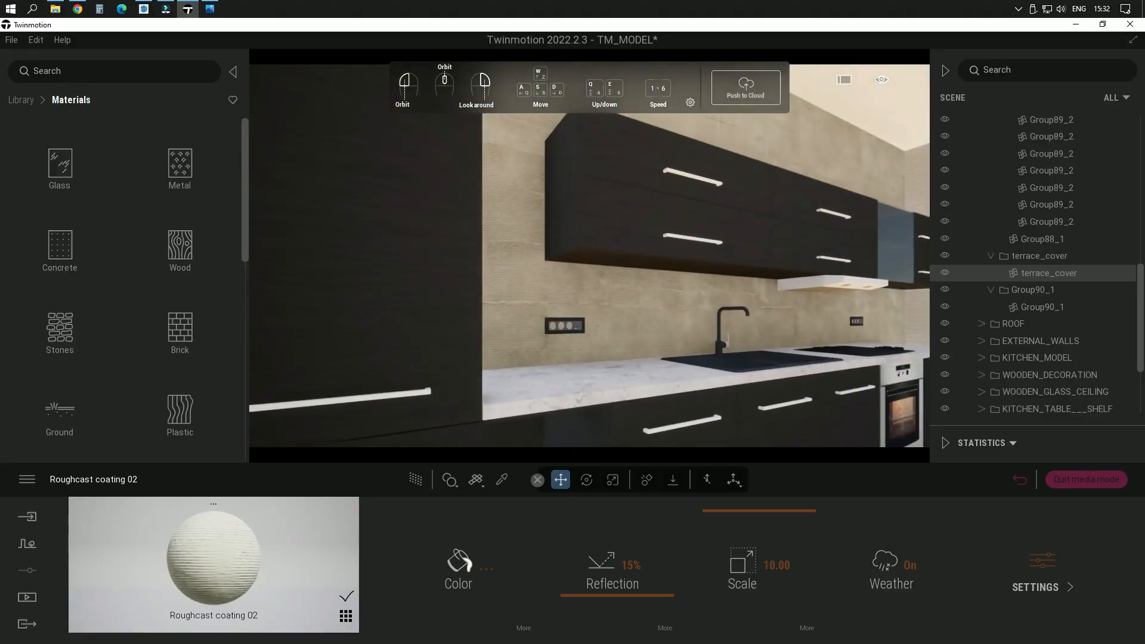
scroll(606, 254, down, 5)
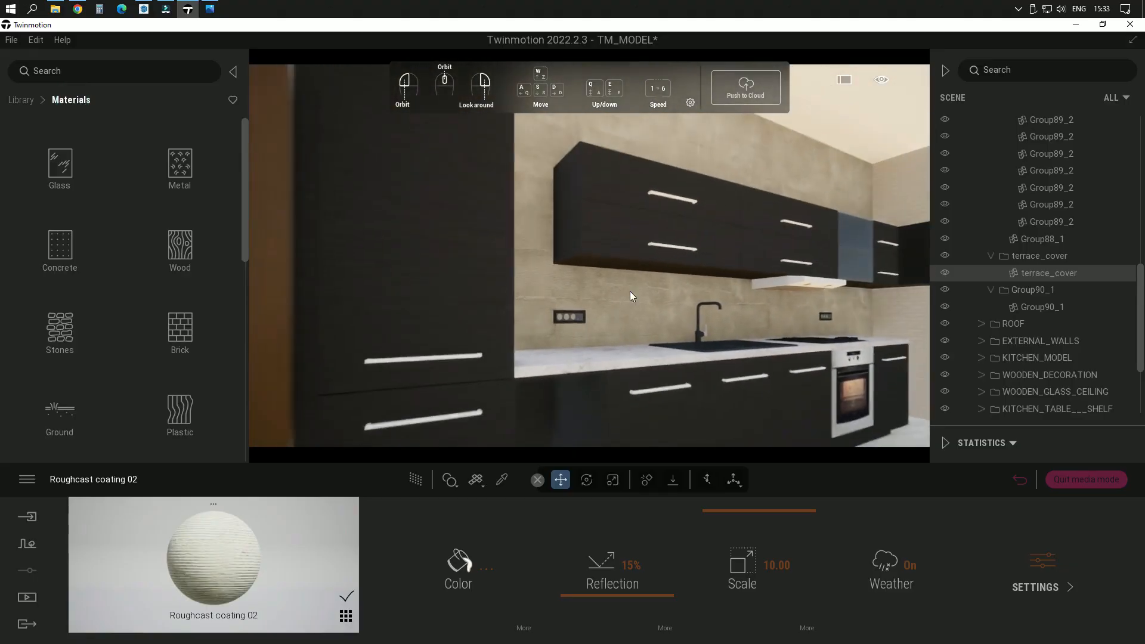
right_drag(667, 374, 653, 421)
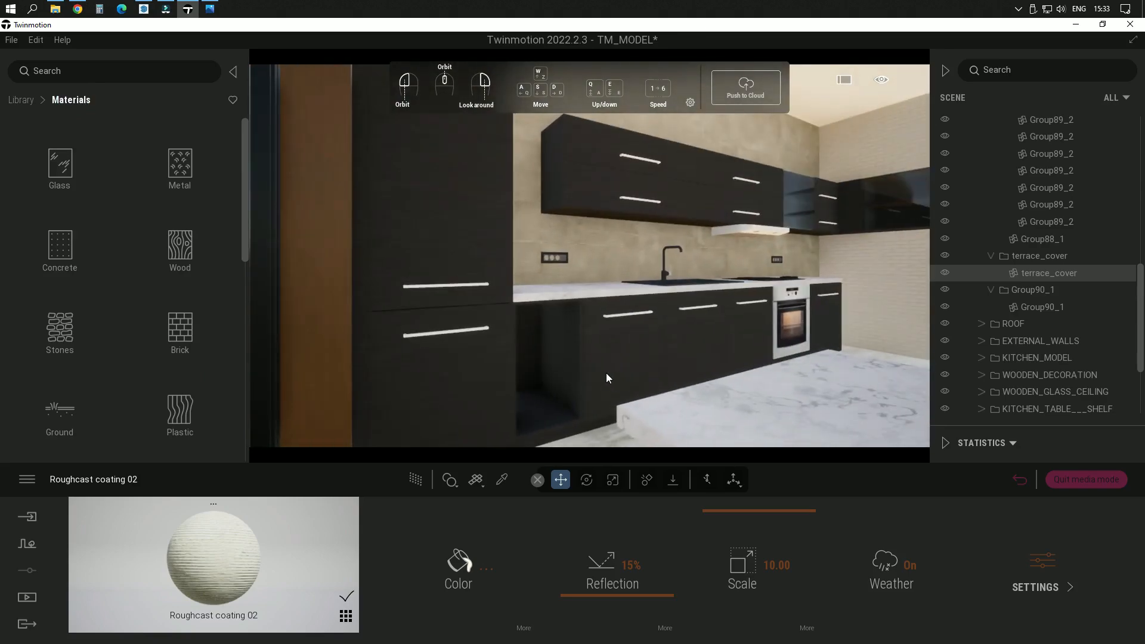
scroll(607, 374, up, 4)
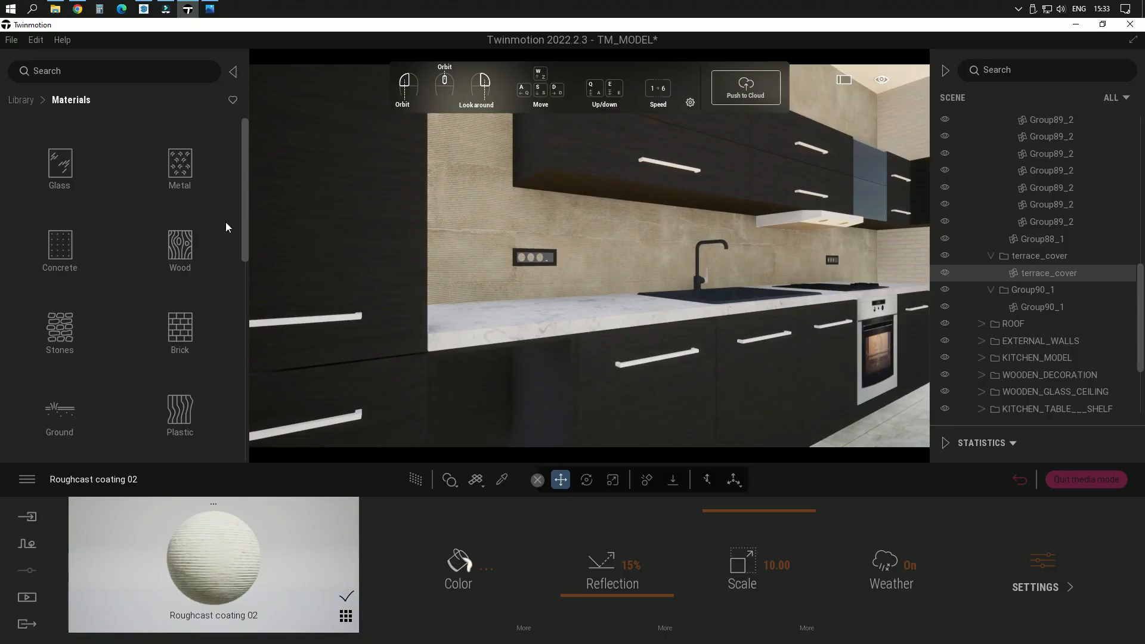
click(180, 246)
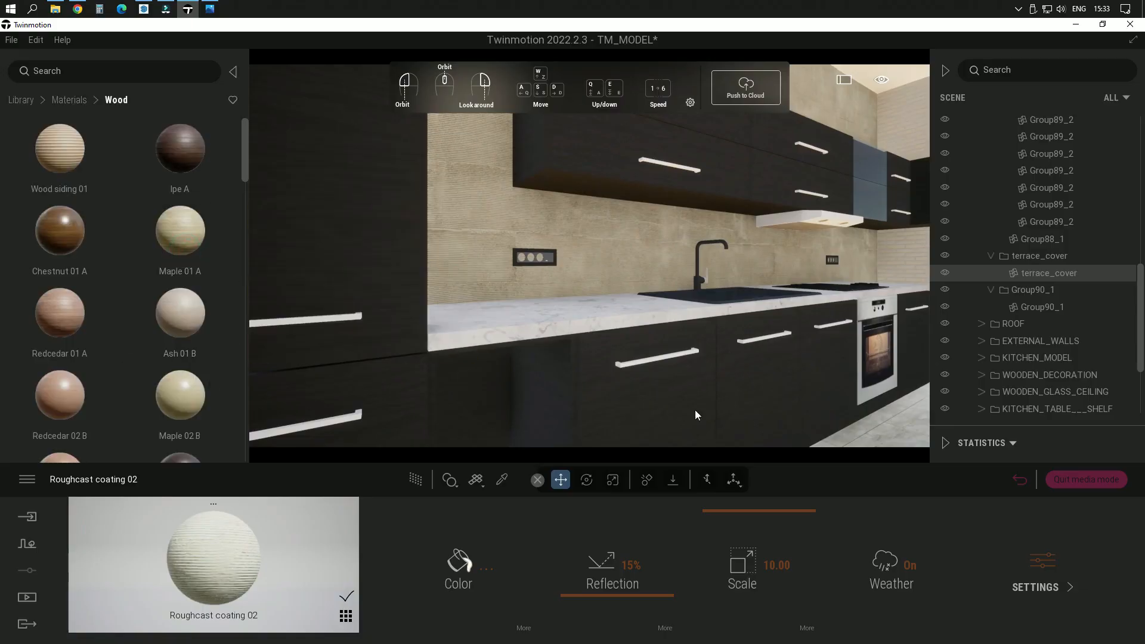
scroll(135, 309, down, 3)
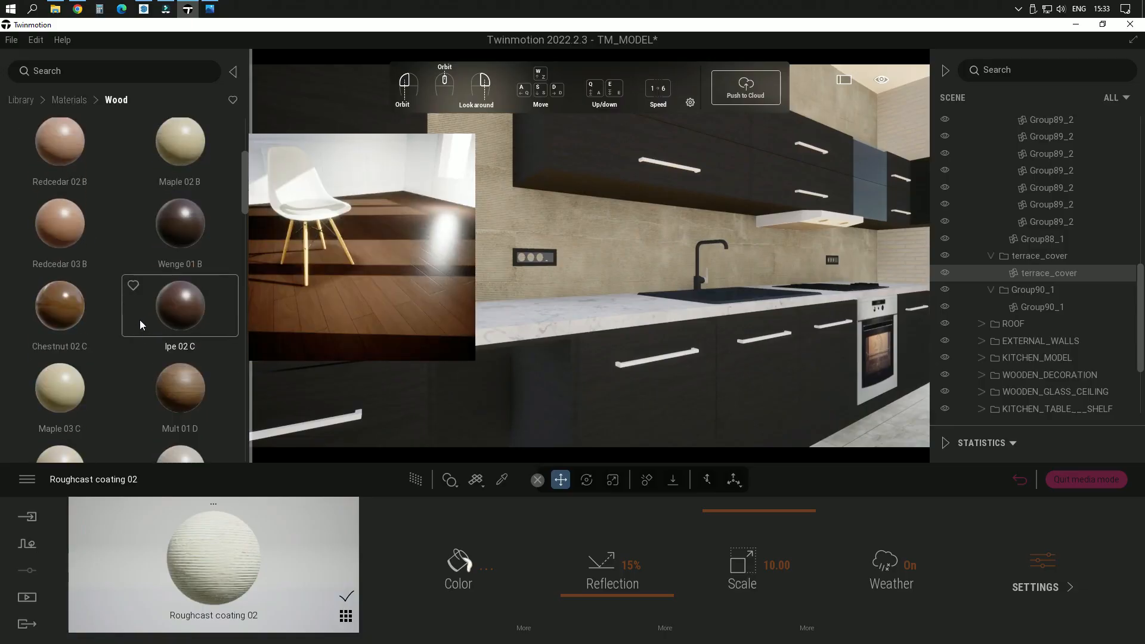
scroll(152, 340, down, 2)
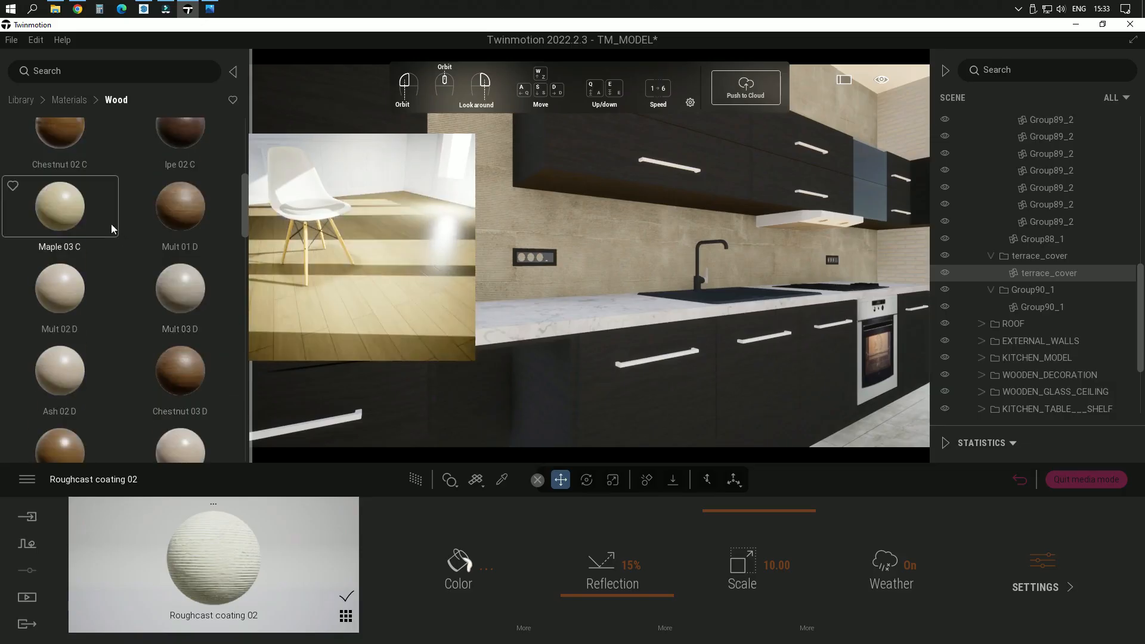
scroll(97, 334, down, 4)
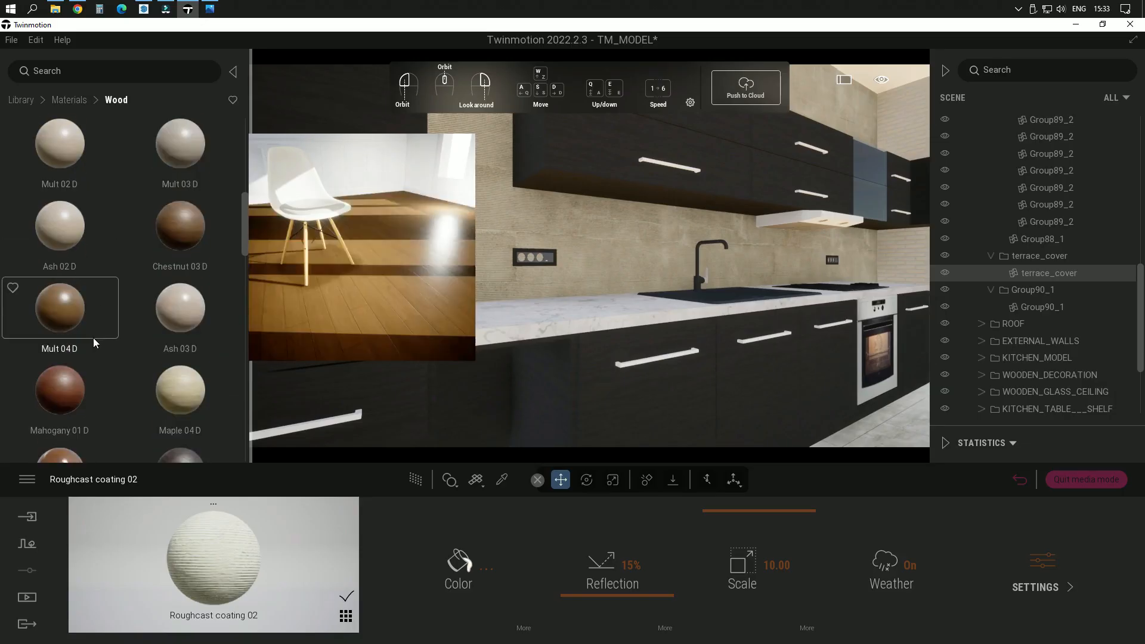
scroll(108, 349, down, 4)
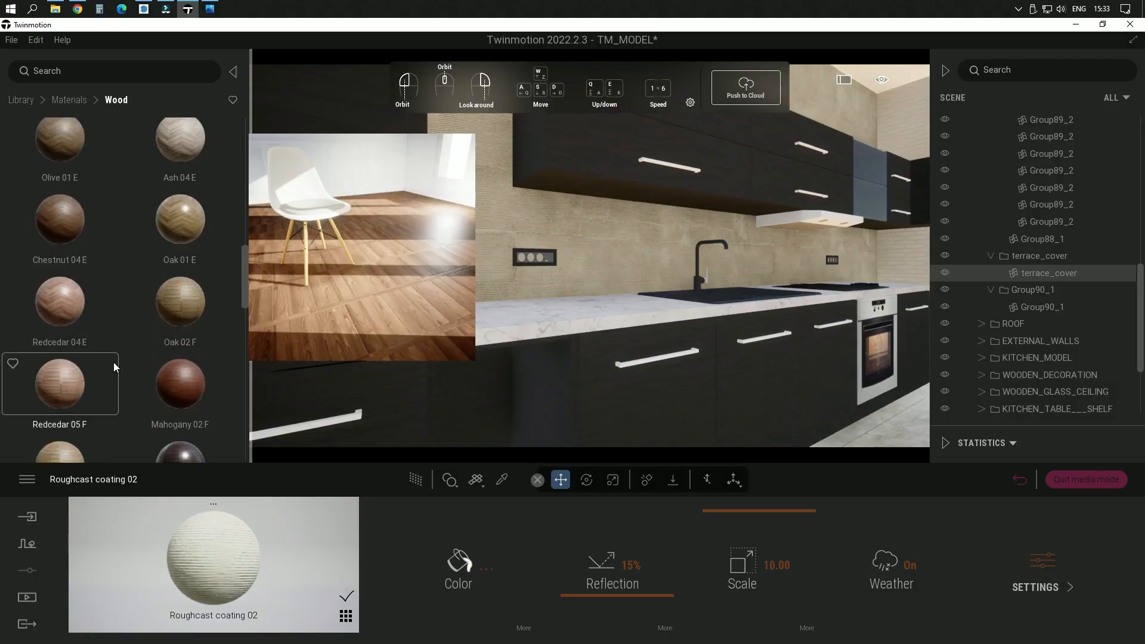
scroll(113, 370, down, 3)
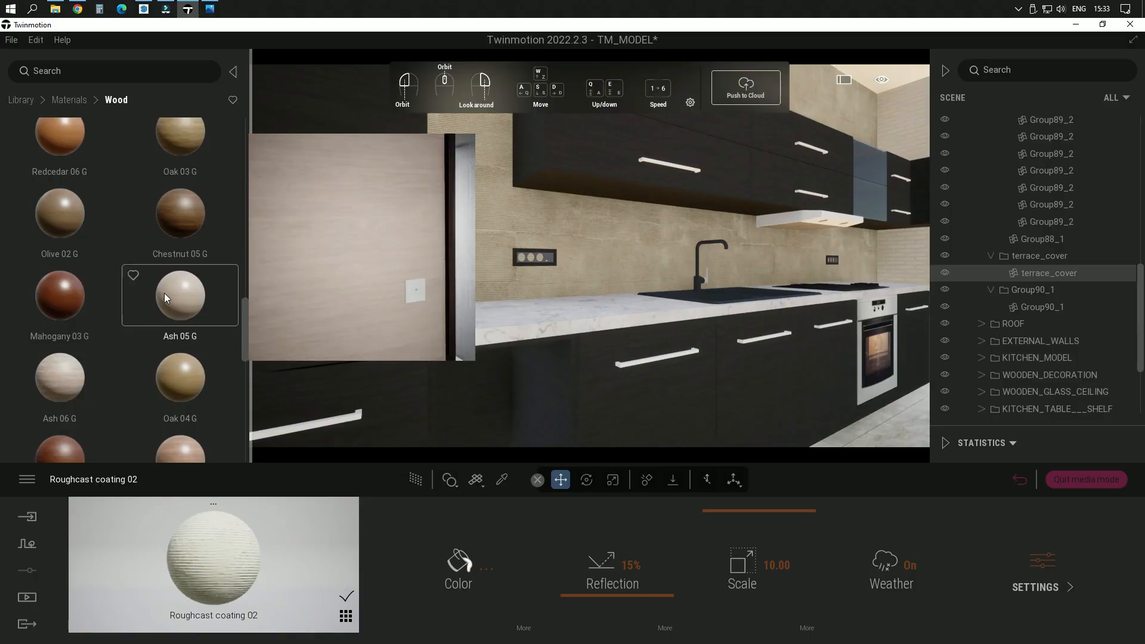
drag(164, 297, 658, 389)
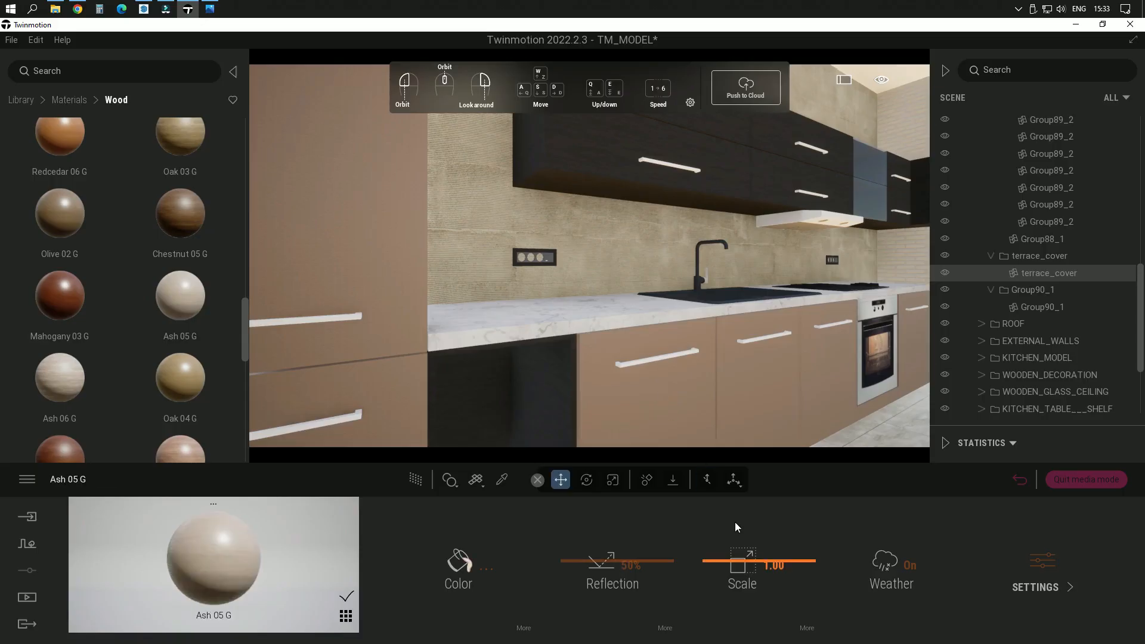
Step: Set the scale of the cabinet fronts' Ash 05 G material to 60.00 and examine the wood grain up close
drag(751, 564, 744, 484)
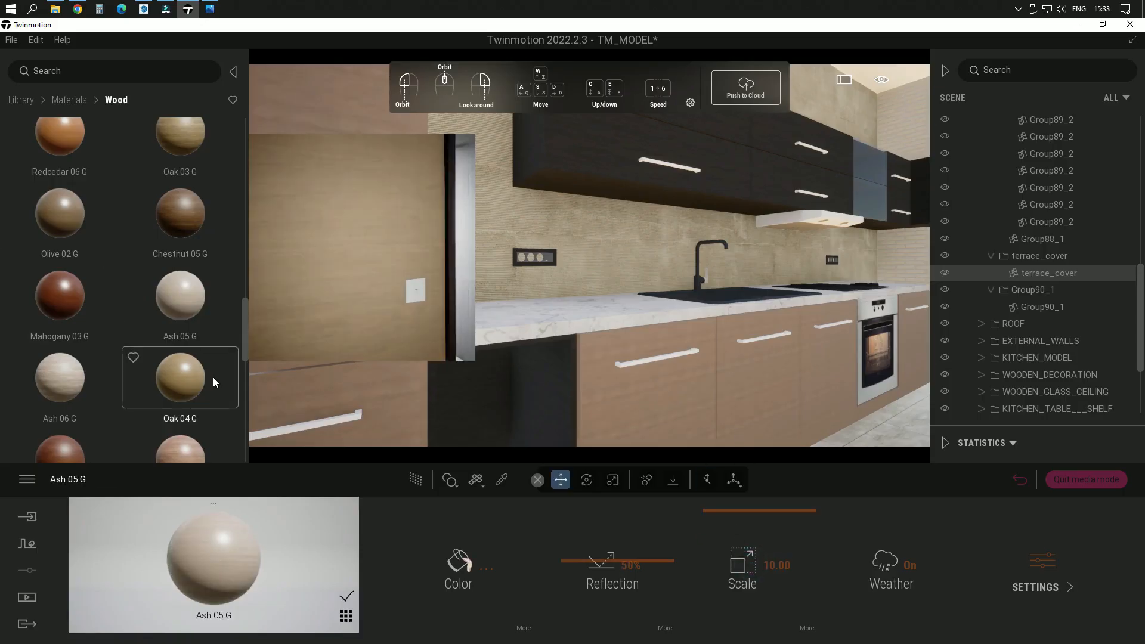
scroll(211, 378, down, 2)
scroll(209, 382, down, 5)
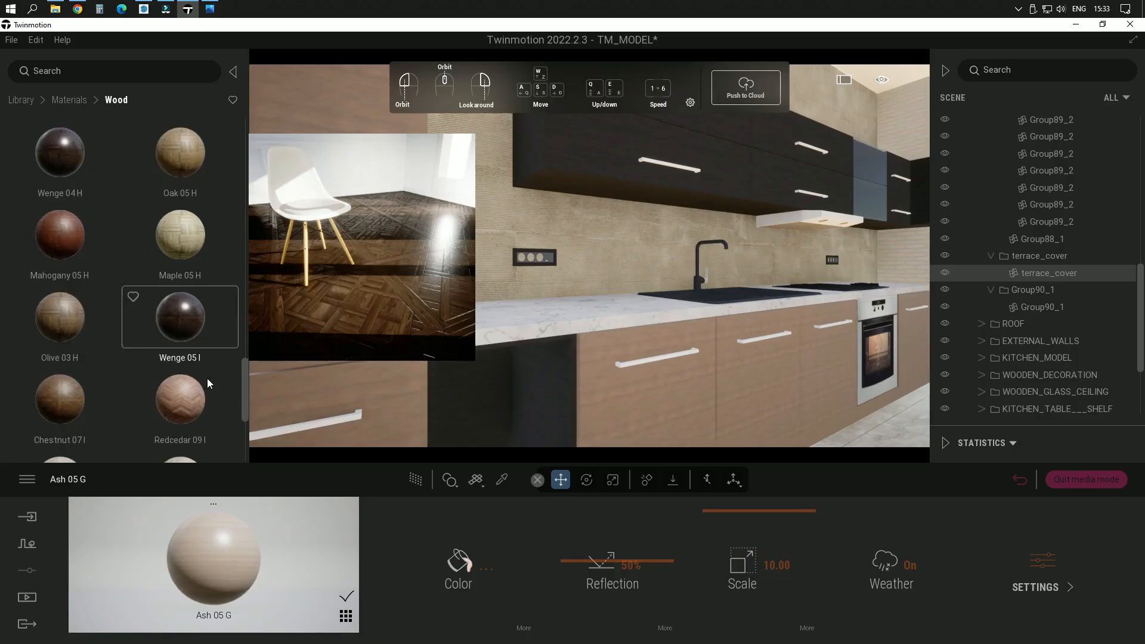
scroll(206, 378, down, 1)
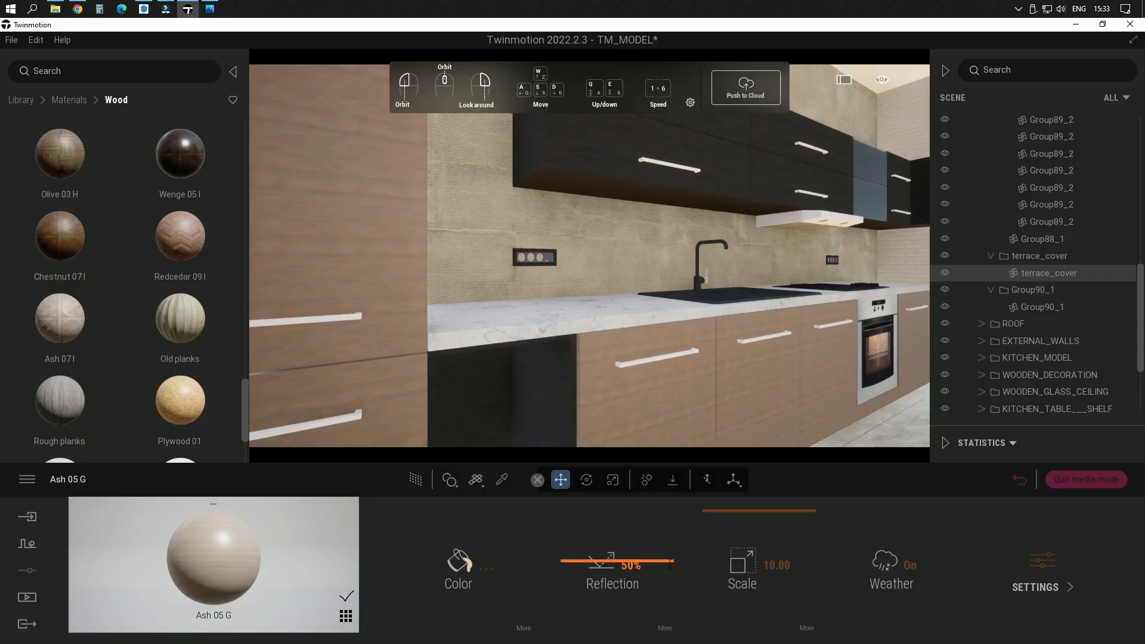
click(778, 566)
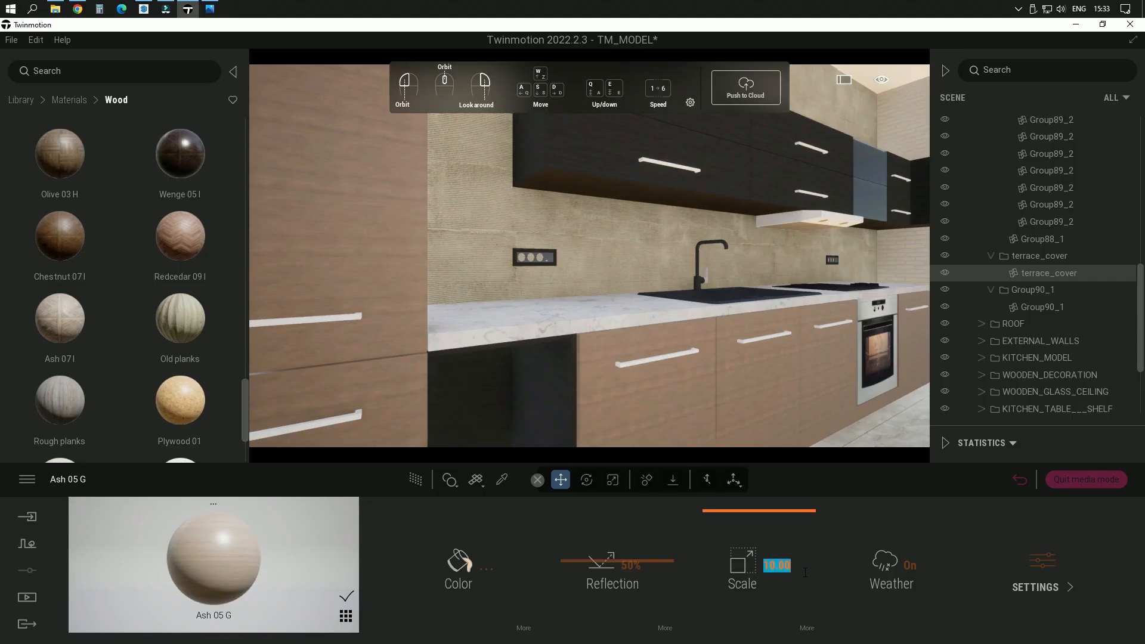
text(60)
key(Return)
scroll(731, 402, up, 3)
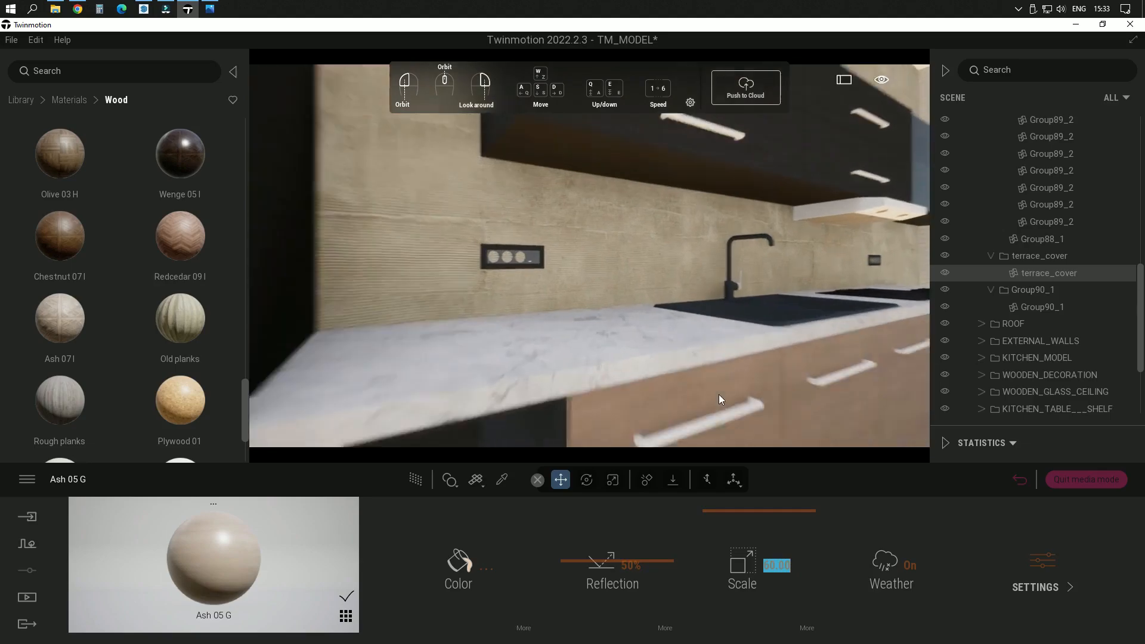
right_drag(667, 347, 704, 412)
scroll(667, 346, up, 5)
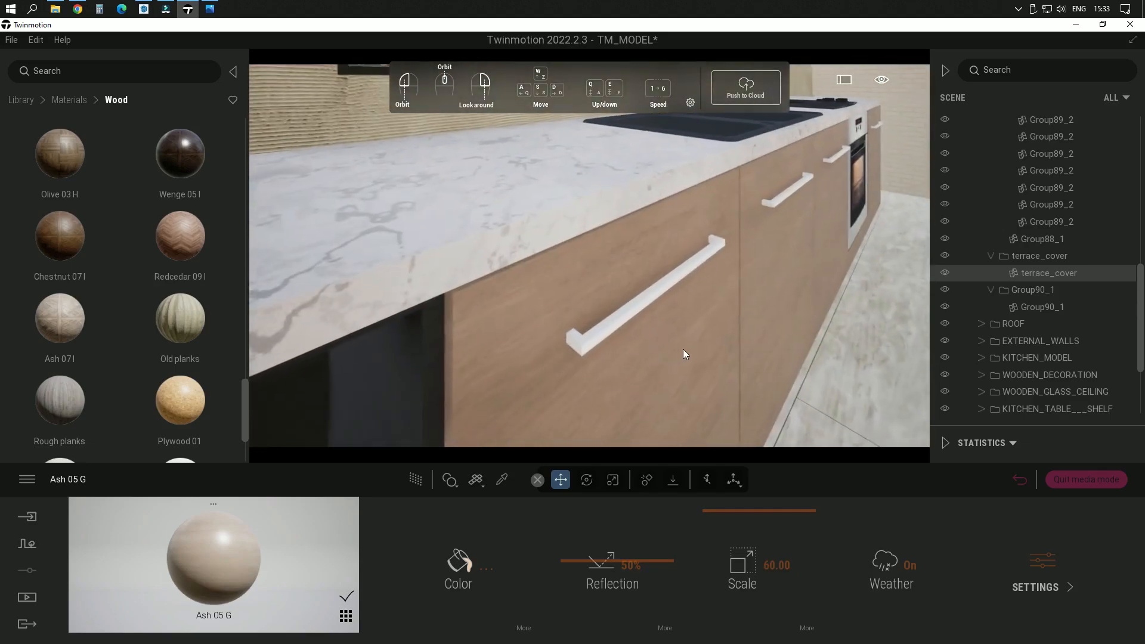
Step: Change the cabinet fronts' Ash 05 G color to the pale beige EEE2D9 and check the look across the kitchen
click(476, 556)
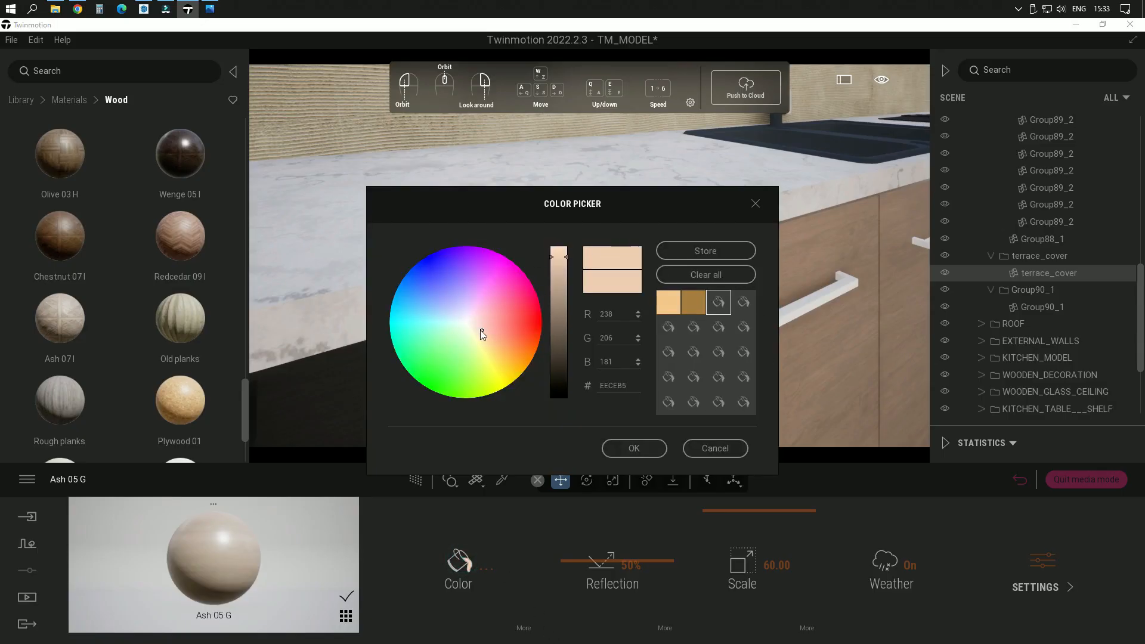
drag(482, 335, 473, 330)
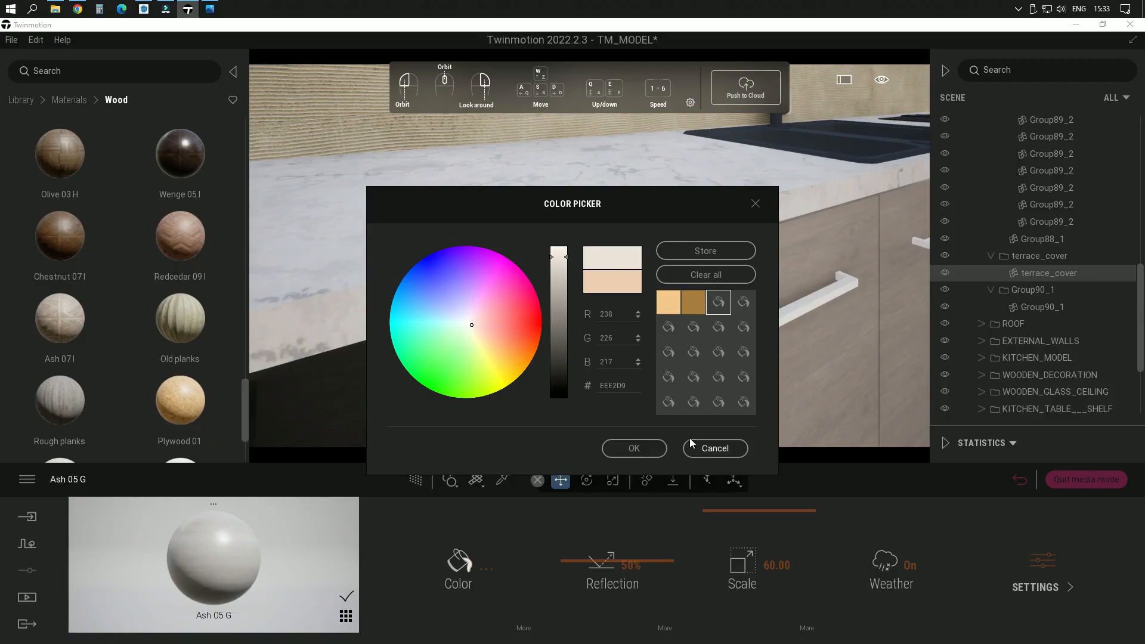
click(657, 451)
key(s)
key(s)
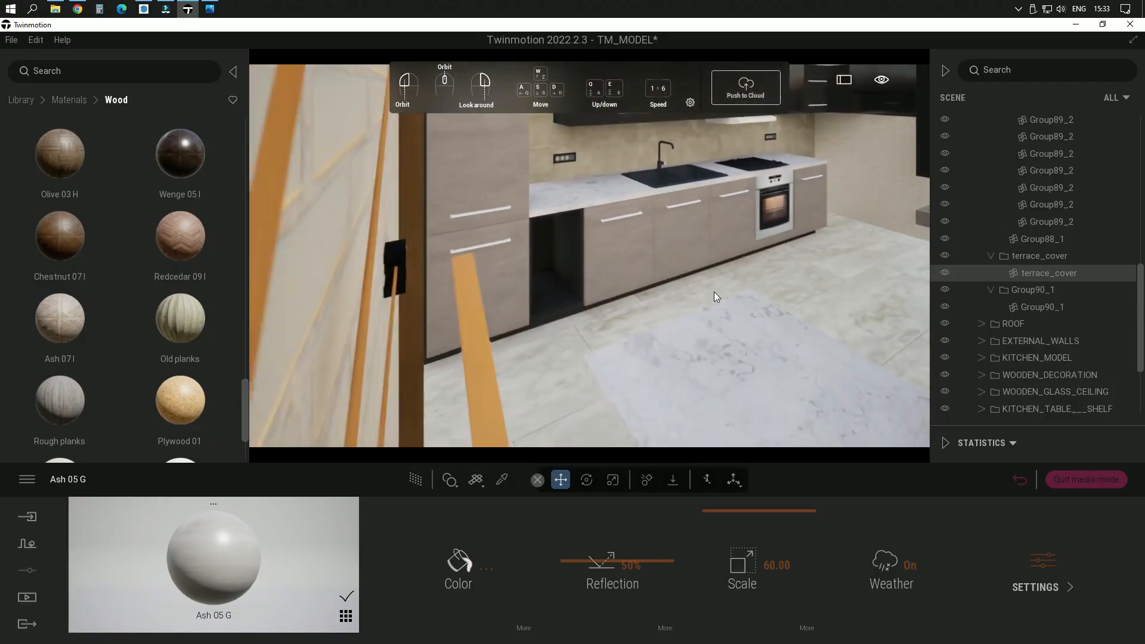
right_drag(716, 295, 692, 382)
key(w)
key(w)
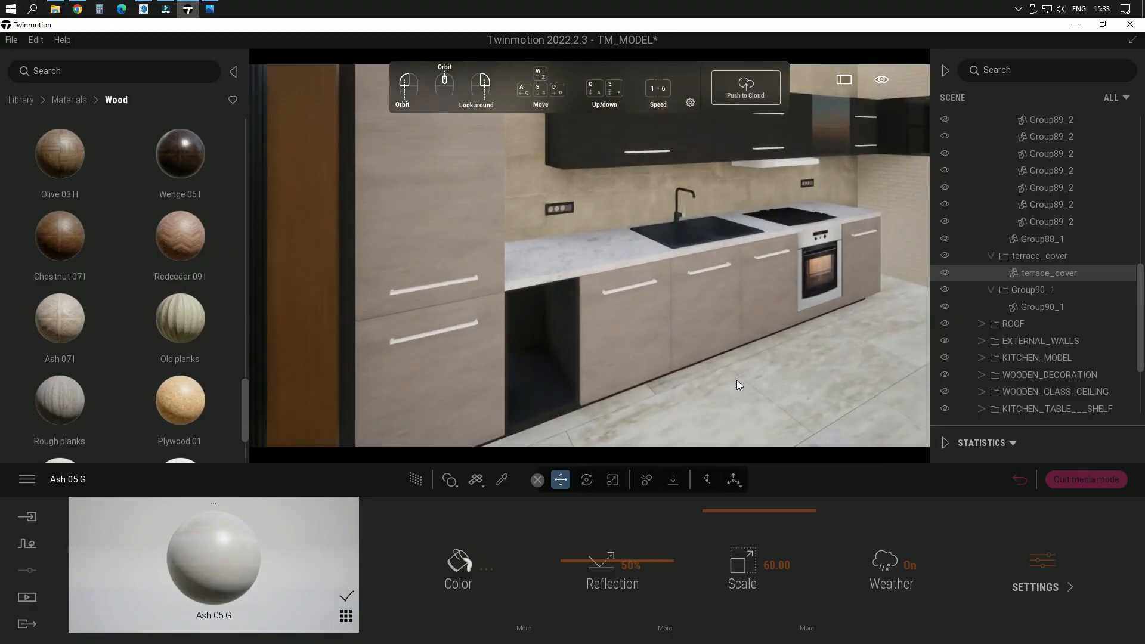
right_drag(739, 359, 740, 357)
key(s)
key(w)
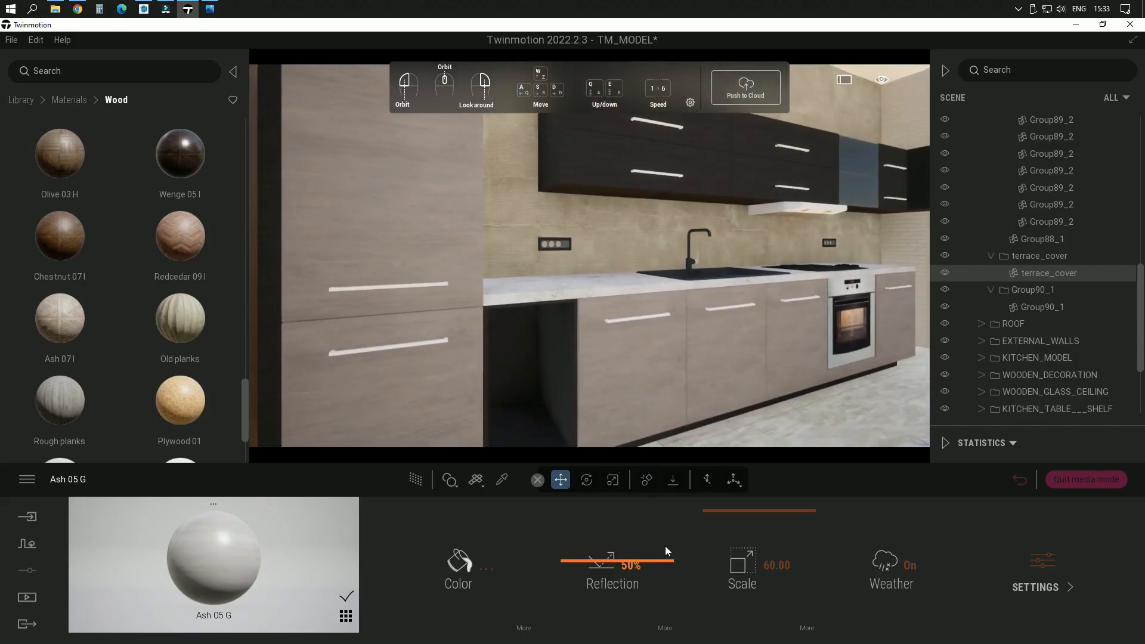
Step: Tint the Ash 05 G material on the kitchen's lower and tall cabinet fronts light green
click(456, 561)
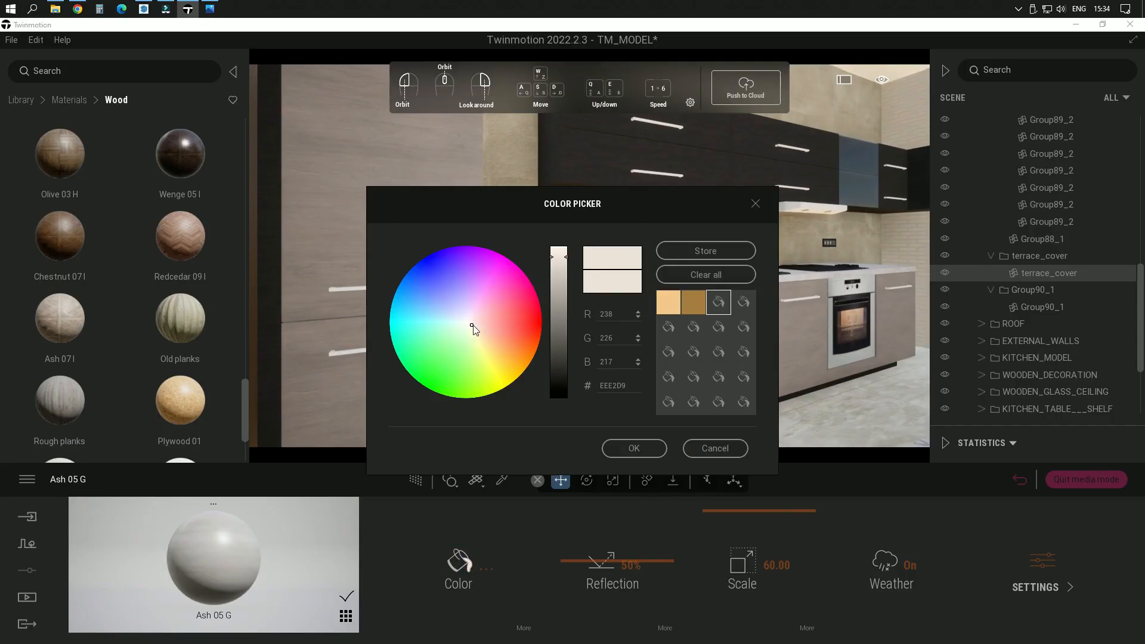
mouse_move(473, 328)
mouse_down()
mouse_move(495, 334)
mouse_move(478, 330)
mouse_move(463, 359)
mouse_move(475, 361)
mouse_move(471, 346)
mouse_up()
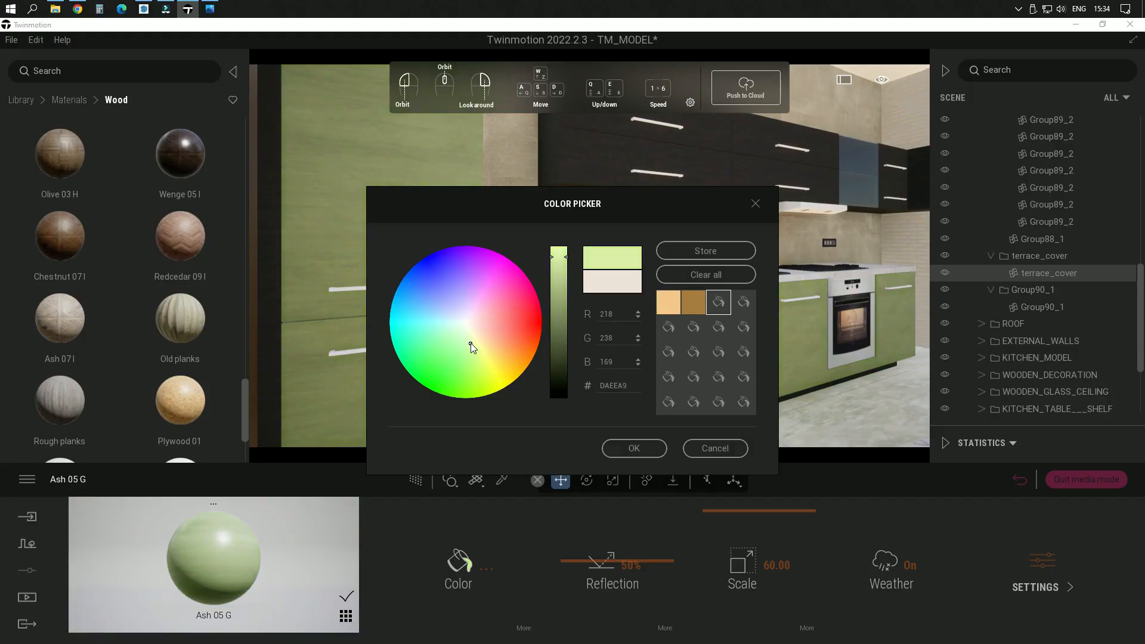
click(654, 448)
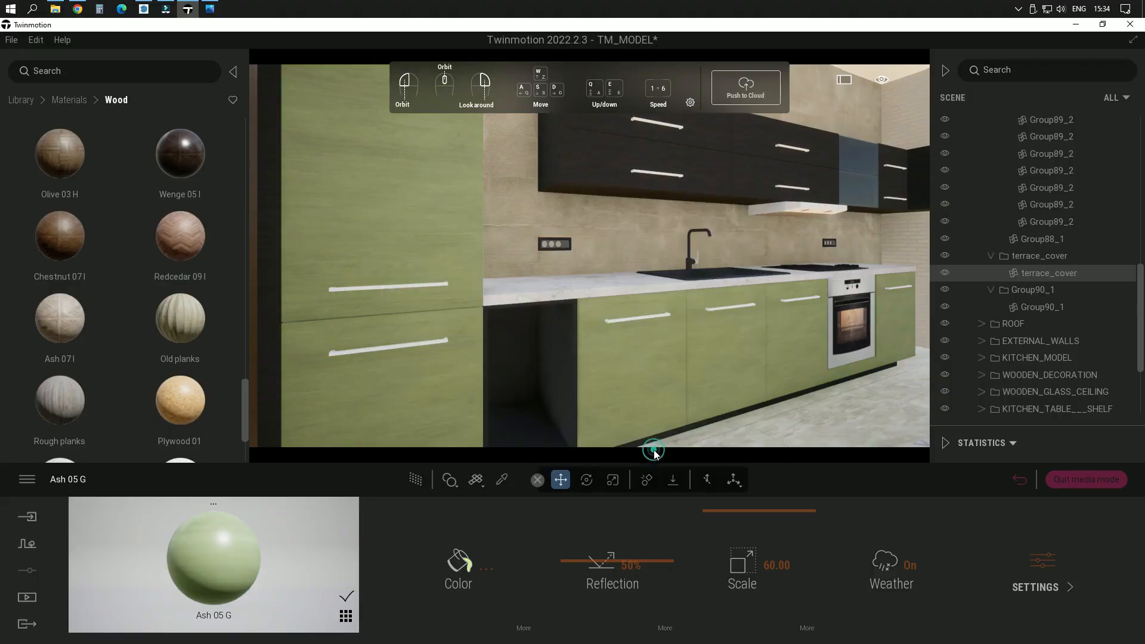
Step: Add the green-tinted Ash 05 G material to the user library
click(346, 619)
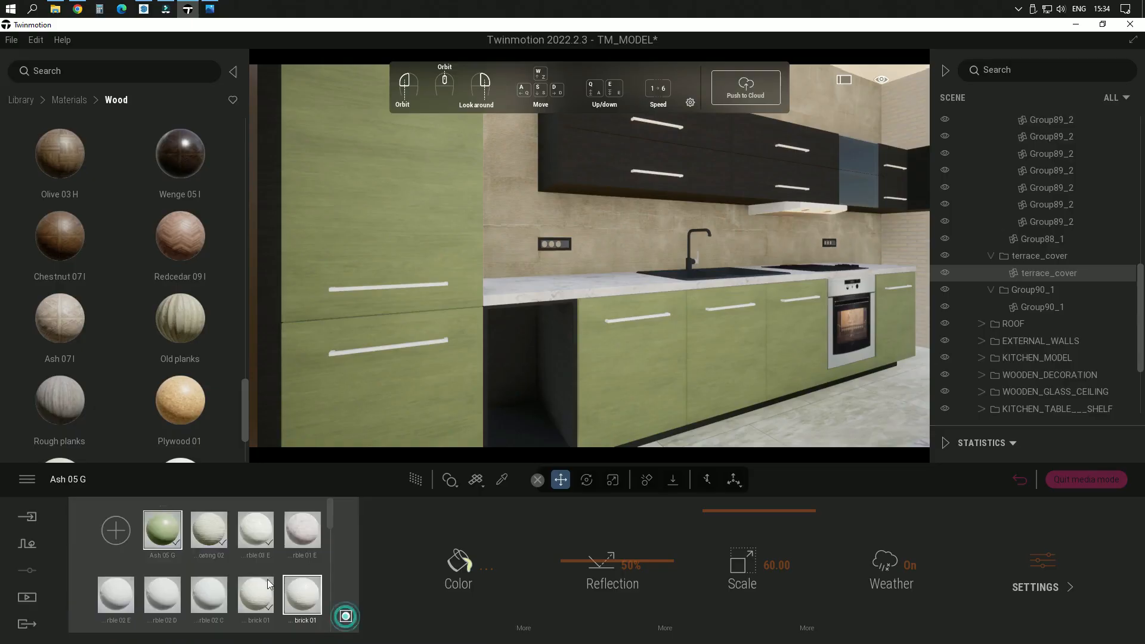
right_click(173, 535)
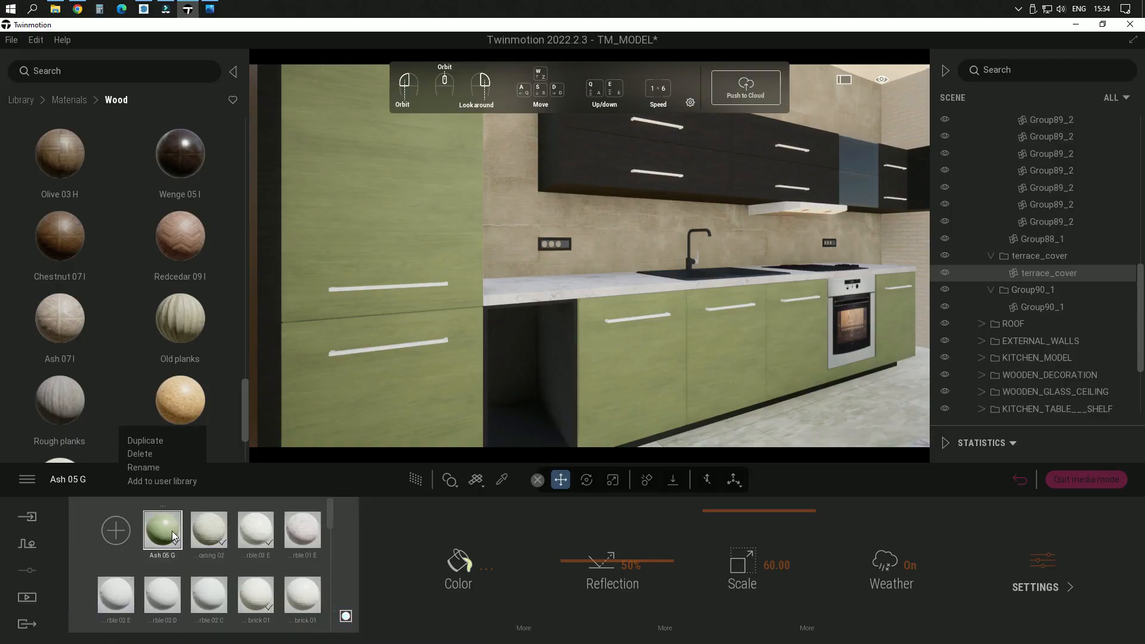
click(159, 482)
Step: Try the Redcedar 07 G wood on the dark upper kitchen cabinets
right_drag(720, 350, 707, 319)
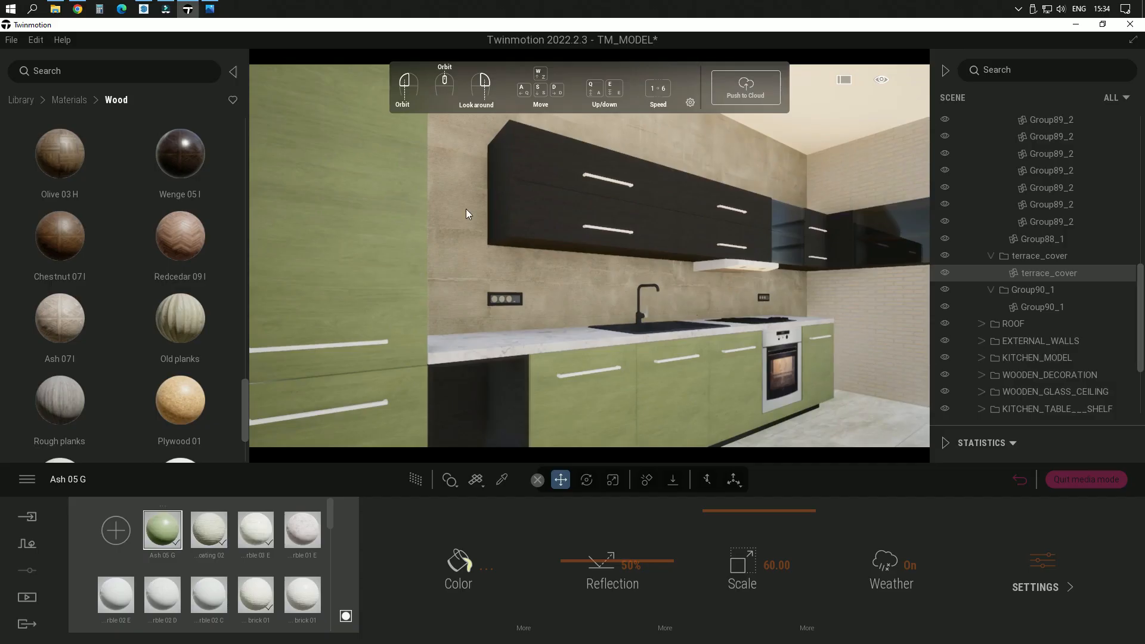
scroll(147, 310, down, 3)
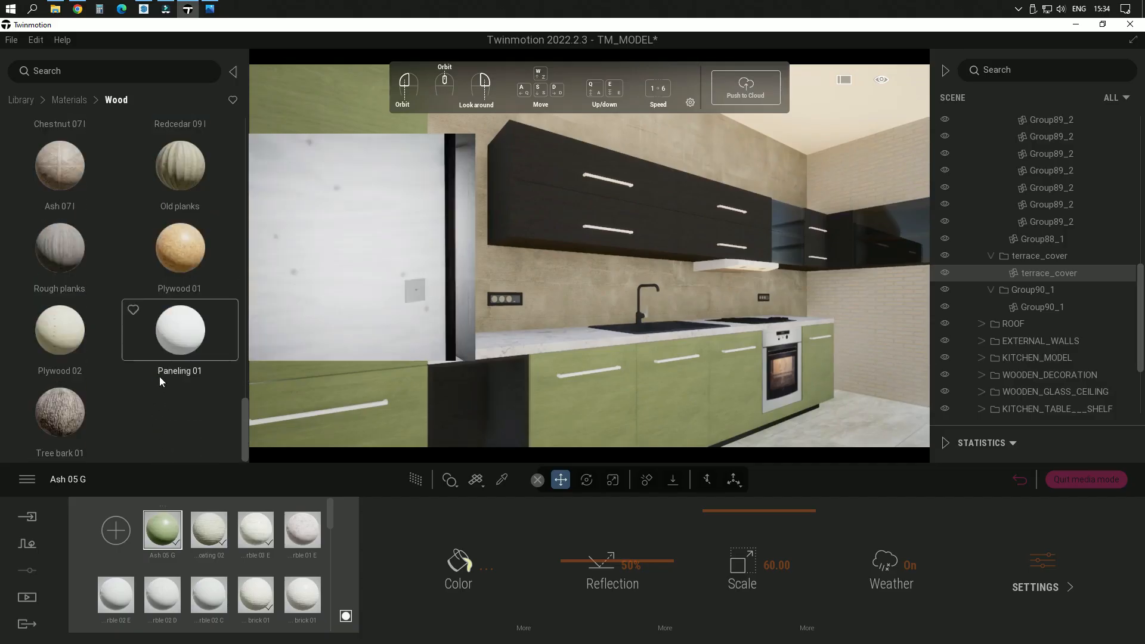
scroll(160, 375, up, 5)
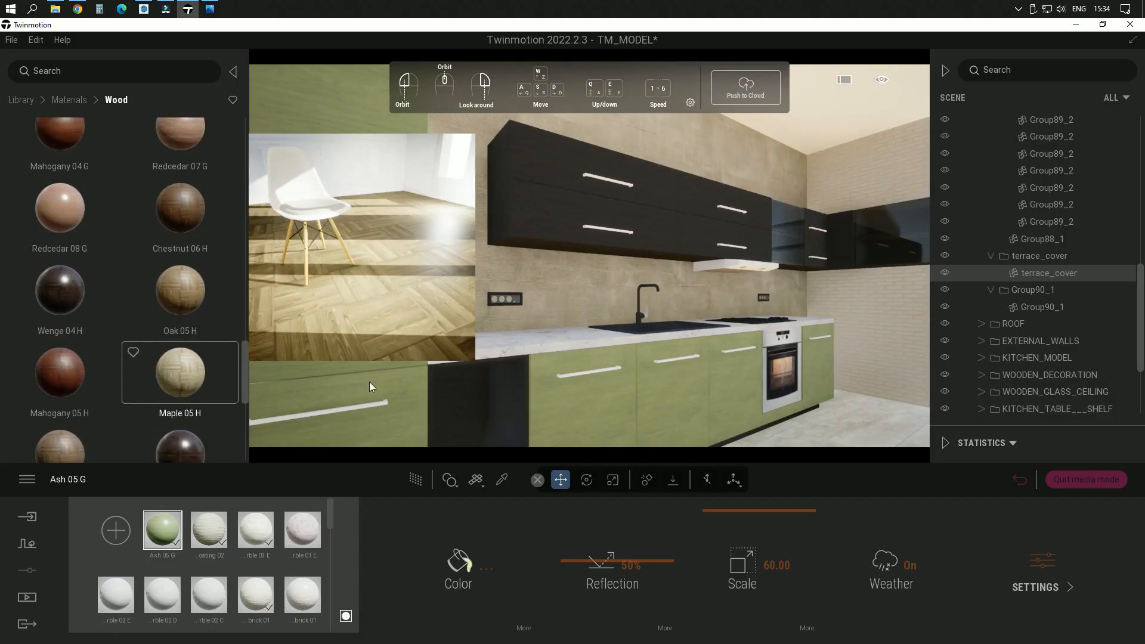
key(w)
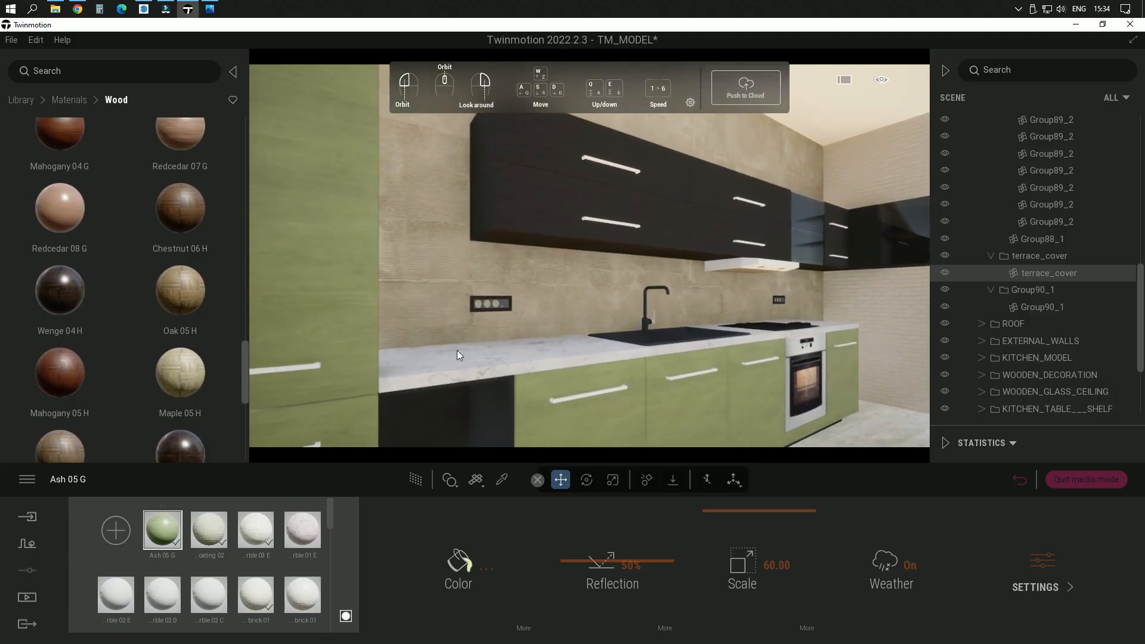
scroll(160, 322, up, 3)
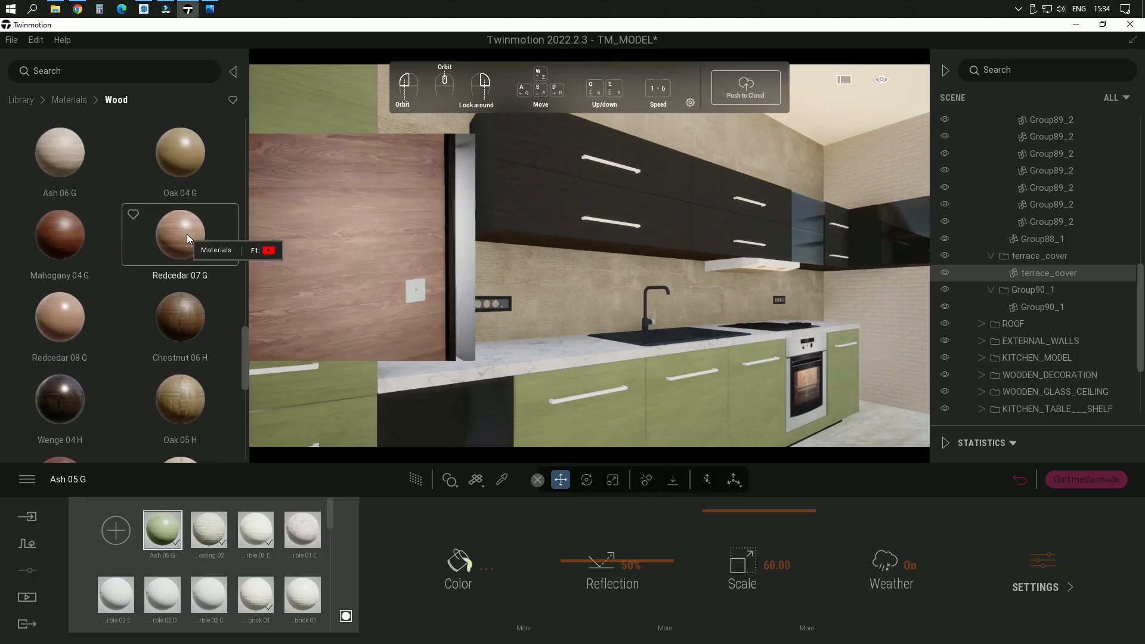
drag(187, 234, 556, 213)
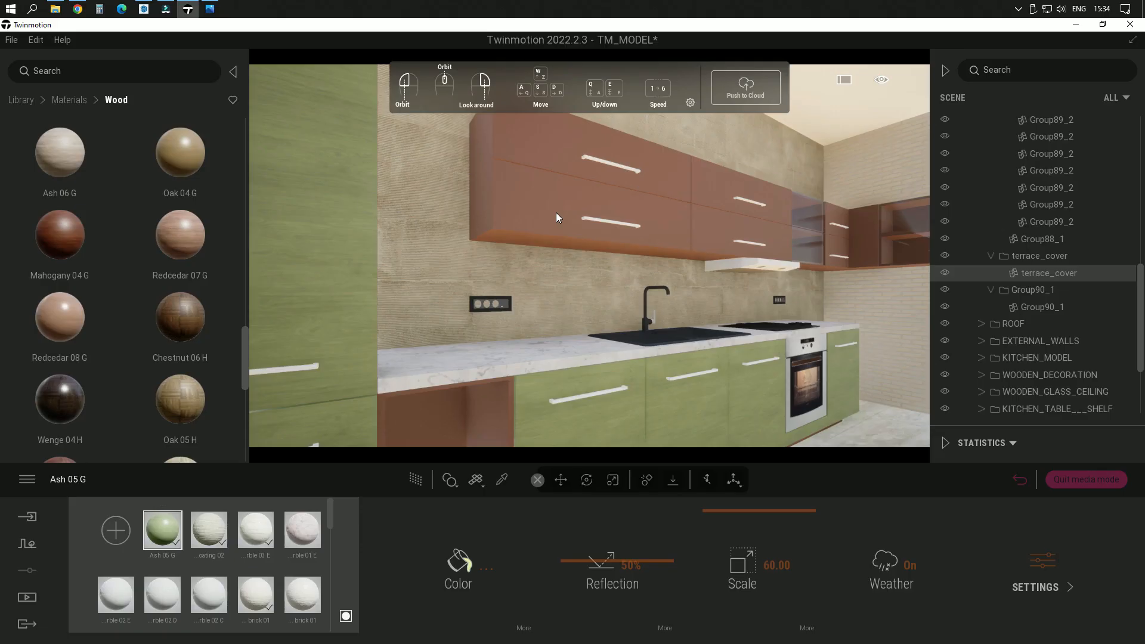
Step: Apply the Chestnut 05 G wood to the upper kitchen cabinets and set its scale to 60.00
scroll(130, 259, up, 2)
scroll(130, 259, up, 1)
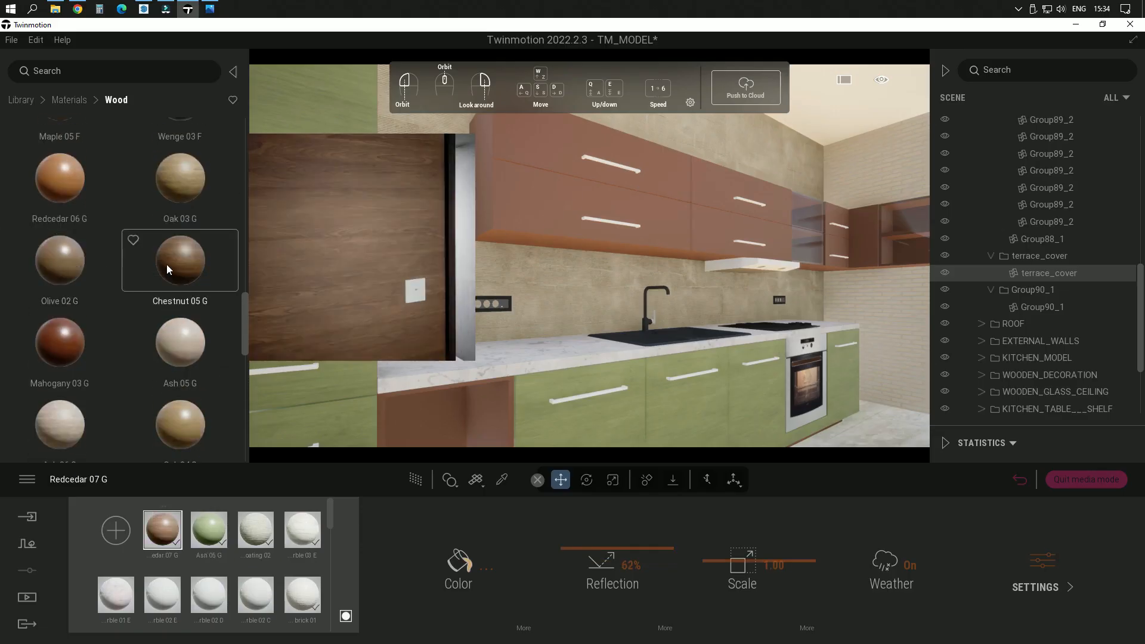
drag(166, 264, 537, 208)
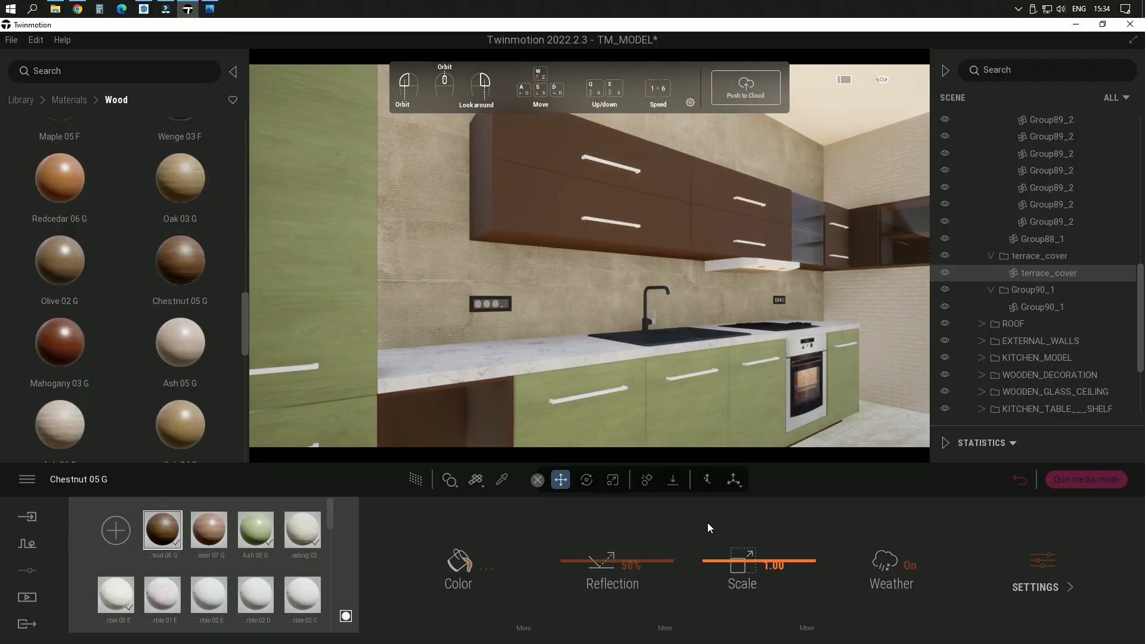
click(776, 565)
text(60)
key(Return)
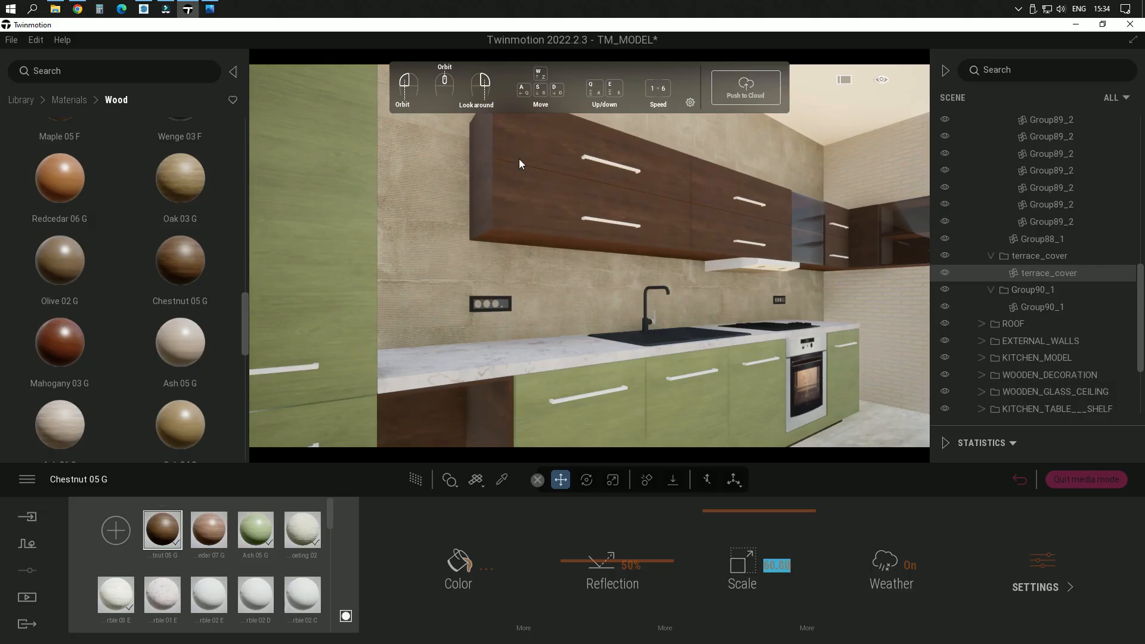
Step: Change the upper cabinets' Chestnut 05 G color to a neutral gray, A3A09E
scroll(547, 177, up, 5)
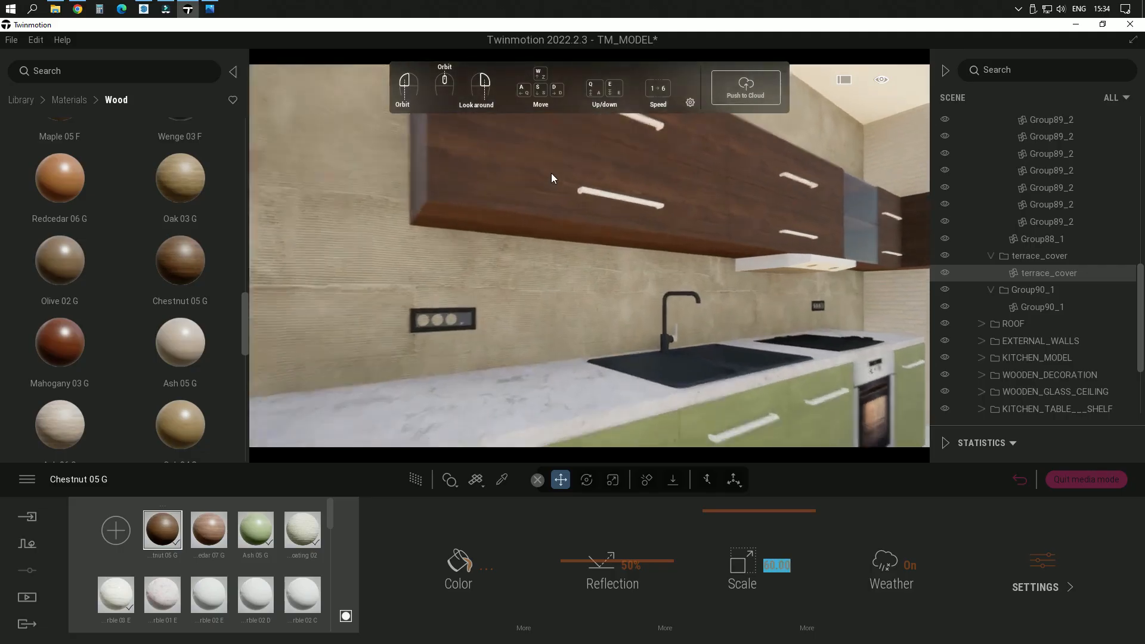
right_drag(720, 292, 802, 283)
scroll(719, 292, down, 5)
scroll(720, 287, down, 5)
scroll(409, 231, up, 5)
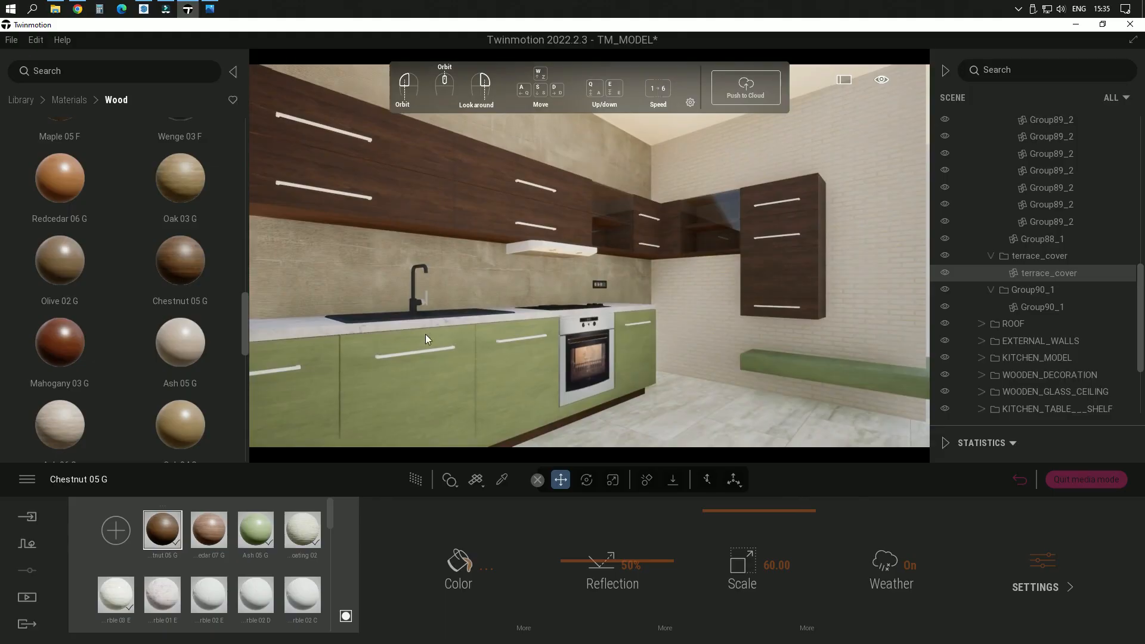
right_drag(550, 233, 462, 226)
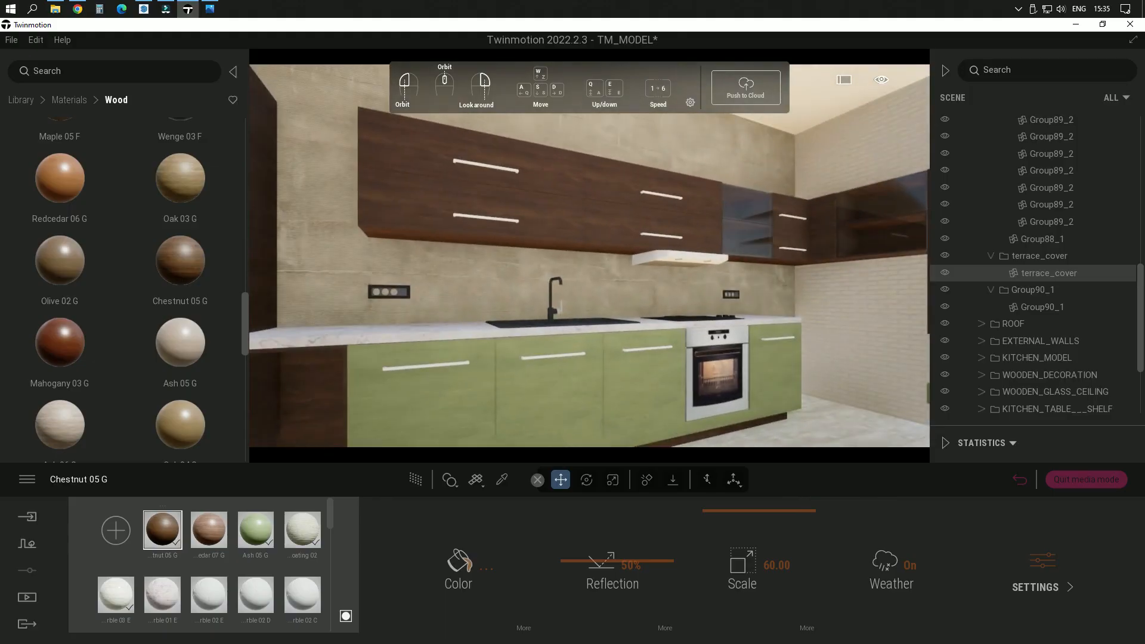
click(462, 568)
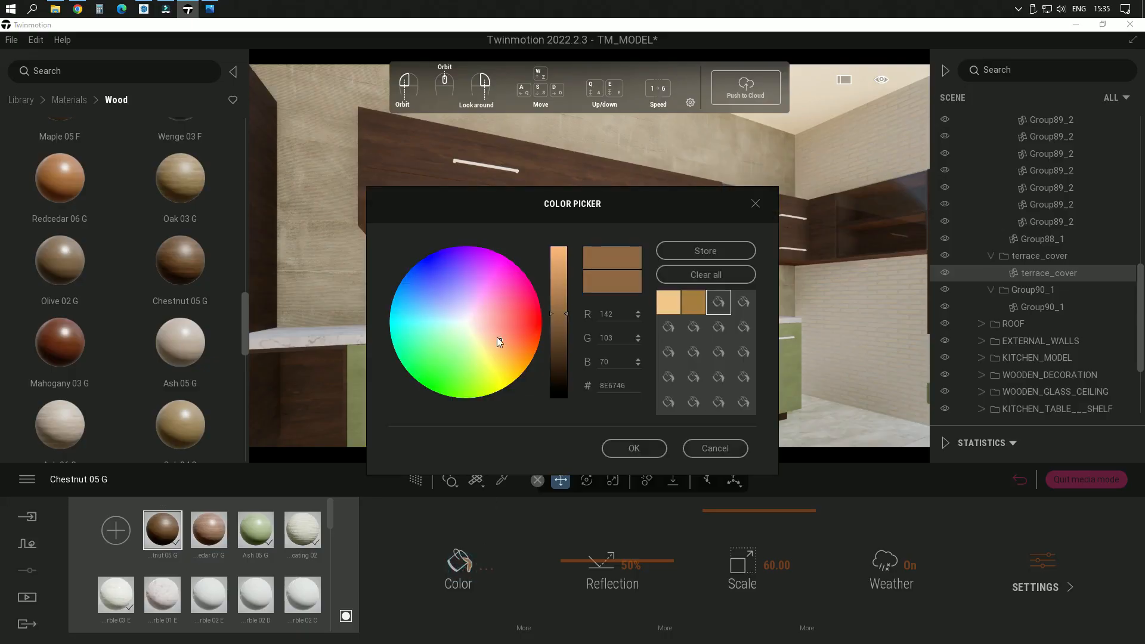
drag(484, 328, 468, 323)
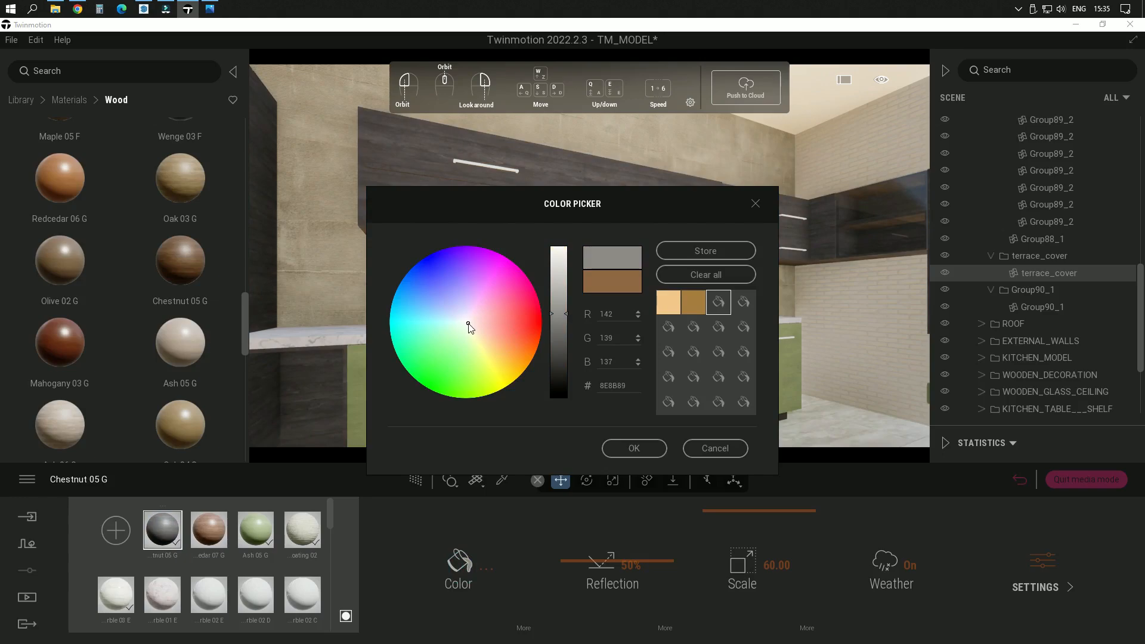
mouse_move(568, 322)
mouse_down()
mouse_move(566, 288)
mouse_move(566, 300)
mouse_up()
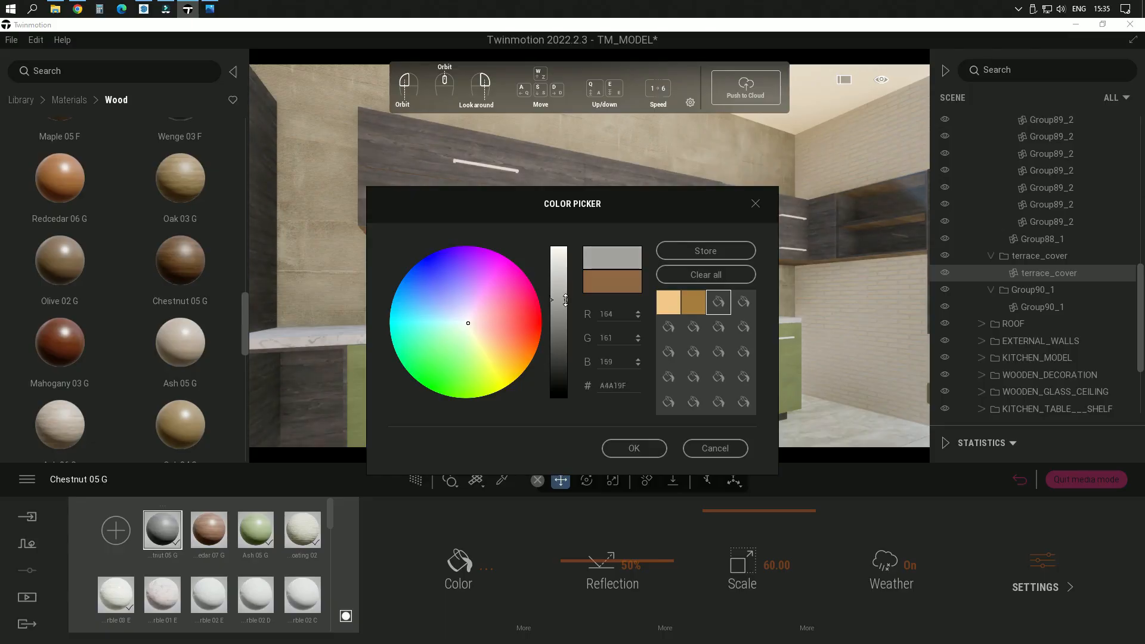
drag(659, 221, 244, 142)
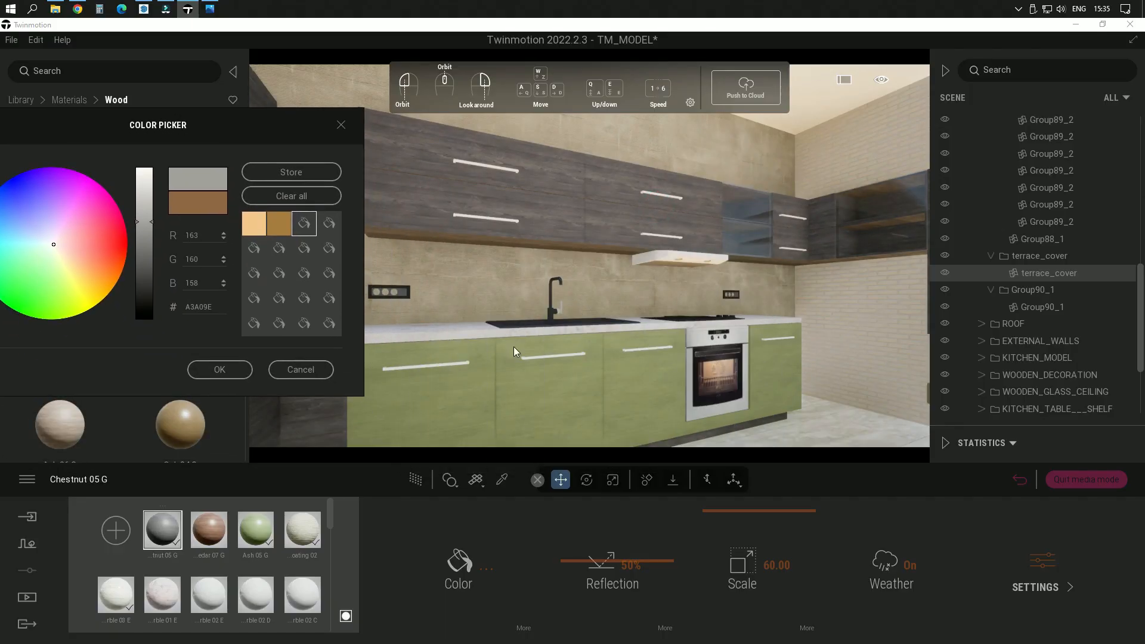
click(220, 370)
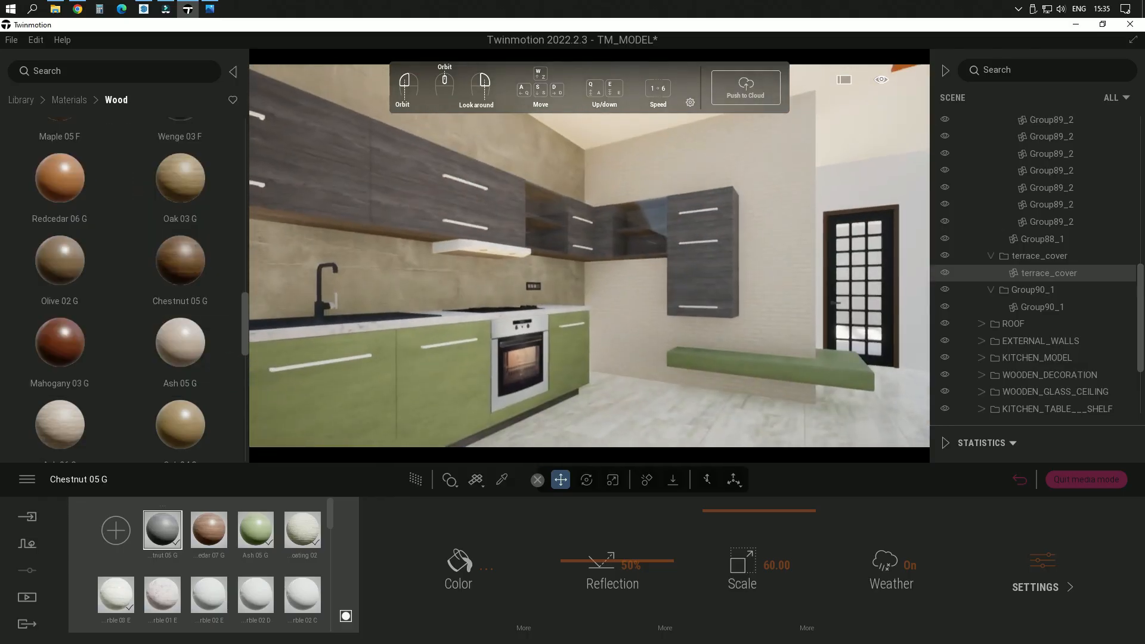
Step: Examine the gray and green kitchen cabinets from several angles and the marble countertop up close
right_drag(590, 257, 502, 256)
scroll(585, 278, down, 5)
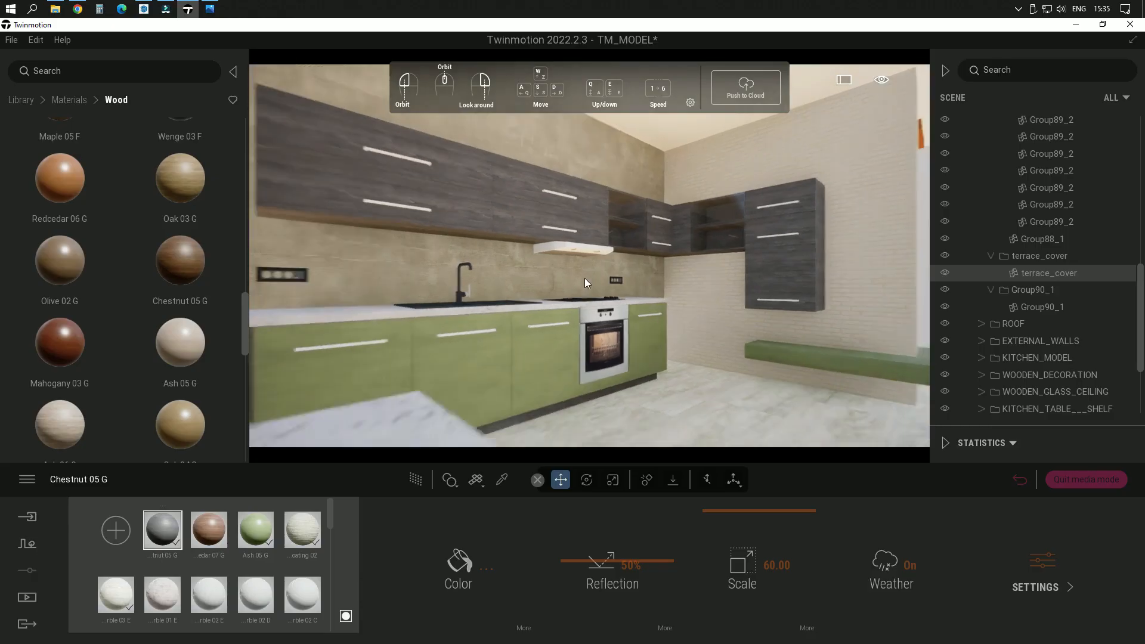
right_drag(595, 285, 466, 285)
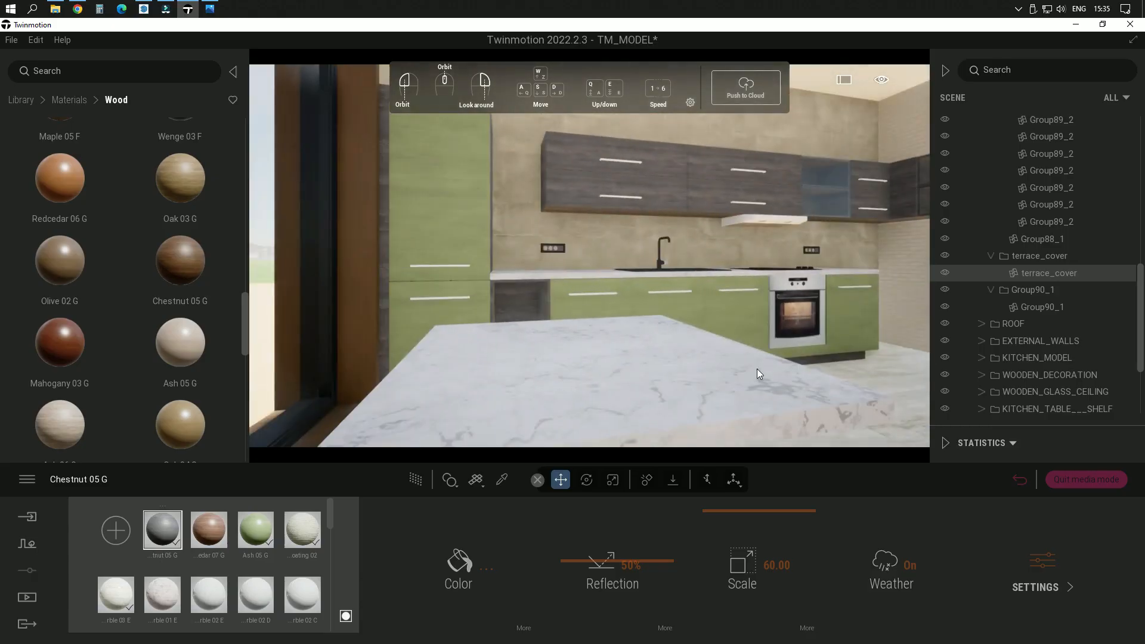
scroll(541, 256, up, 6)
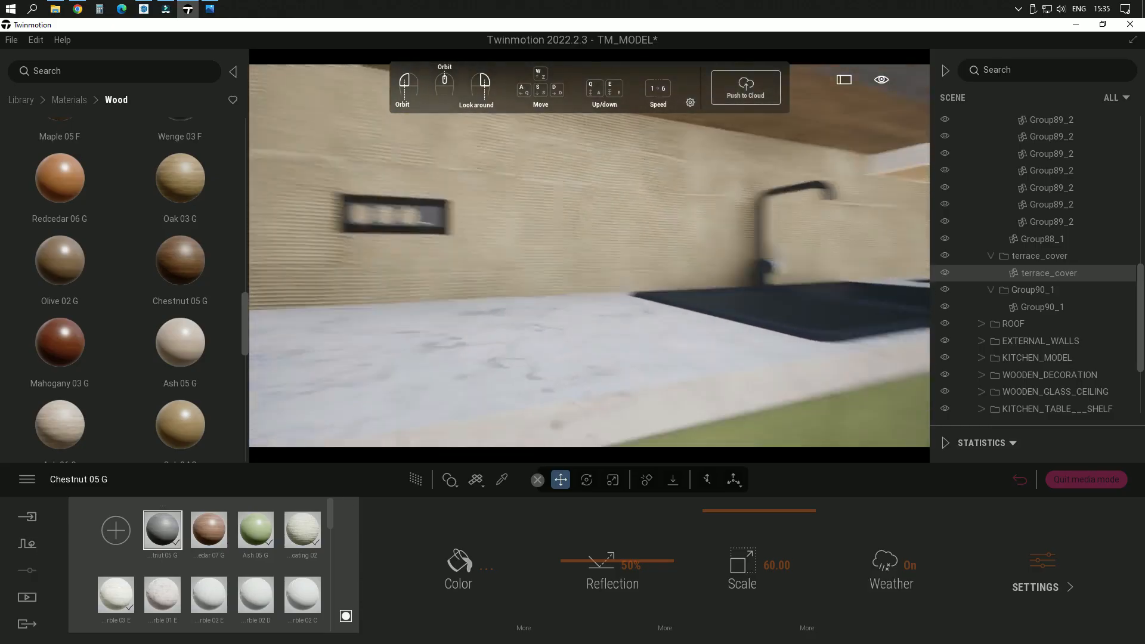
right_drag(533, 255, 571, 309)
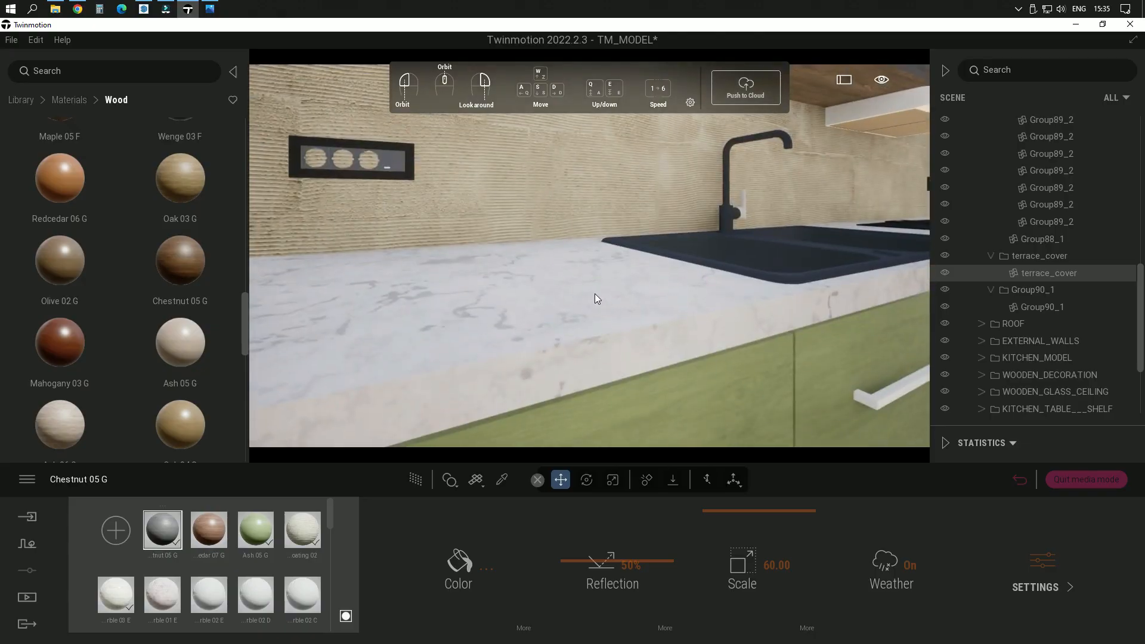
scroll(595, 293, down, 4)
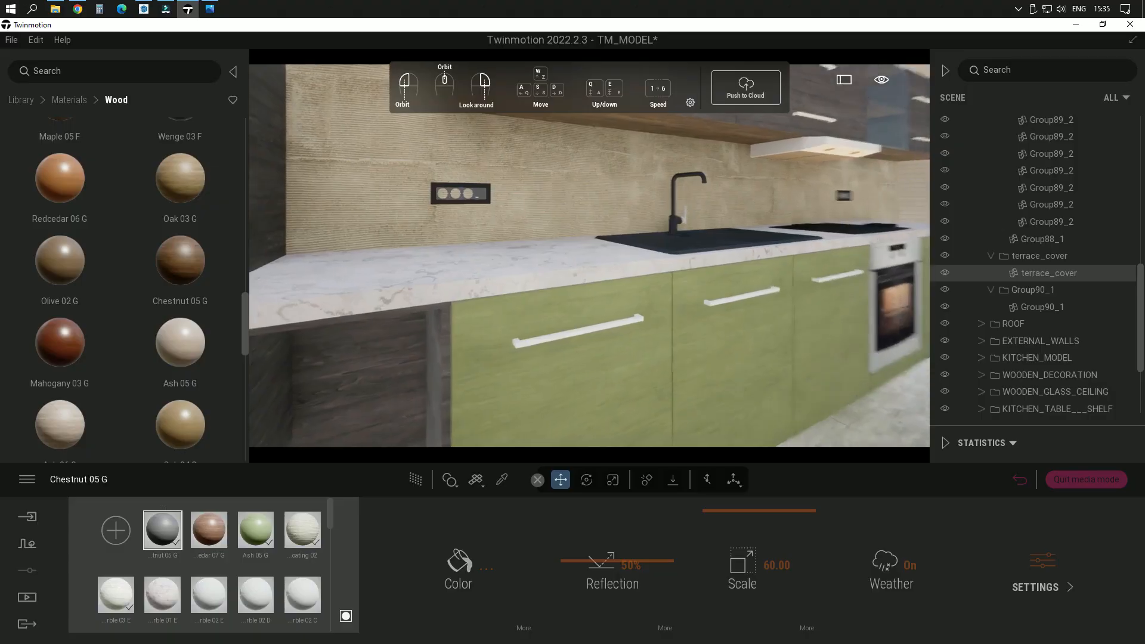
middle_drag(589, 255, 644, 256)
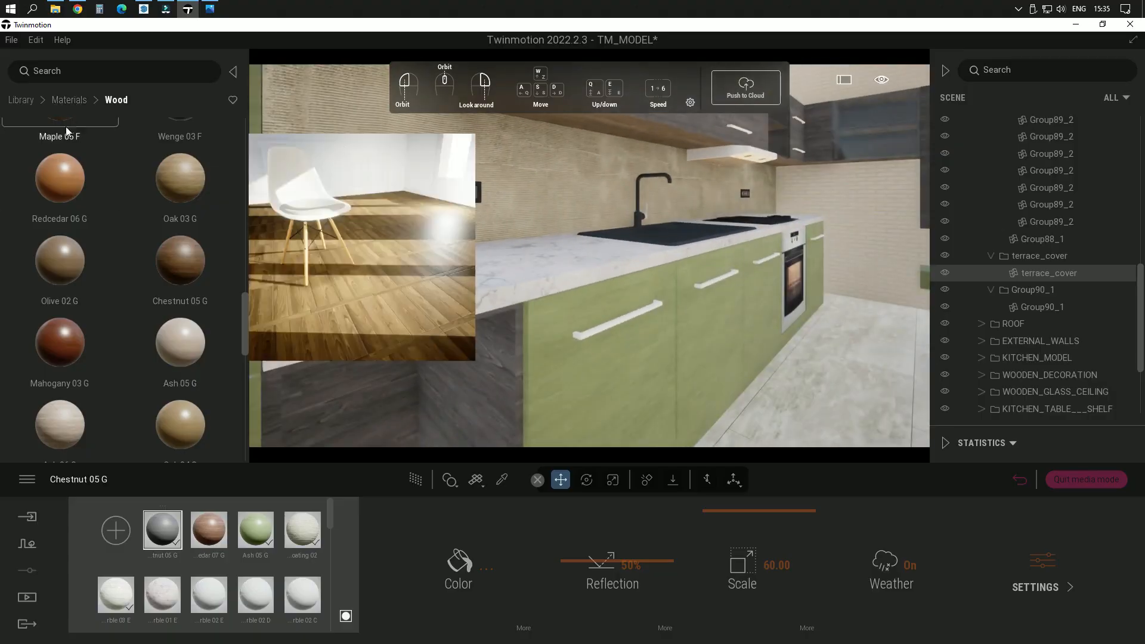
Step: Replace the kitchen countertop's marble with the Green sandstone material from the Stones library
click(57, 99)
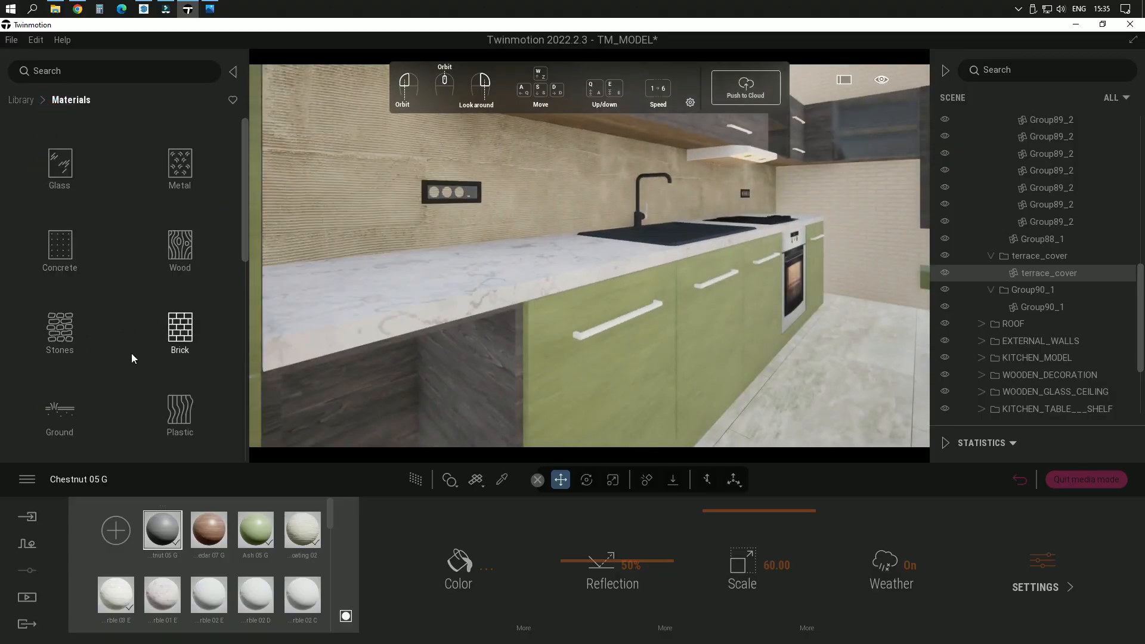
click(83, 334)
scroll(105, 314, down, 1)
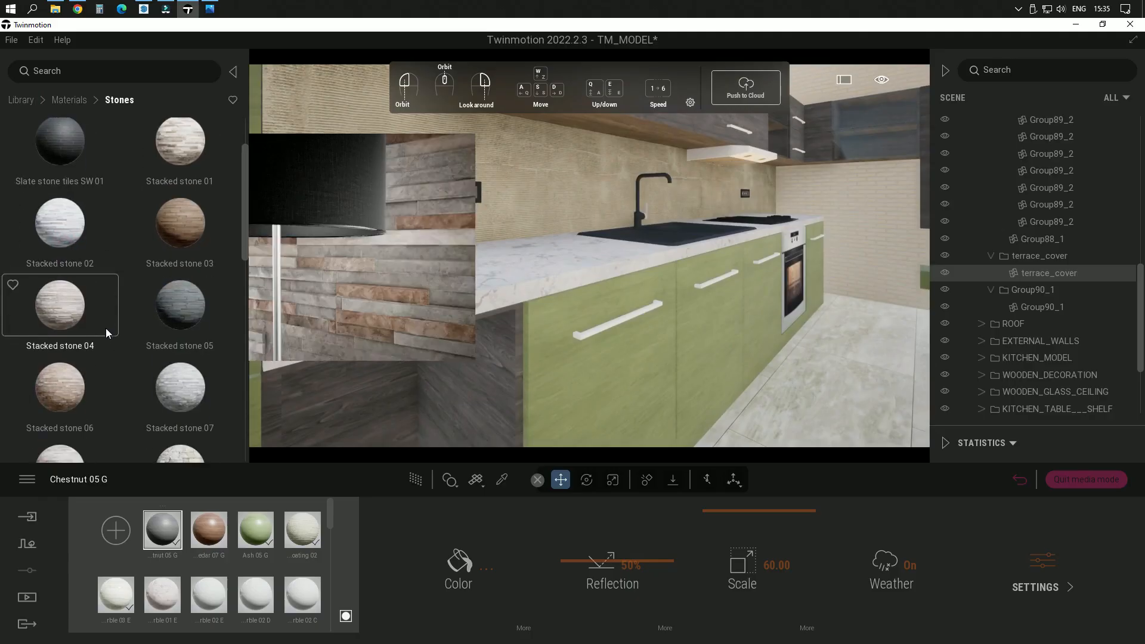
scroll(109, 356, down, 8)
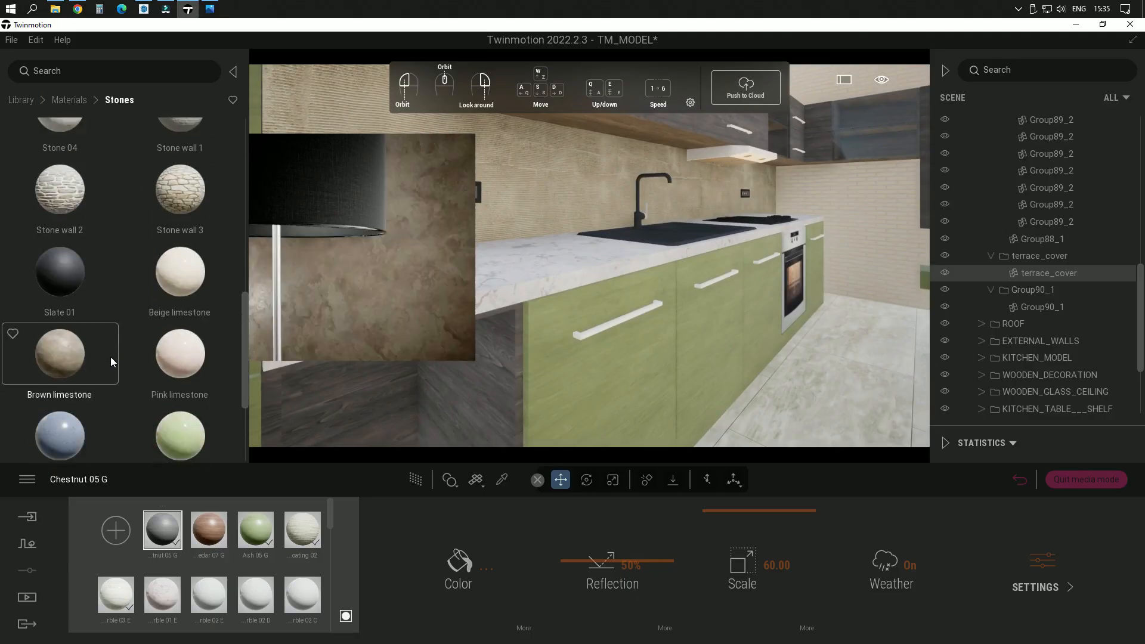
scroll(110, 357, down, 5)
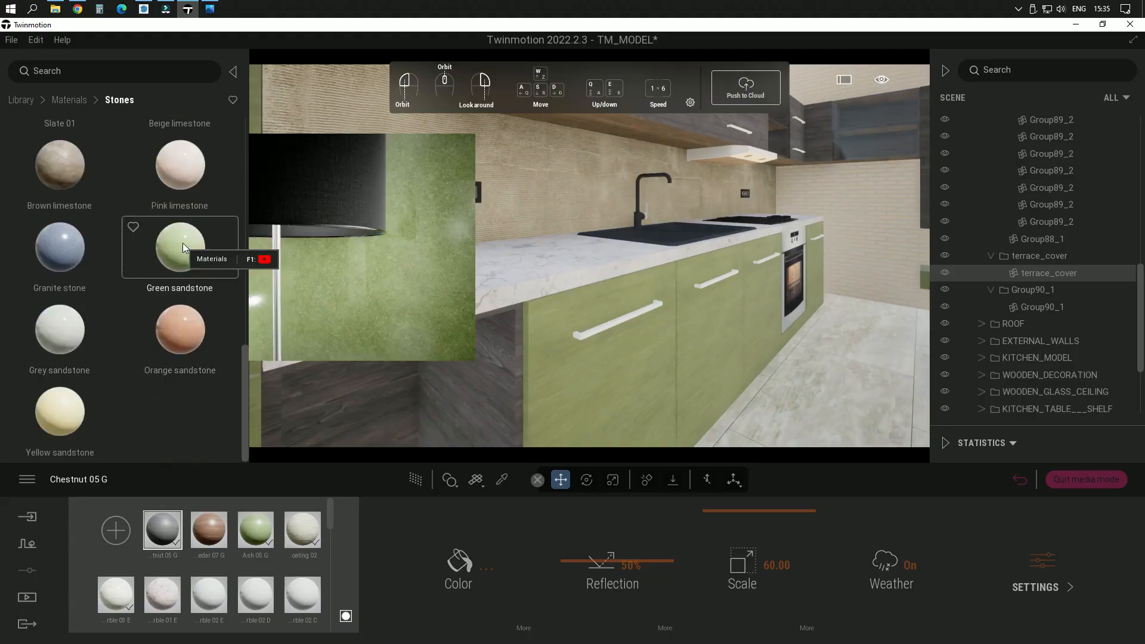
drag(185, 246, 491, 273)
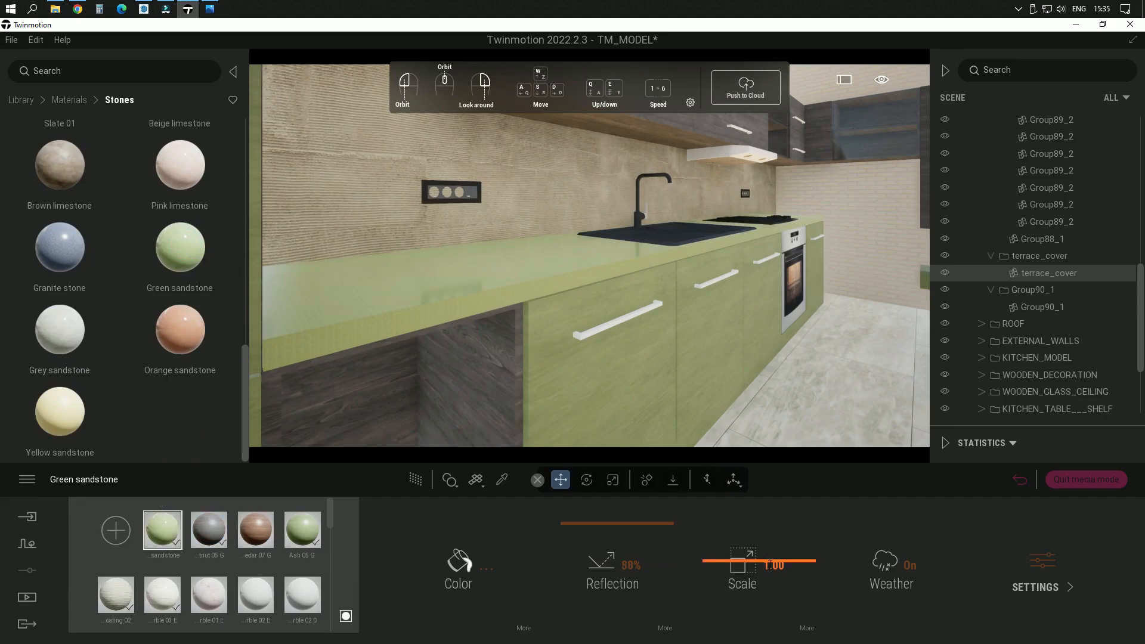
Step: Set the countertop's Green sandstone scale to 50.00 and darken its color to near-black
click(769, 564)
key(Return)
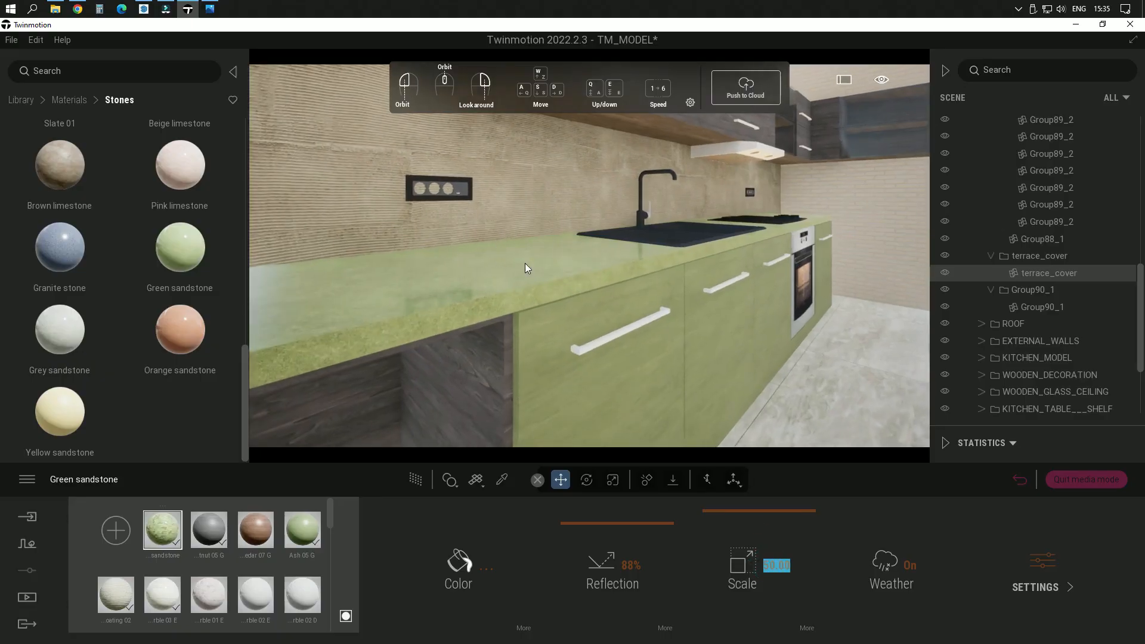
click(459, 563)
drag(566, 252, 571, 358)
click(635, 449)
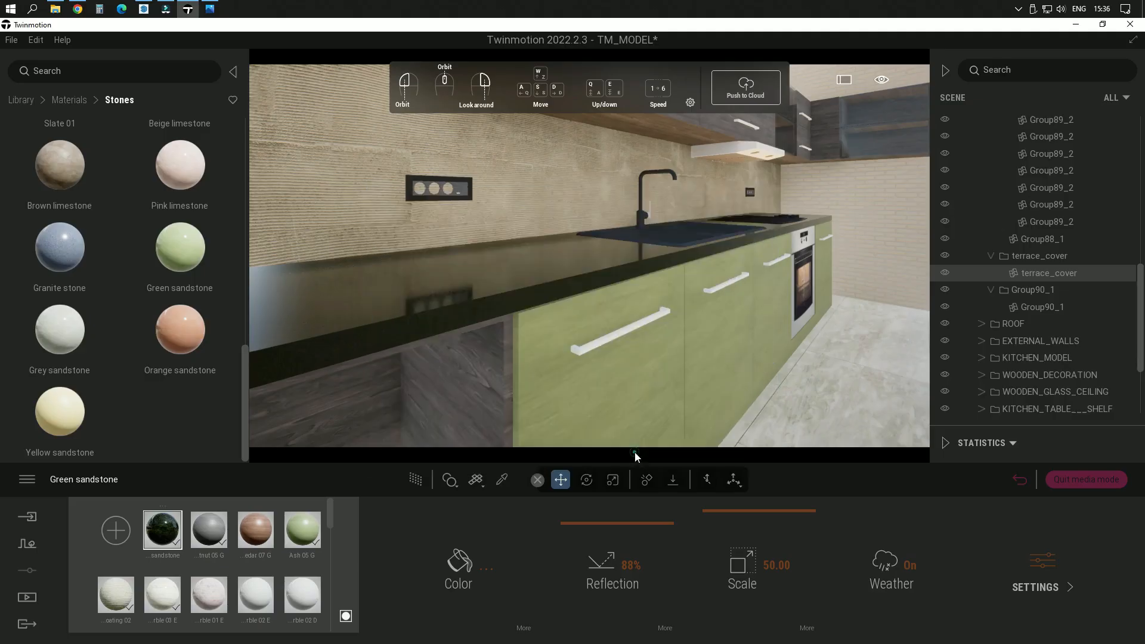
Step: Apply the Carbon metal material to the white handles of the kitchen cabinets
scroll(654, 226, down, 6)
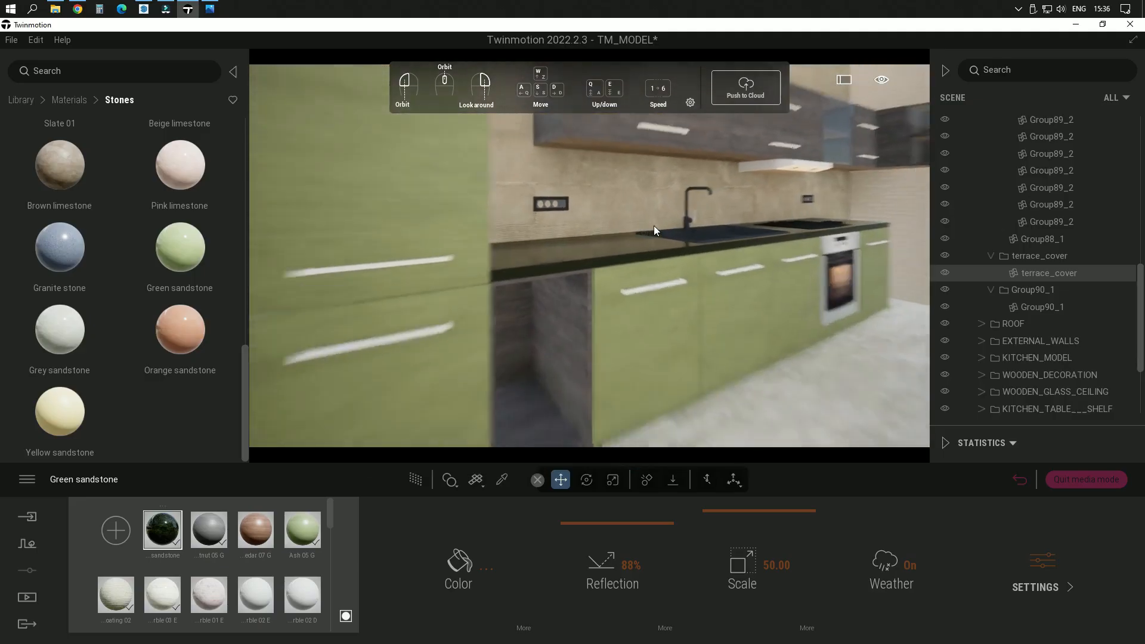
scroll(753, 245, up, 5)
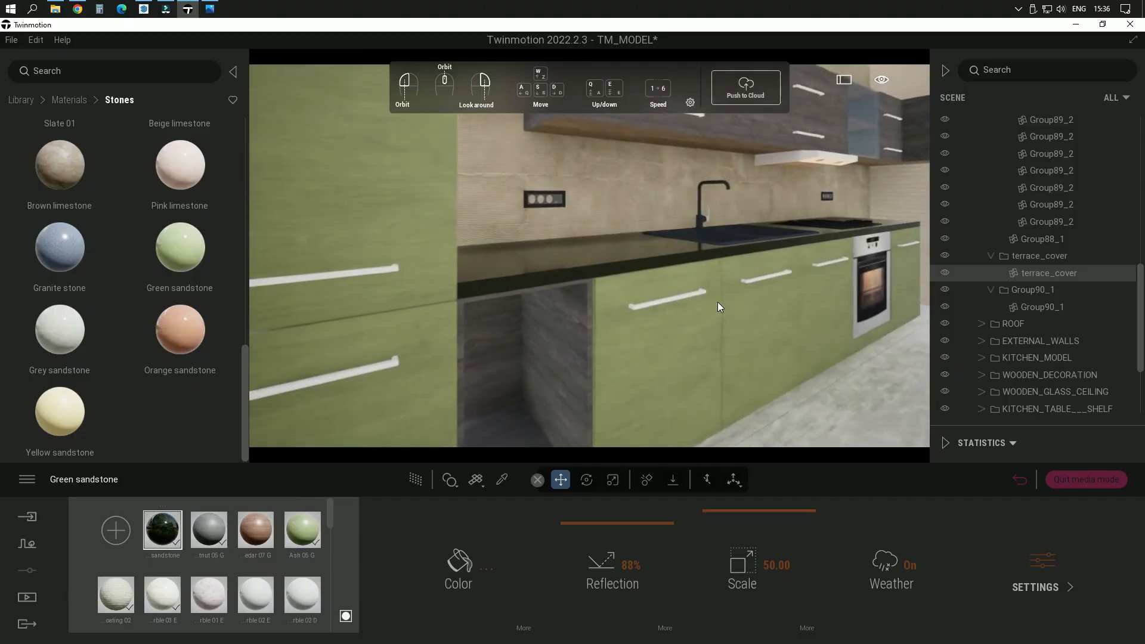
right_drag(717, 301, 743, 236)
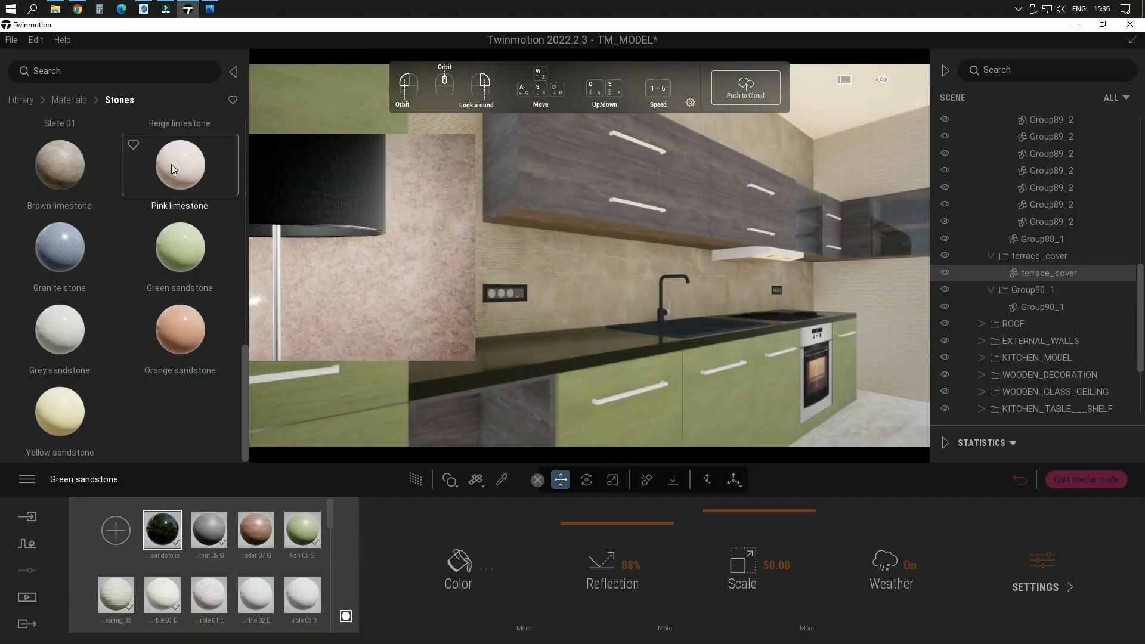
click(64, 100)
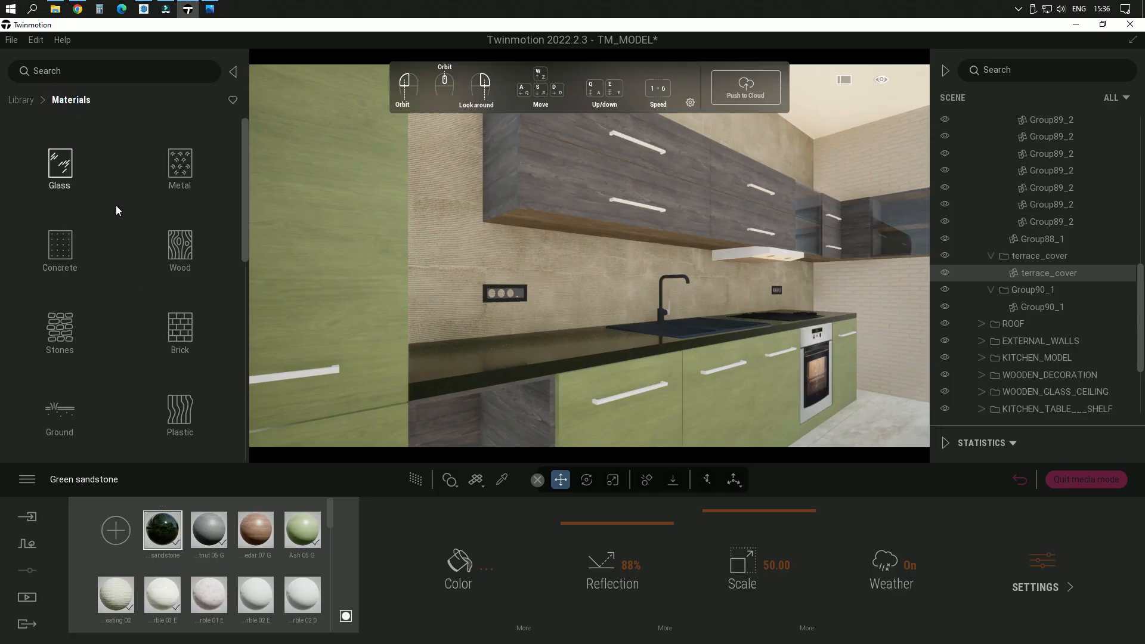
click(180, 162)
scroll(202, 352, down, 2)
scroll(203, 364, down, 8)
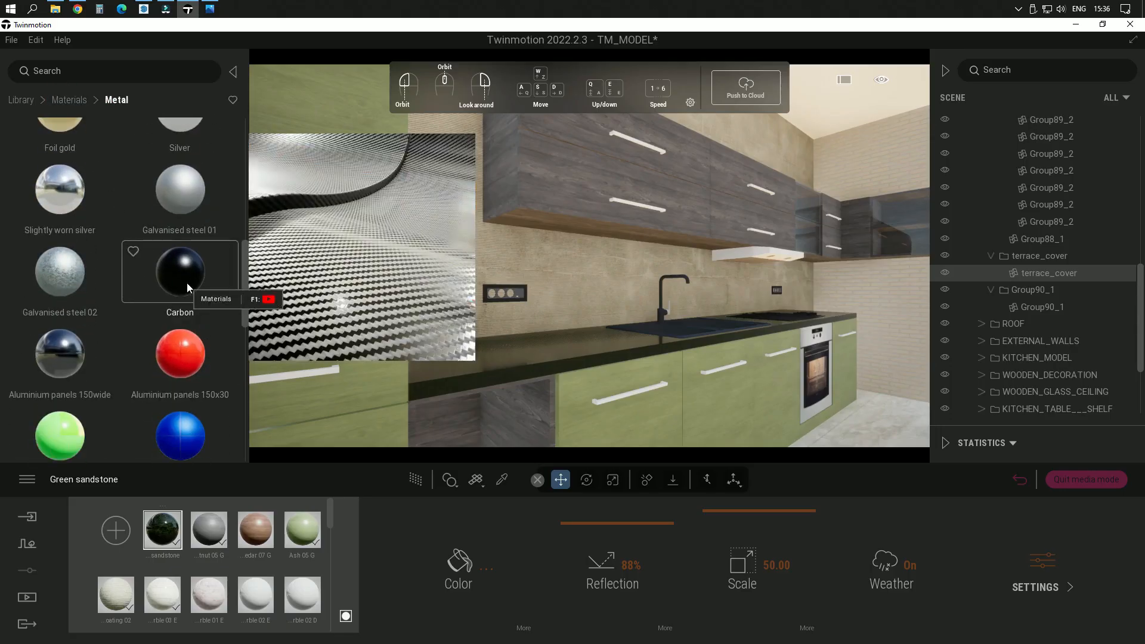
drag(184, 278, 633, 203)
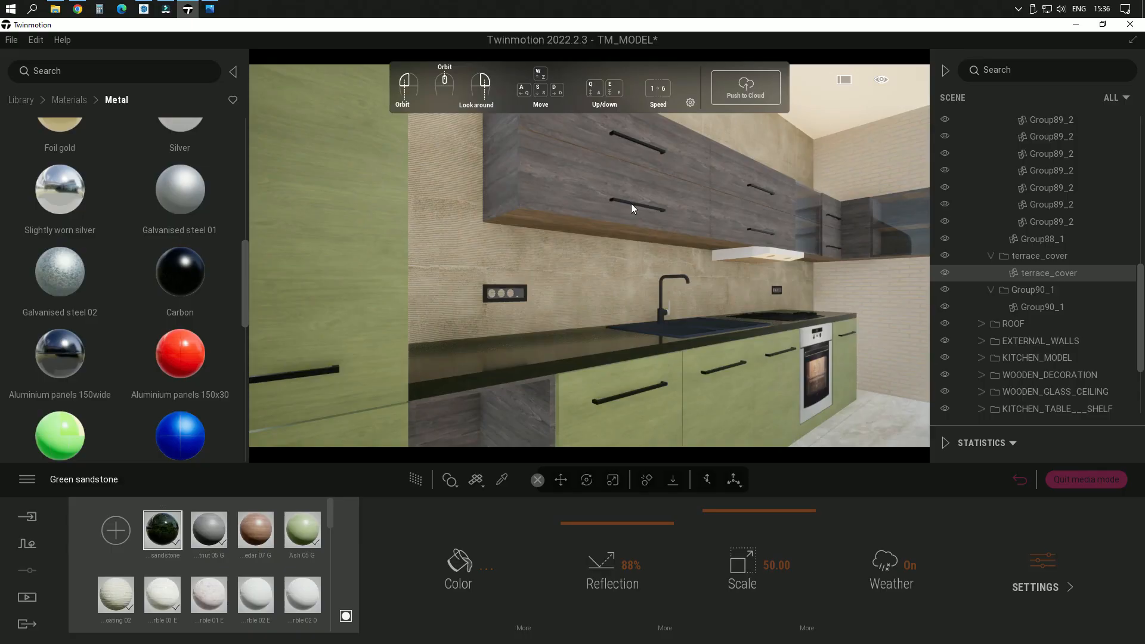
Step: Apply the Carbon metal material to the white body of the range hood above the cooktop
right_drag(754, 328, 759, 331)
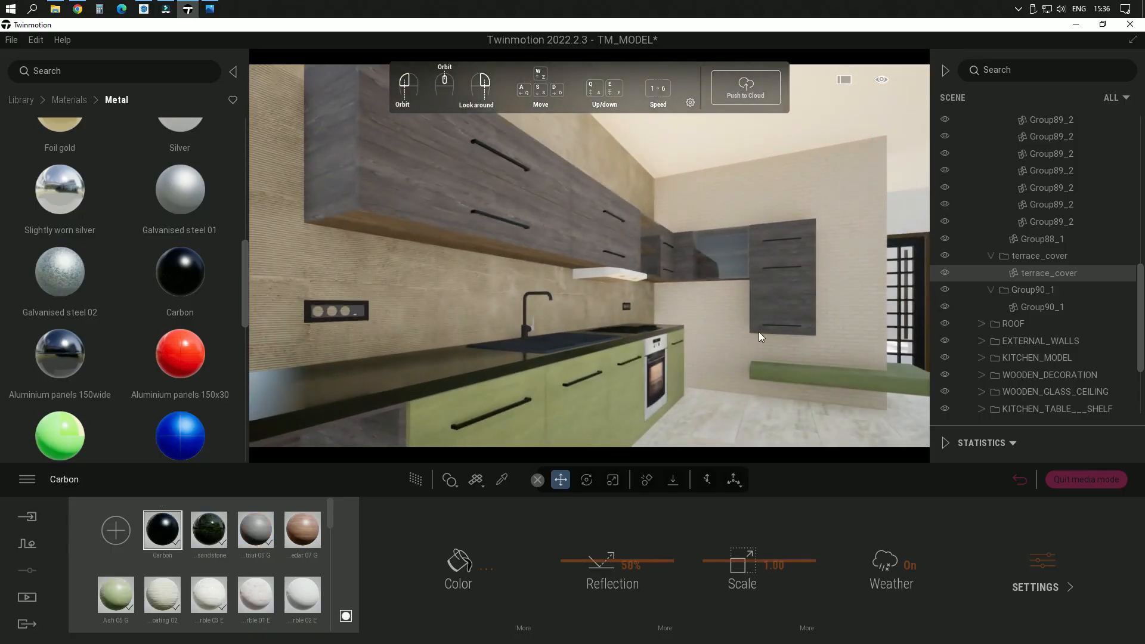
scroll(639, 274, up, 6)
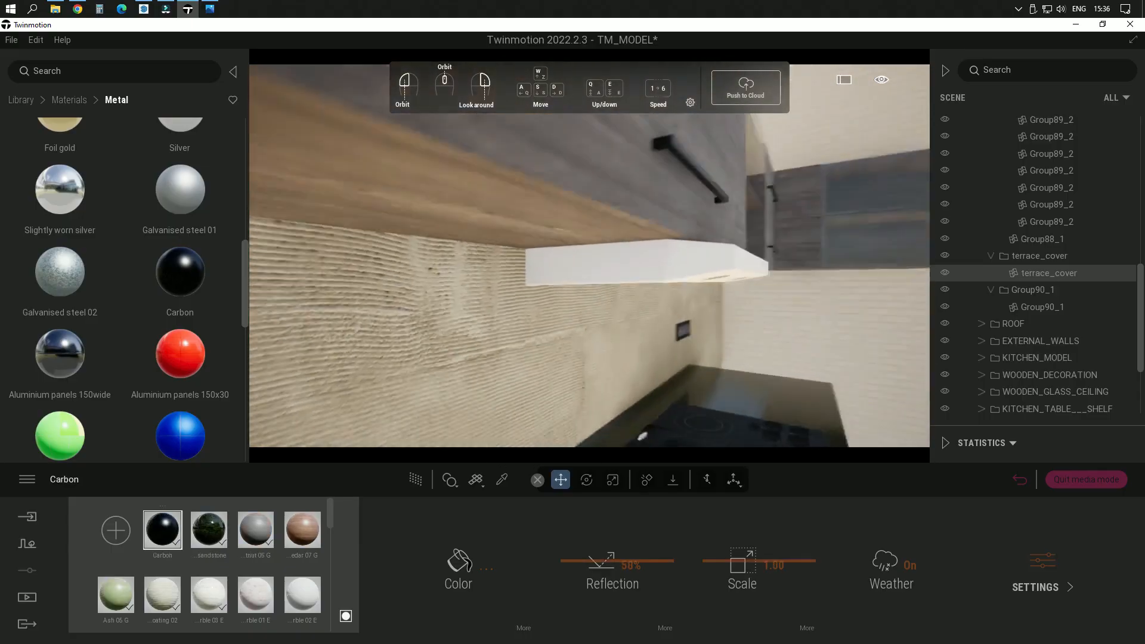
middle_drag(639, 274, 745, 281)
scroll(694, 283, up, 4)
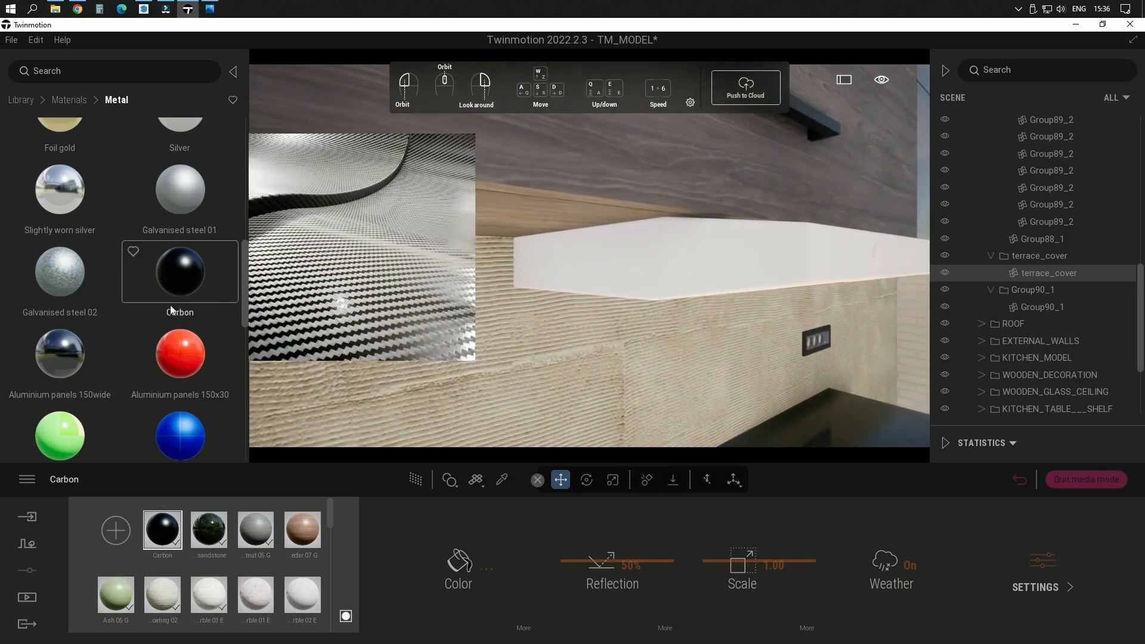
drag(171, 309, 648, 238)
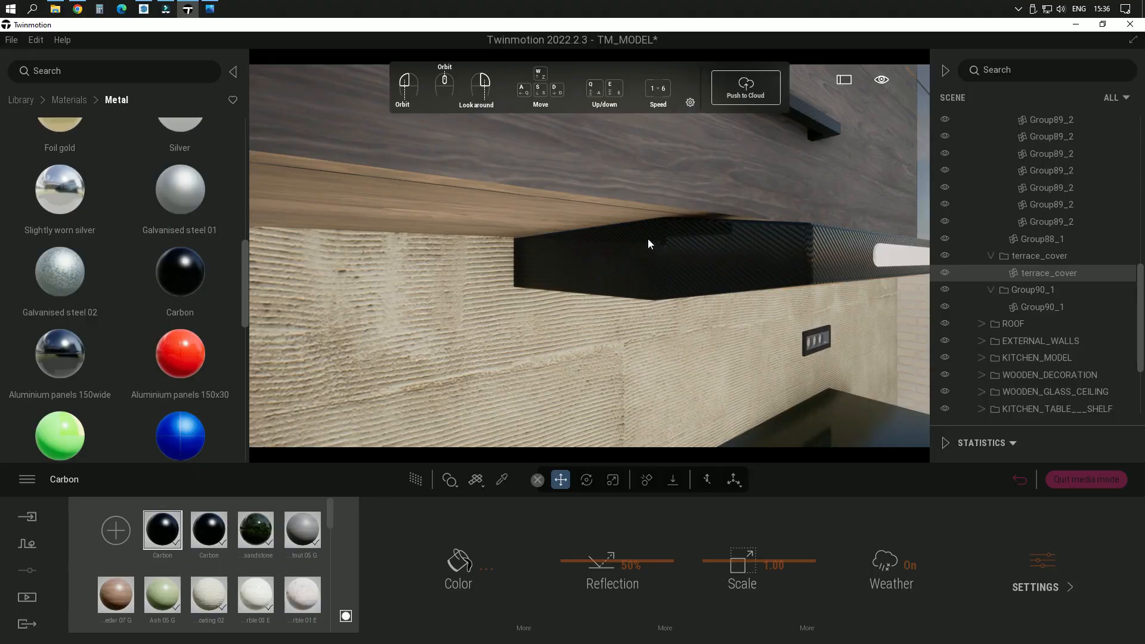
scroll(596, 223, down, 6)
scroll(674, 291, up, 4)
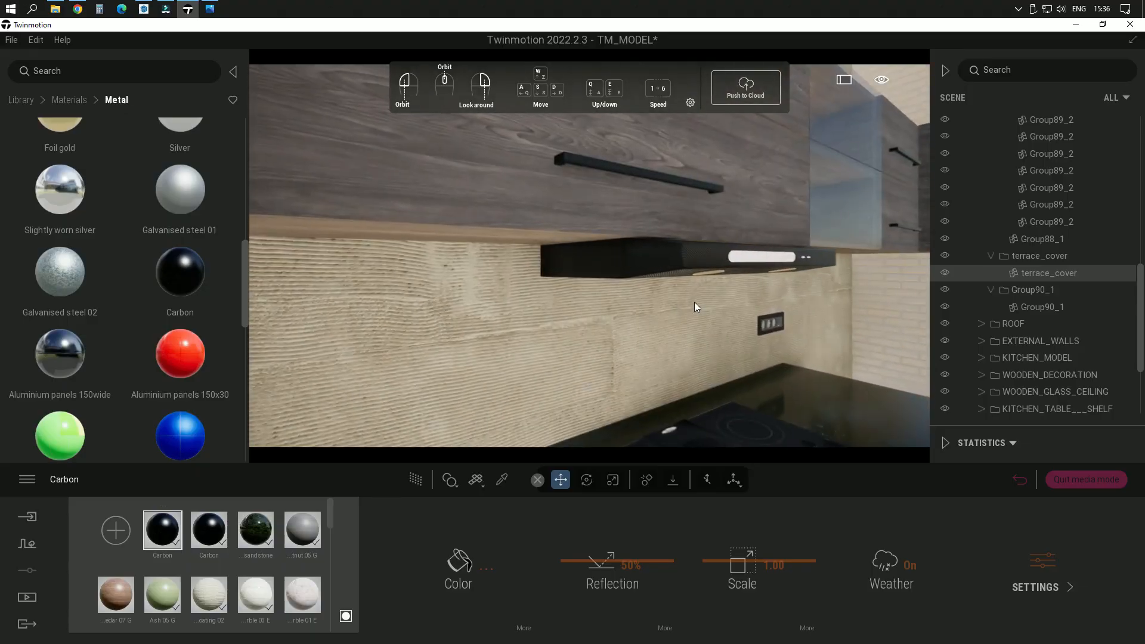
Step: Apply the Steel ground 01 metal to the filter panels on the underside of the range hood
middle_drag(694, 302, 701, 216)
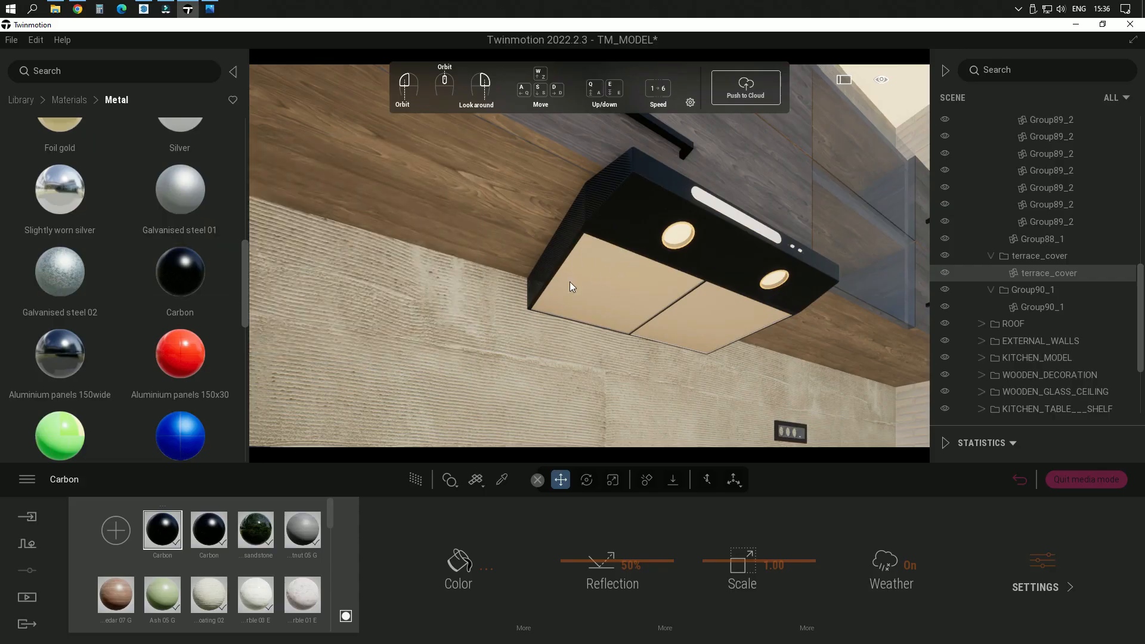
scroll(138, 310, down, 5)
scroll(142, 327, down, 5)
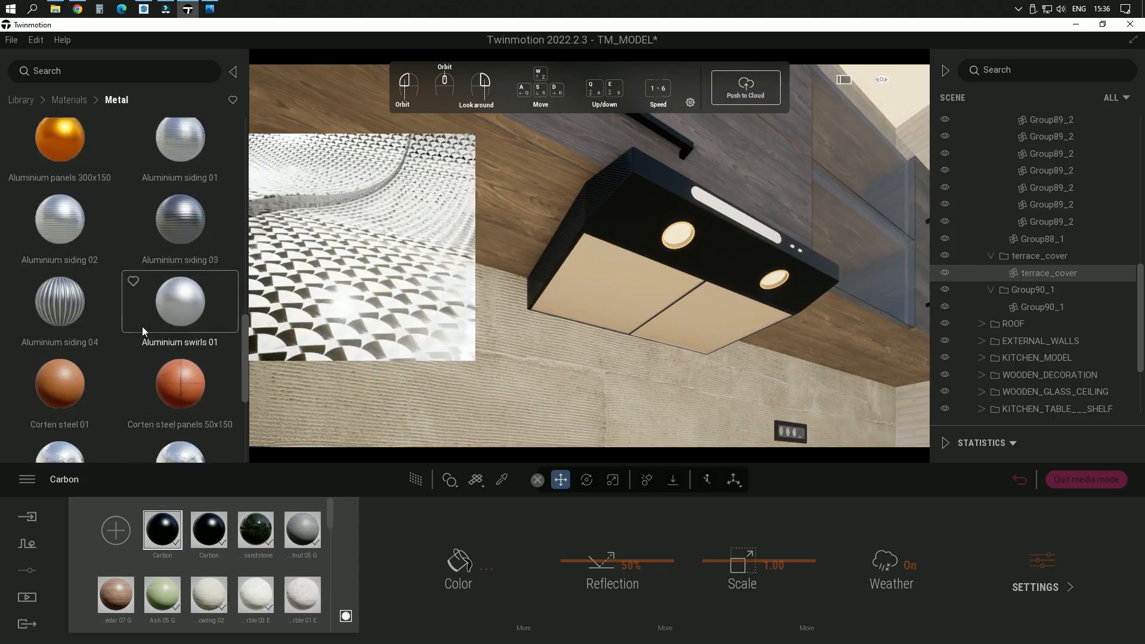
scroll(142, 326, down, 2)
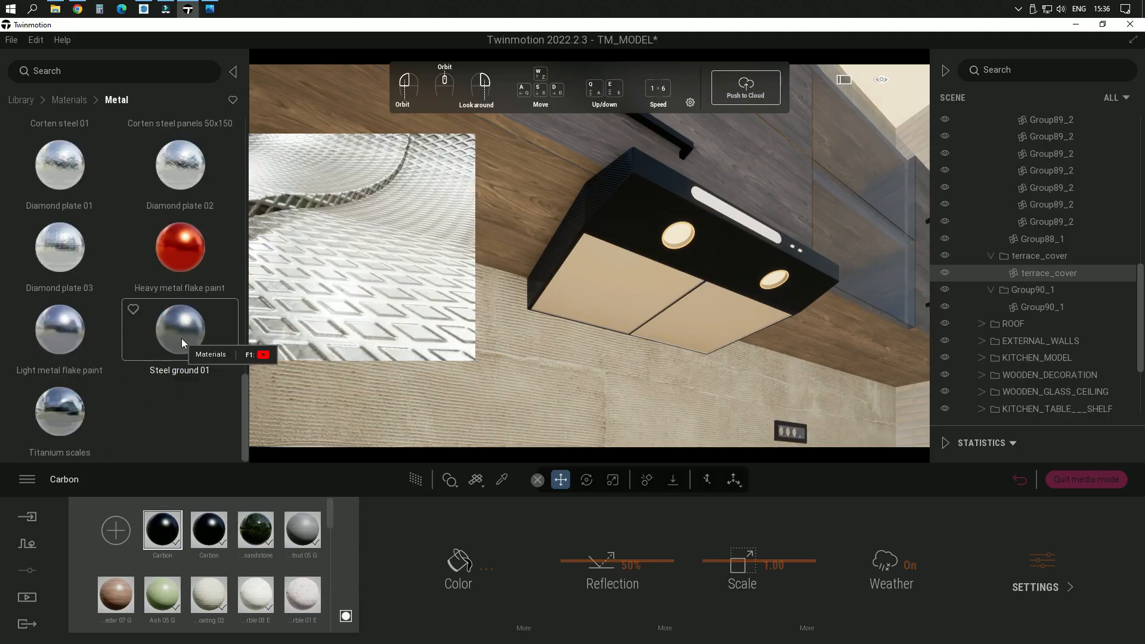
drag(181, 338, 647, 310)
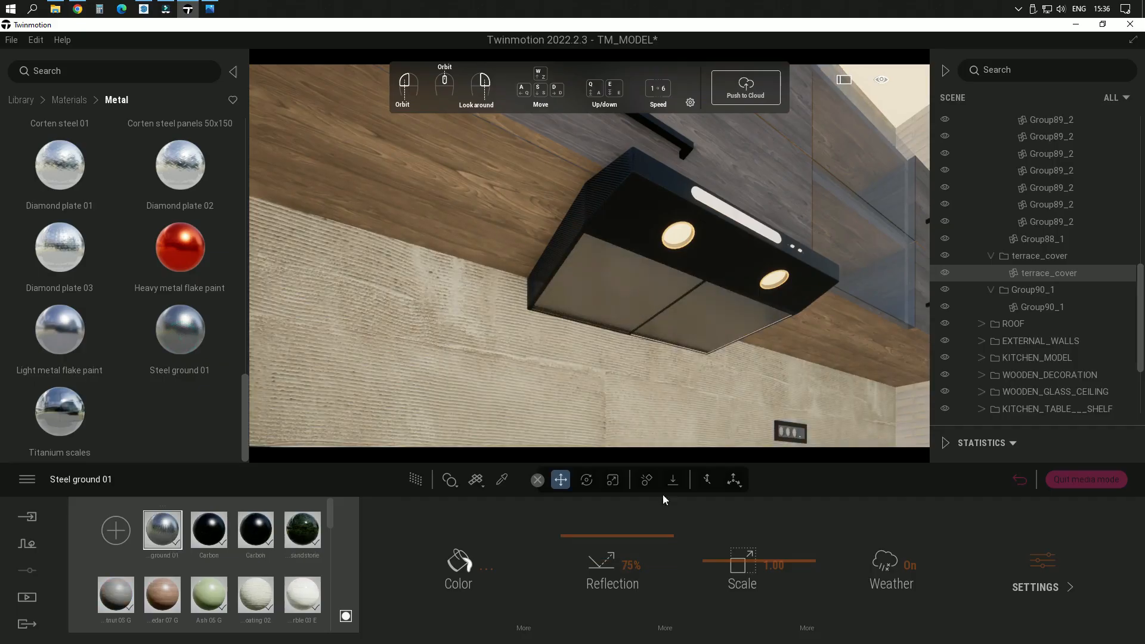
Step: Set the scale of the hood filters' Steel ground 01 material to 40.00 and check the pattern up close
drag(747, 559, 750, 480)
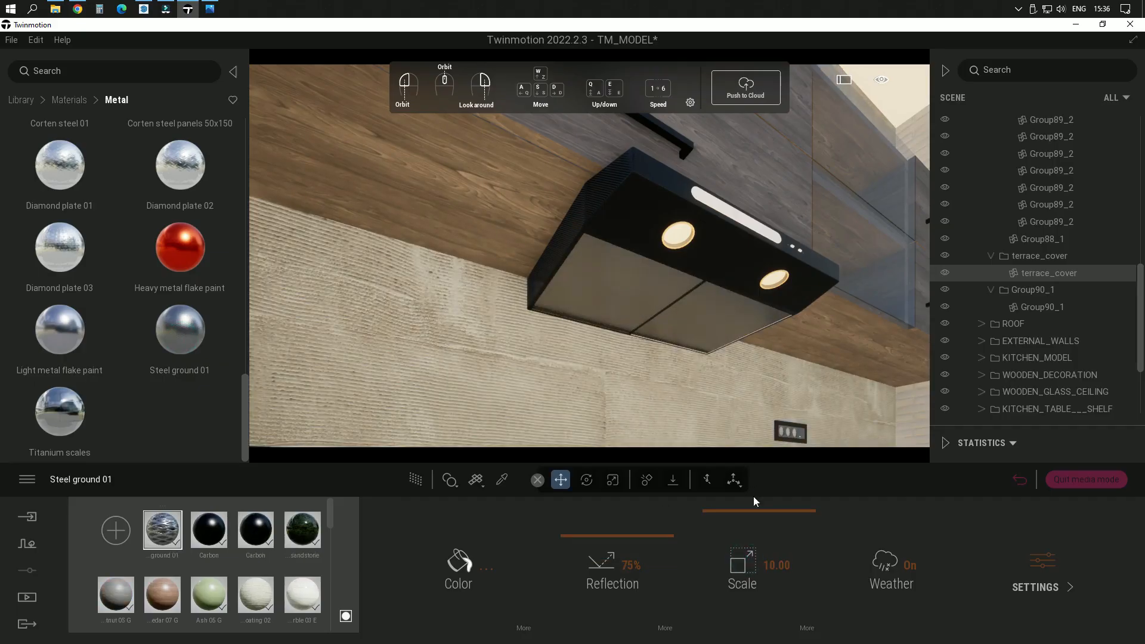
click(786, 567)
text(40)
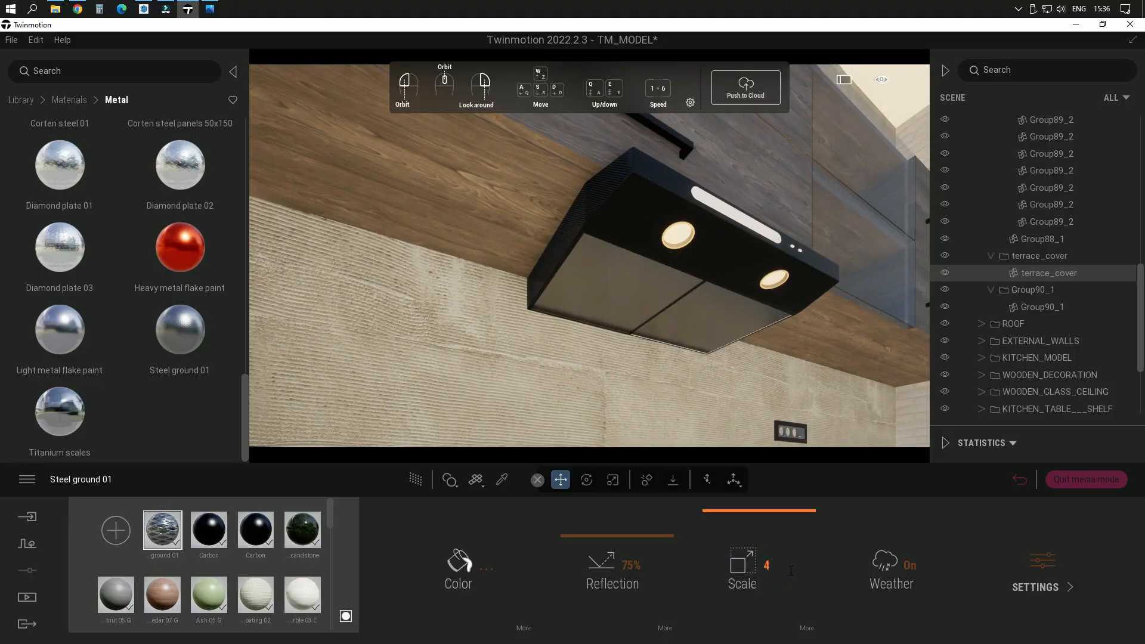
key(Return)
scroll(652, 306, up, 5)
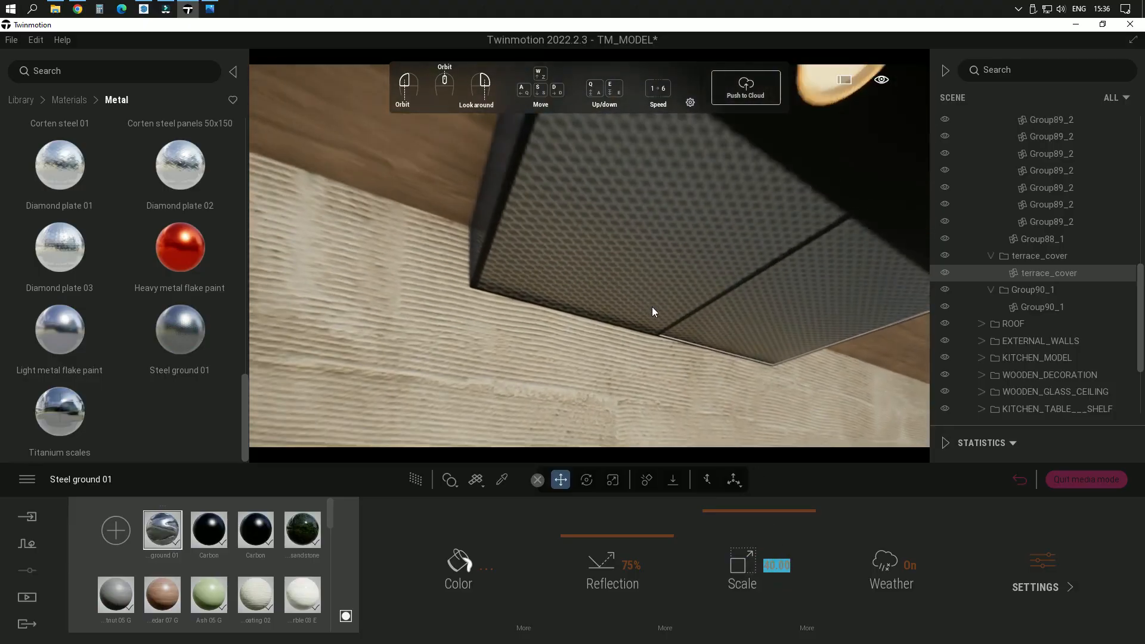
scroll(655, 310, down, 6)
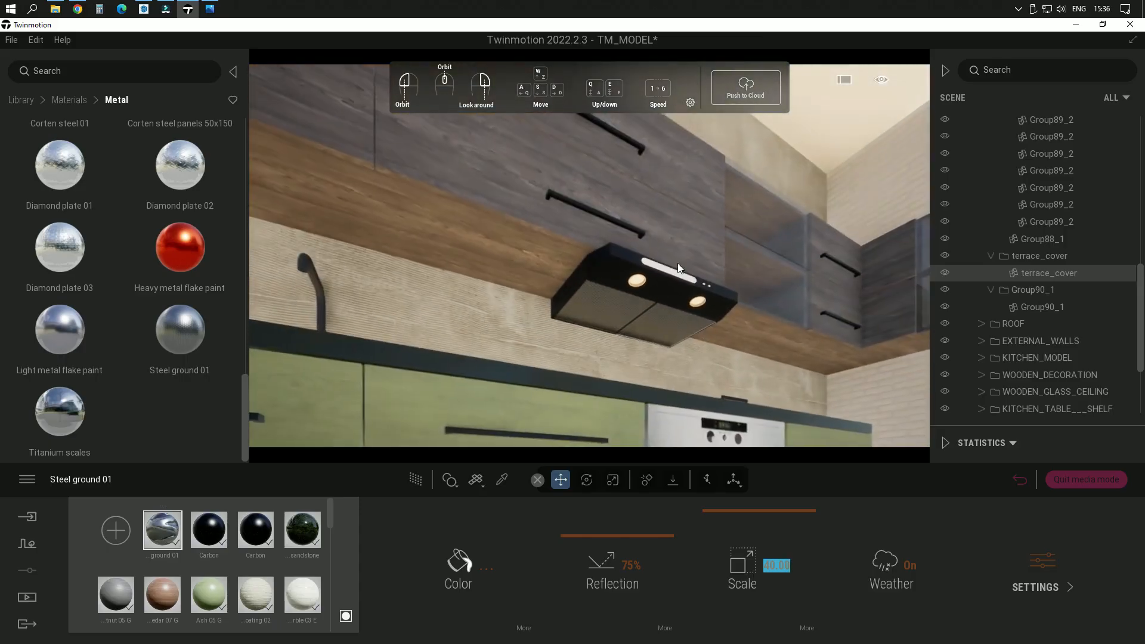
middle_drag(655, 311, 682, 261)
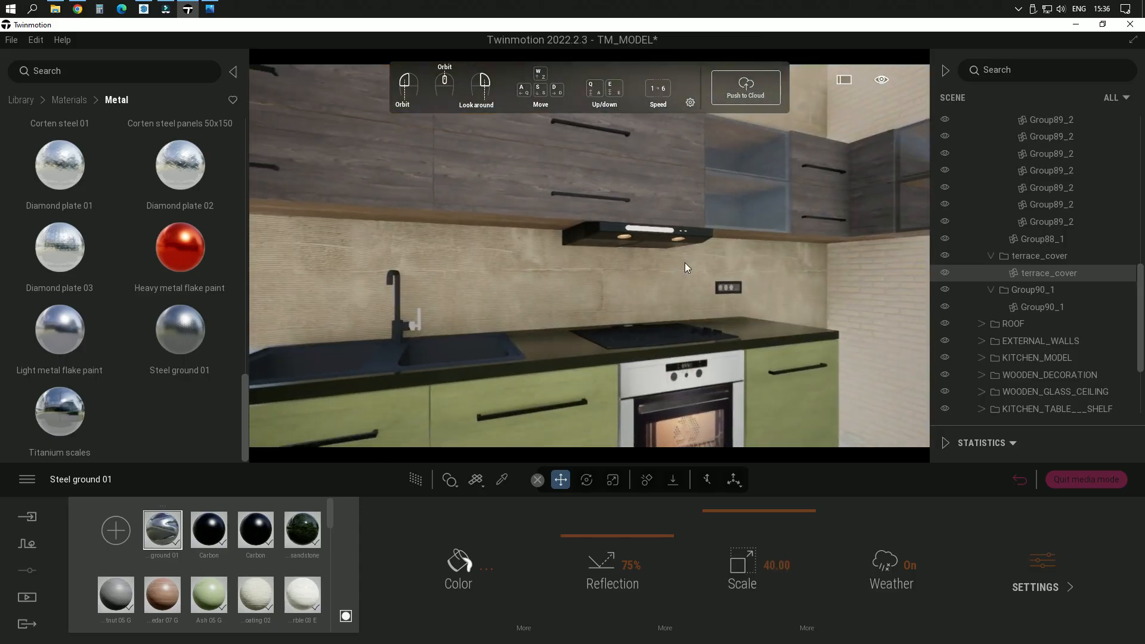
Step: Return to the saved SCENE 03 image view of the kitchen
click(34, 599)
click(250, 564)
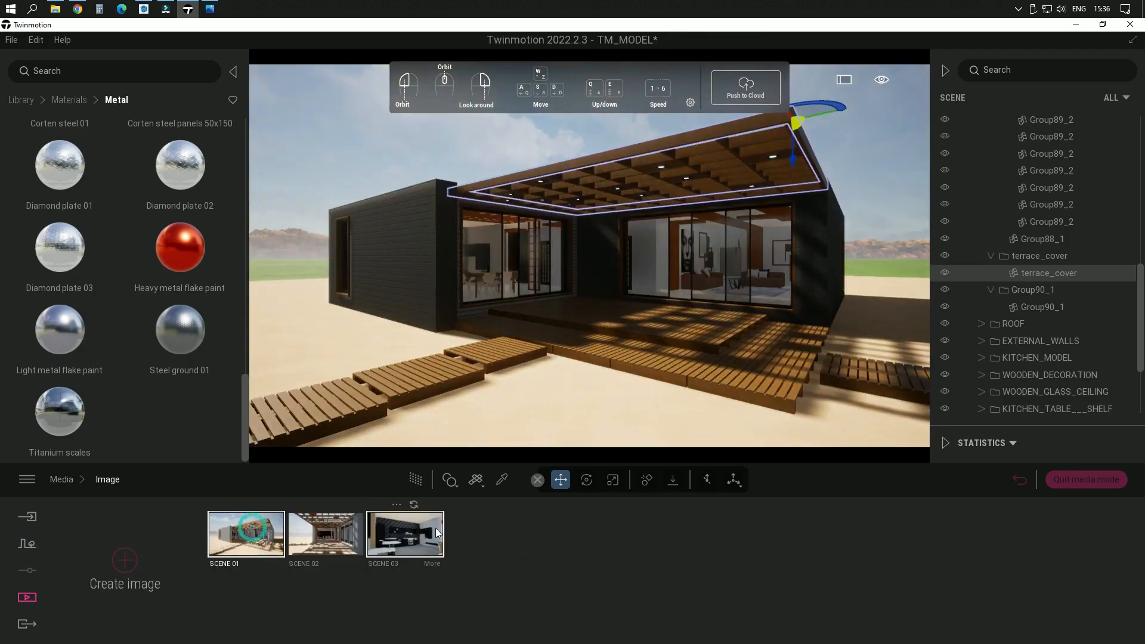
click(412, 536)
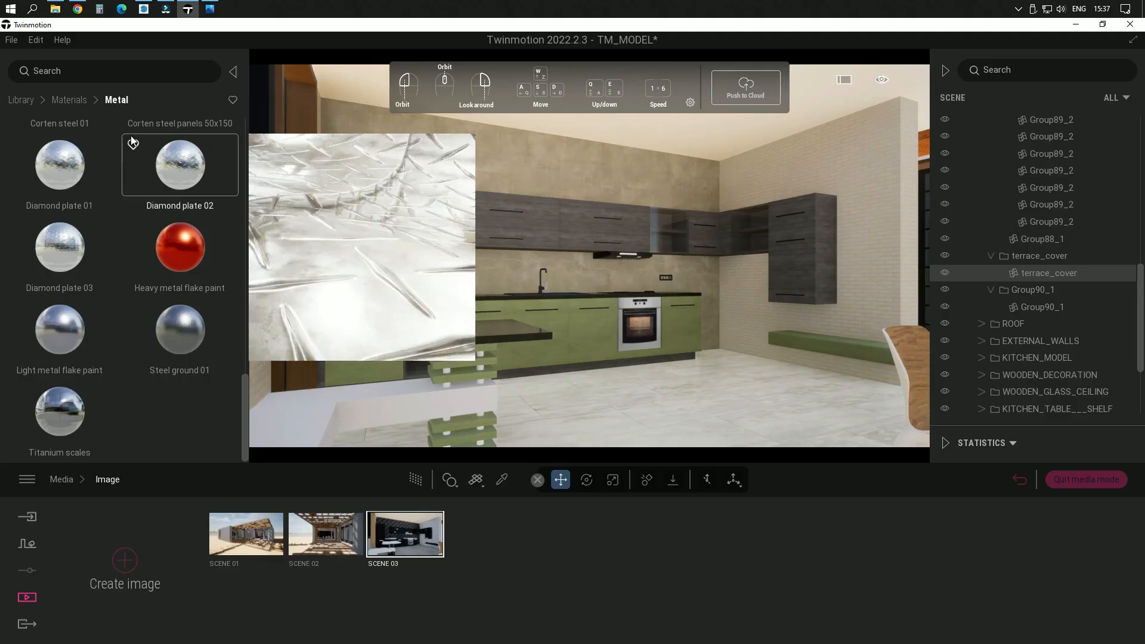
Step: Try the Stacked stone 02 material on the light brick side wall of the kitchen
click(74, 100)
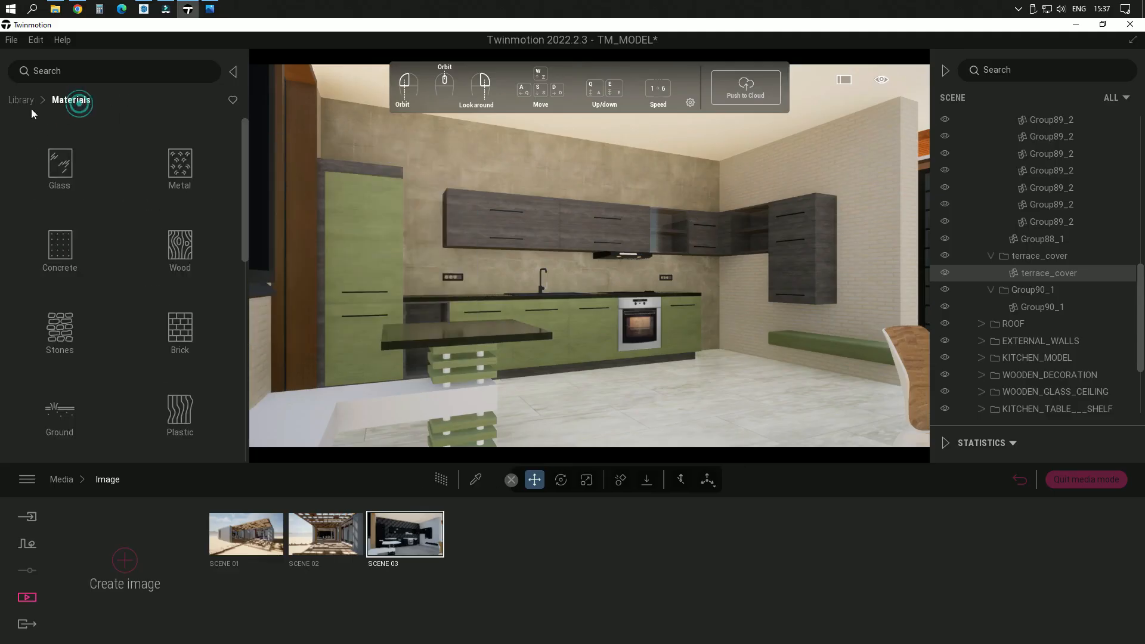
click(70, 335)
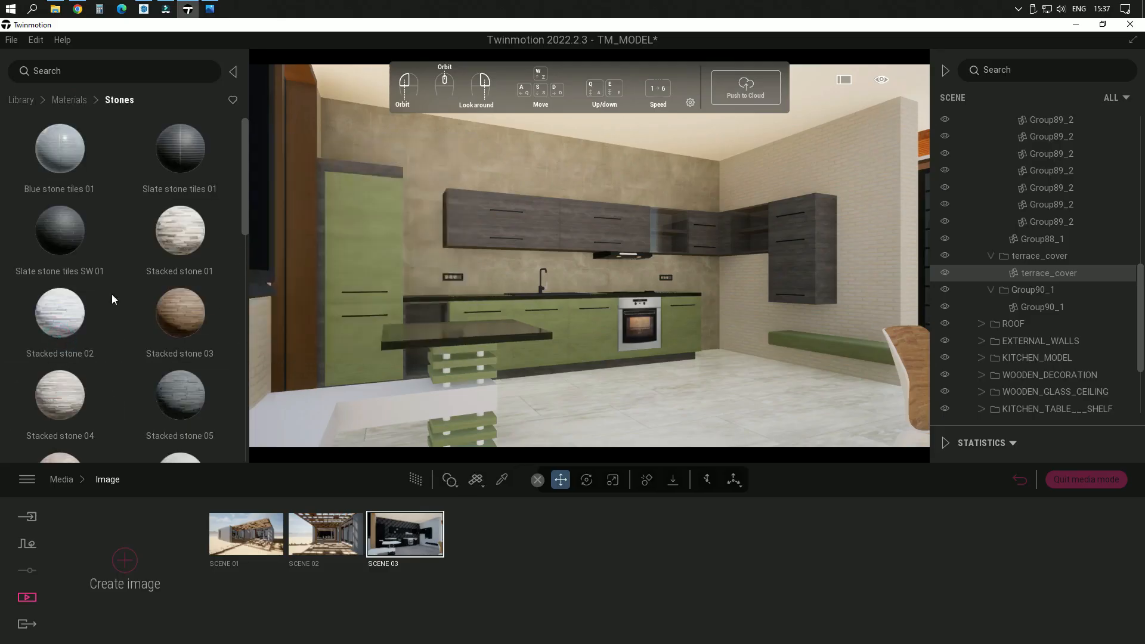
drag(60, 313, 890, 236)
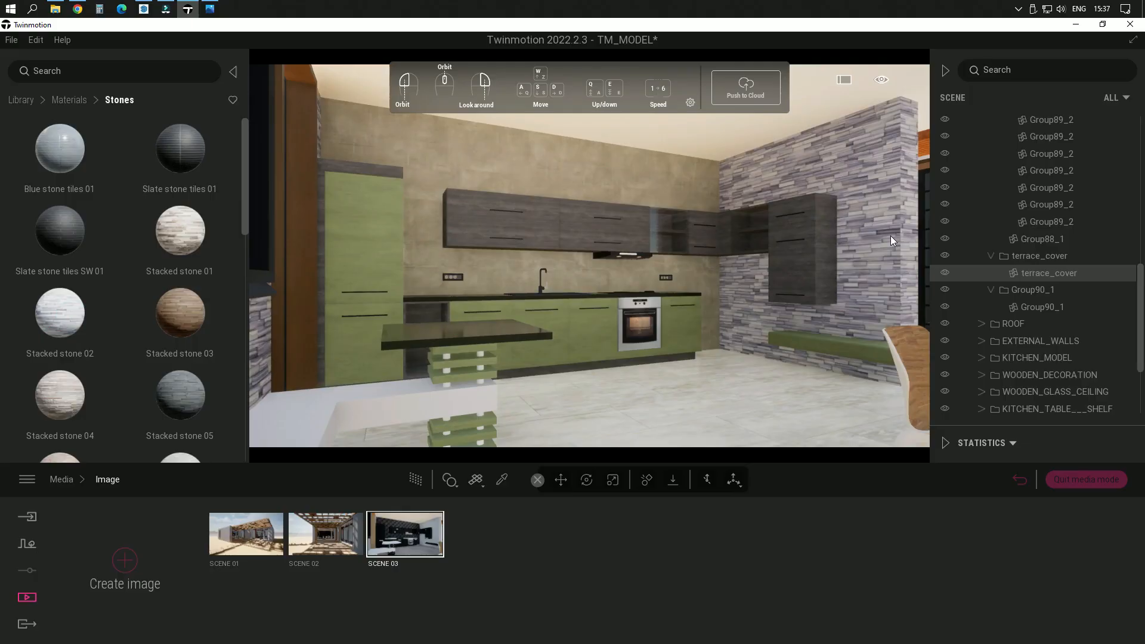
drag(890, 235, 84, 239)
Step: Apply the Stone 03 material to the kitchen's light brick side wall and set its scale to 0.48
scroll(60, 362, down, 3)
drag(49, 276, 30, 303)
scroll(98, 342, down, 3)
scroll(98, 343, down, 5)
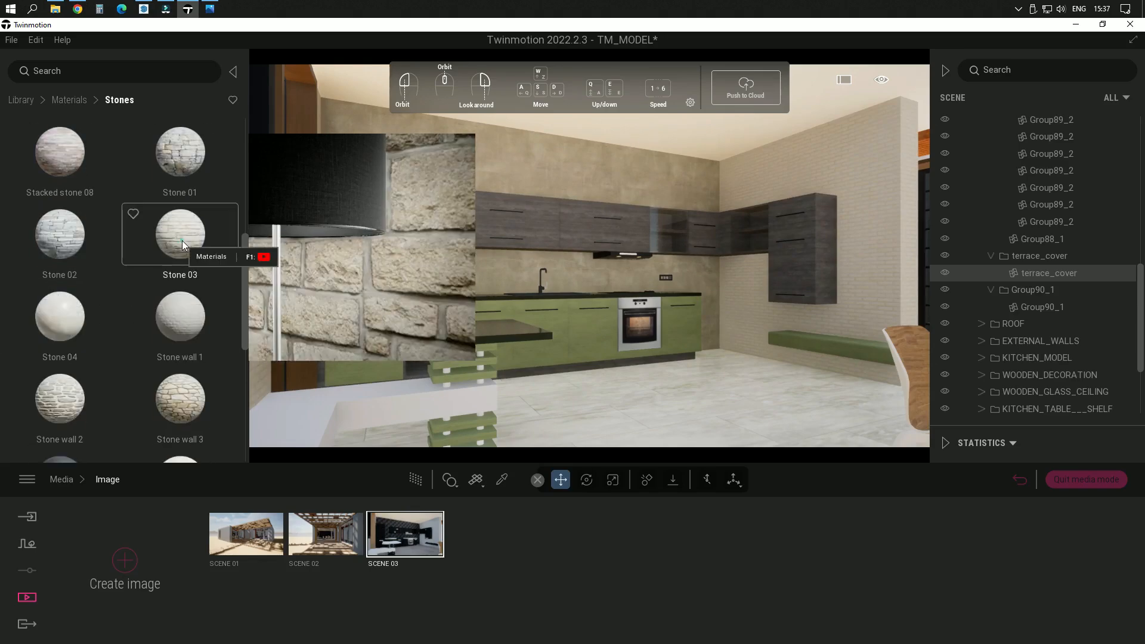
drag(181, 241, 857, 248)
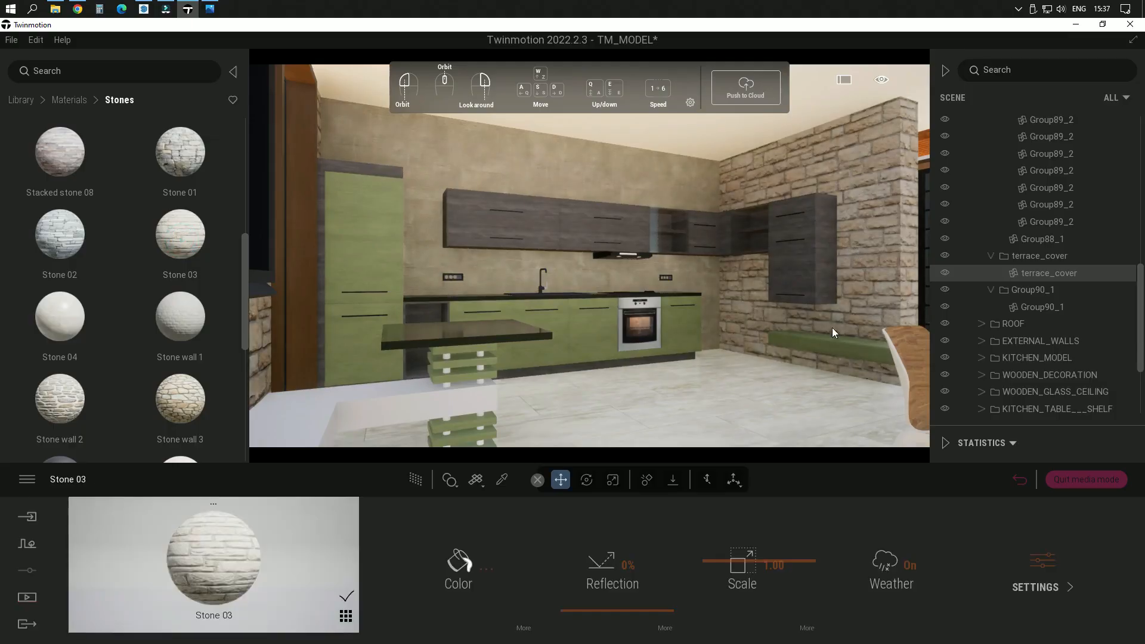
drag(768, 561, 771, 591)
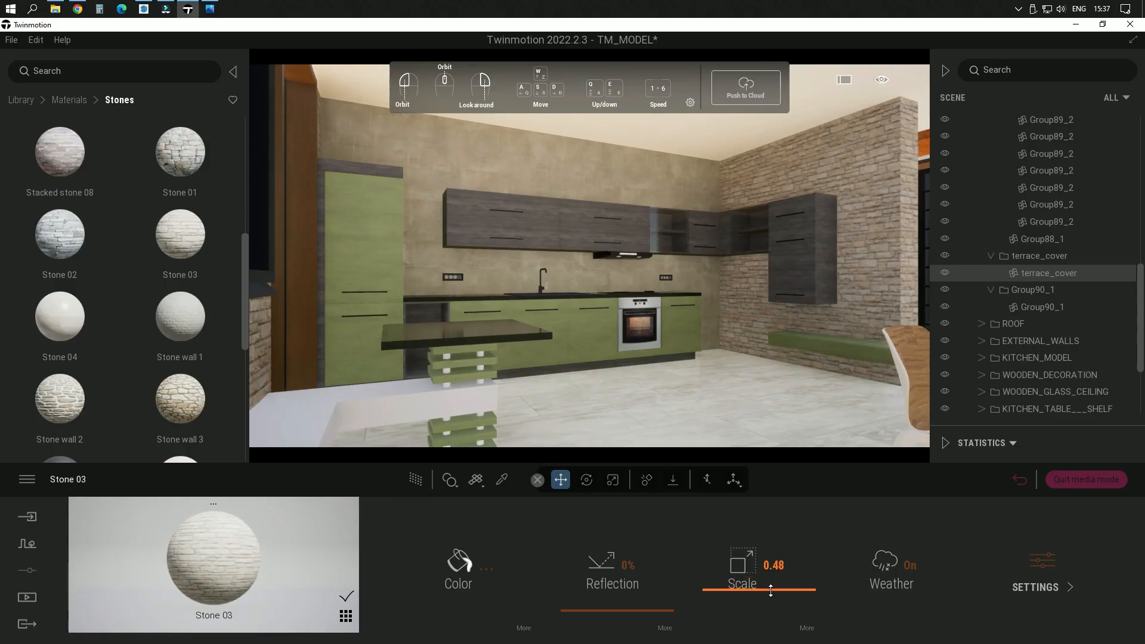
Step: Set the luminosity of the stone wall's Stone 03 material to 66% and check the wall up close
click(455, 560)
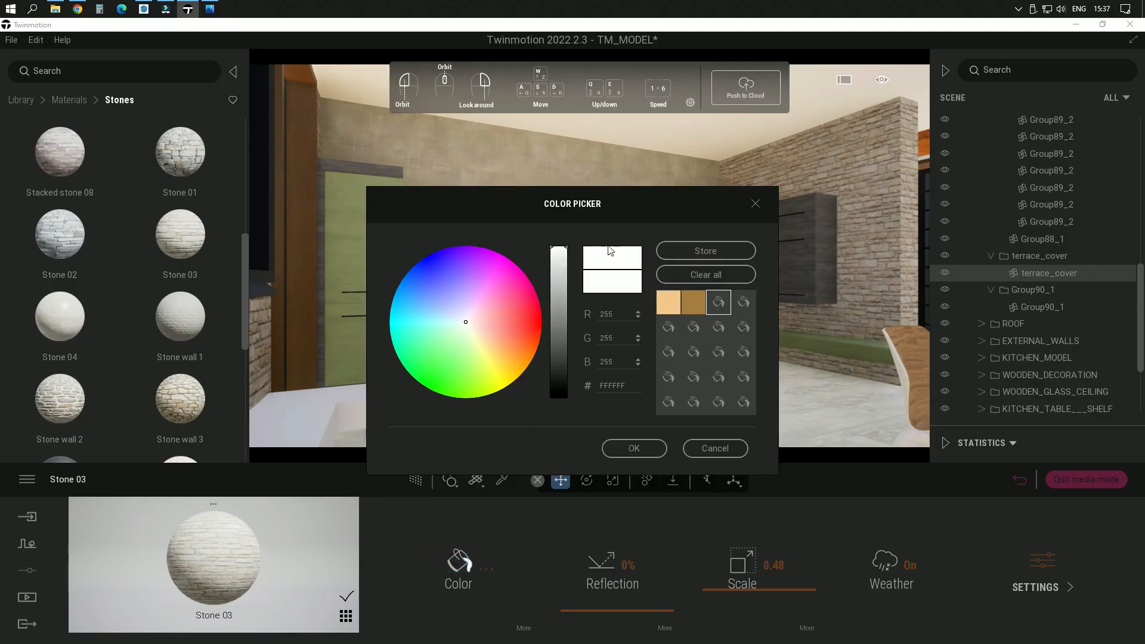
click(714, 449)
click(523, 628)
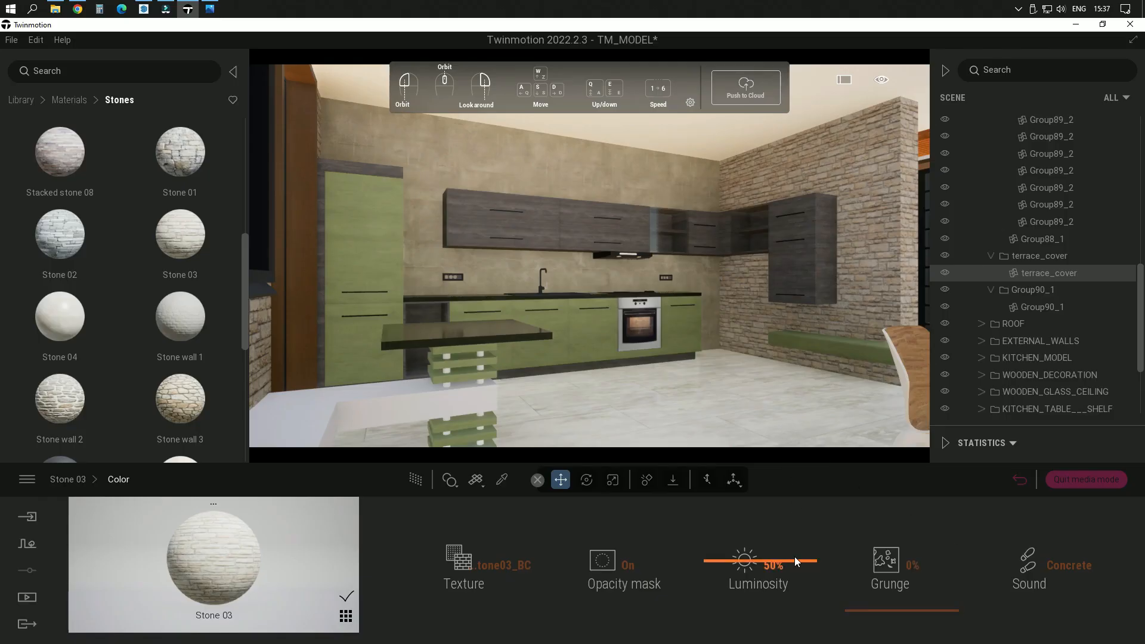
mouse_move(795, 557)
mouse_down()
mouse_move(793, 575)
mouse_move(791, 545)
mouse_up()
drag(809, 284, 638, 273)
right_drag(639, 273, 625, 280)
scroll(625, 281, up, 4)
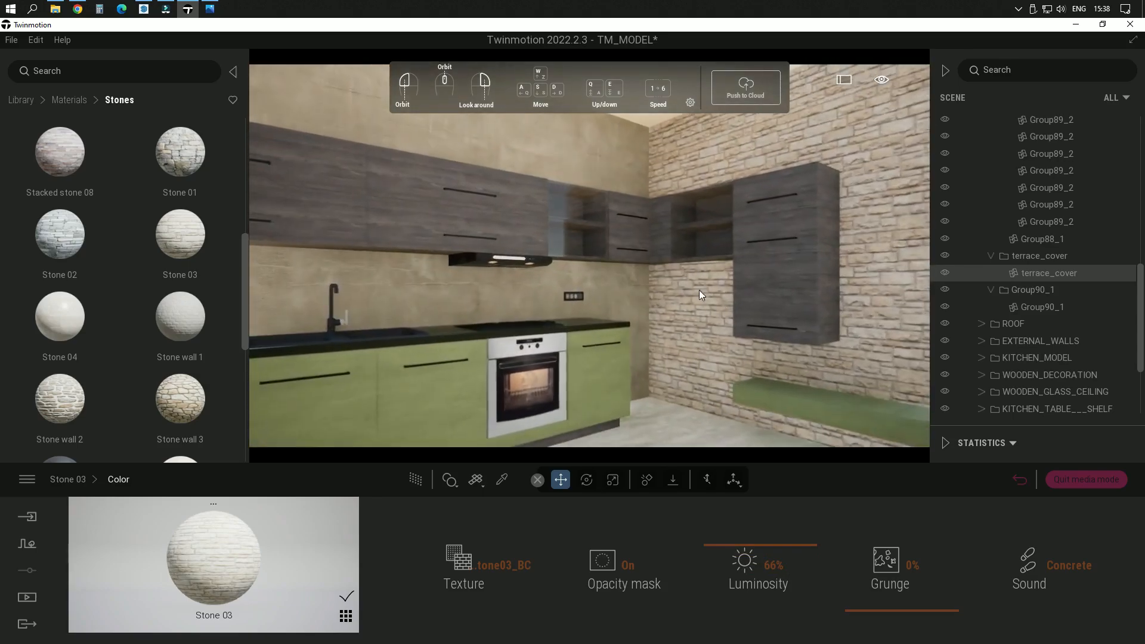
right_drag(699, 290, 760, 275)
scroll(771, 300, down, 2)
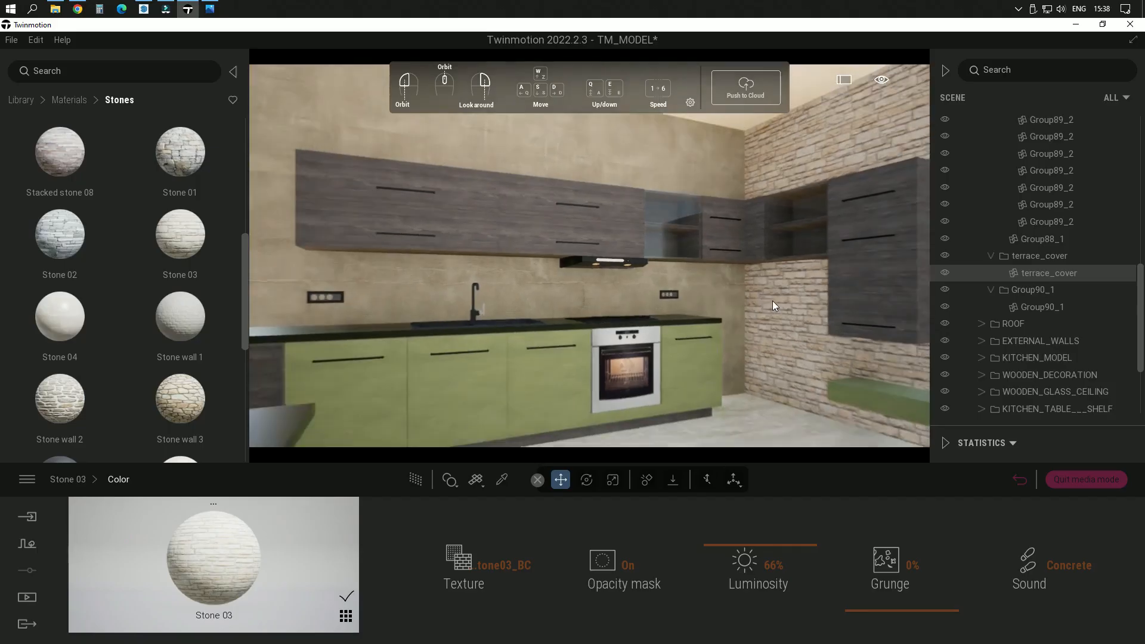
Step: Pick the Roughcast coating 02 material from the kitchen's back wall and set its color to greyish mauve CAC1CA
click(501, 480)
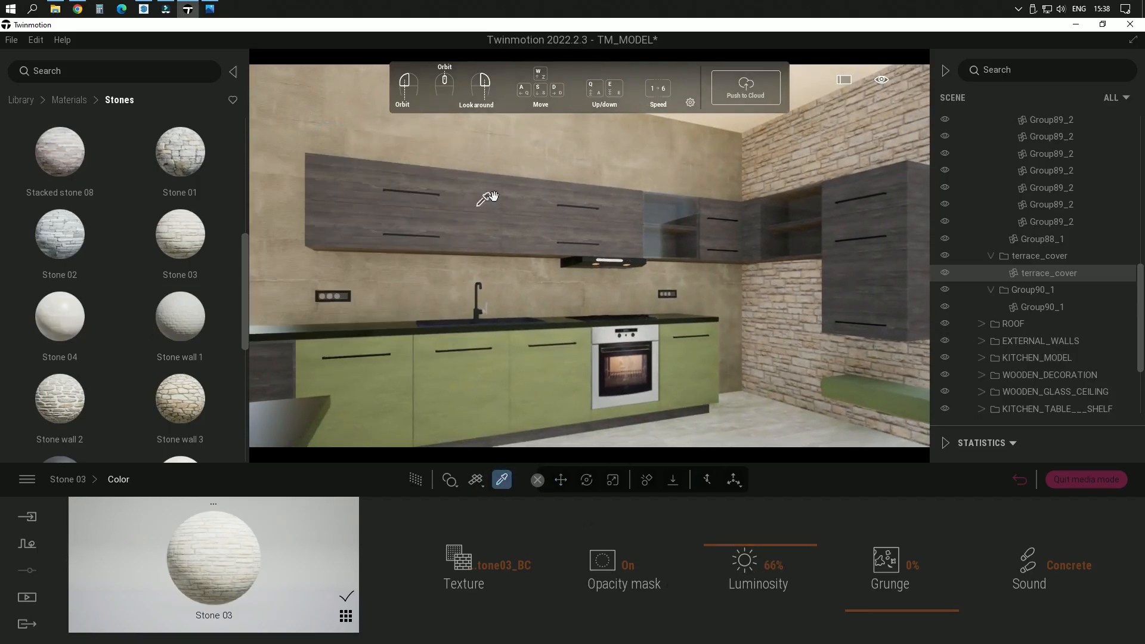
click(316, 112)
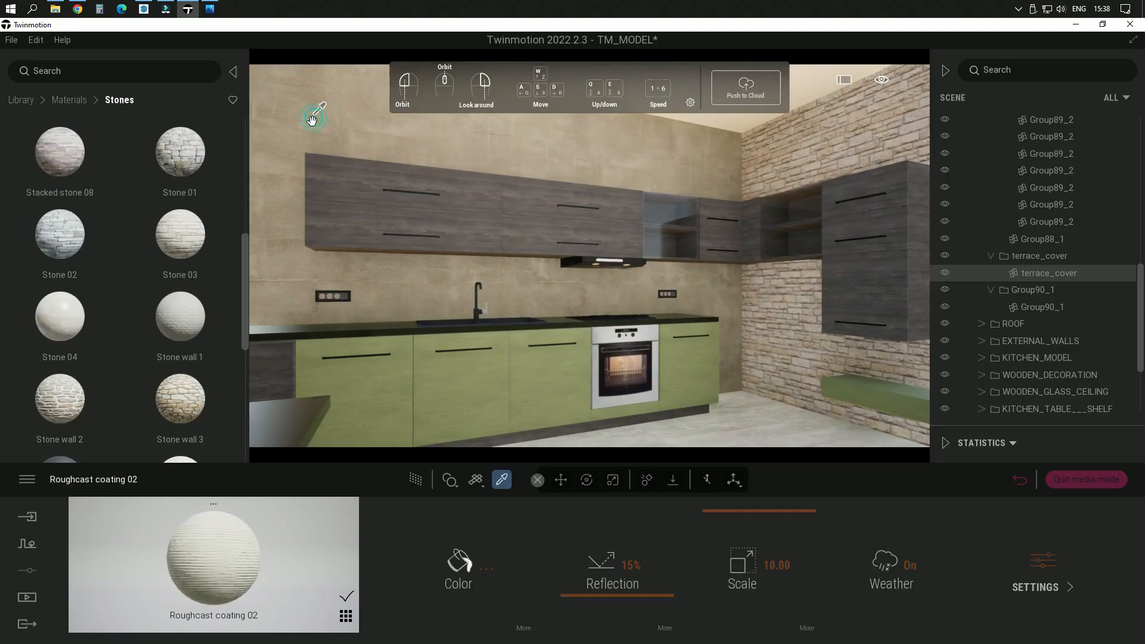
click(449, 564)
drag(603, 196, 143, 98)
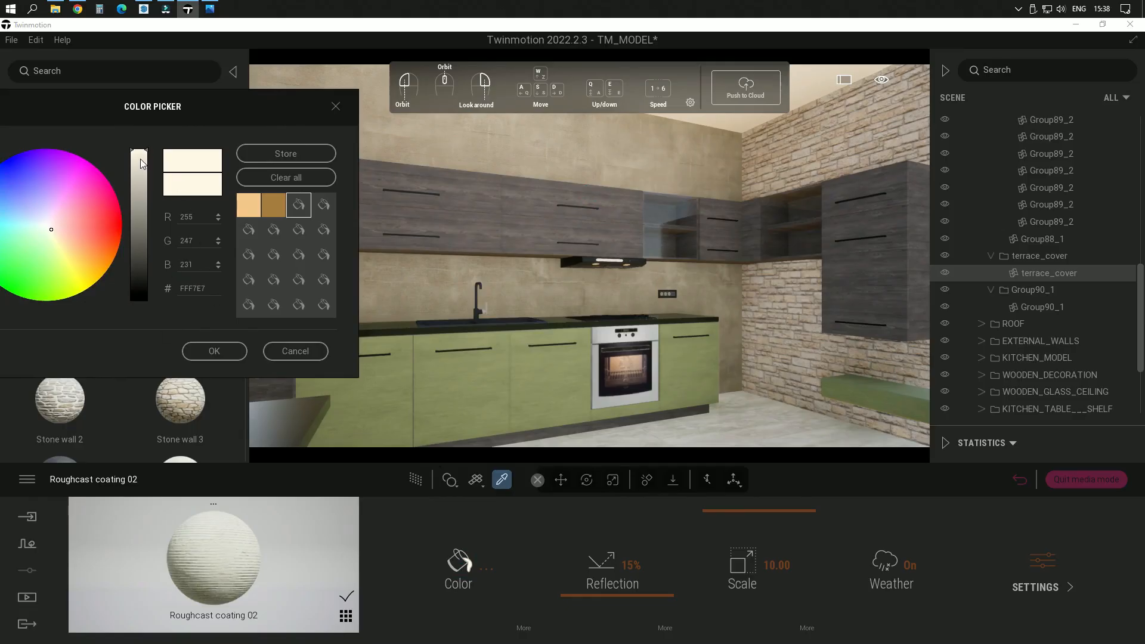
drag(144, 155, 151, 179)
mouse_move(49, 232)
mouse_down()
mouse_move(61, 243)
mouse_move(50, 225)
mouse_up()
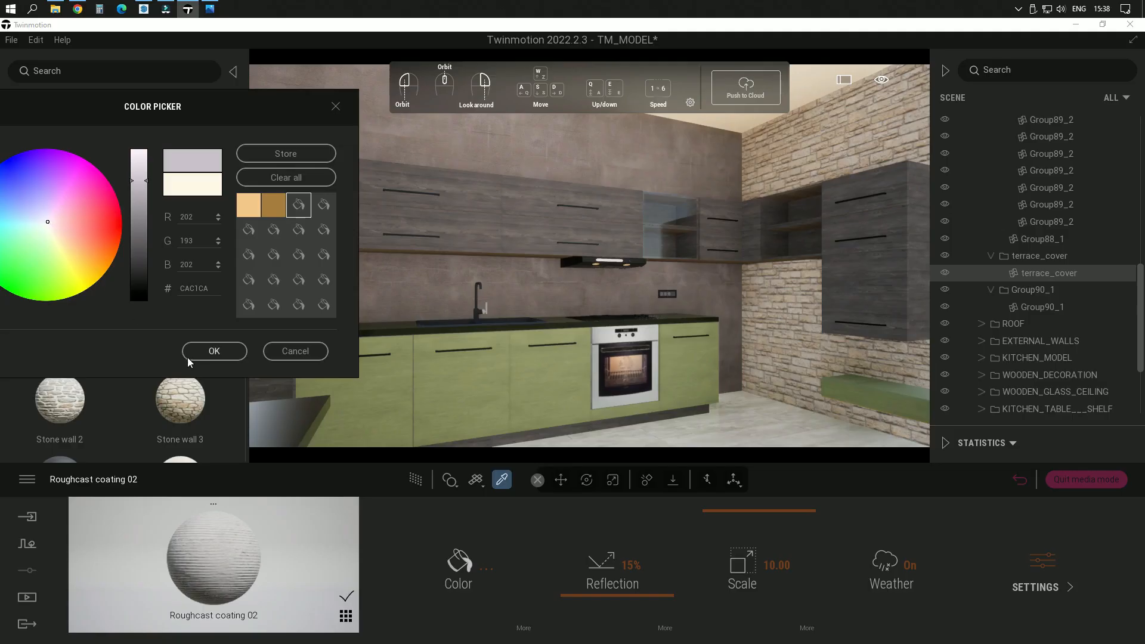
click(212, 352)
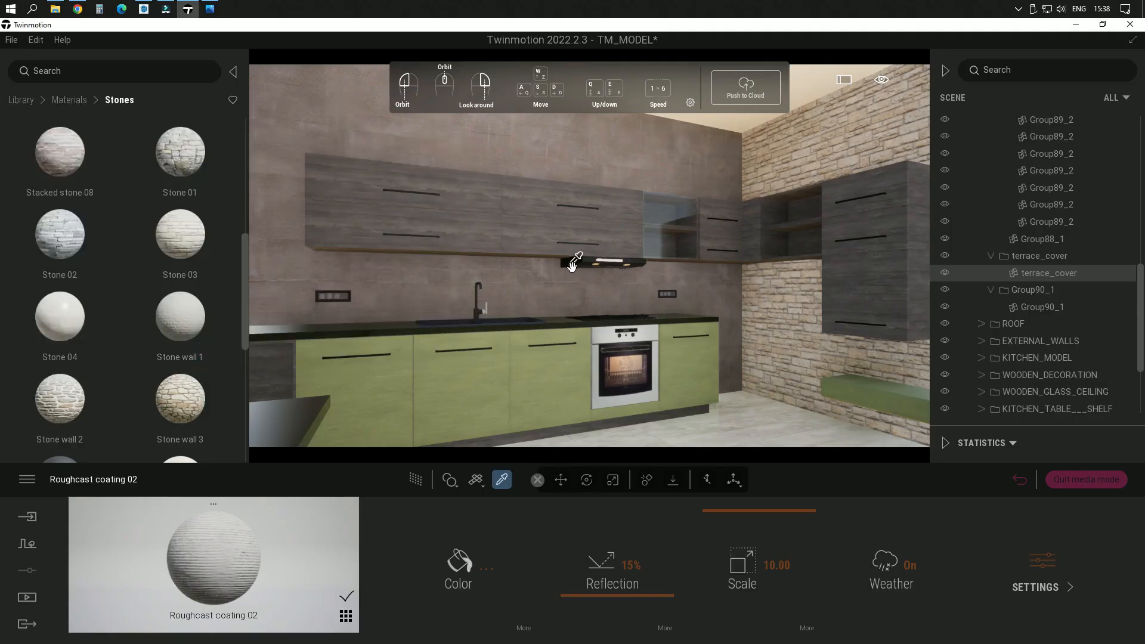
scroll(573, 261, down, 3)
scroll(524, 260, up, 3)
Step: Pick the Chestnut 05 G material from the upper kitchen cabinets and darken its color to 62605F
click(483, 222)
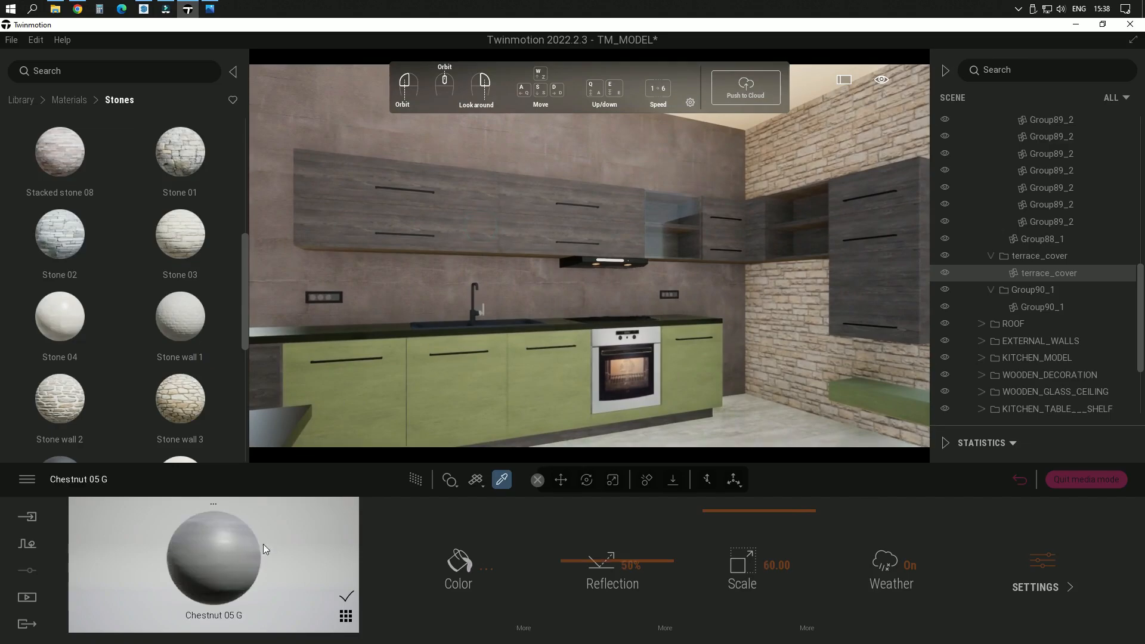
click(449, 566)
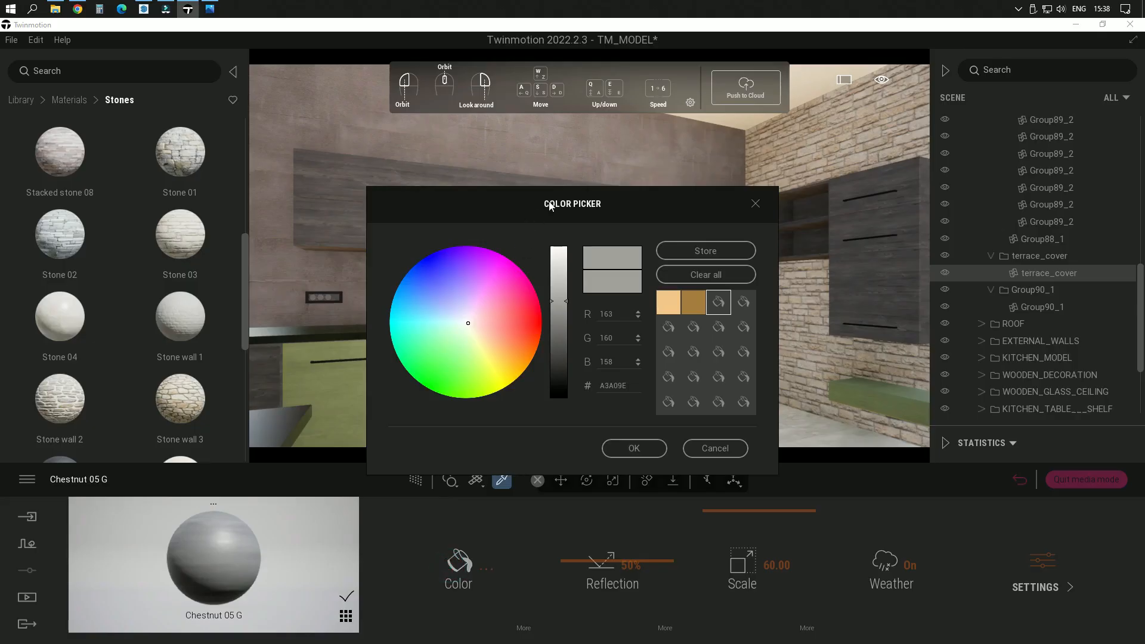
drag(548, 201, 121, 95)
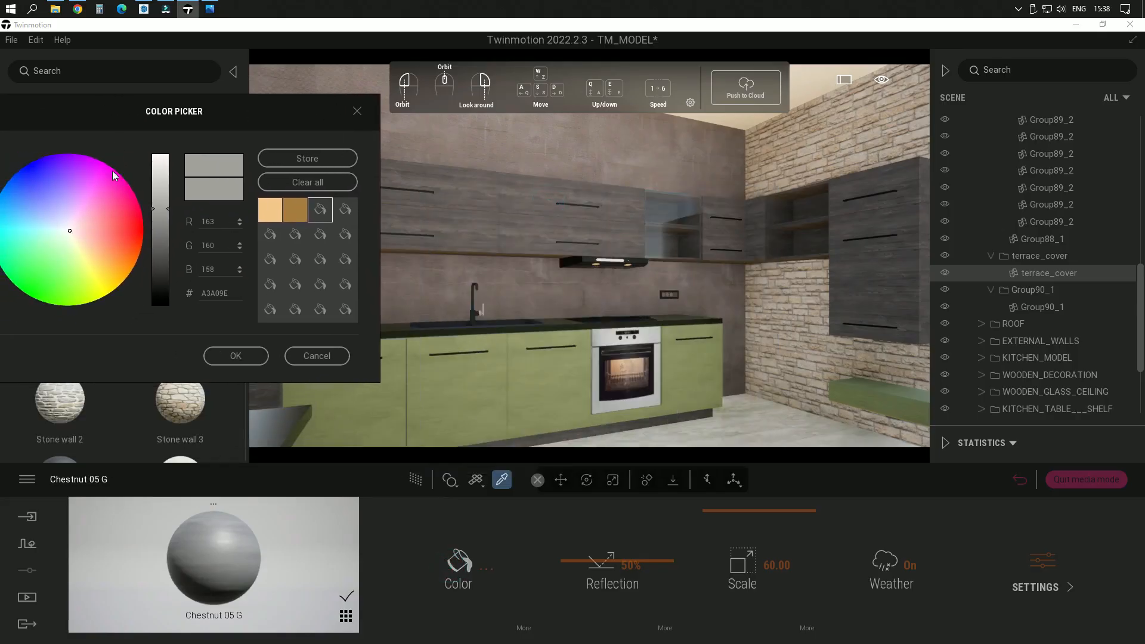
drag(159, 215, 163, 184)
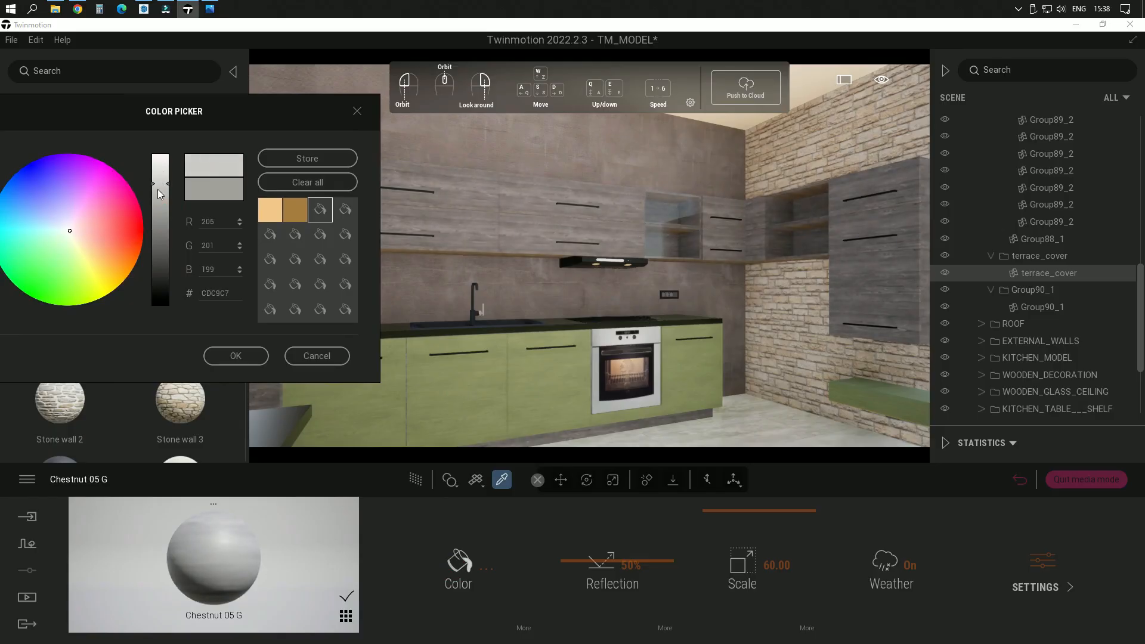
drag(164, 216, 172, 247)
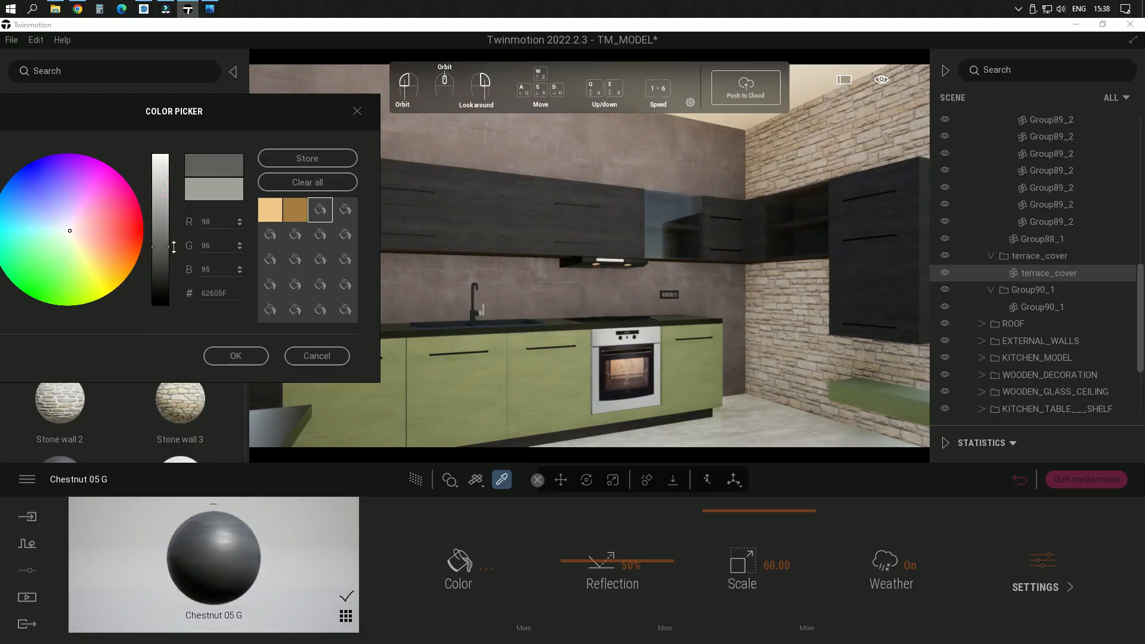
click(236, 357)
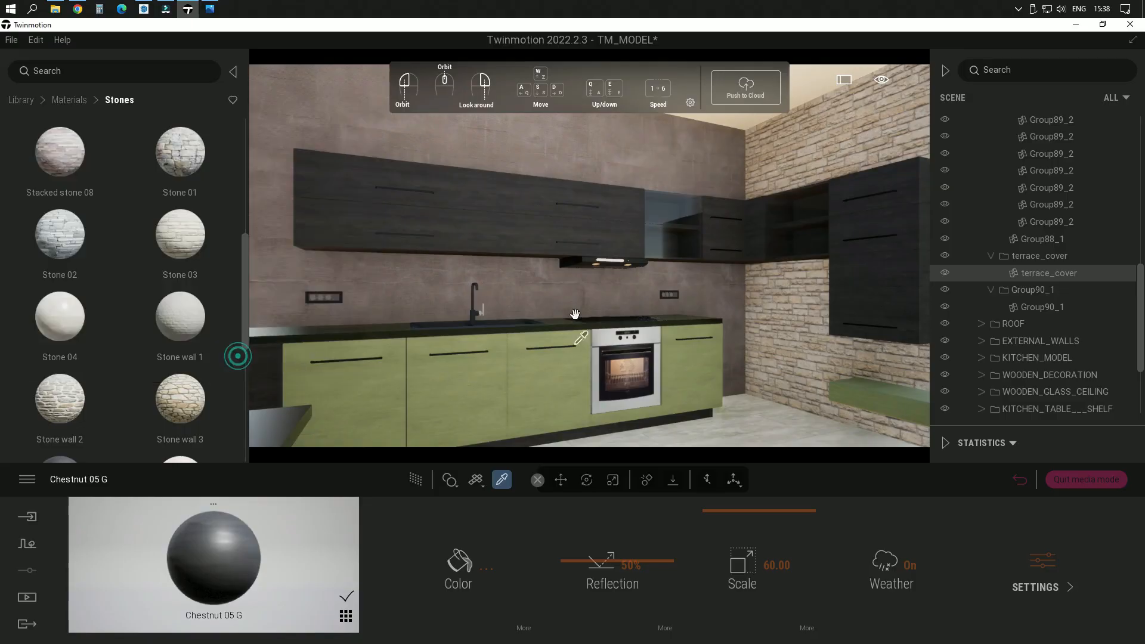
Step: Inspect the kitchen's cabinets and walls up close and return to the saved SCENE 03 image view
right_drag(632, 276, 595, 278)
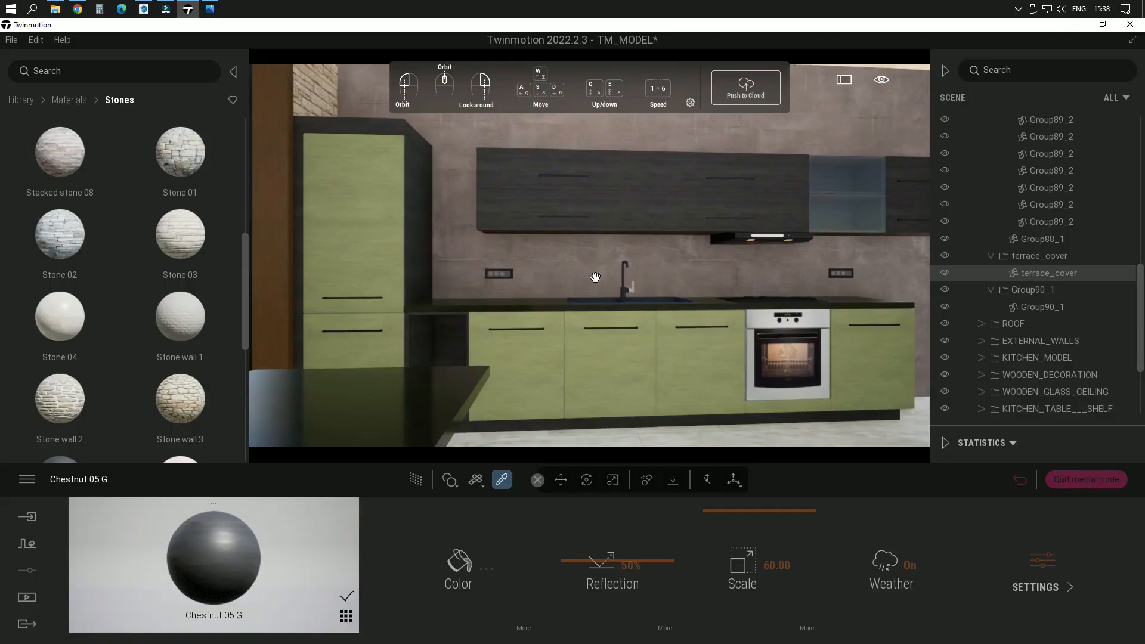
key(w)
right_drag(532, 237, 620, 223)
key(s)
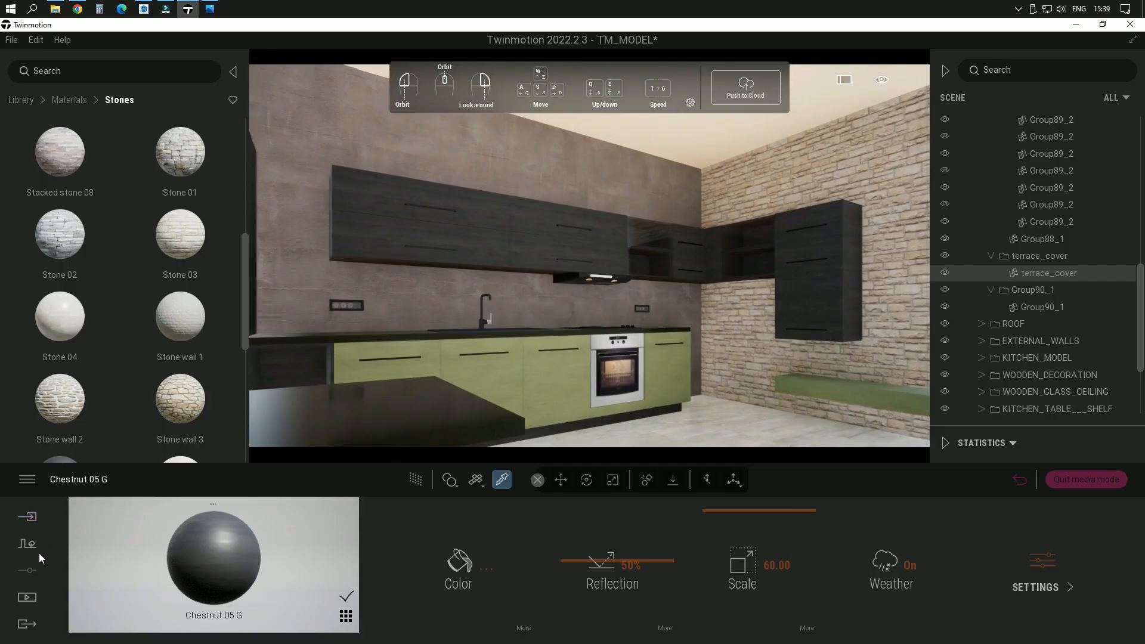
click(34, 601)
click(258, 579)
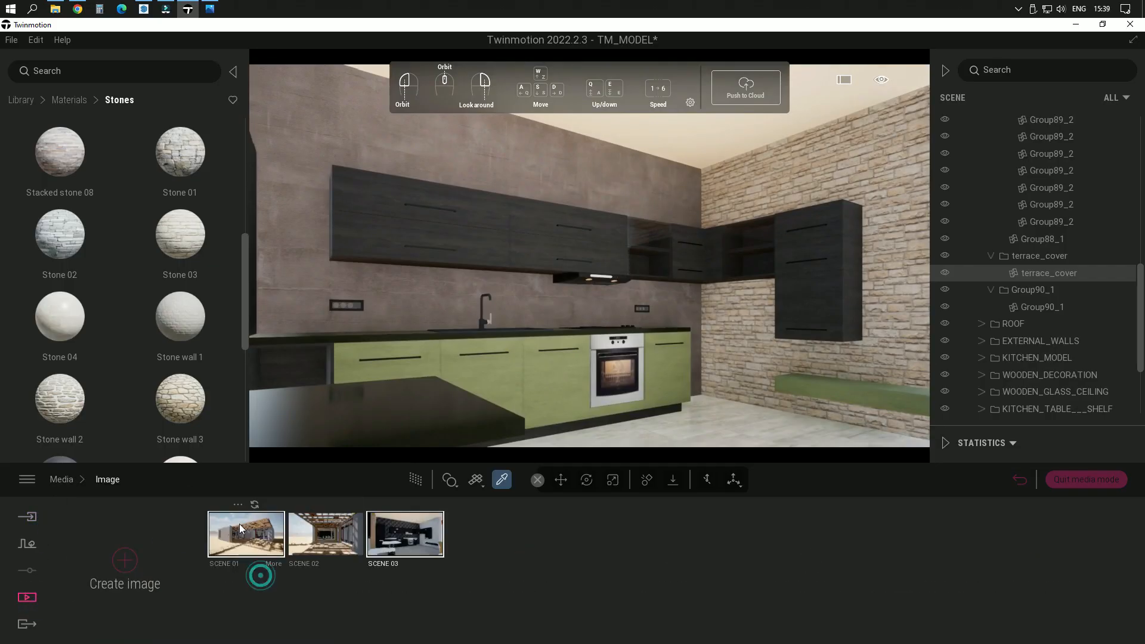
click(431, 542)
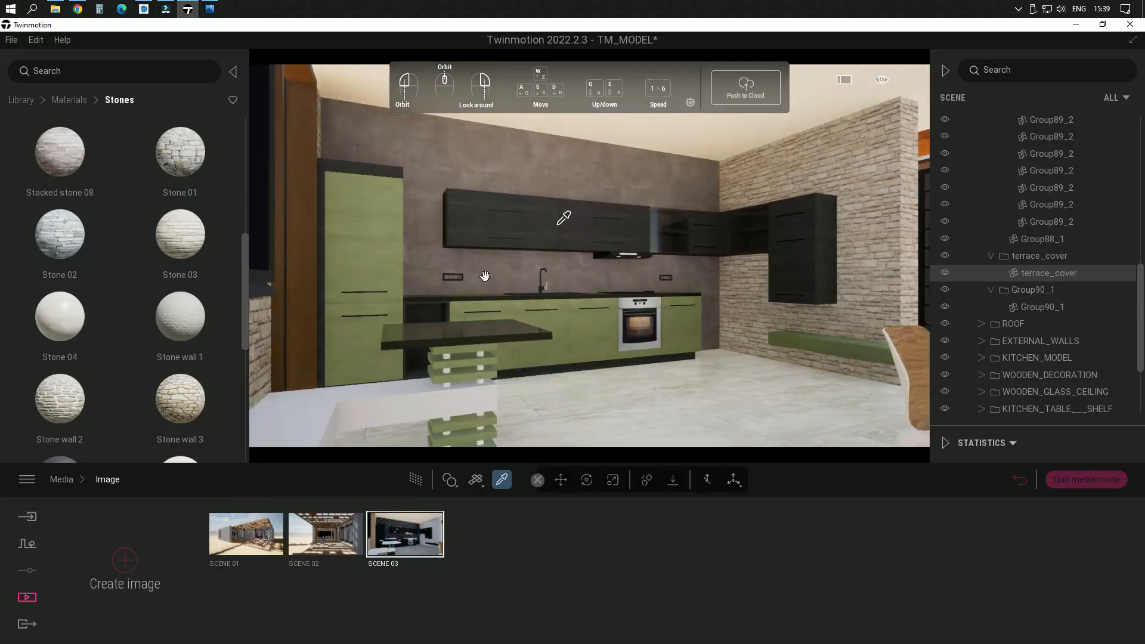
Step: Pick the Green sandstone material from the kitchen table top and add it to the user library
scroll(517, 392, up, 1)
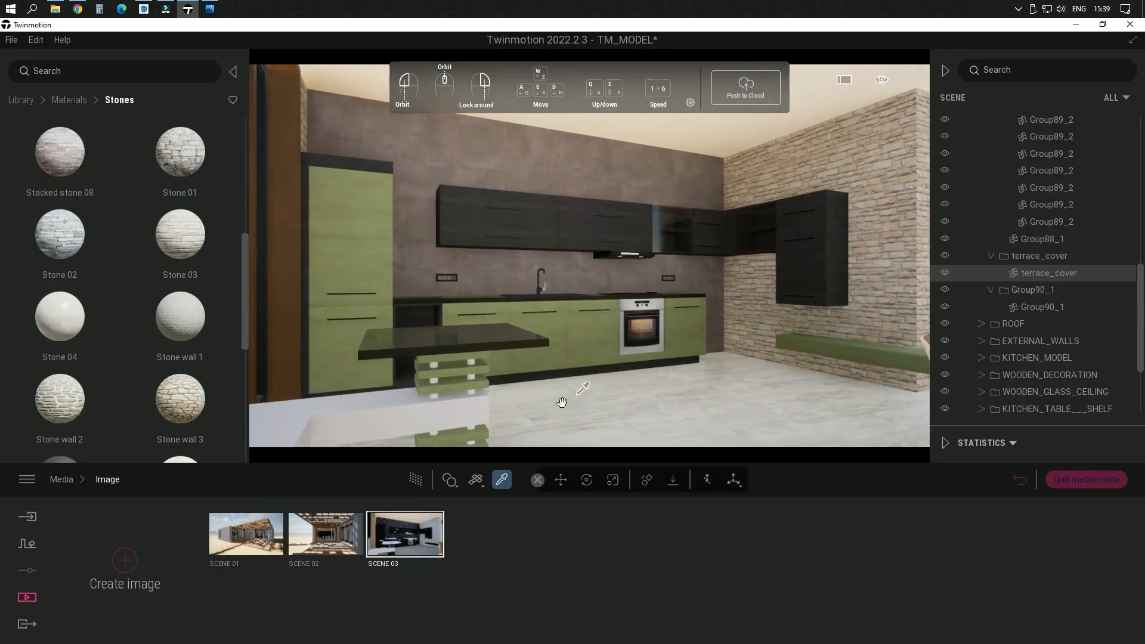
scroll(511, 388, up, 1)
right_drag(662, 382, 513, 400)
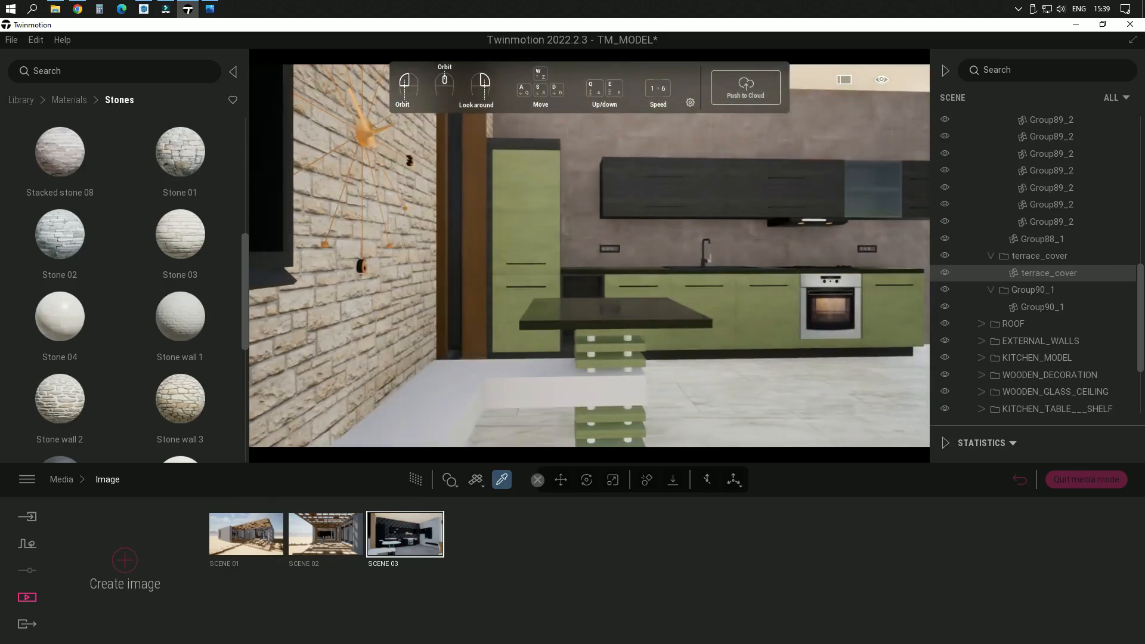
scroll(610, 393, up, 2)
mouse_move(624, 366)
right_down()
mouse_move(686, 305)
mouse_move(740, 275)
mouse_move(686, 334)
mouse_move(628, 365)
right_up()
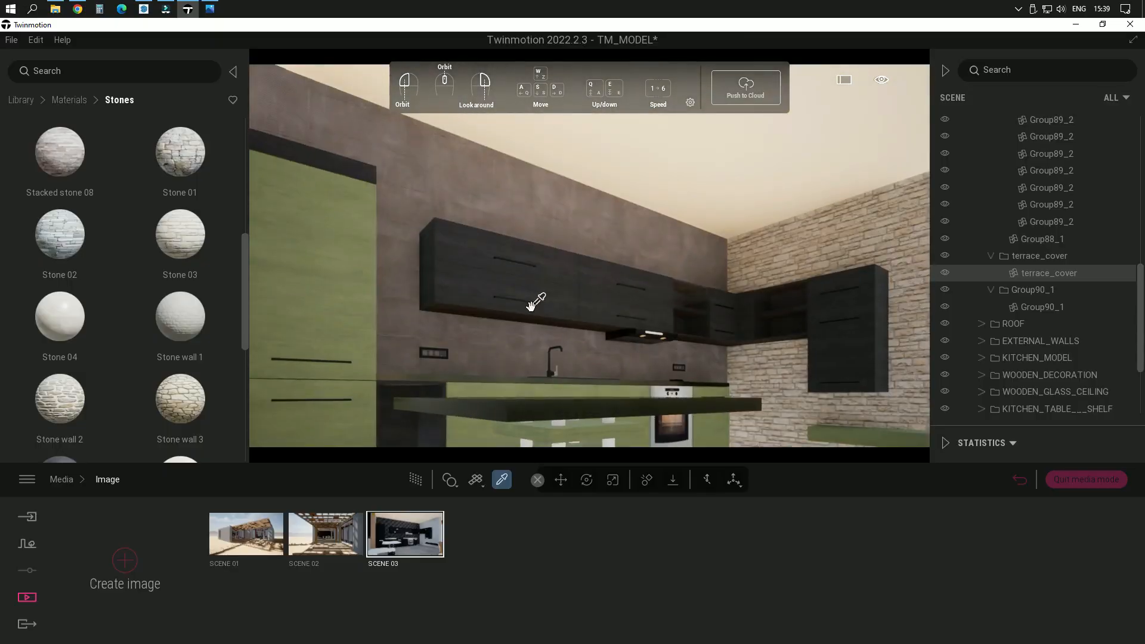
mouse_move(666, 392)
middle_down()
mouse_move(644, 412)
mouse_move(669, 385)
middle_up()
middle_drag(673, 346, 717, 352)
click(667, 349)
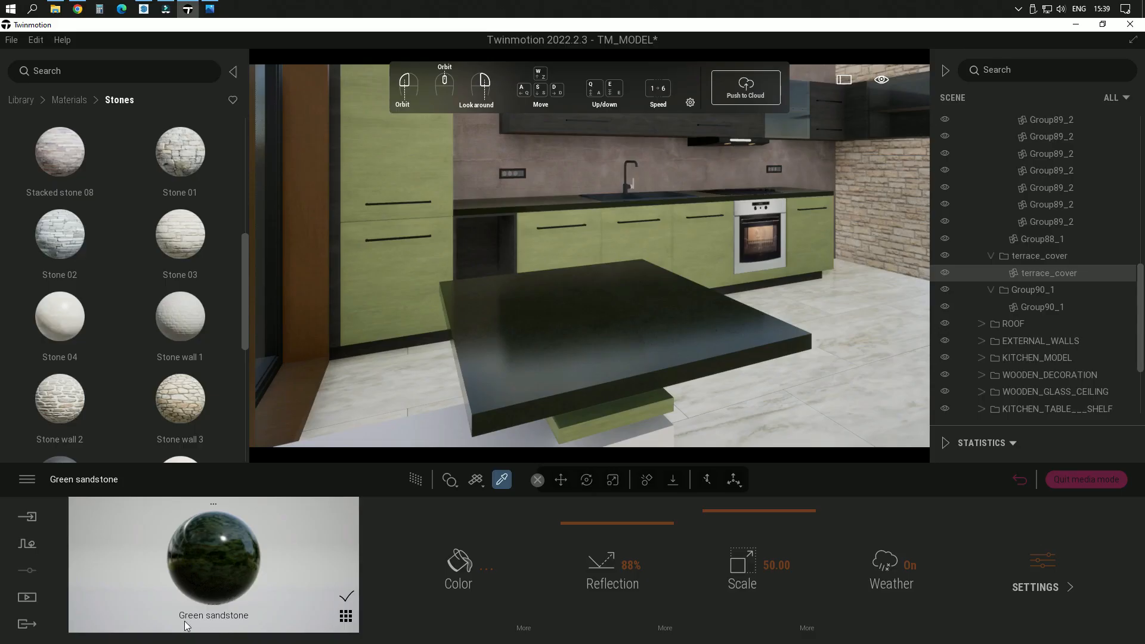
click(346, 616)
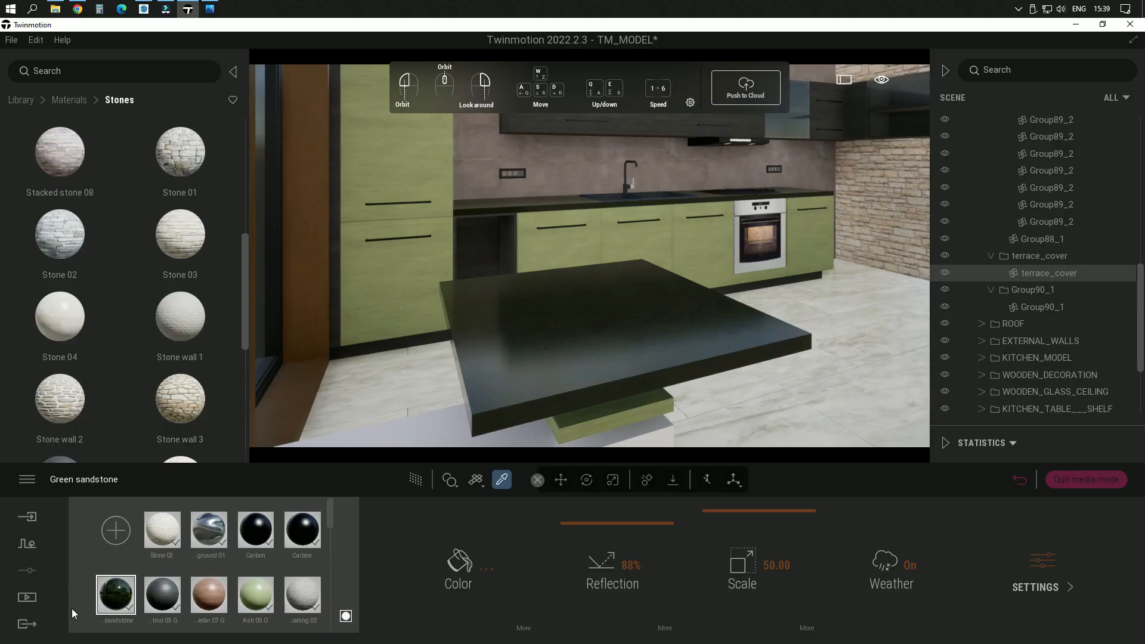
right_click(121, 605)
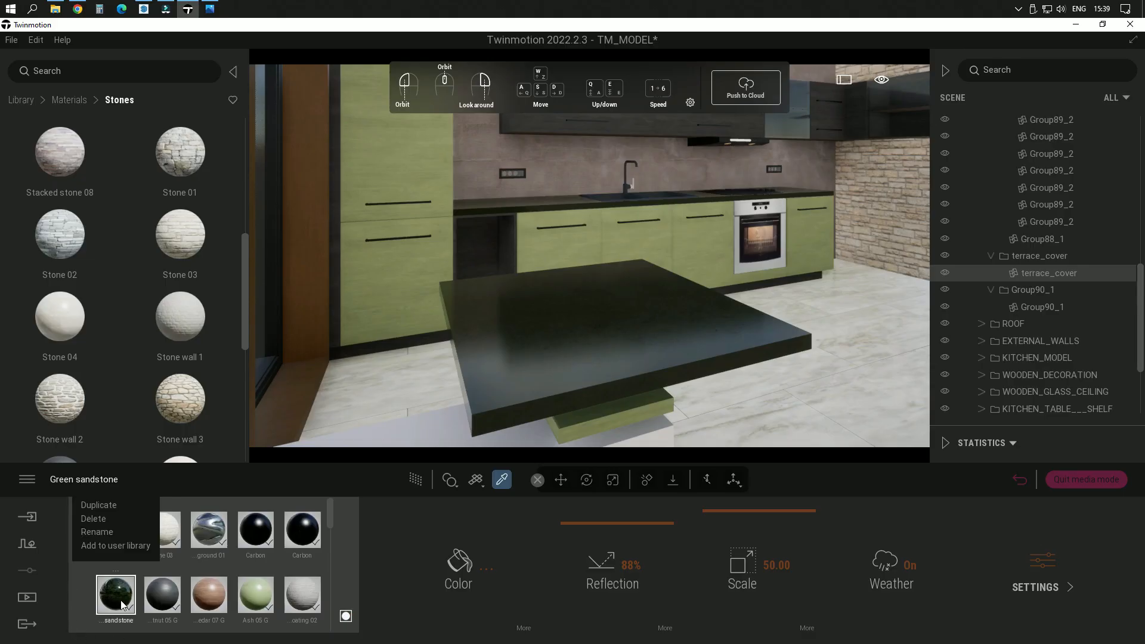
click(104, 546)
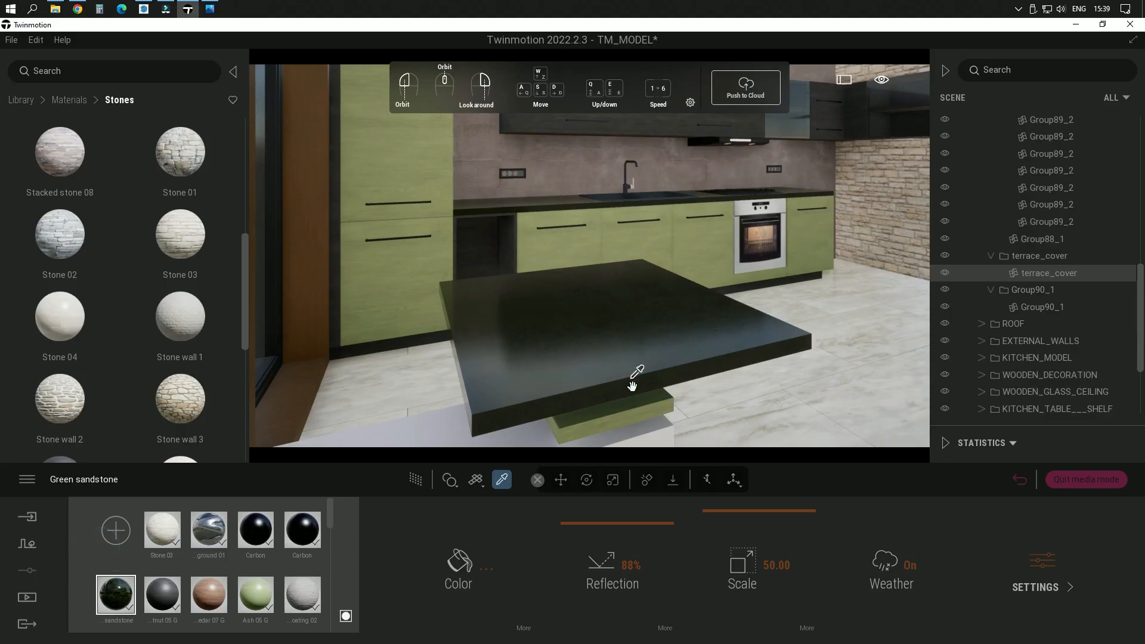
Step: Switch material assignment to Apply to object and apply Green sandstone from the user library to the green slabs of the table base
key(e)
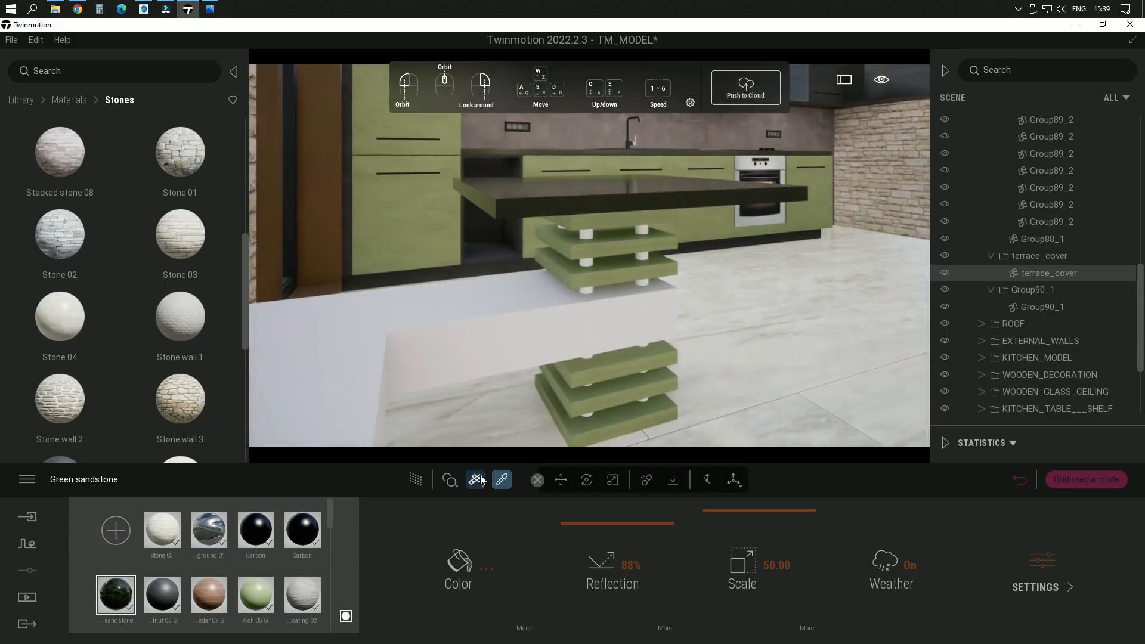
click(456, 487)
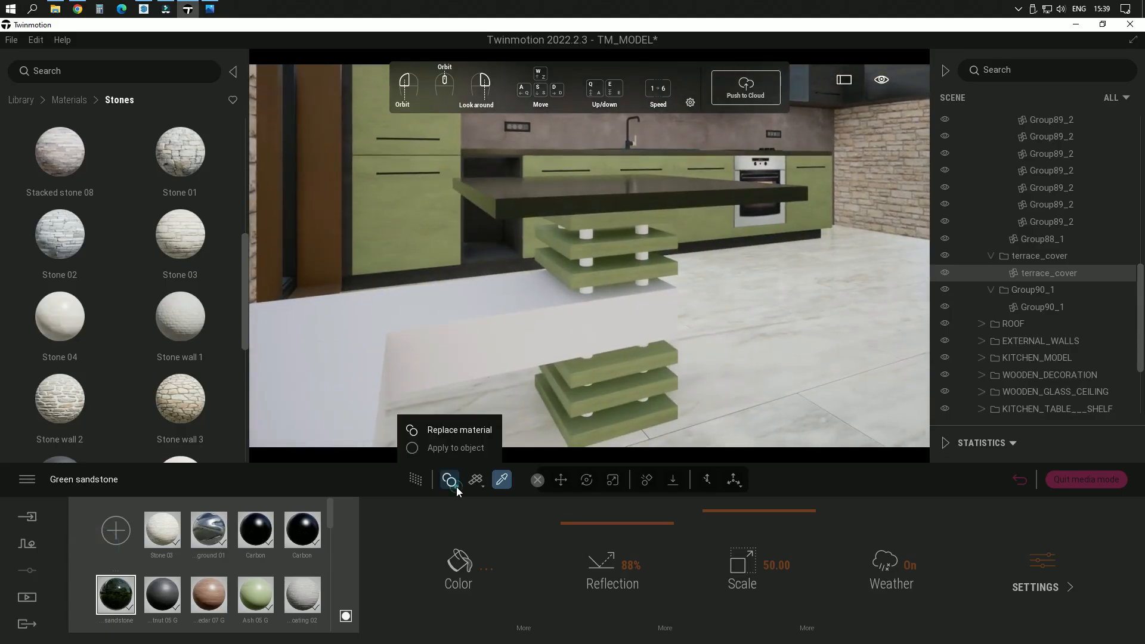
click(463, 448)
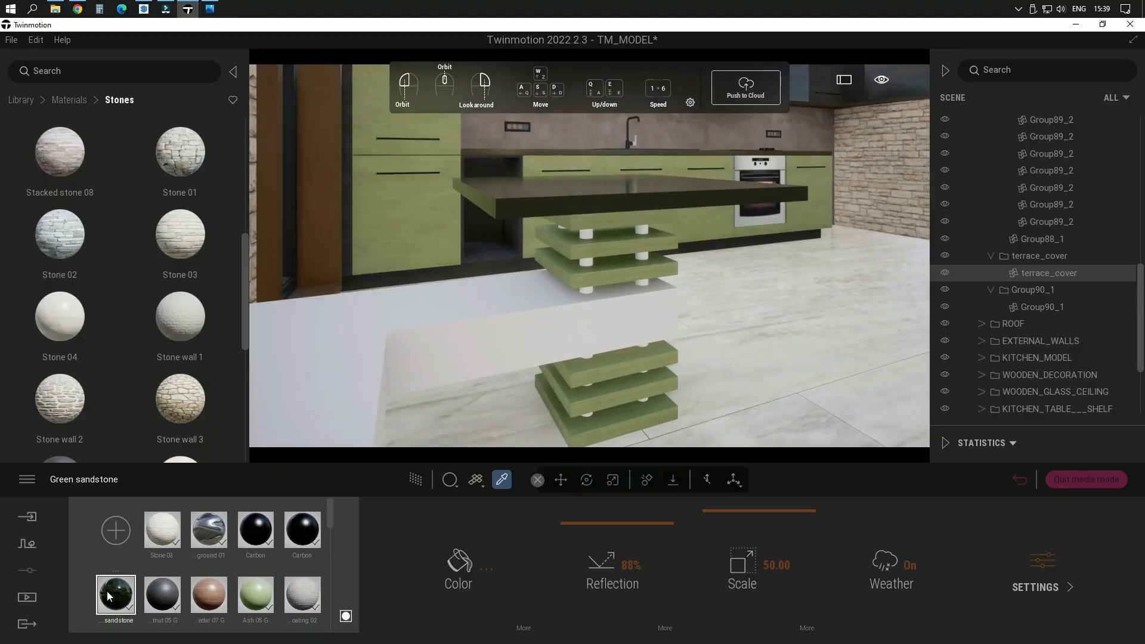
scroll(117, 409, down, 2)
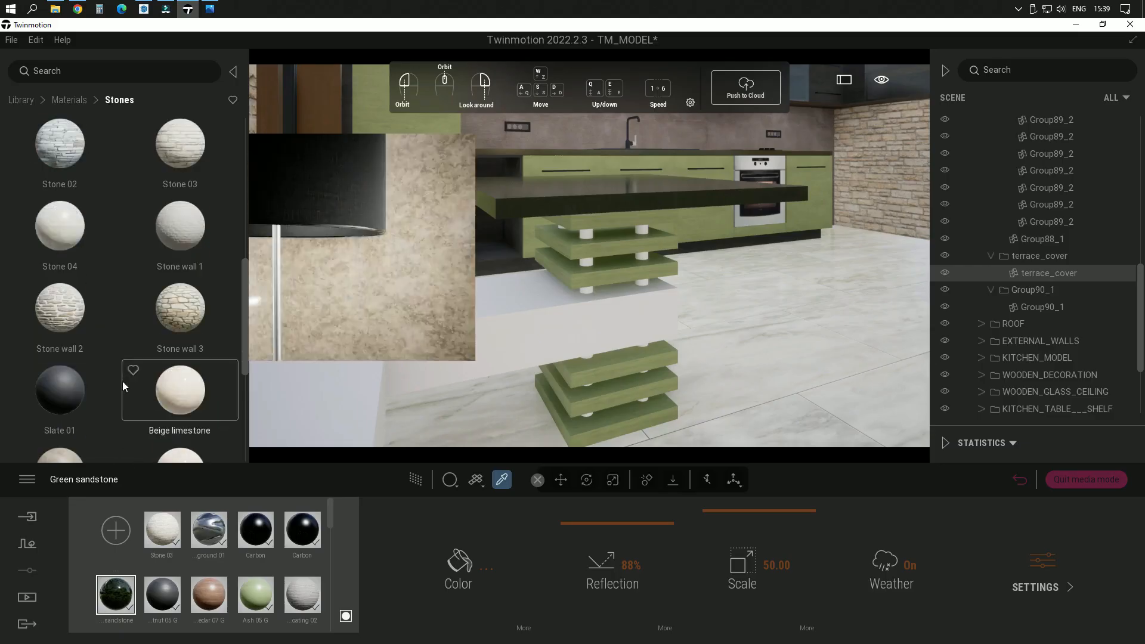
click(23, 101)
scroll(106, 307, down, 3)
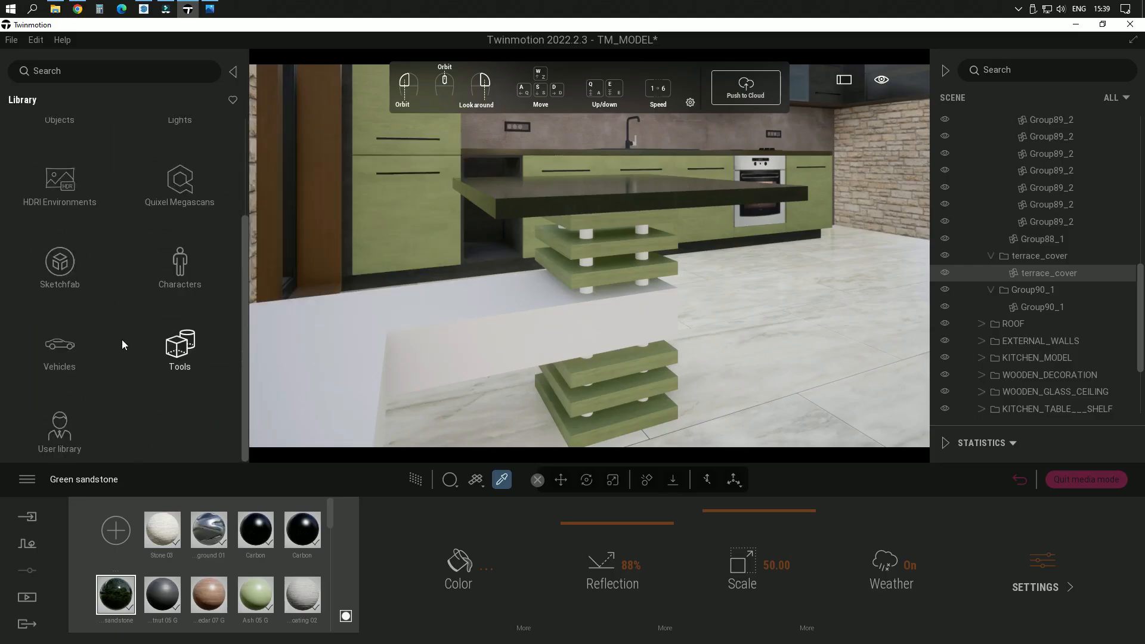
click(60, 433)
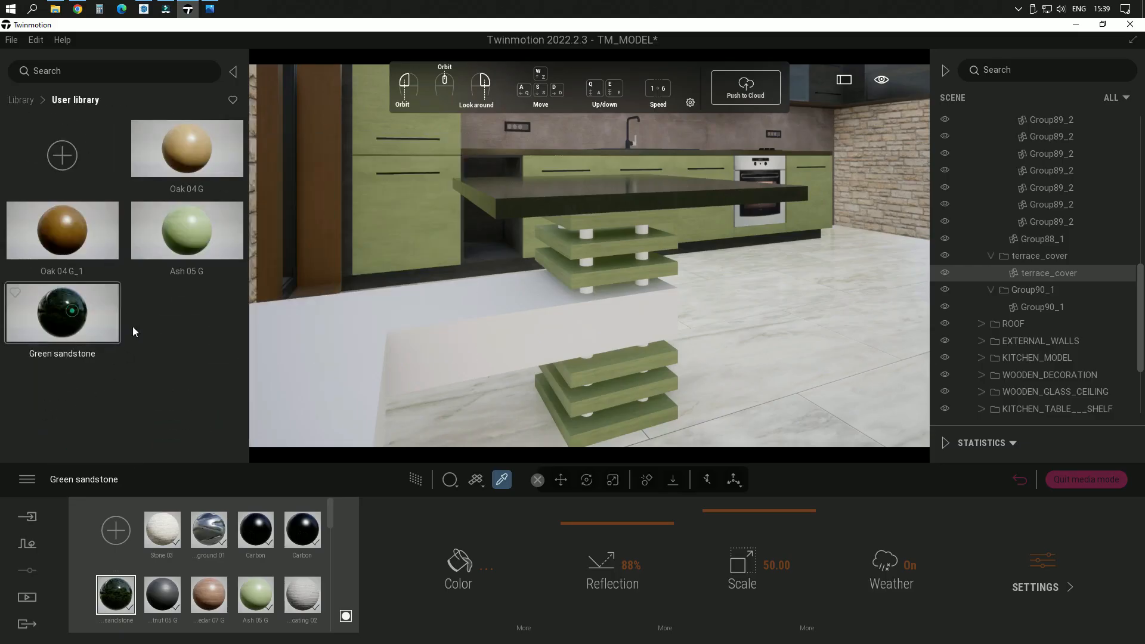
drag(133, 331, 593, 382)
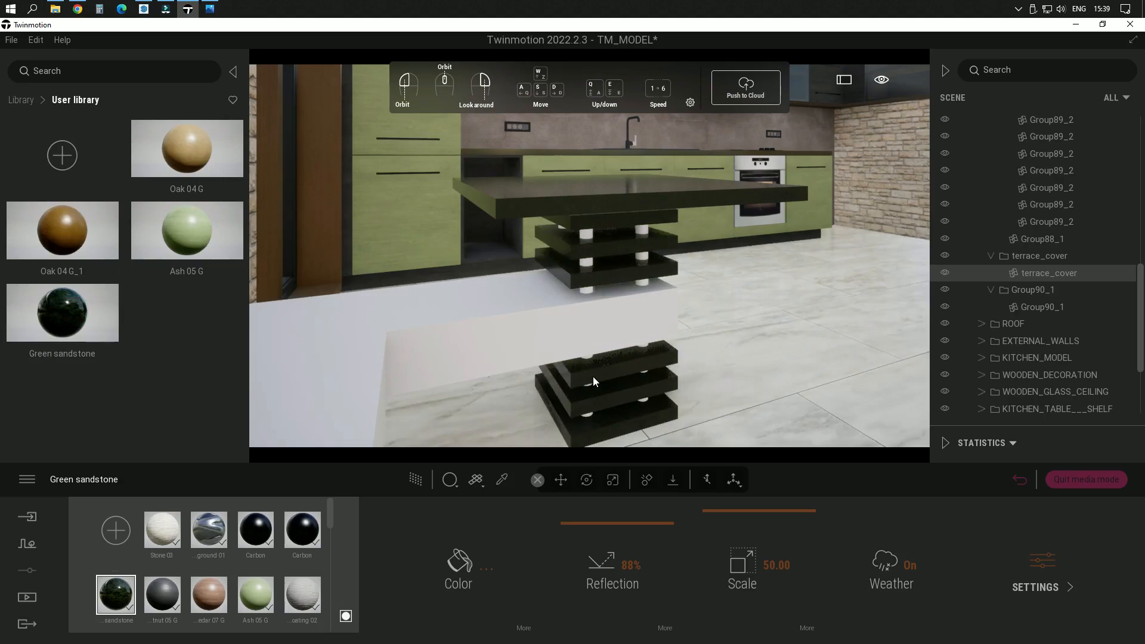
Step: Apply the Brushed aluminium 01 metal material to one of the white cylindrical posts in the kitchen table base
right_drag(540, 373, 551, 334)
click(18, 103)
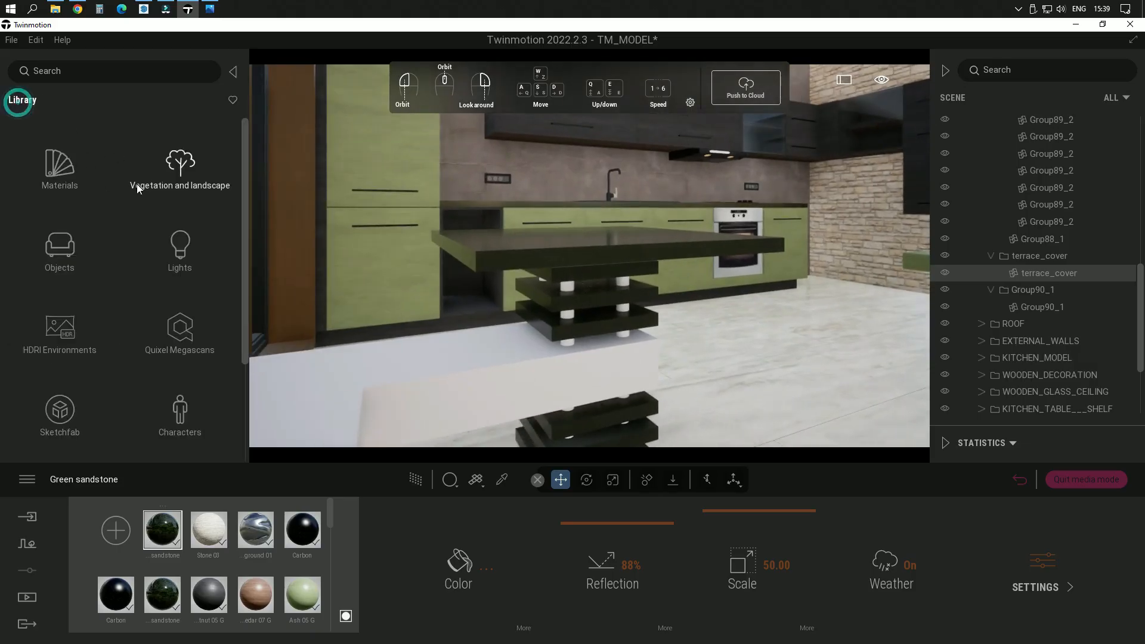
click(59, 188)
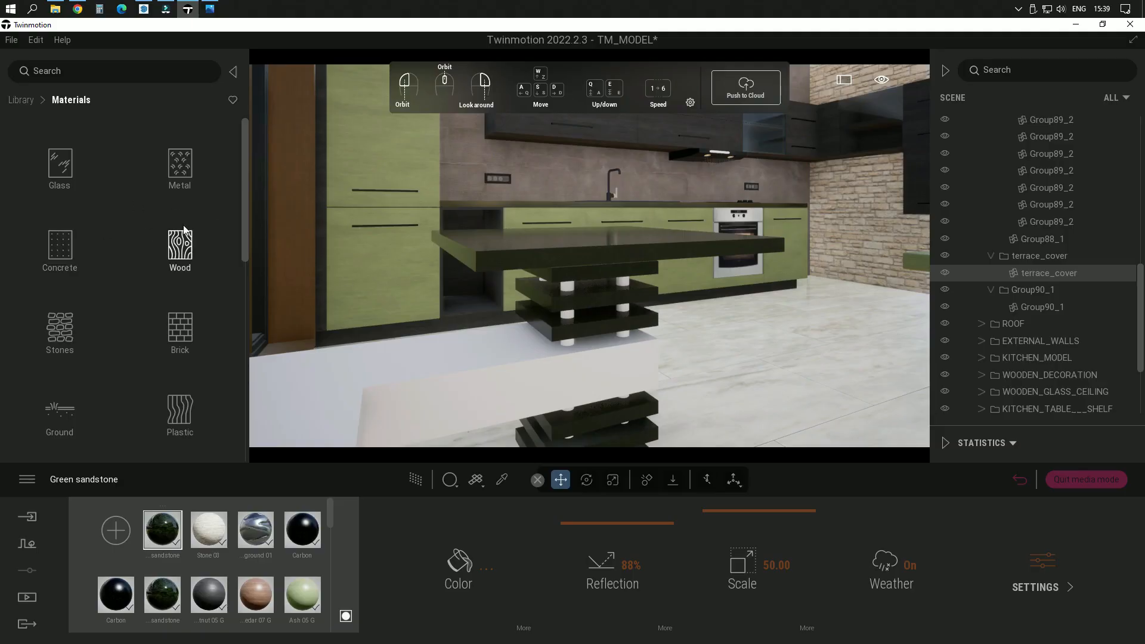
click(181, 167)
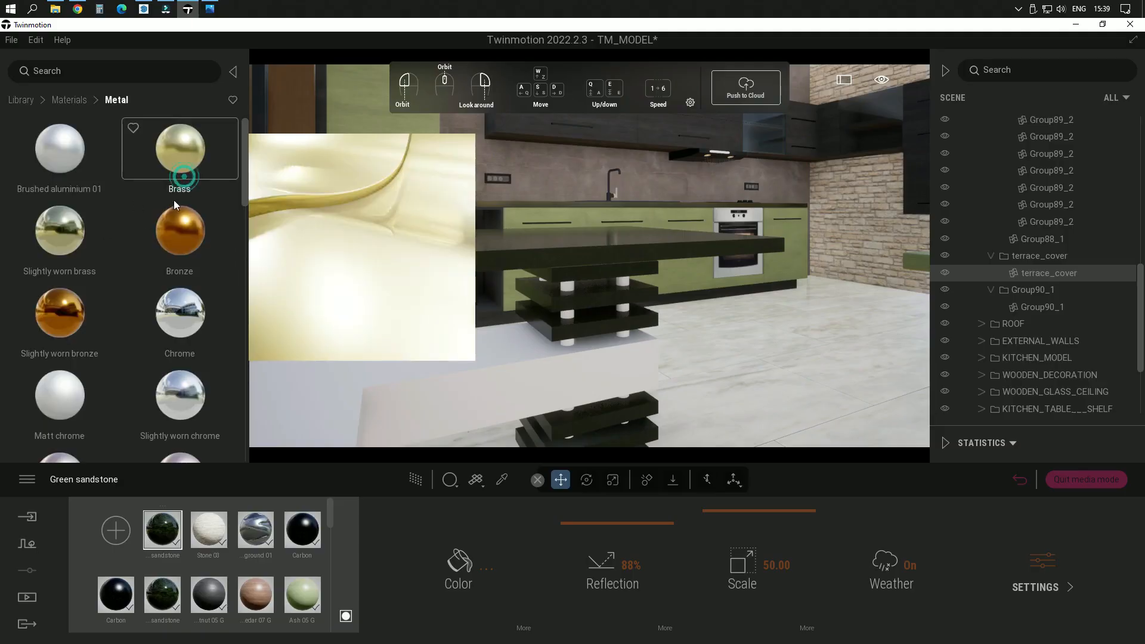
click(77, 156)
mouse_move(487, 358)
mouse_down()
mouse_move(554, 335)
mouse_move(569, 314)
mouse_up()
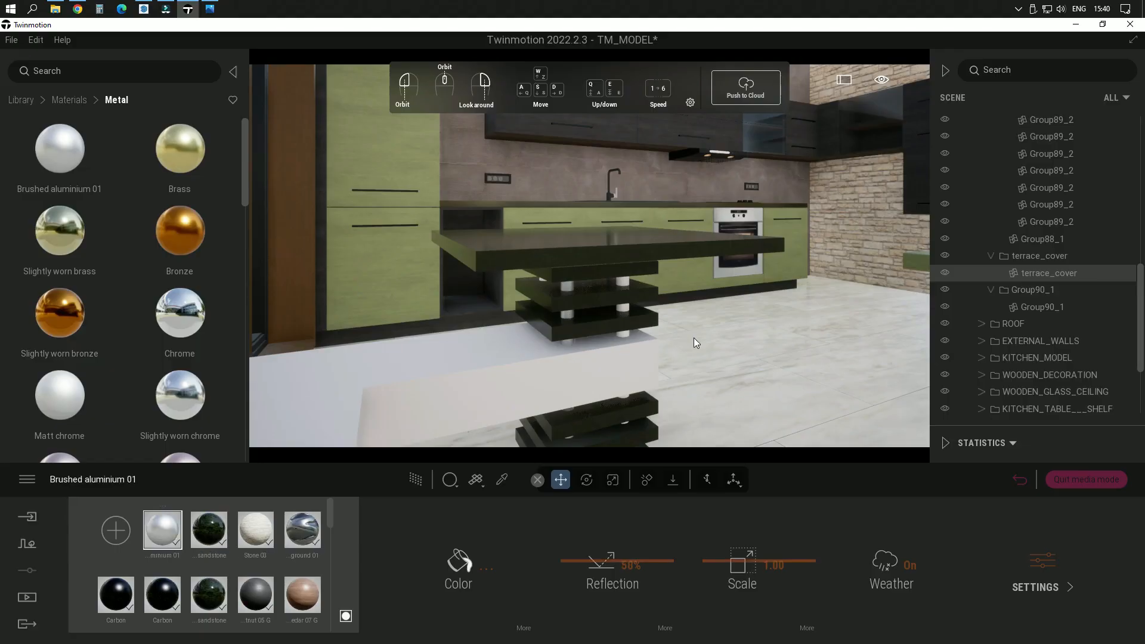
Step: Apply Brushed aluminium 01 to the remaining white cylindrical posts between the table base slabs
scroll(655, 337, up, 3)
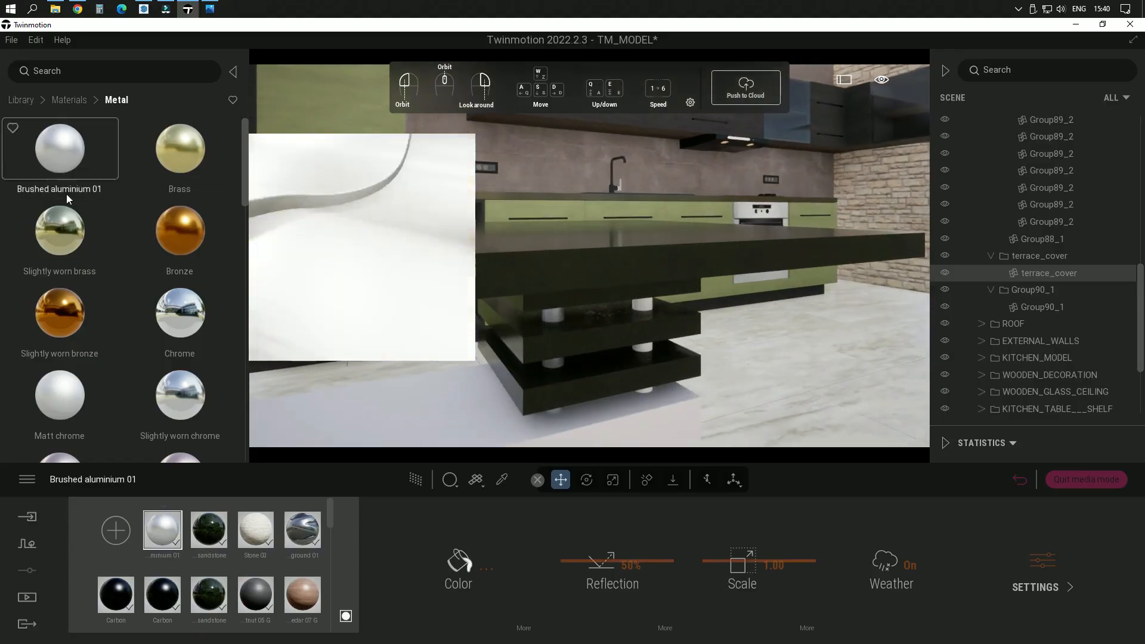
middle_drag(638, 331, 501, 280)
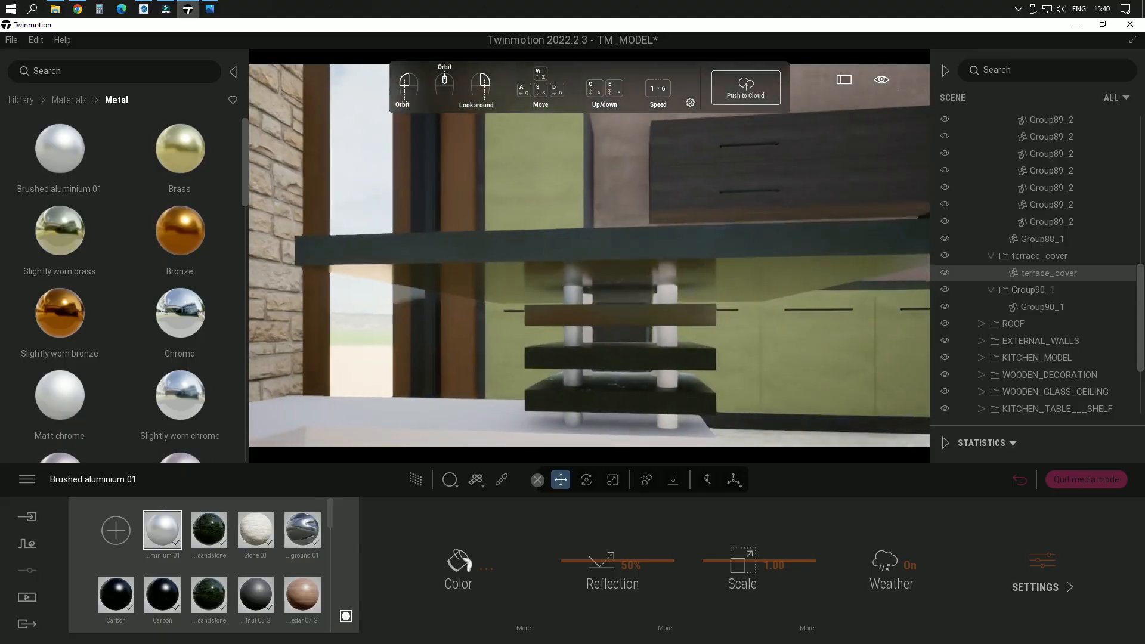
mouse_move(70, 154)
mouse_move(70, 152)
mouse_down()
mouse_move(438, 273)
mouse_move(675, 300)
mouse_up()
mouse_move(715, 361)
right_down()
mouse_move(621, 366)
mouse_move(638, 381)
right_up()
middle_drag(638, 382, 546, 358)
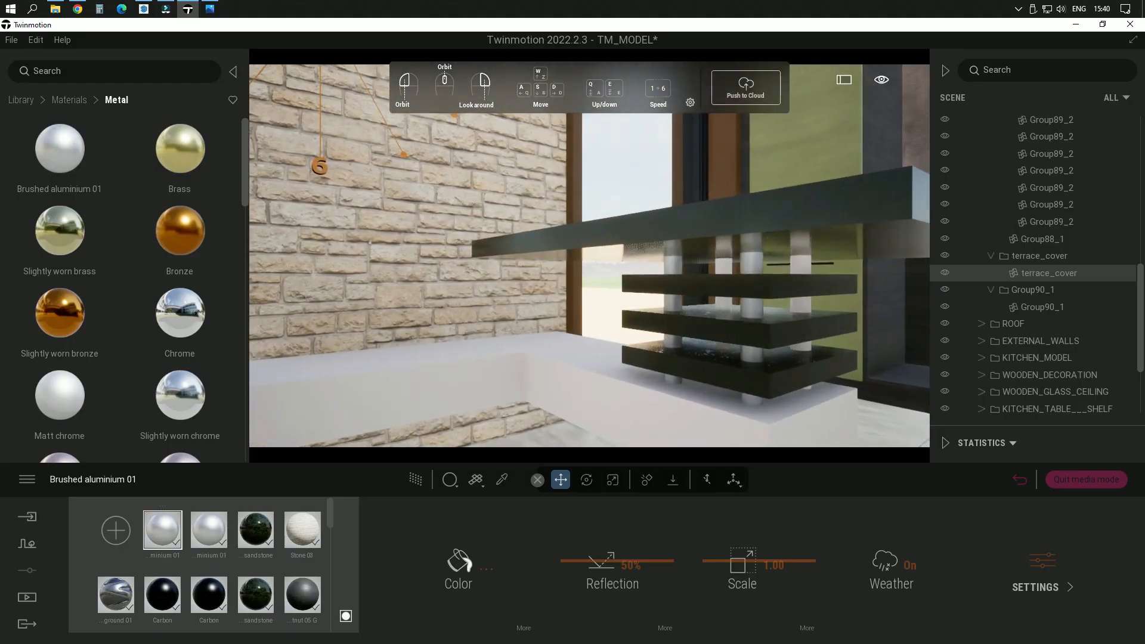
mouse_move(64, 159)
mouse_down()
mouse_move(678, 269)
mouse_move(721, 268)
mouse_up()
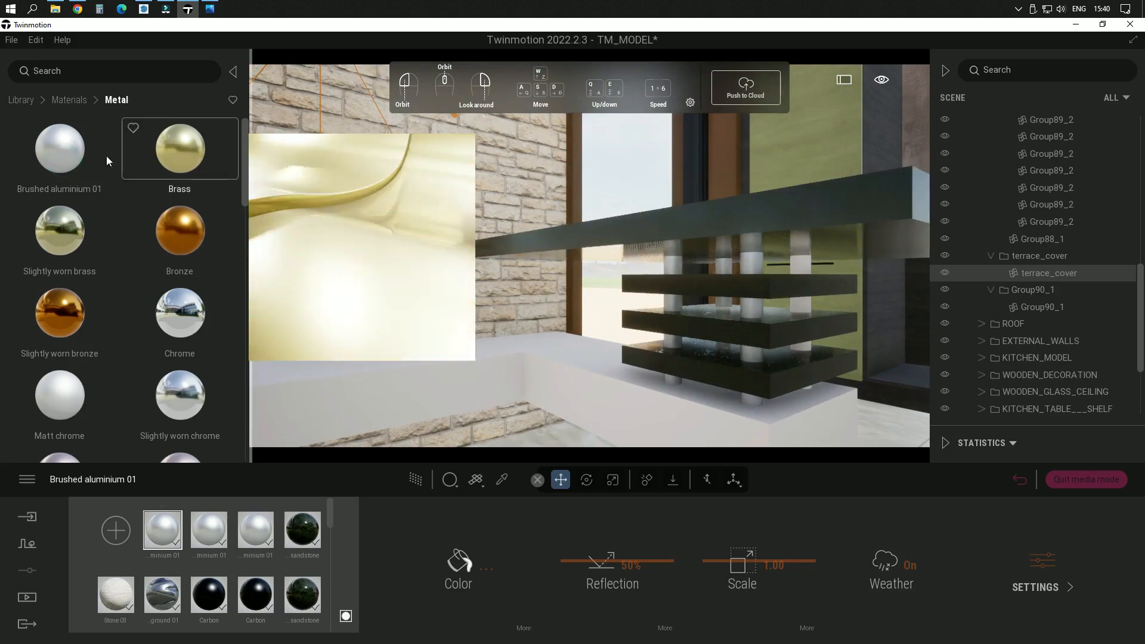
mouse_move(69, 149)
mouse_down()
mouse_move(818, 266)
mouse_move(804, 267)
mouse_up()
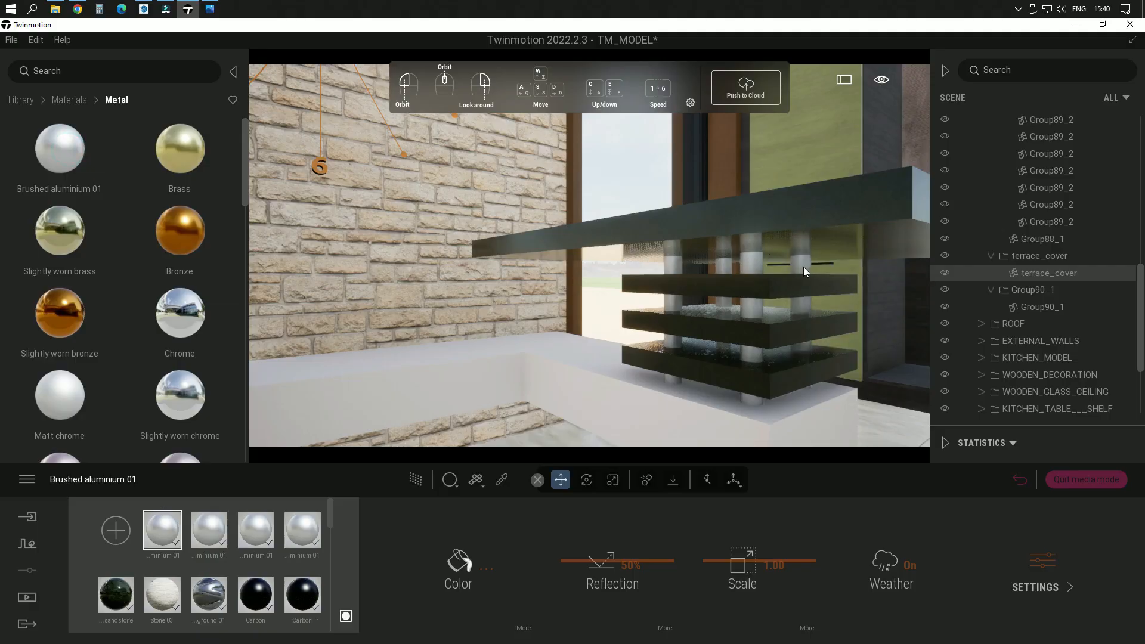
Step: Pick the Ash 05 G material from the green lower kitchen cabinet and add it to the user library
middle_drag(714, 225, 668, 255)
scroll(663, 260, down, 3)
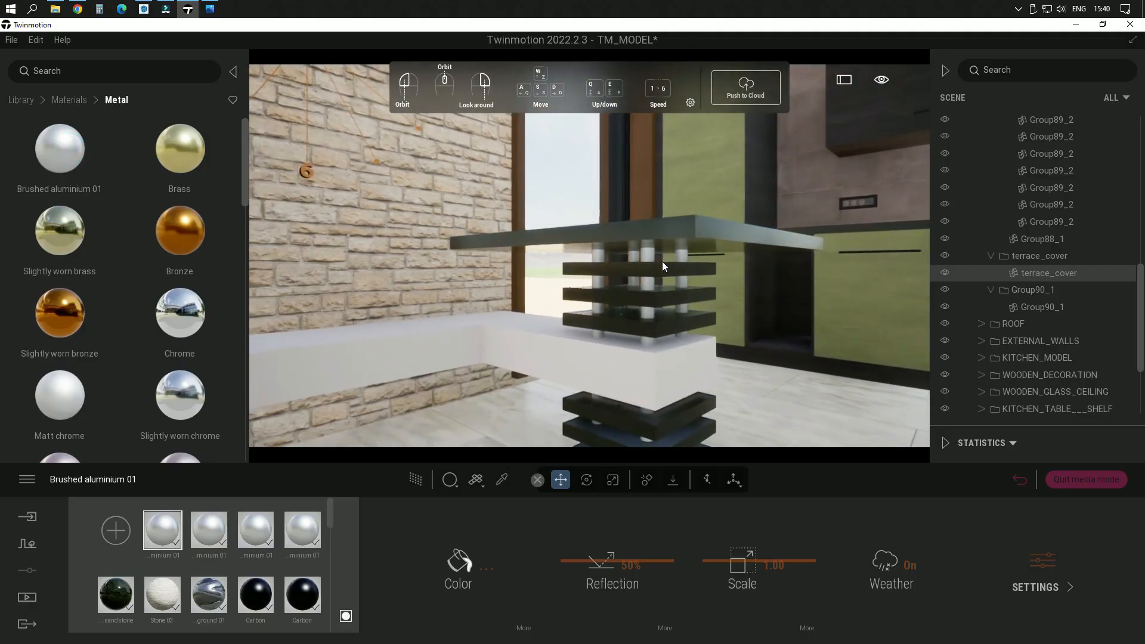
mouse_move(555, 240)
middle_down()
mouse_move(620, 245)
mouse_move(553, 236)
middle_up()
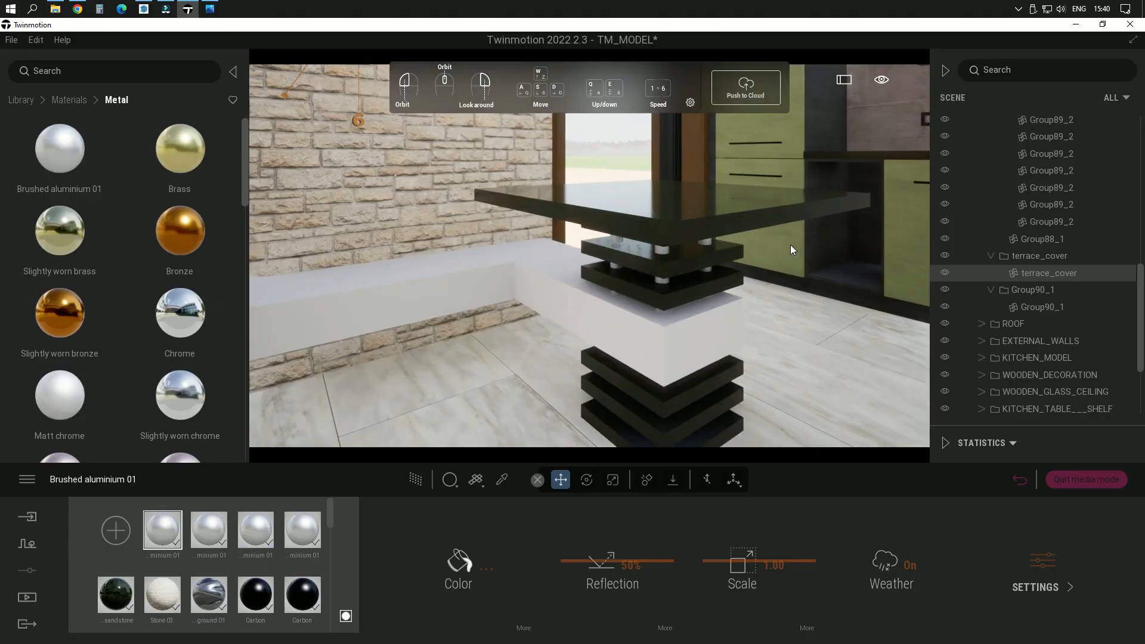
scroll(564, 293, down, 3)
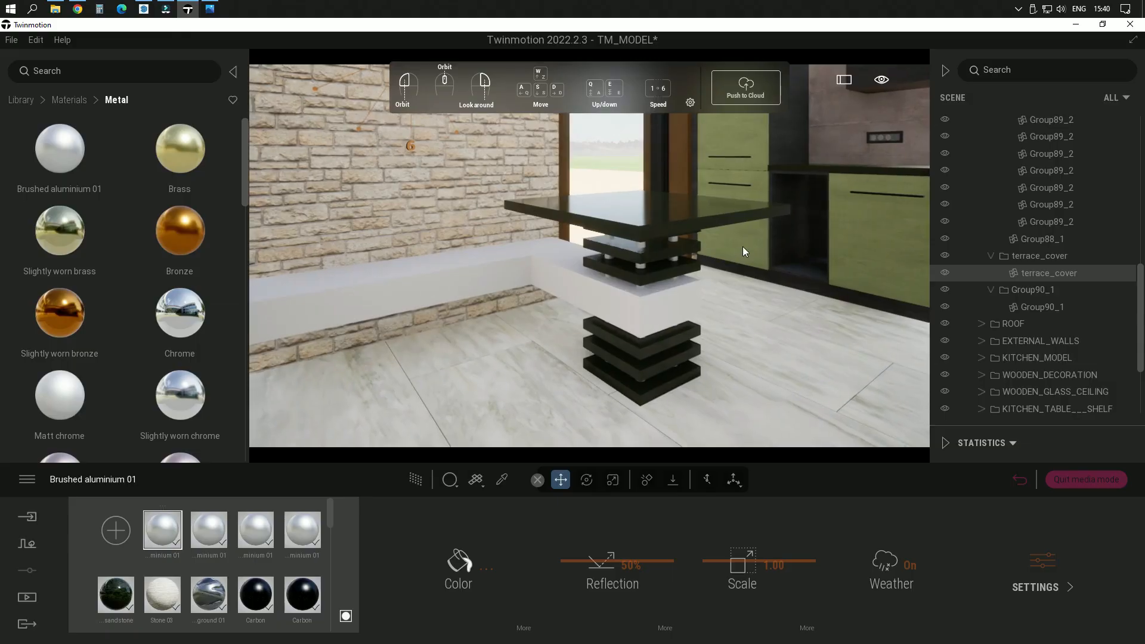
right_drag(865, 243, 663, 341)
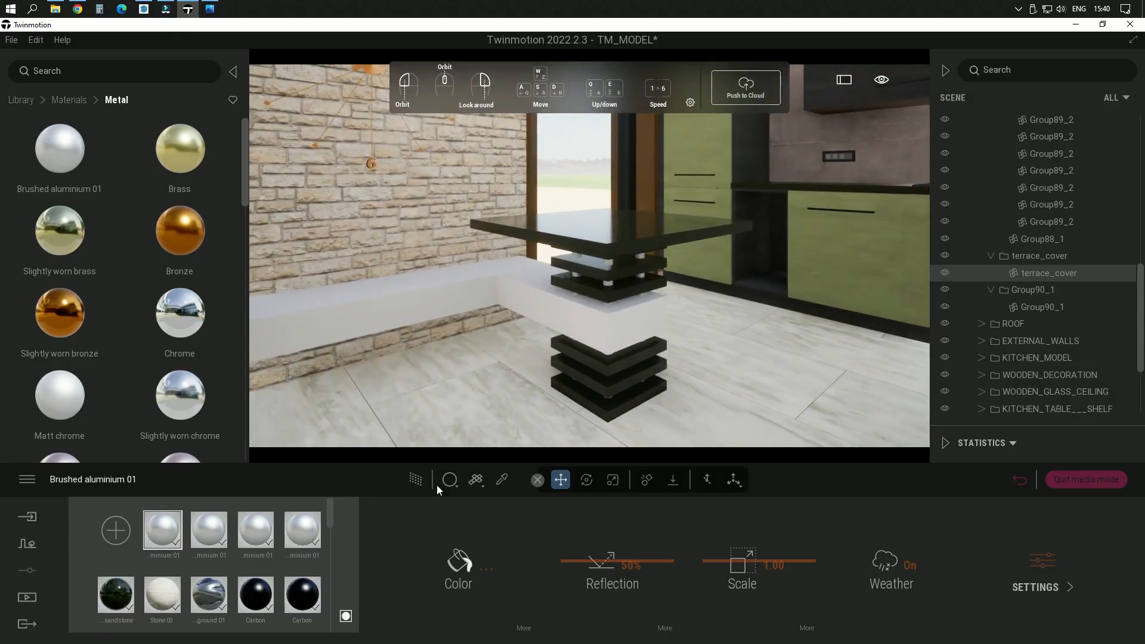
click(502, 480)
click(893, 255)
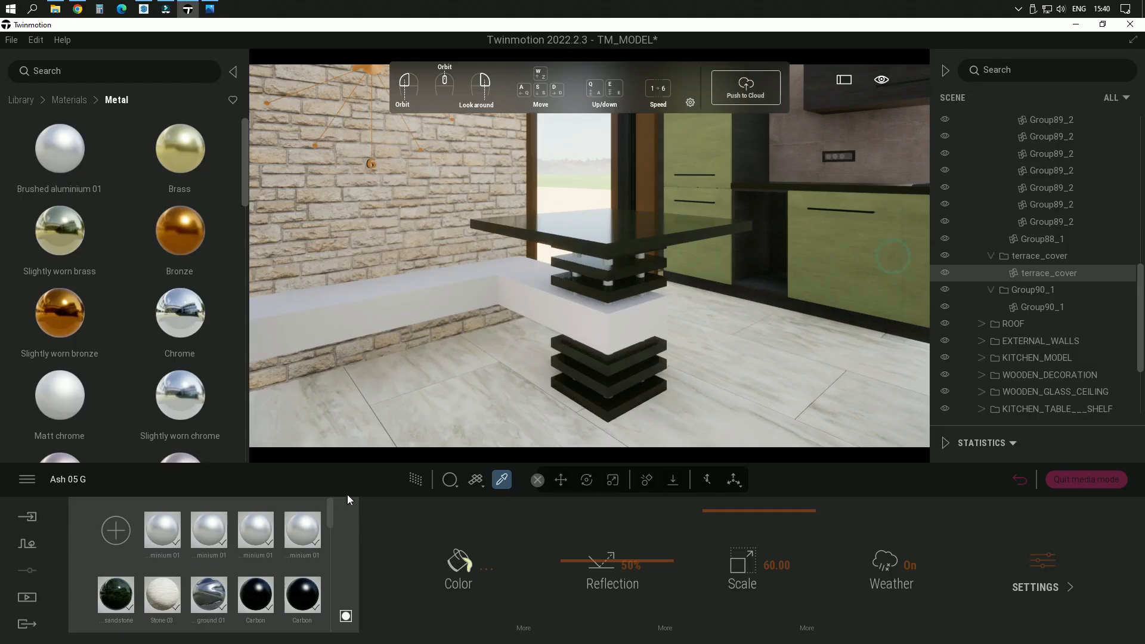
scroll(295, 581, down, 1)
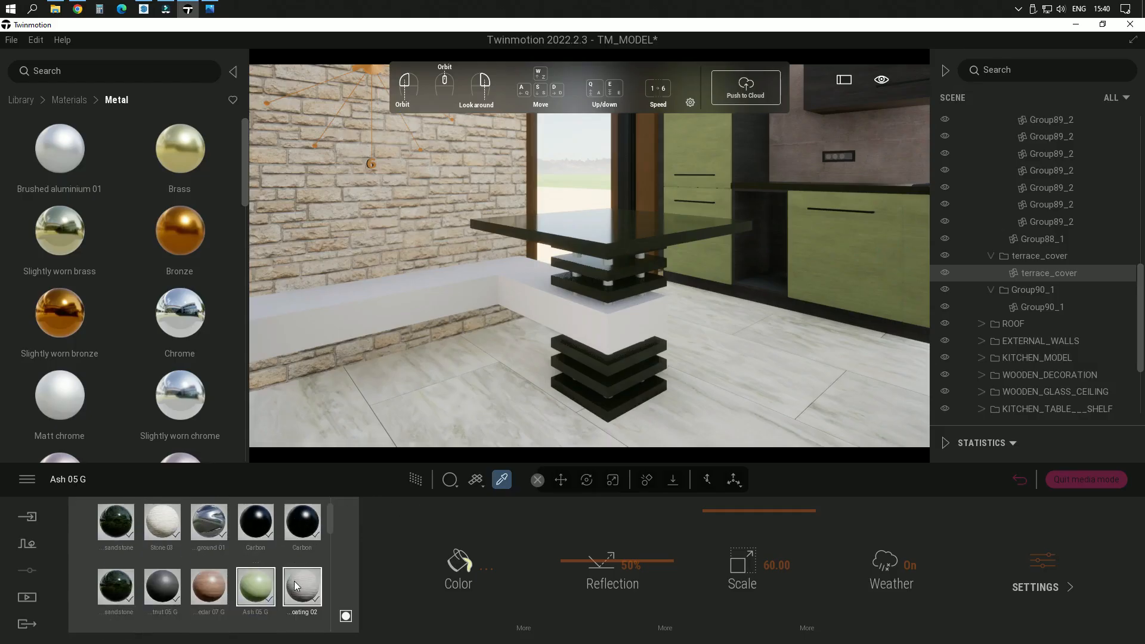
right_click(261, 592)
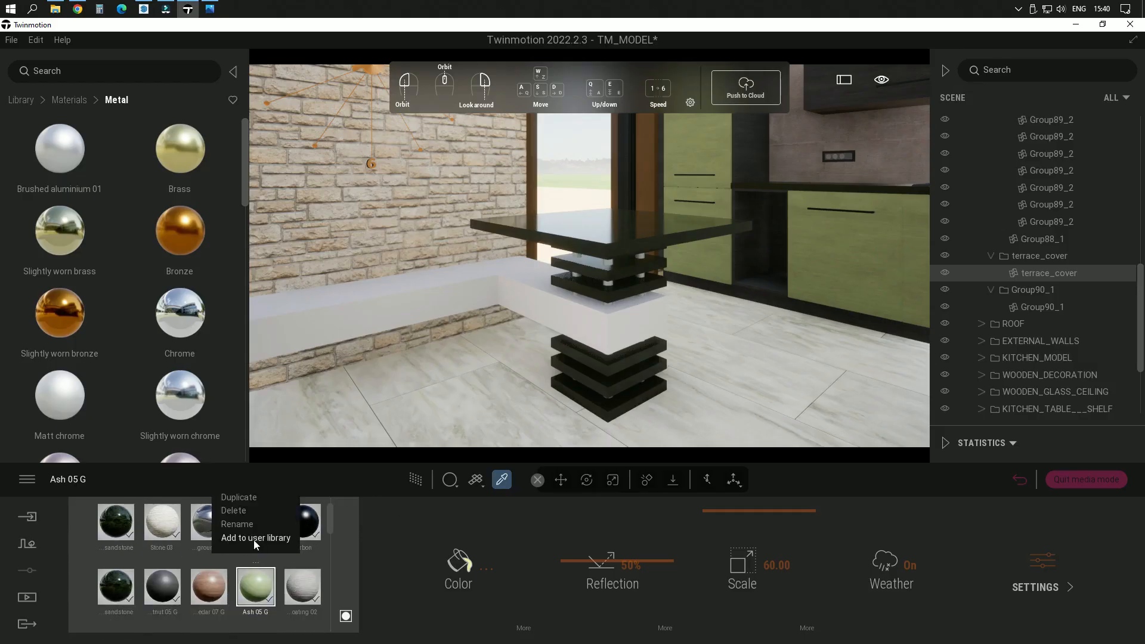
click(253, 539)
Step: Apply Ash 05 G from the user library to the white L-shaped bench running through the table base
click(65, 98)
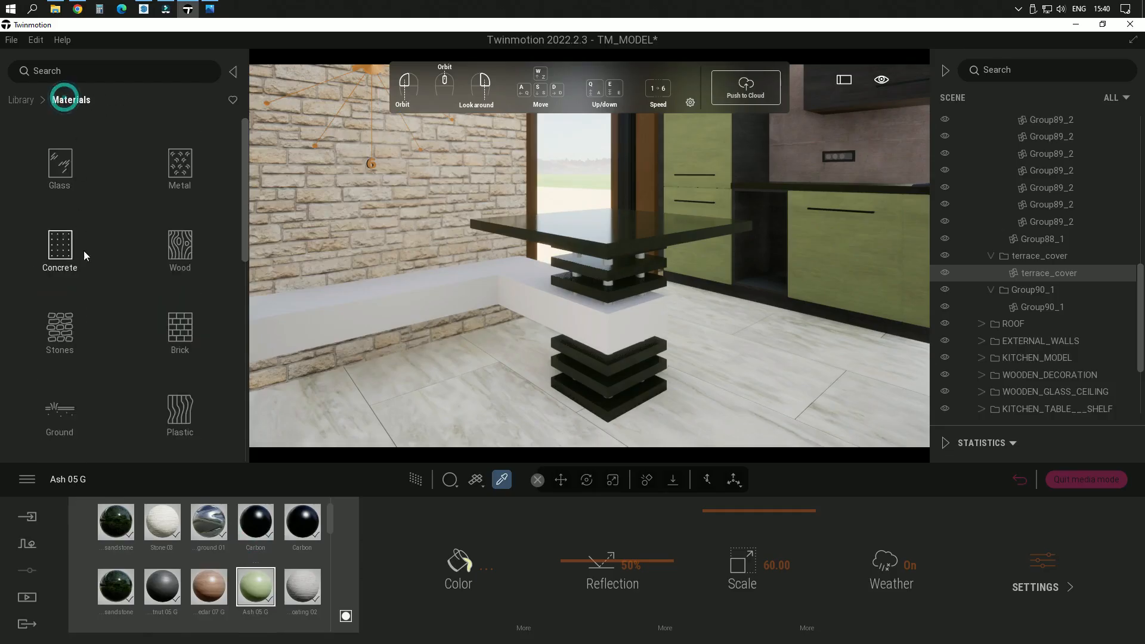
scroll(95, 301, down, 5)
scroll(94, 382, down, 5)
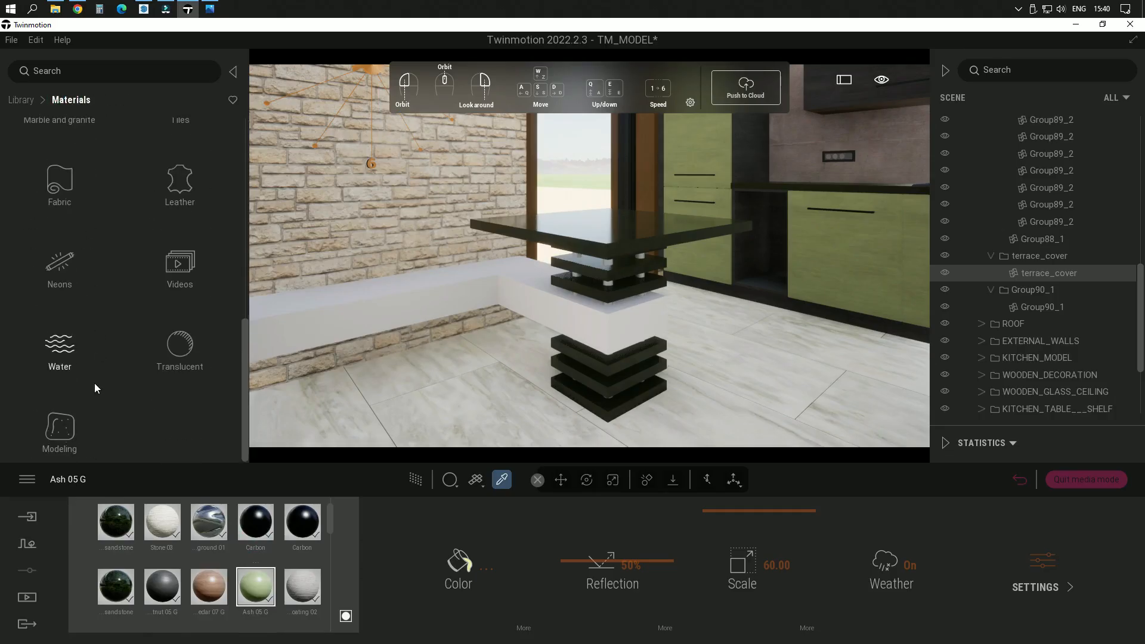
click(26, 102)
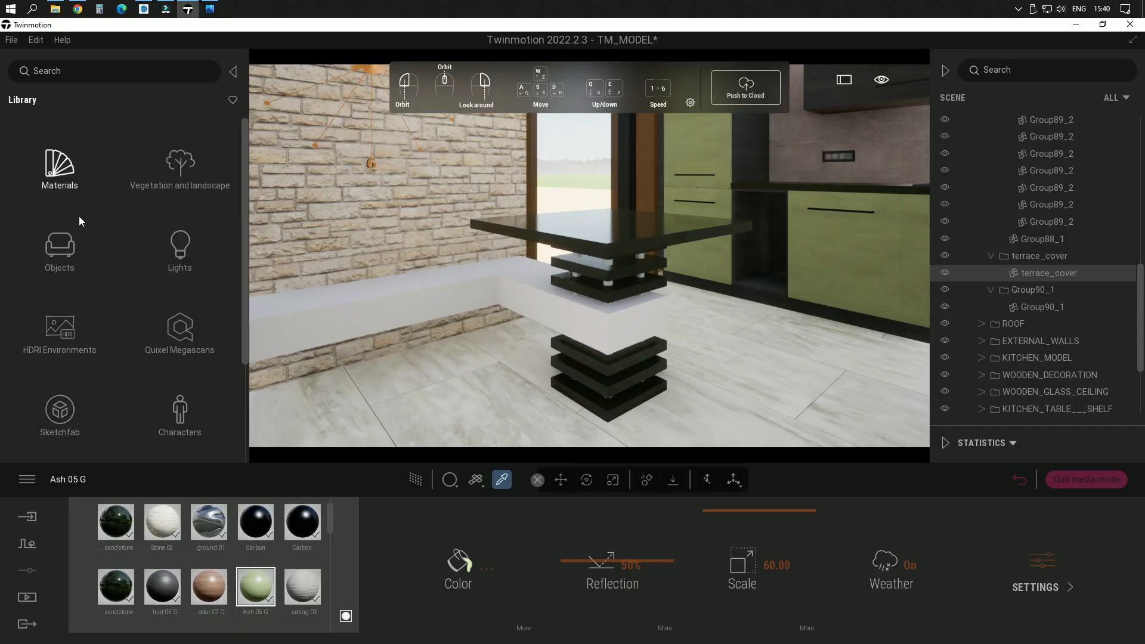
scroll(117, 364, down, 3)
click(60, 439)
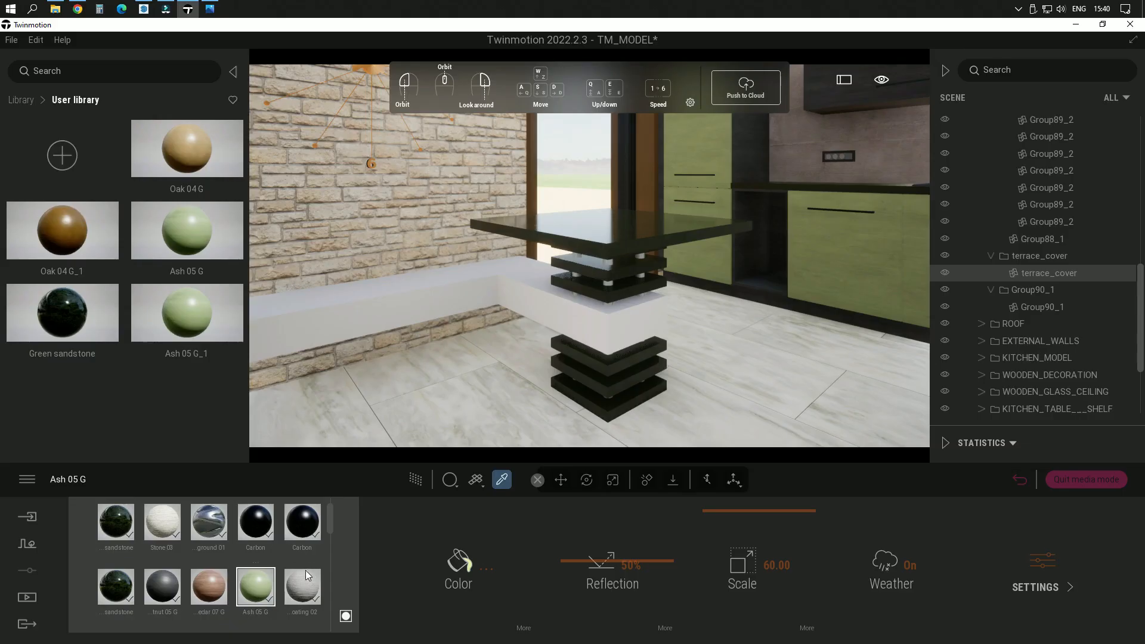
drag(194, 235, 458, 302)
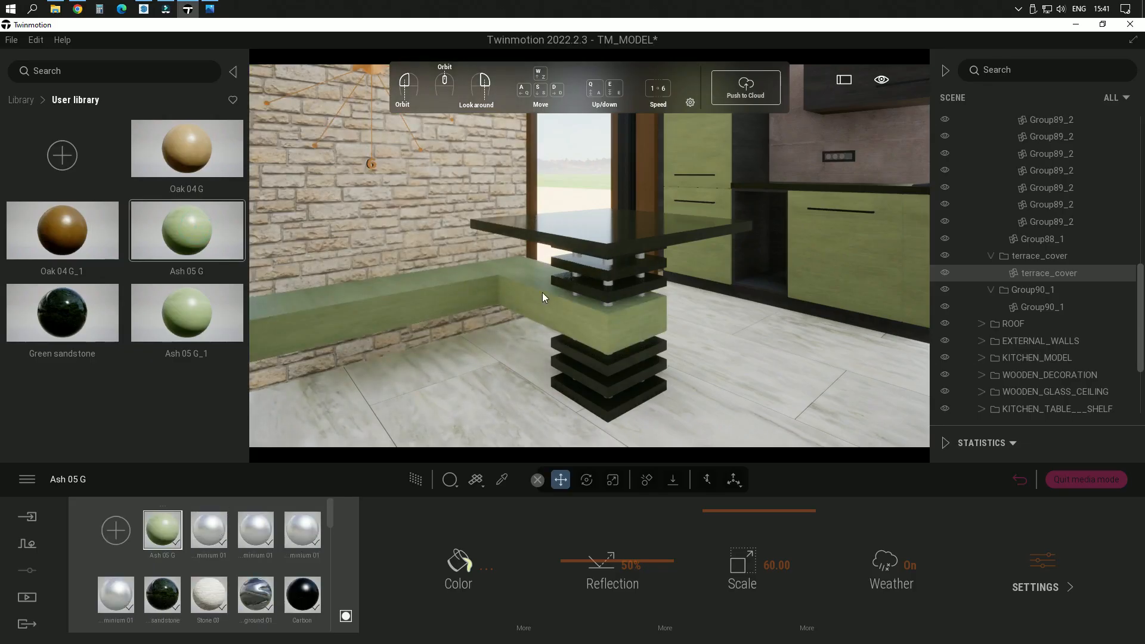
Step: Inspect the table and bench against the kitchen and return to the saved SCENE 03 image view
middle_drag(542, 292, 662, 242)
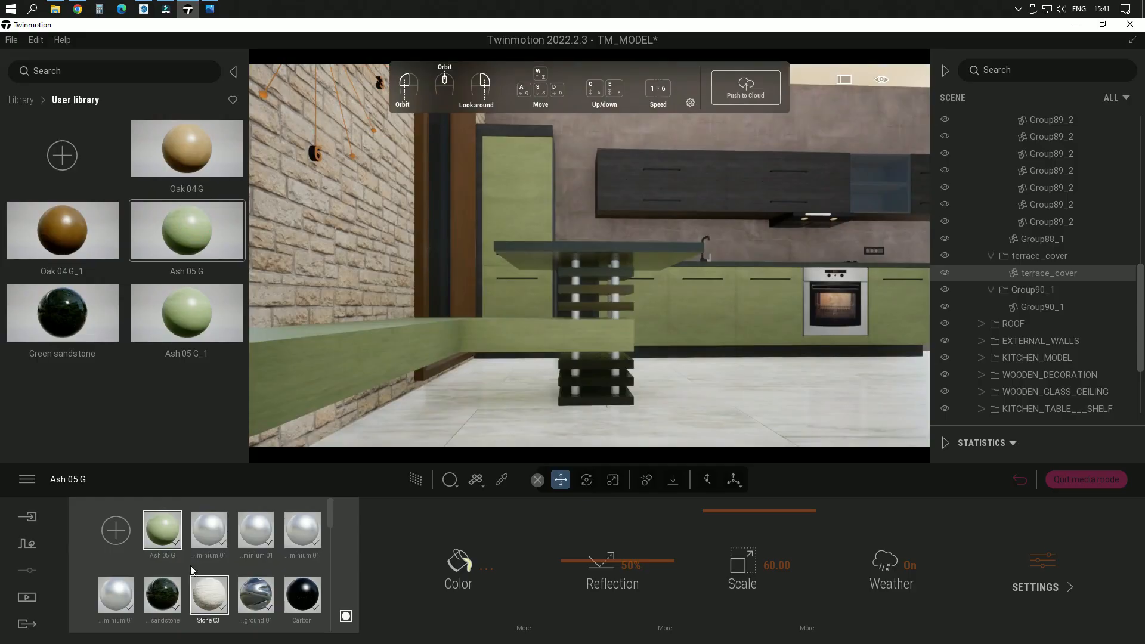
click(26, 597)
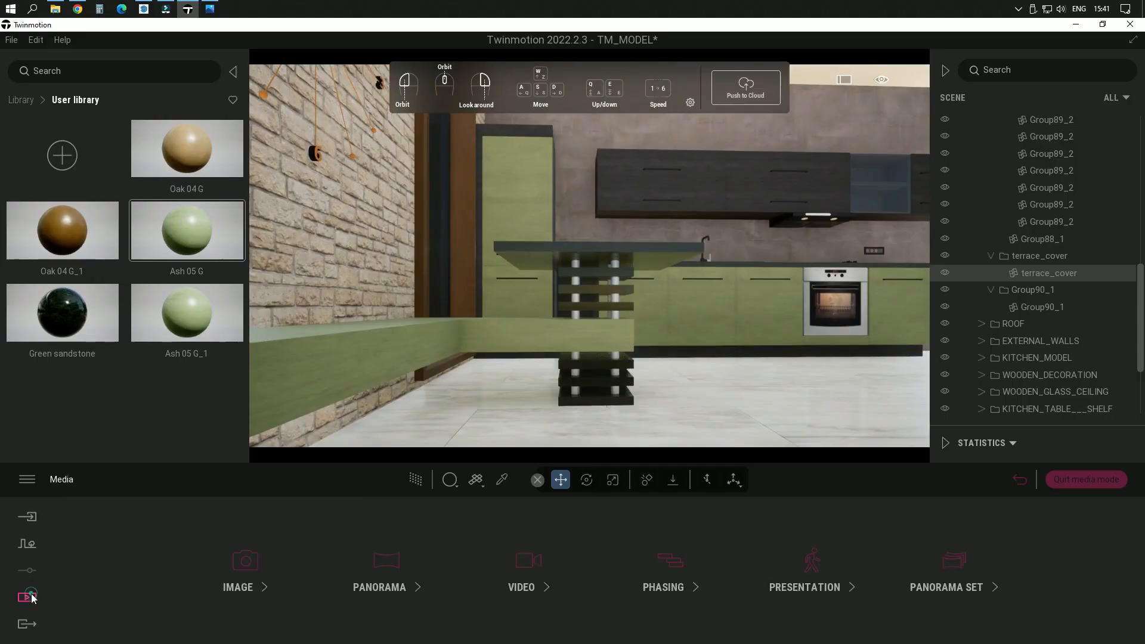
click(252, 571)
click(247, 535)
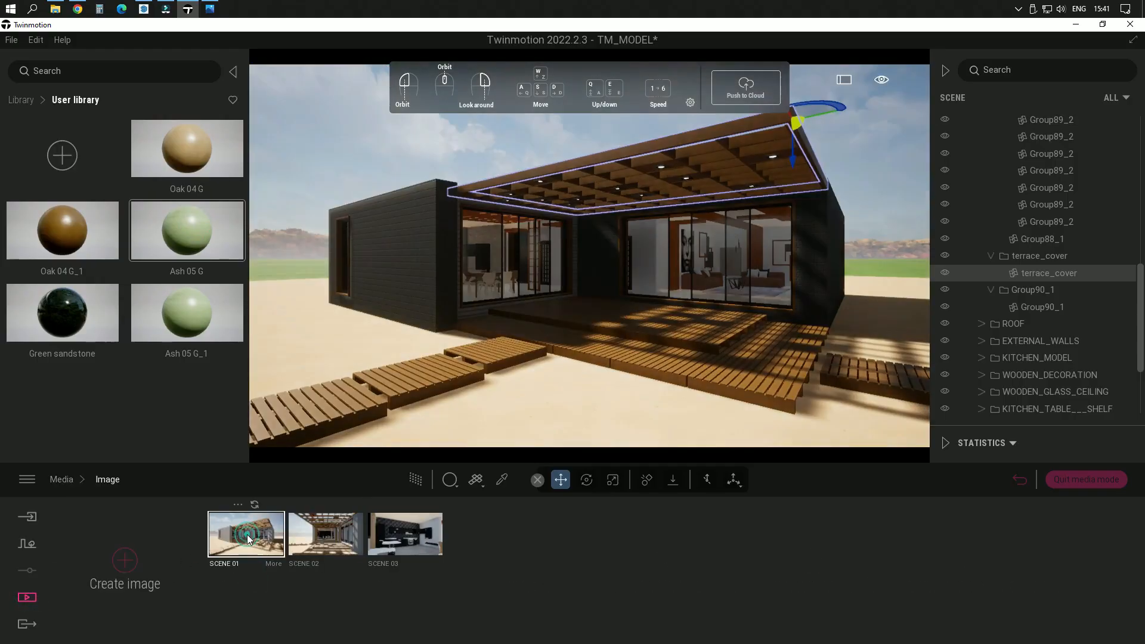
click(418, 534)
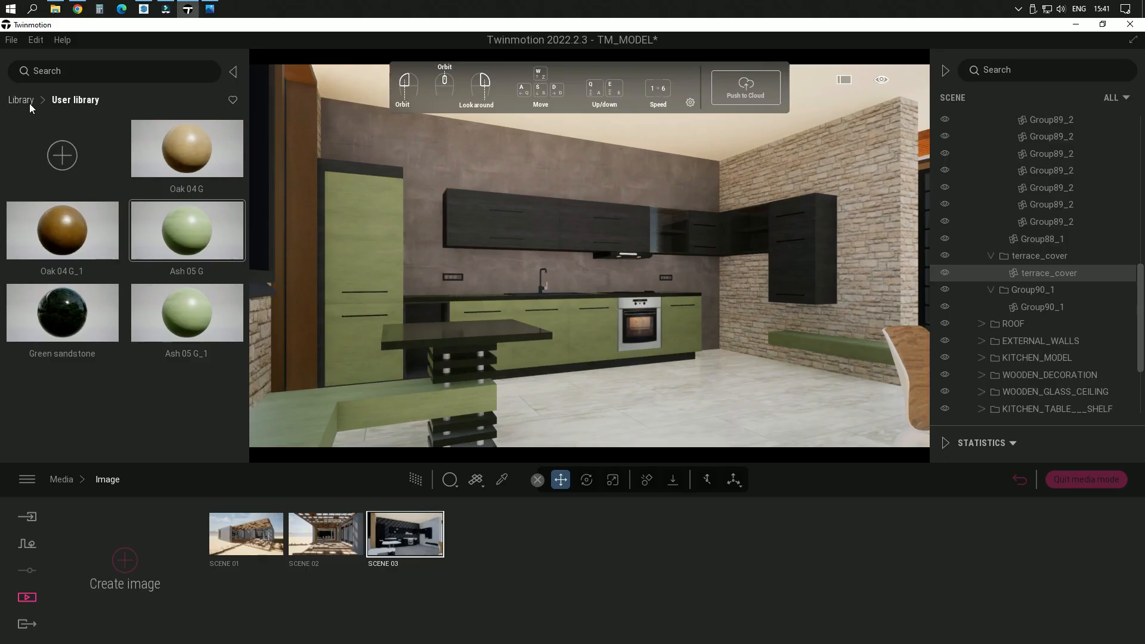
Step: Pick the Stone 03 material from the kitchen's stone wall and set its color to FAFAFF
click(502, 480)
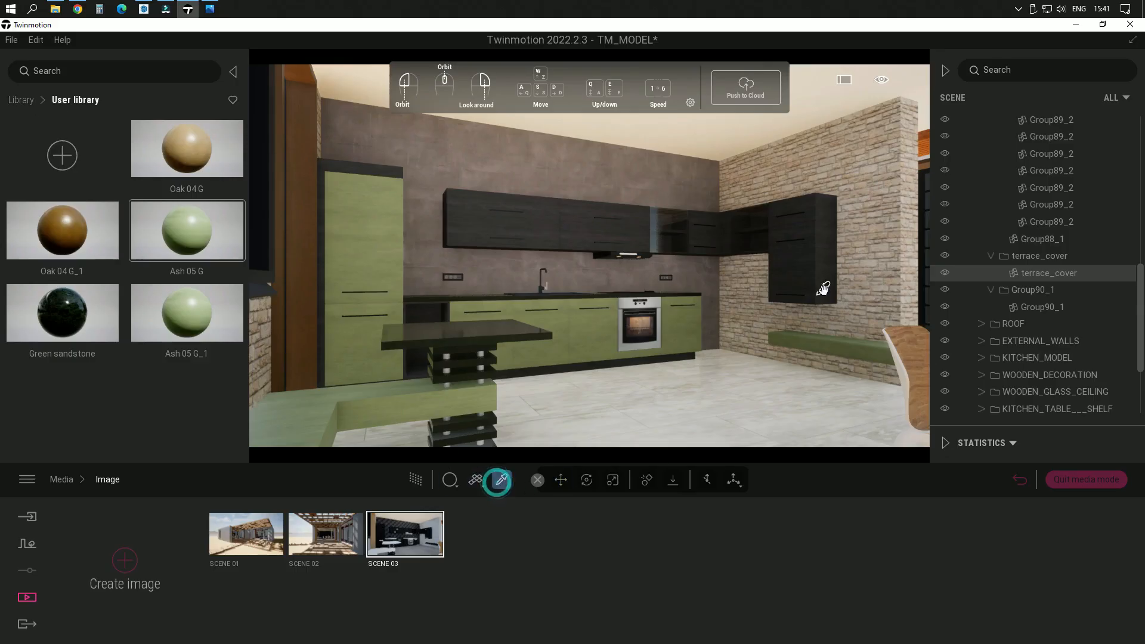
click(882, 269)
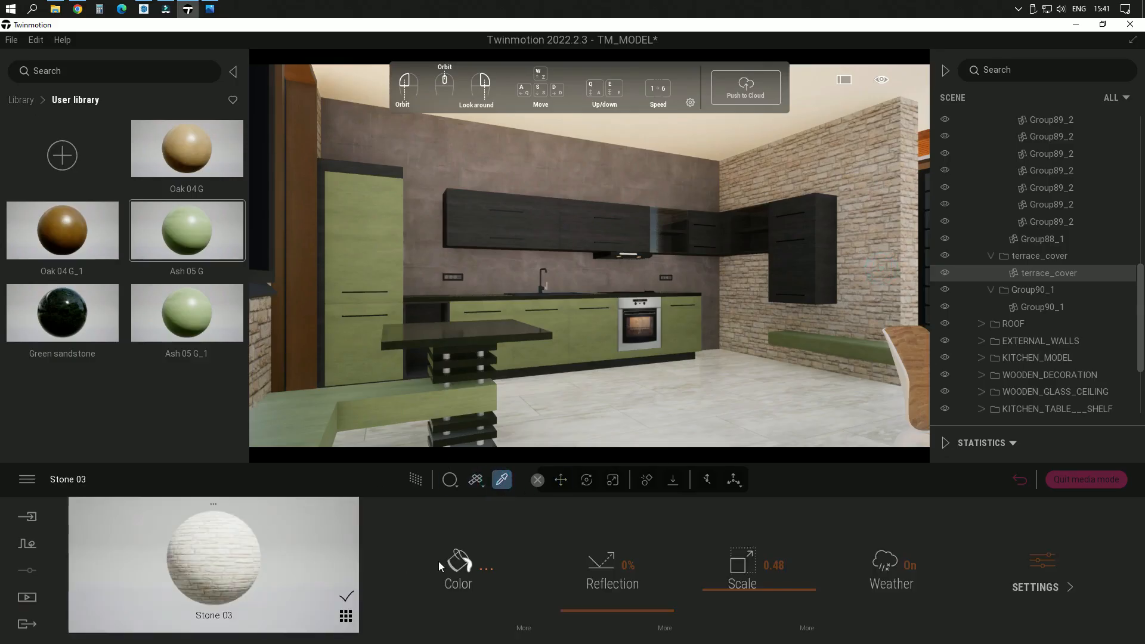
click(456, 563)
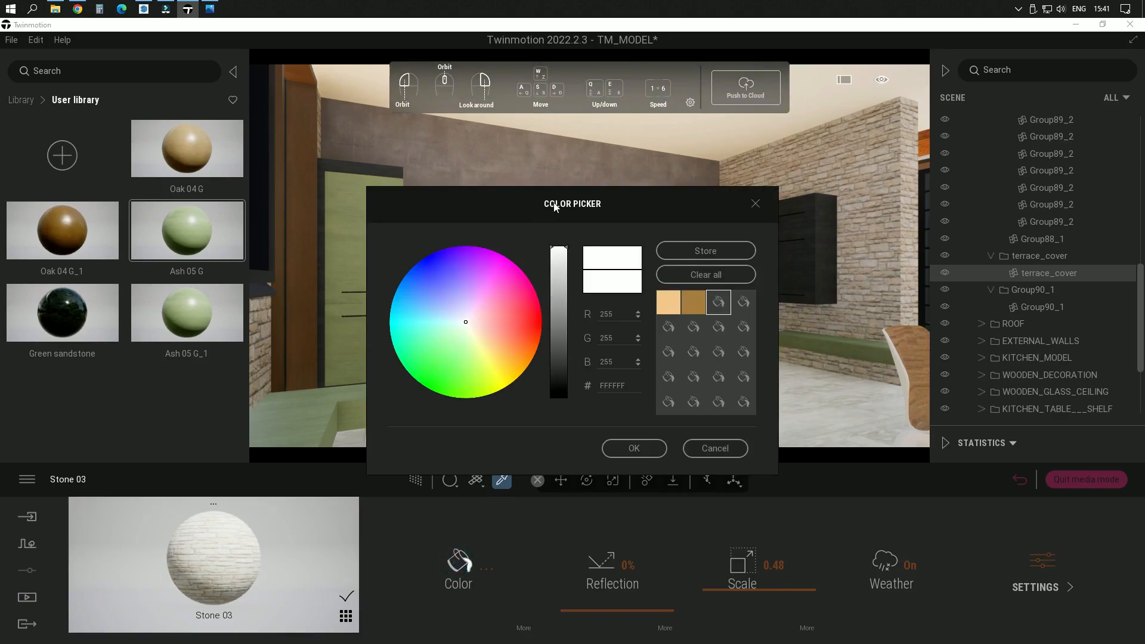
drag(556, 201, 124, 164)
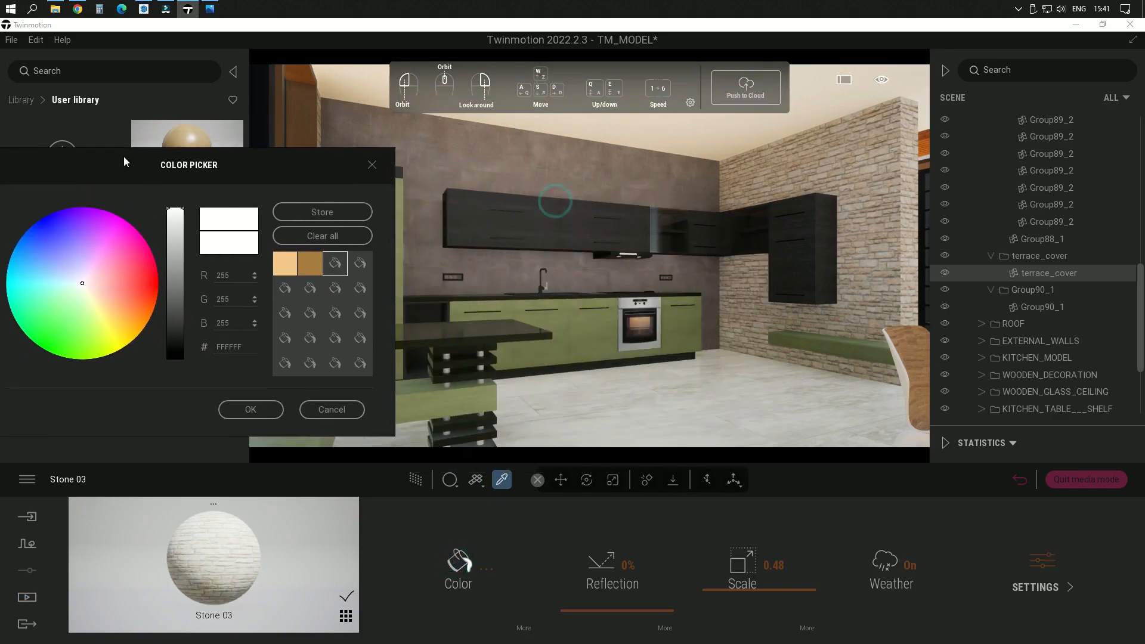
click(83, 285)
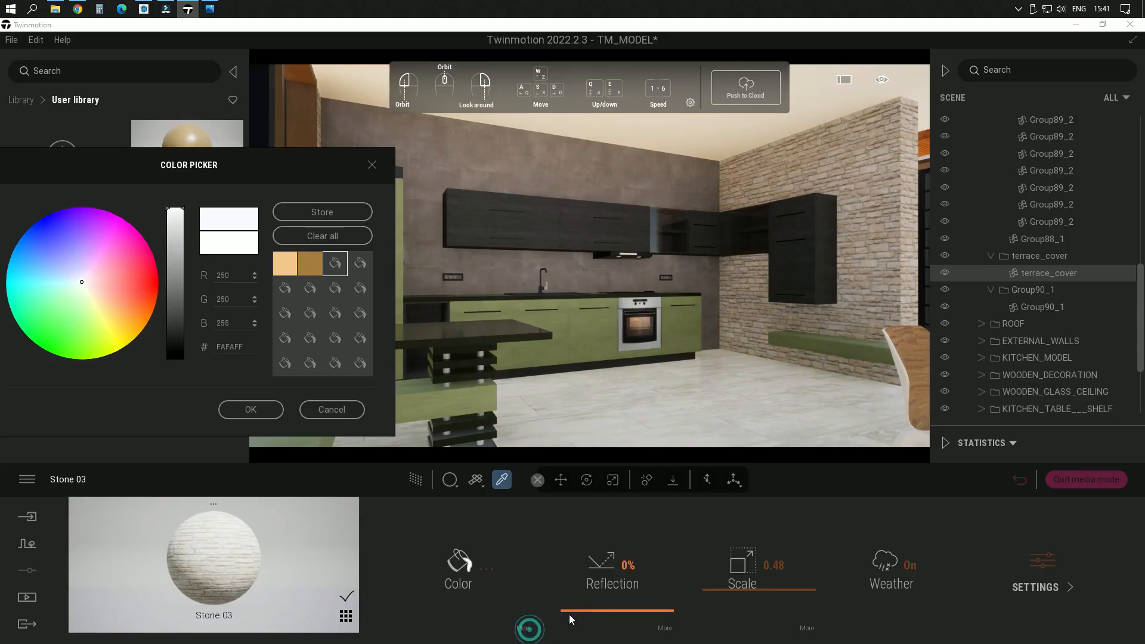
click(265, 407)
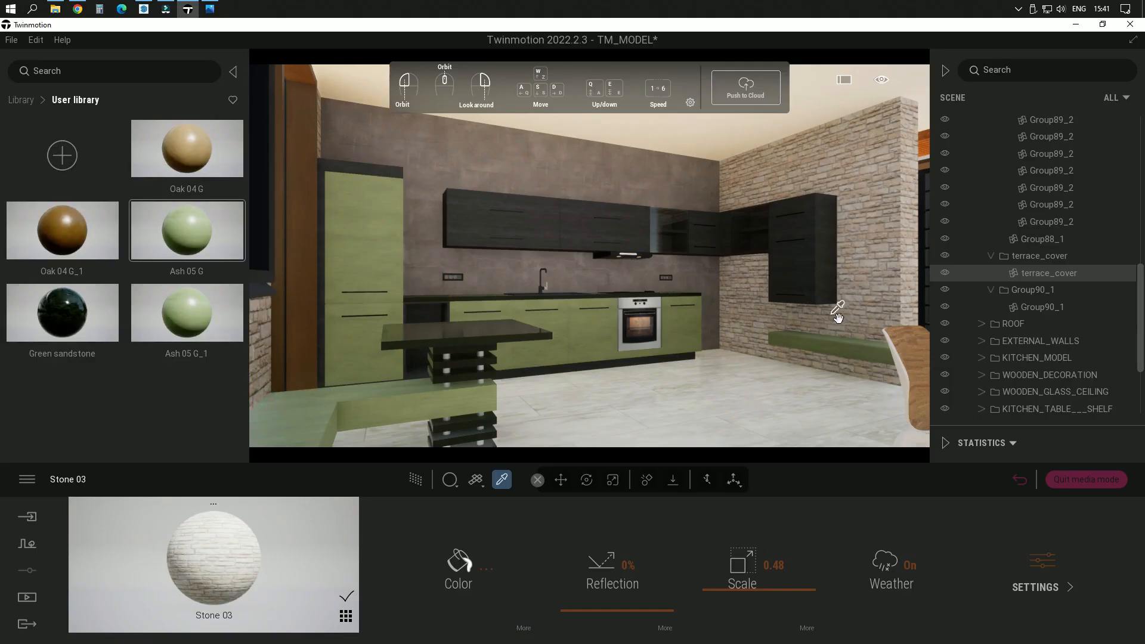
Step: Set the Stone 03 material's luminosity to 74% and save the project
scroll(841, 312, up, 2)
middle_drag(826, 310, 680, 312)
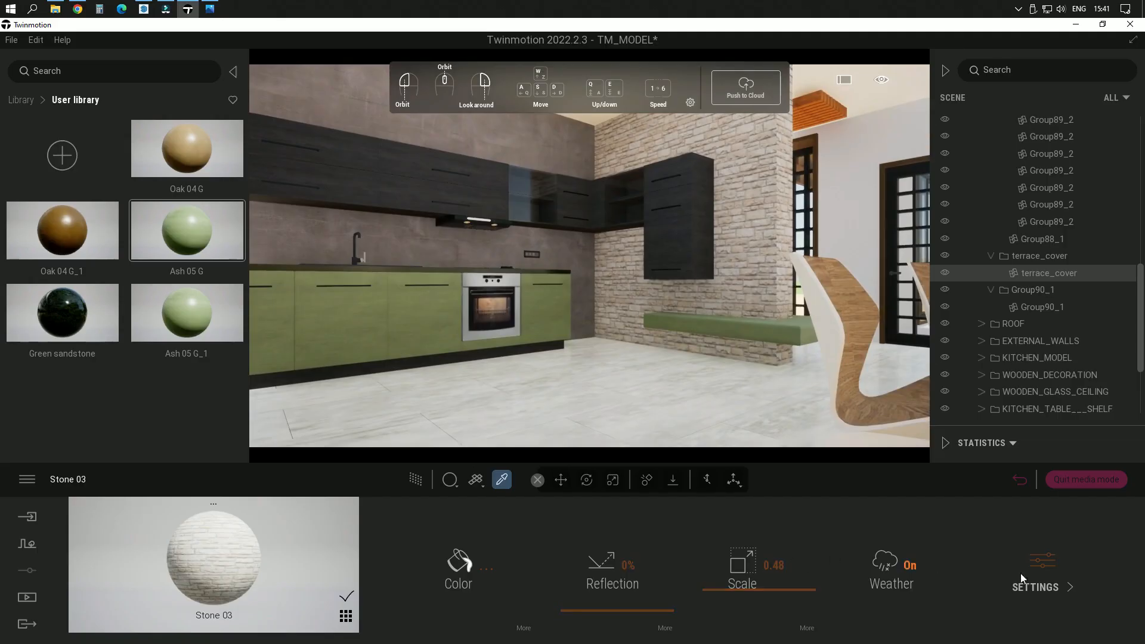
click(523, 630)
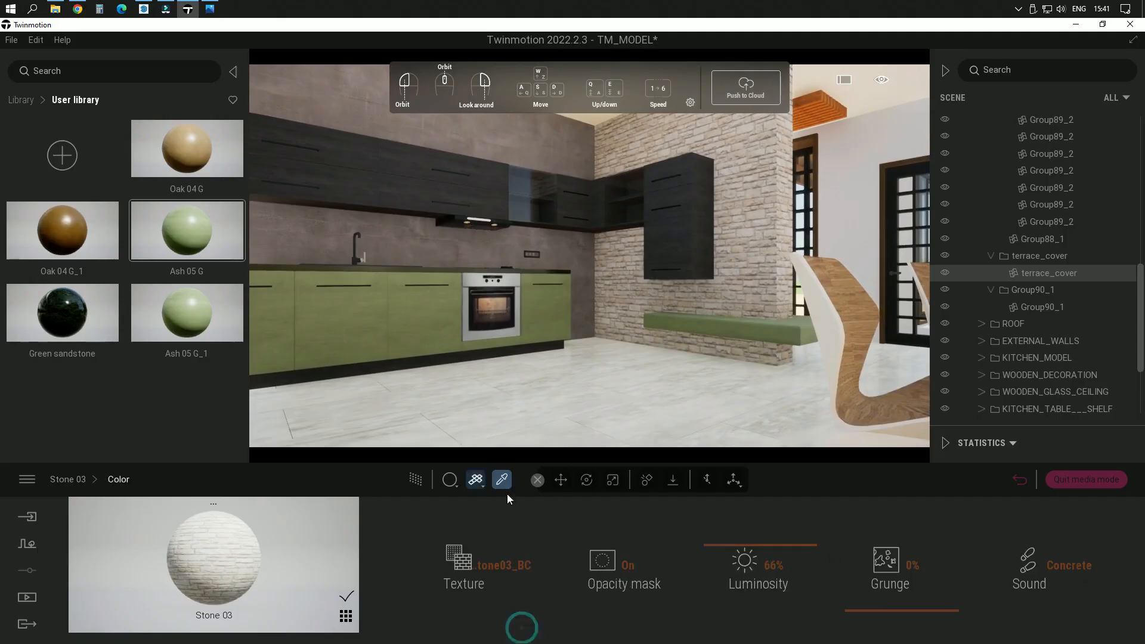
mouse_move(754, 545)
mouse_down()
mouse_move(756, 526)
mouse_move(758, 538)
mouse_up()
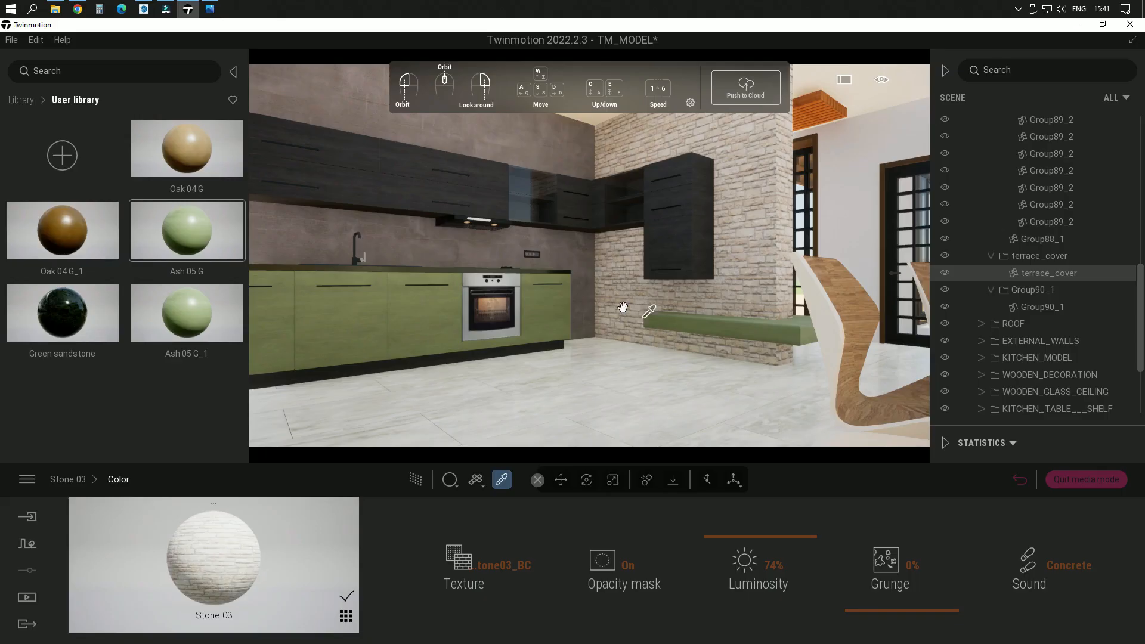
key(ctrl+s)
Step: Browse the Brick and Stones material categories for an alternative finish for the kitchen's stone wall
click(21, 99)
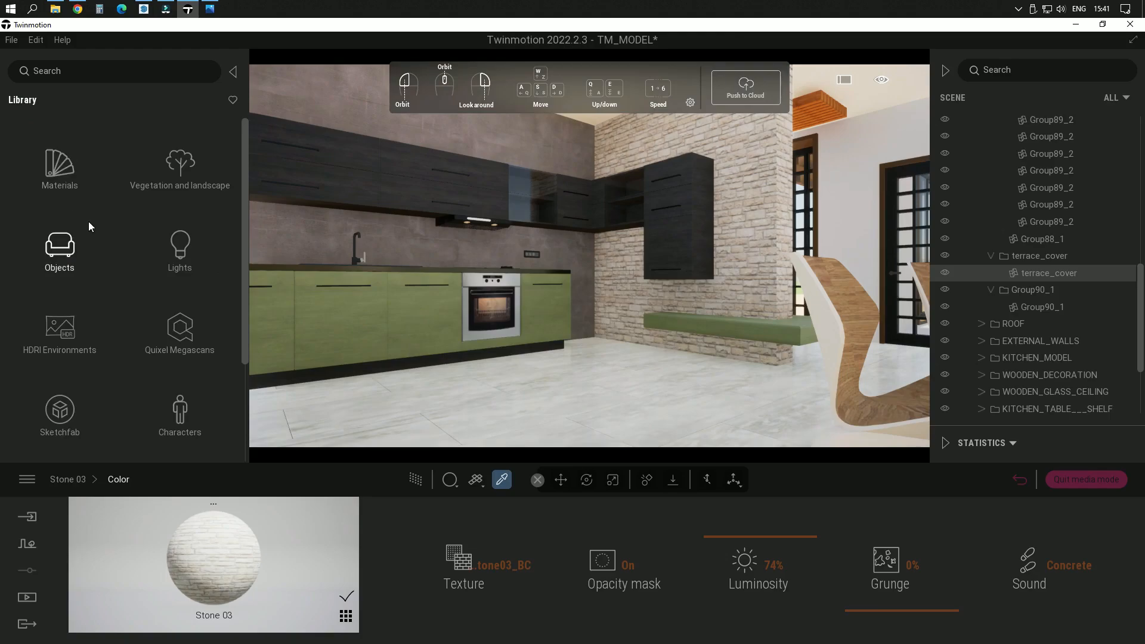
scroll(192, 384, down, 3)
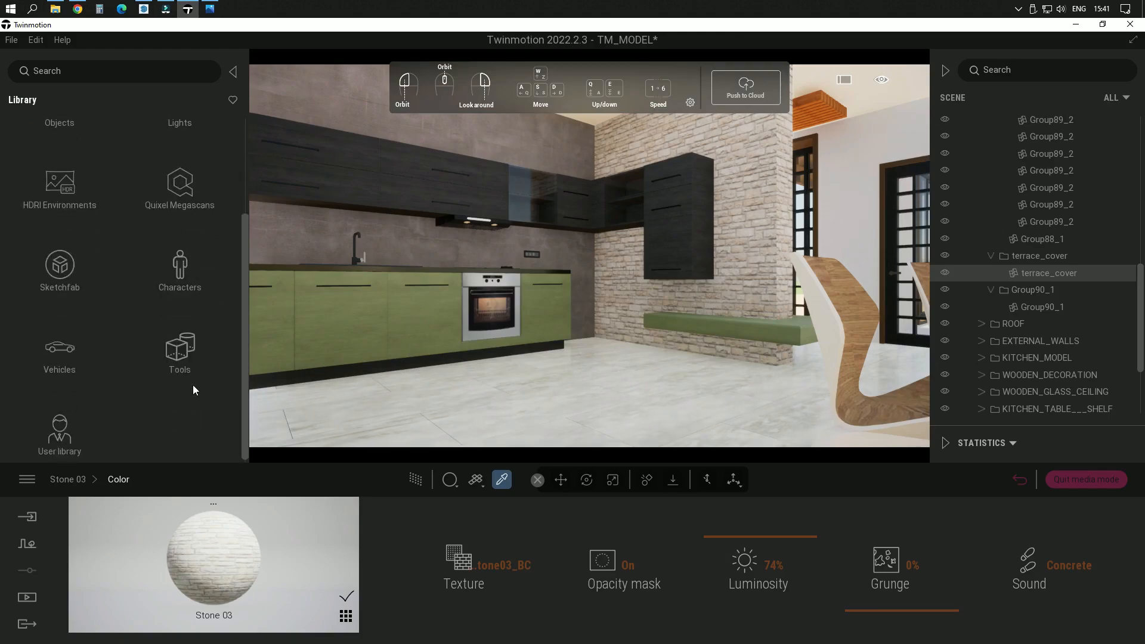
scroll(192, 385, up, 2)
click(60, 134)
scroll(194, 334, down, 1)
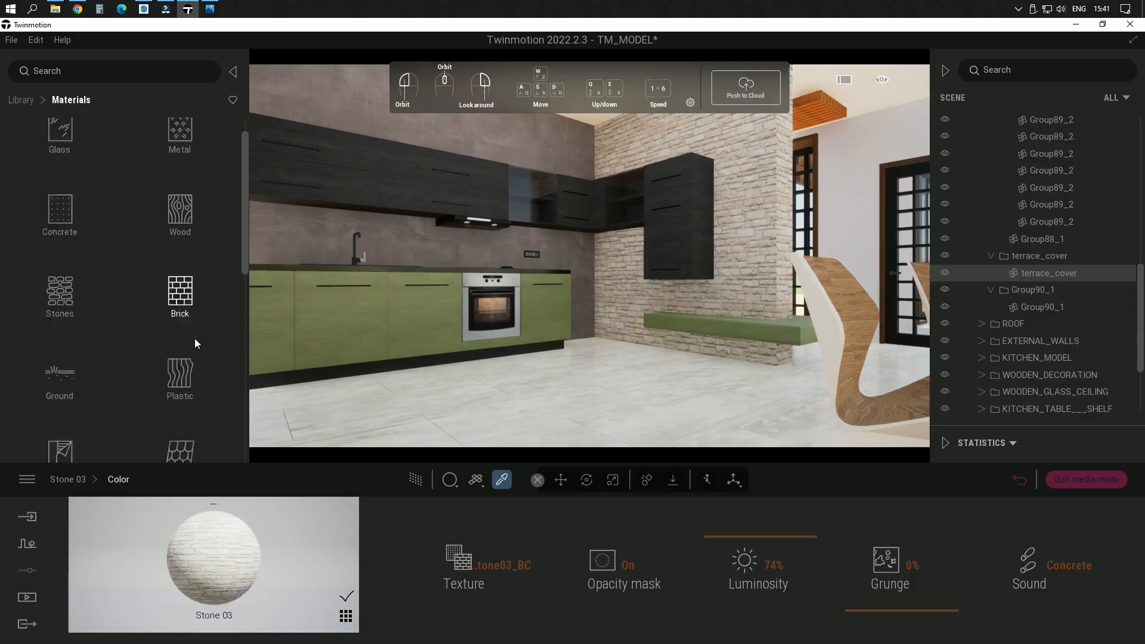
click(185, 279)
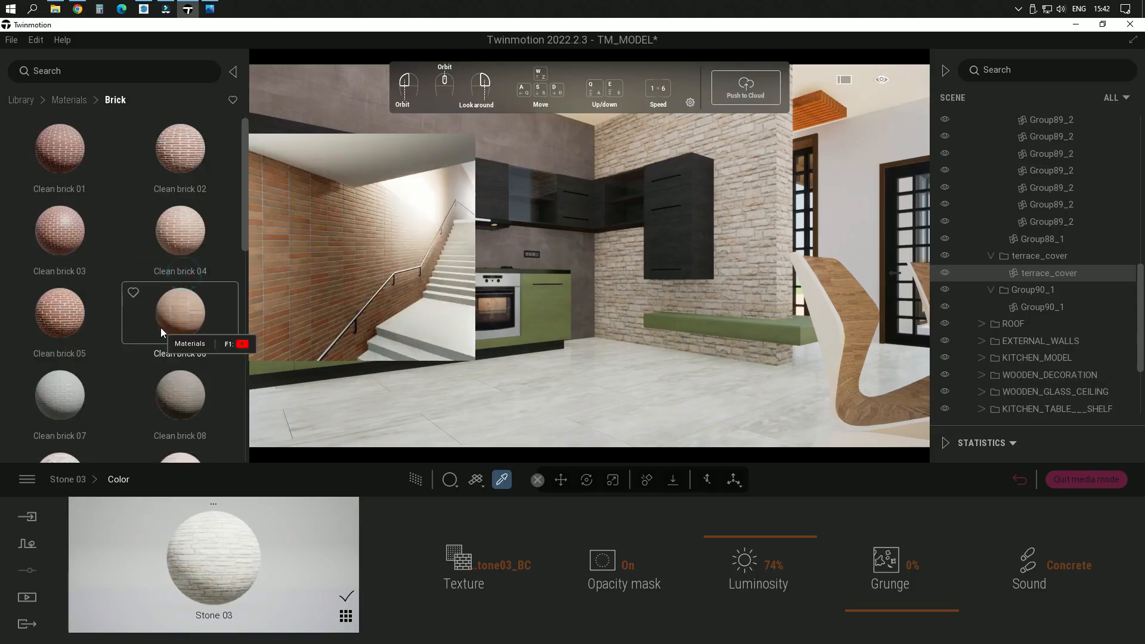
scroll(161, 331, down, 3)
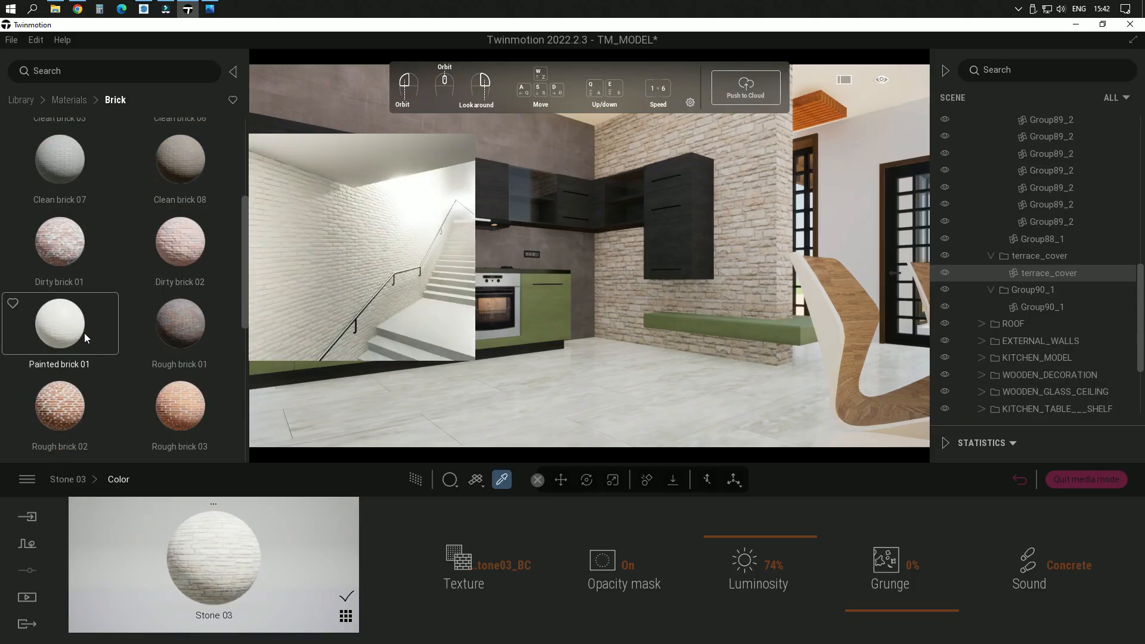
click(70, 100)
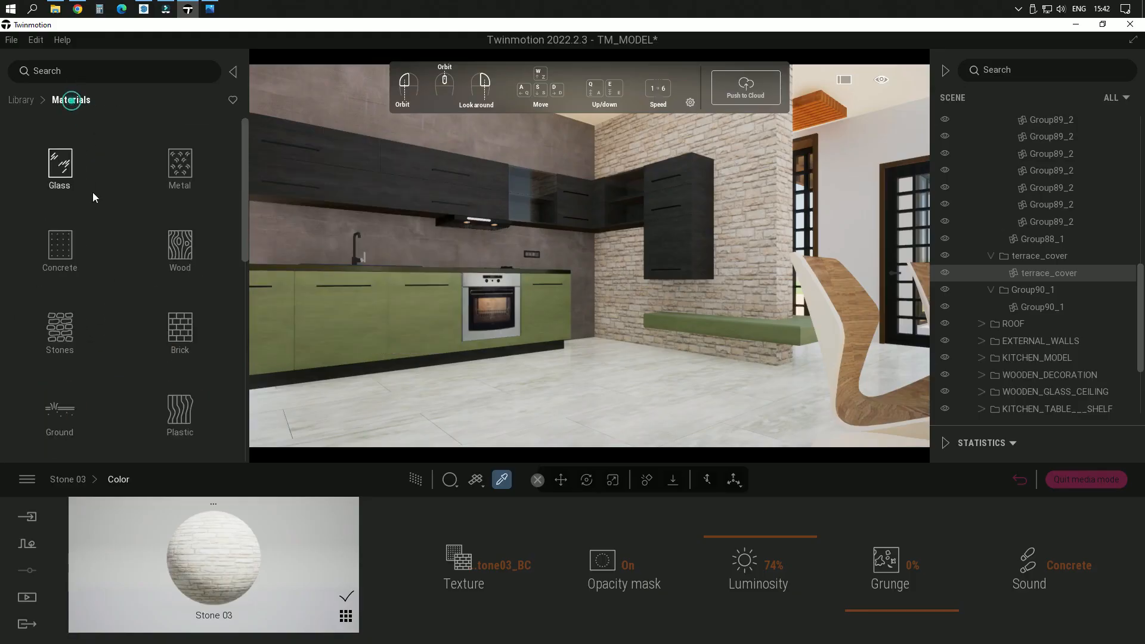
scroll(117, 340, down, 5)
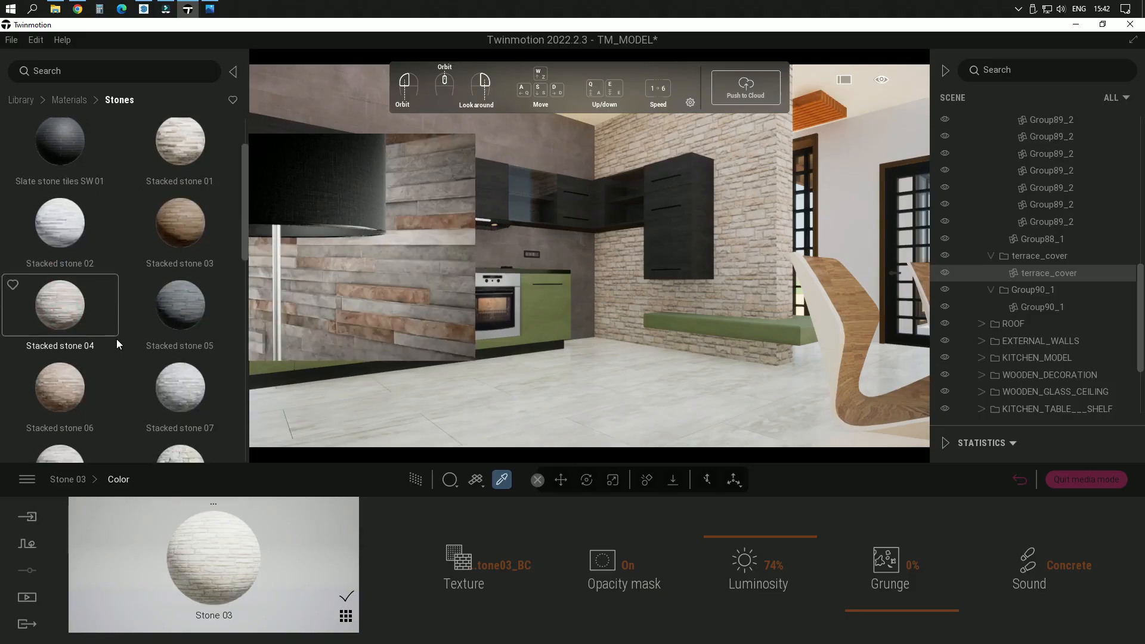
scroll(126, 341, down, 3)
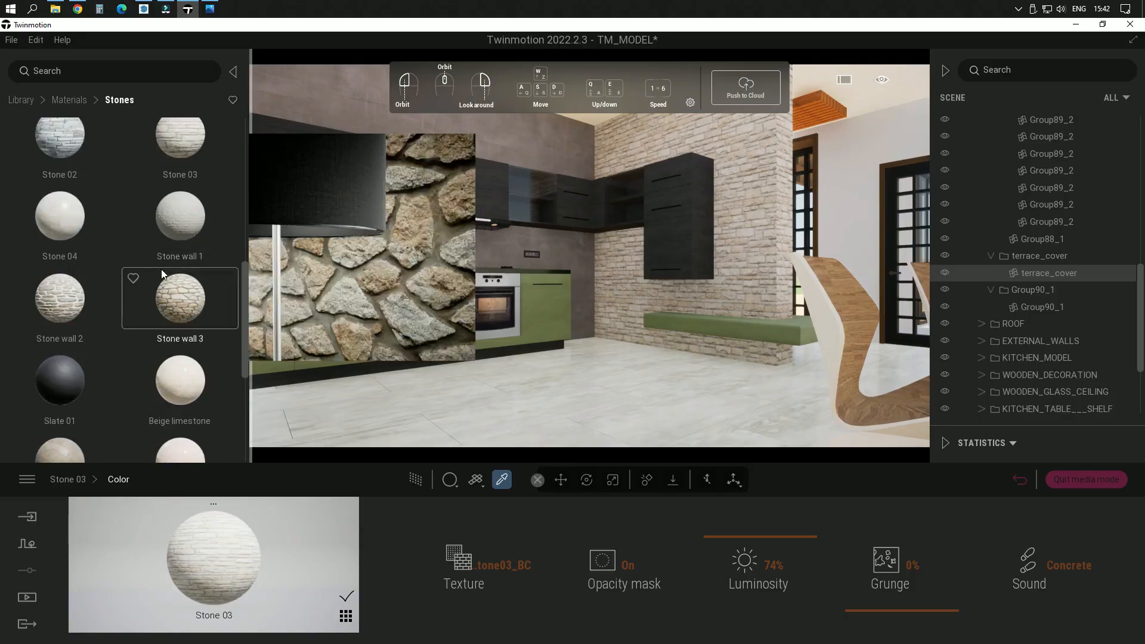
scroll(167, 286, down, 2)
scroll(176, 364, down, 4)
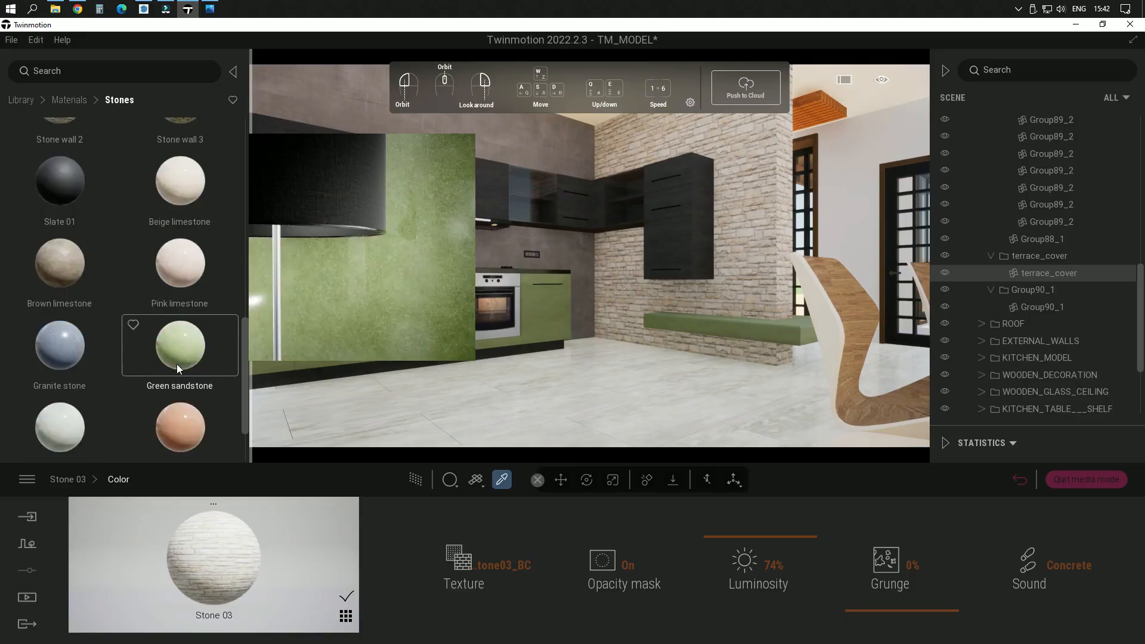
scroll(173, 358, up, 5)
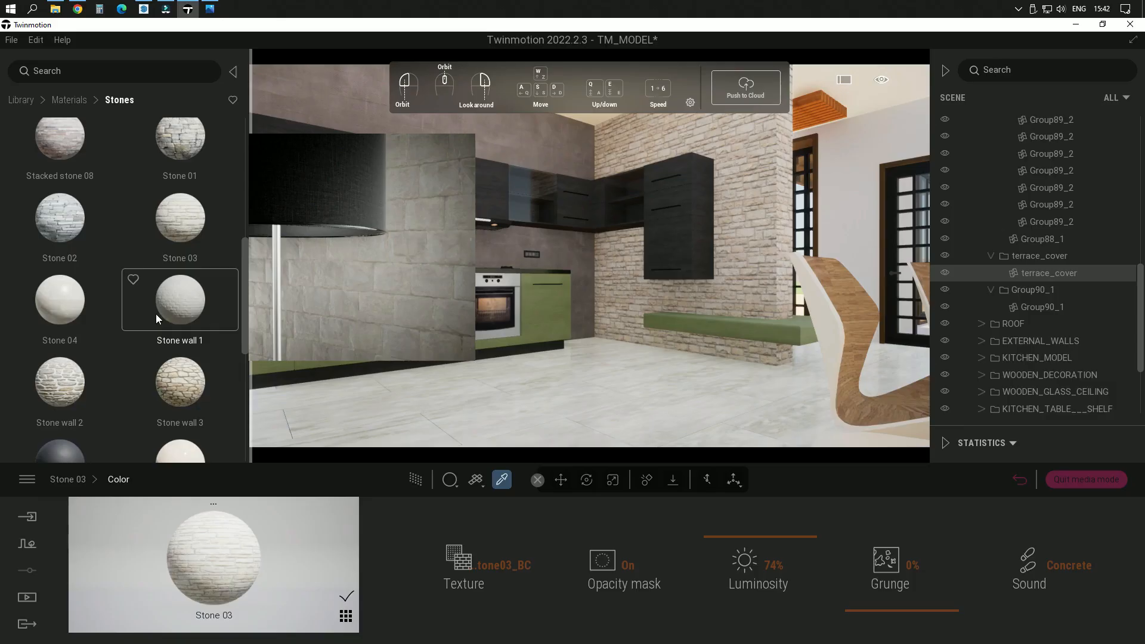
scroll(107, 379, up, 4)
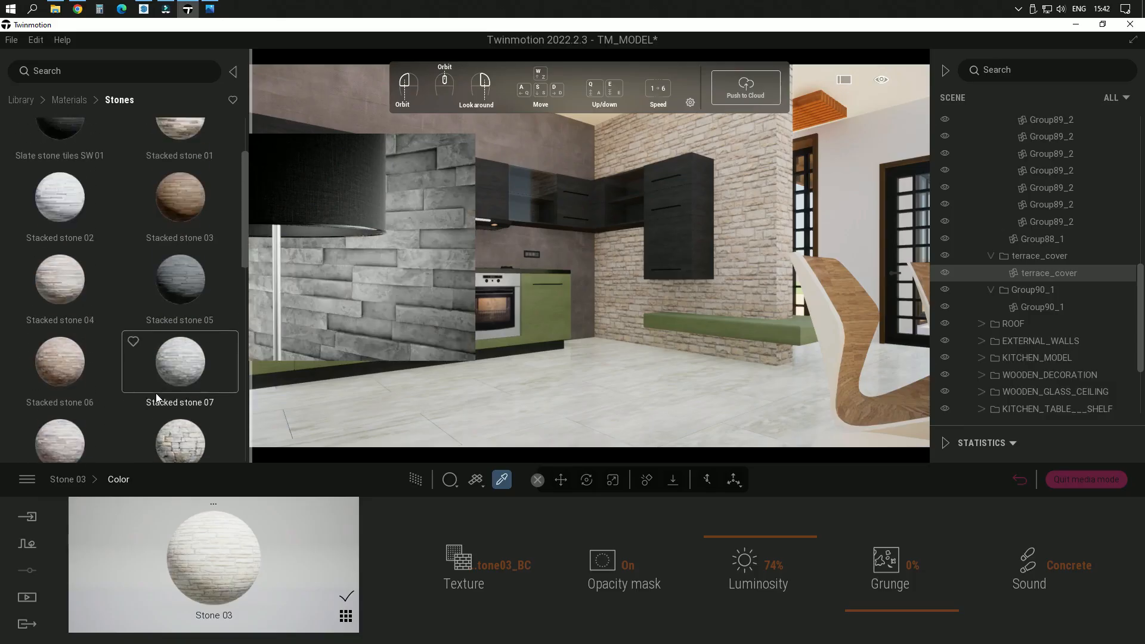
scroll(156, 392, up, 4)
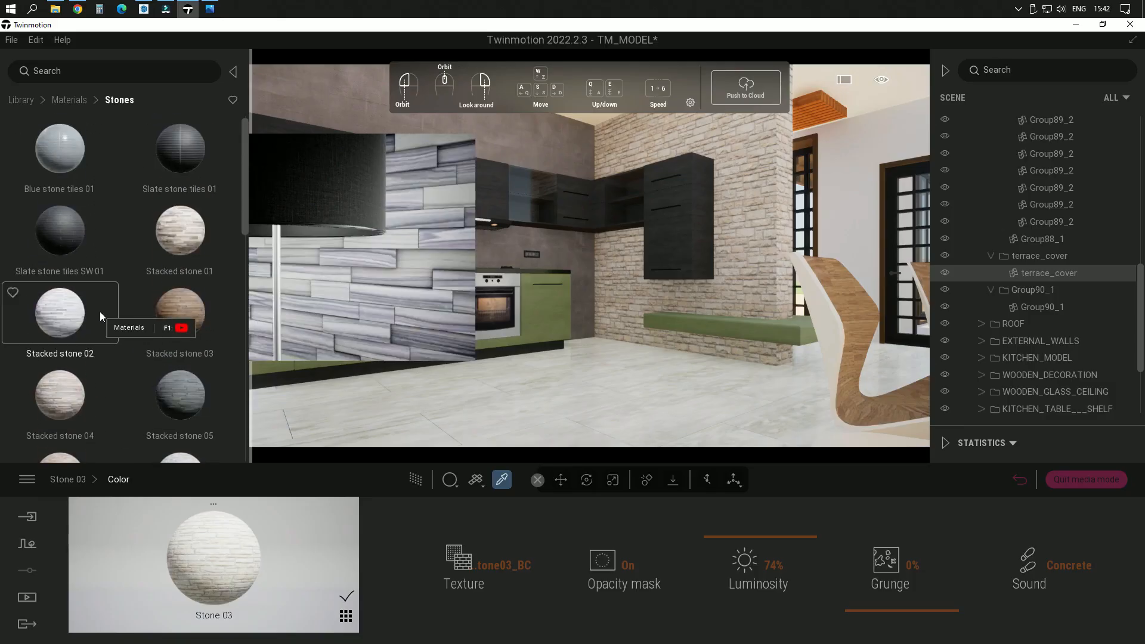
Step: Apply Painted brick 01 from the Brick materials to the kitchen's stone wall and set its scale to 1.78
click(70, 100)
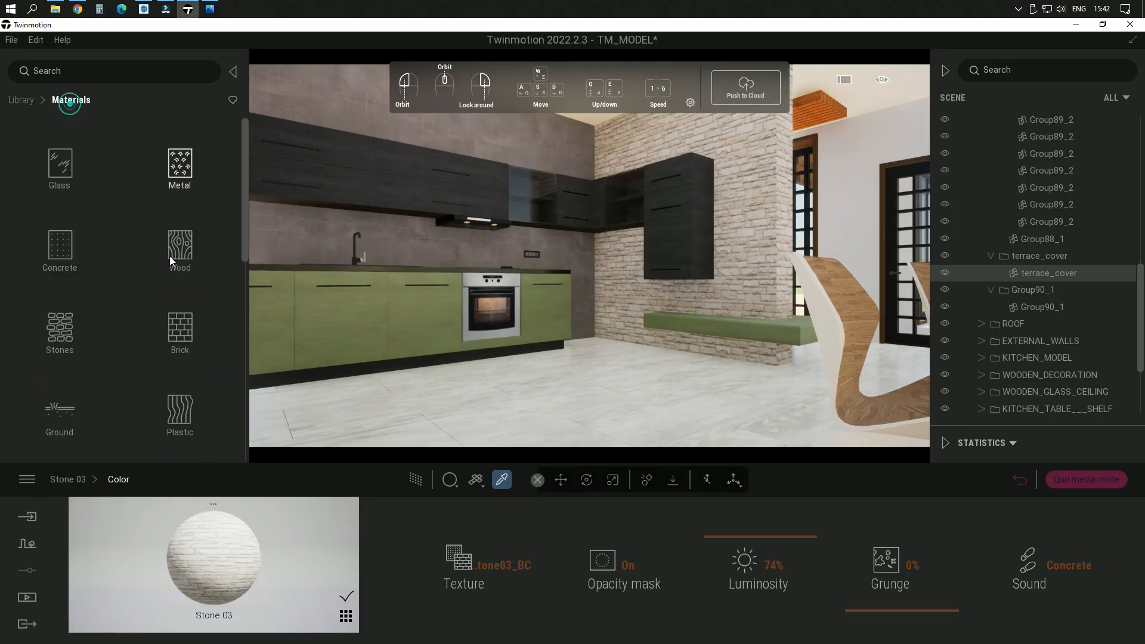
click(178, 337)
scroll(124, 328, down, 2)
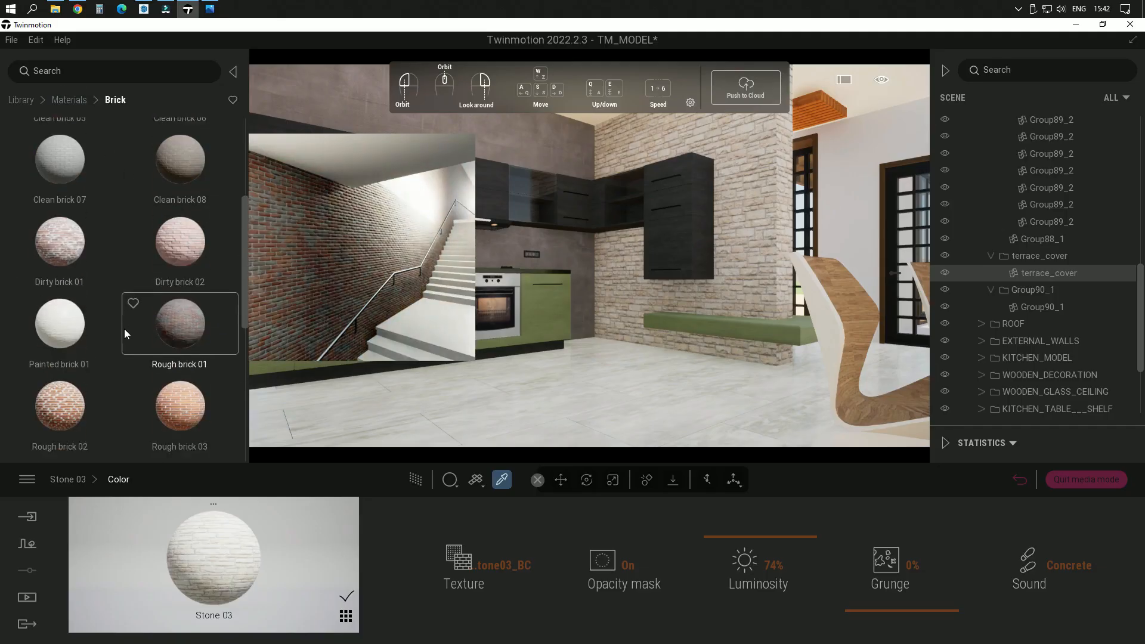
mouse_move(56, 305)
mouse_down()
mouse_move(169, 309)
mouse_move(744, 271)
mouse_up()
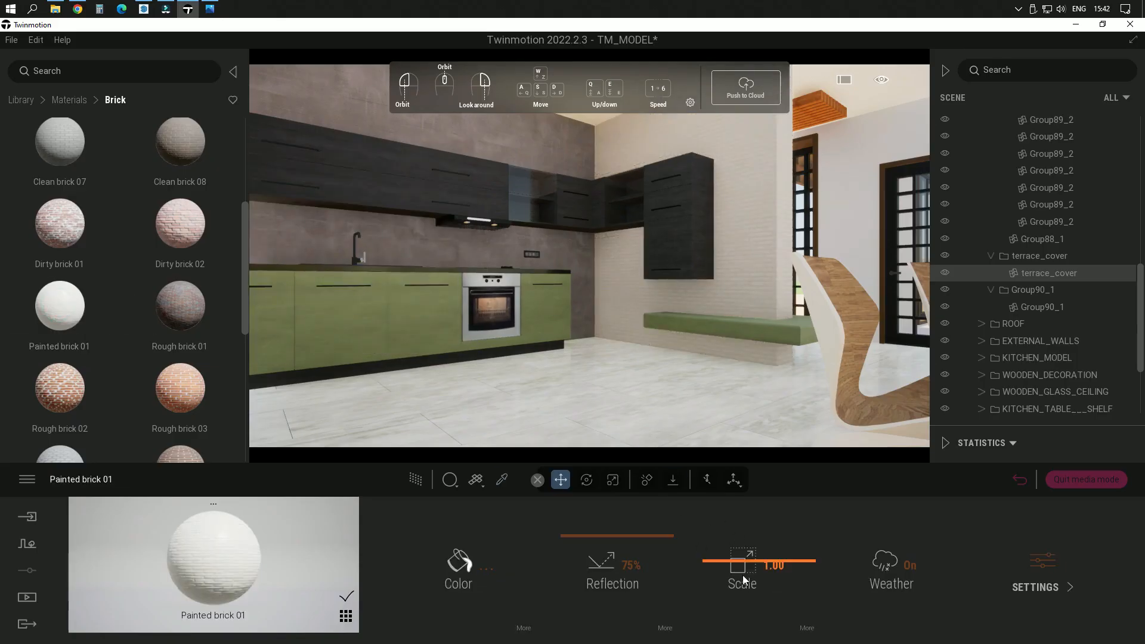
drag(759, 568, 760, 556)
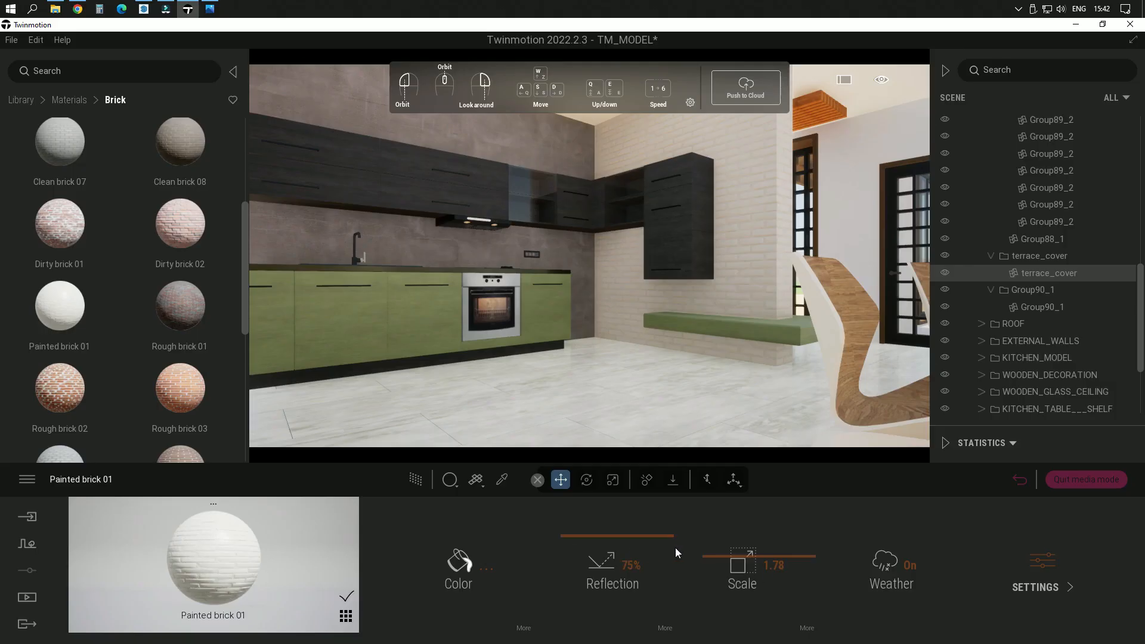
Step: Darken the Painted brick 01 color to EEEEEE
click(464, 576)
click(566, 250)
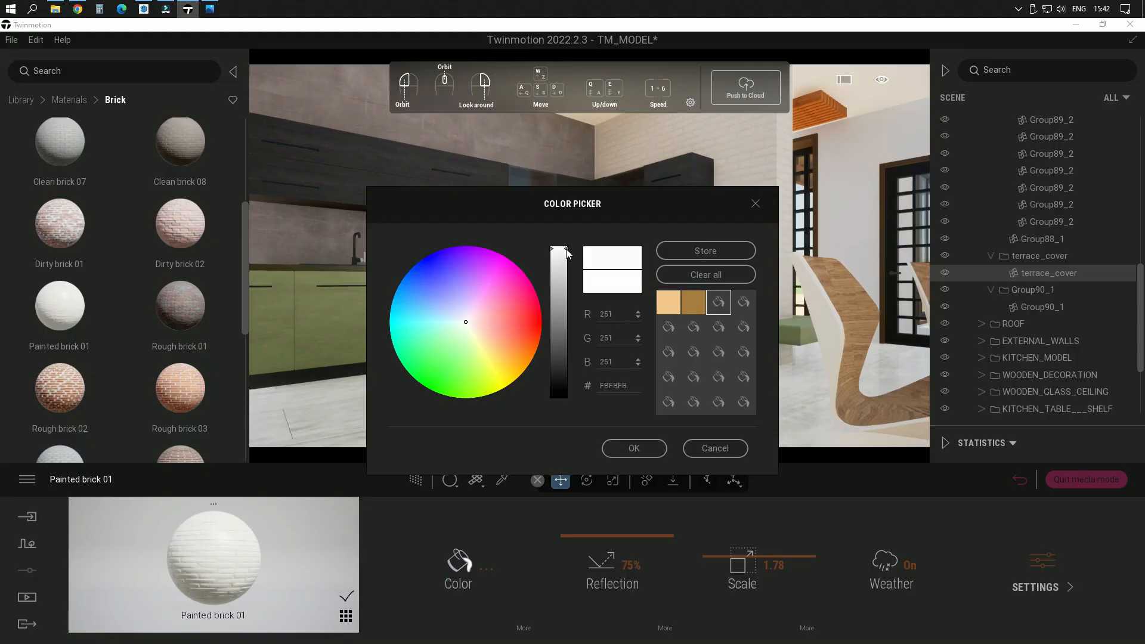
drag(566, 251, 566, 256)
drag(644, 214, 434, 141)
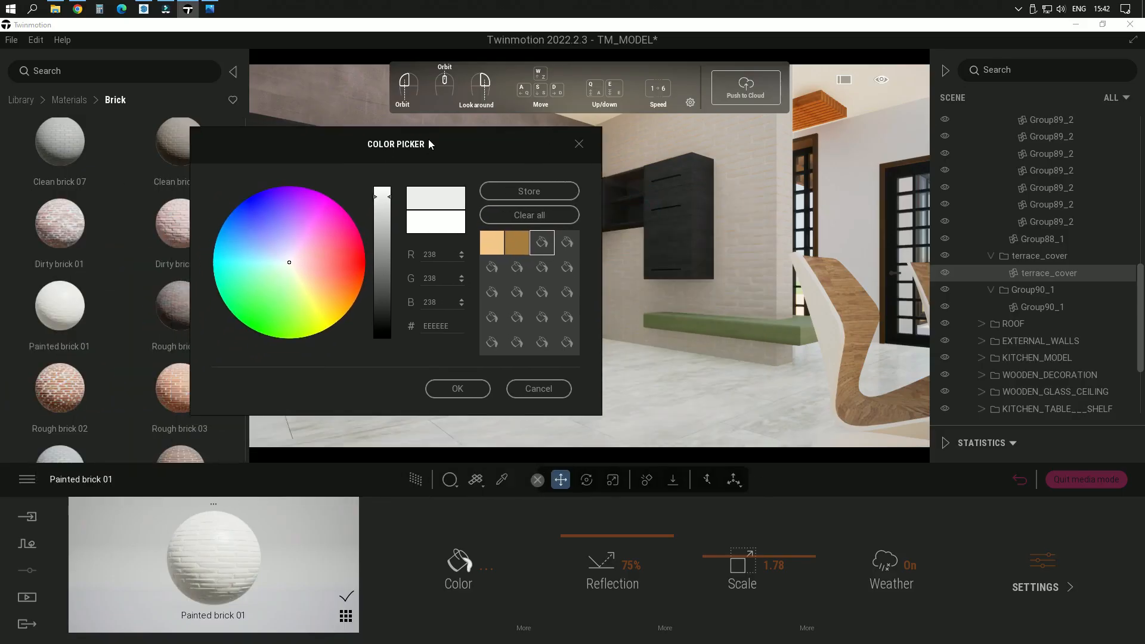
click(455, 389)
Step: Set the reflection of the Painted brick 01 wall material to 18%
scroll(628, 345, up, 4)
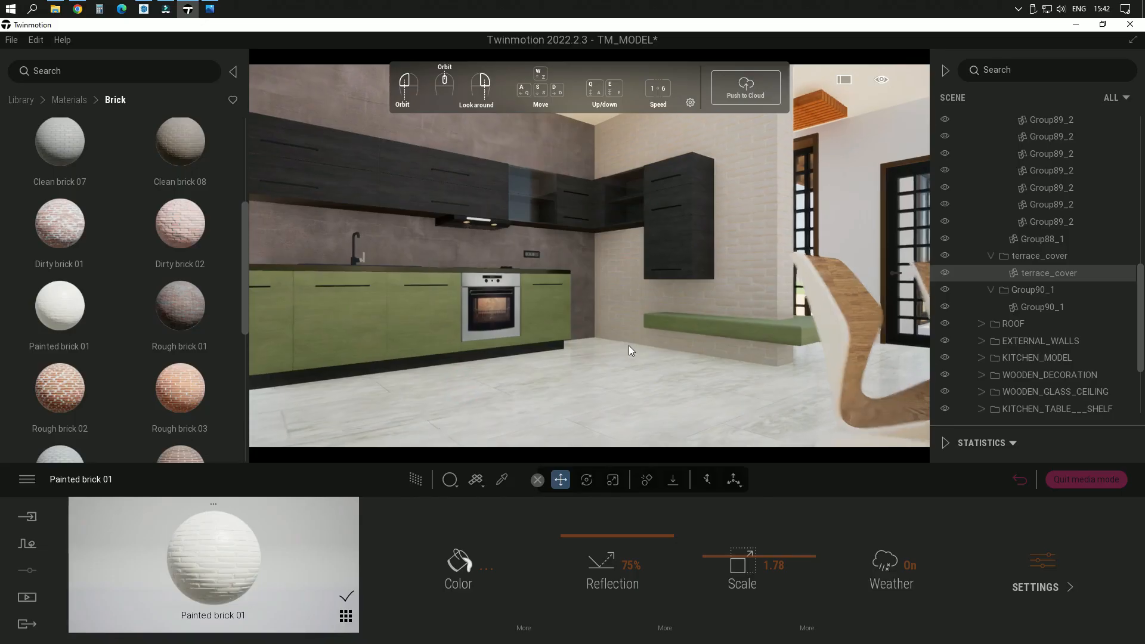
right_drag(629, 346, 663, 313)
scroll(663, 312, up, 6)
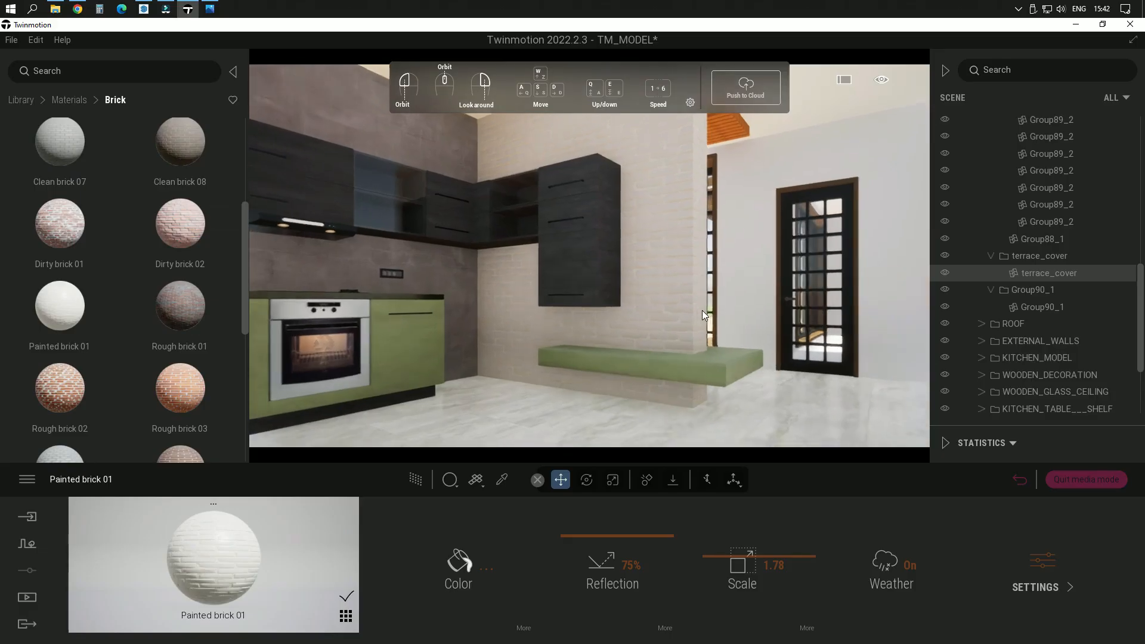
scroll(749, 312, down, 5)
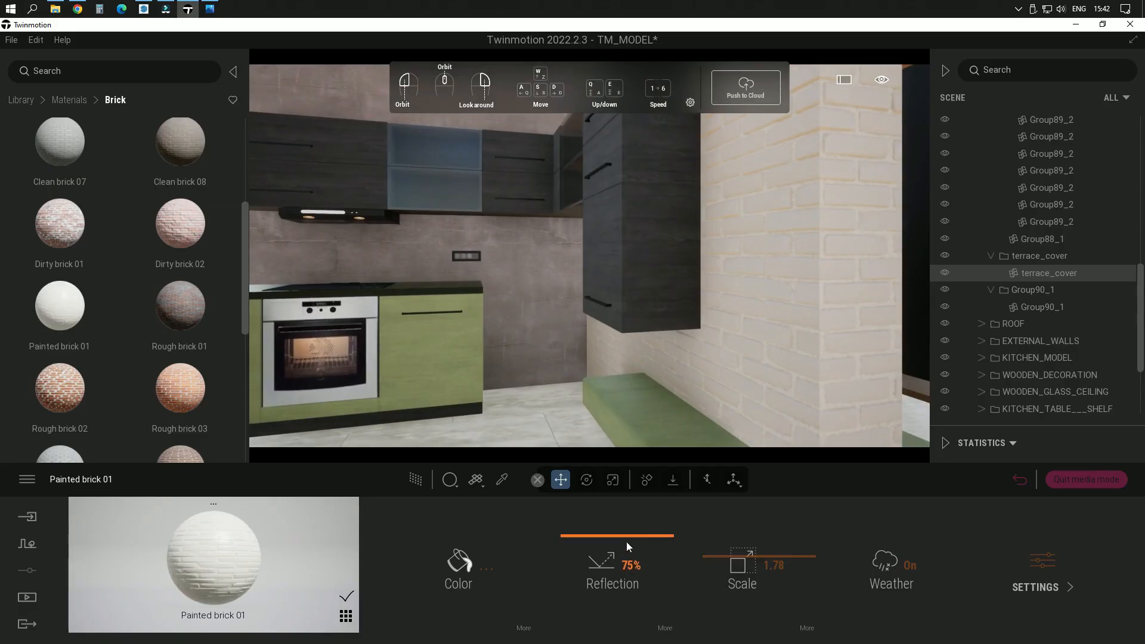
drag(626, 540, 639, 592)
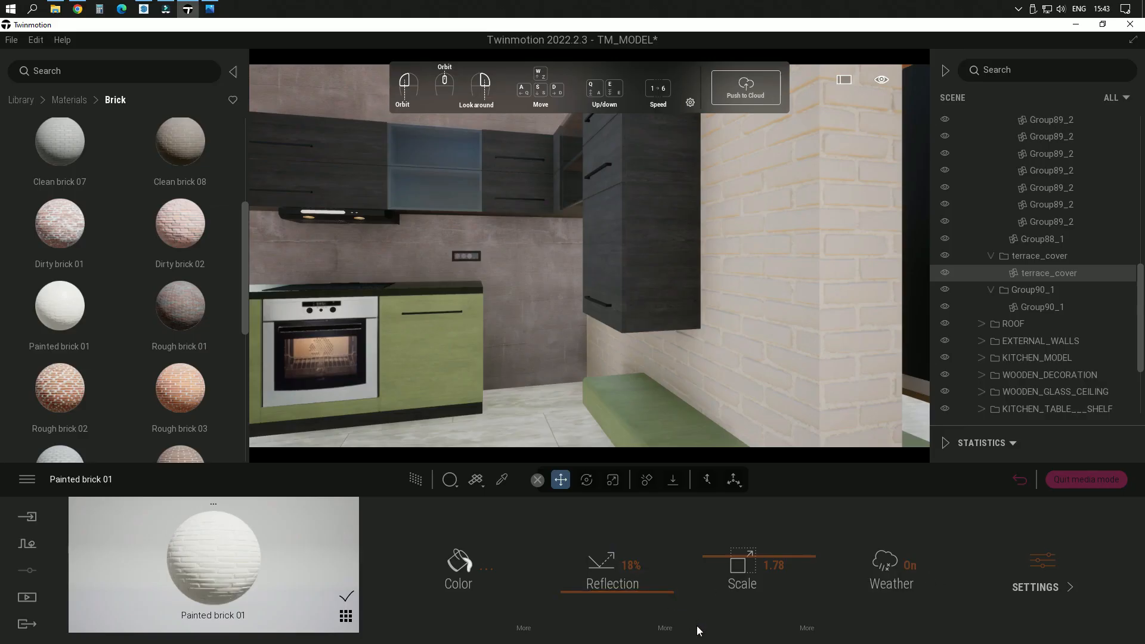
Step: Set the parallax intensity of the Painted brick 01 bump to 17%
click(666, 629)
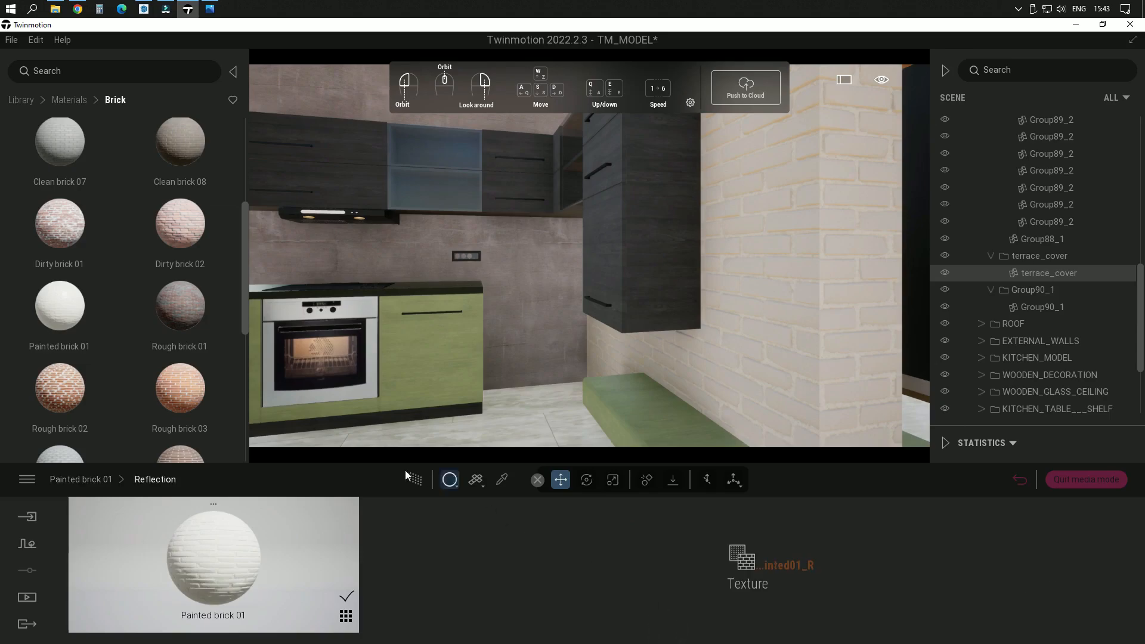
click(105, 479)
click(1032, 604)
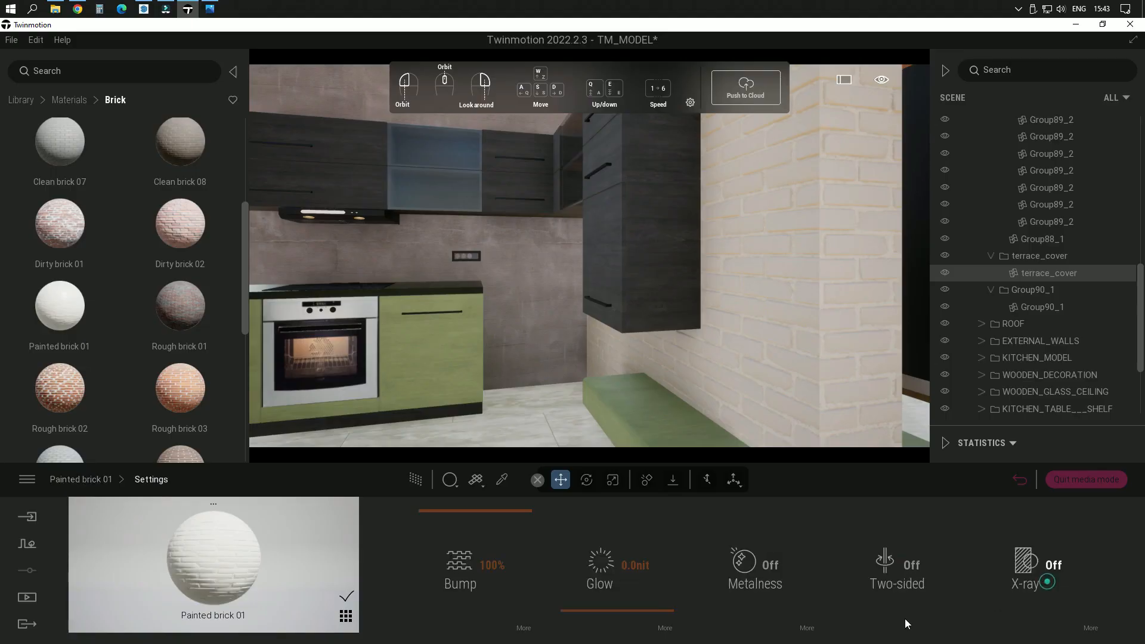
click(524, 630)
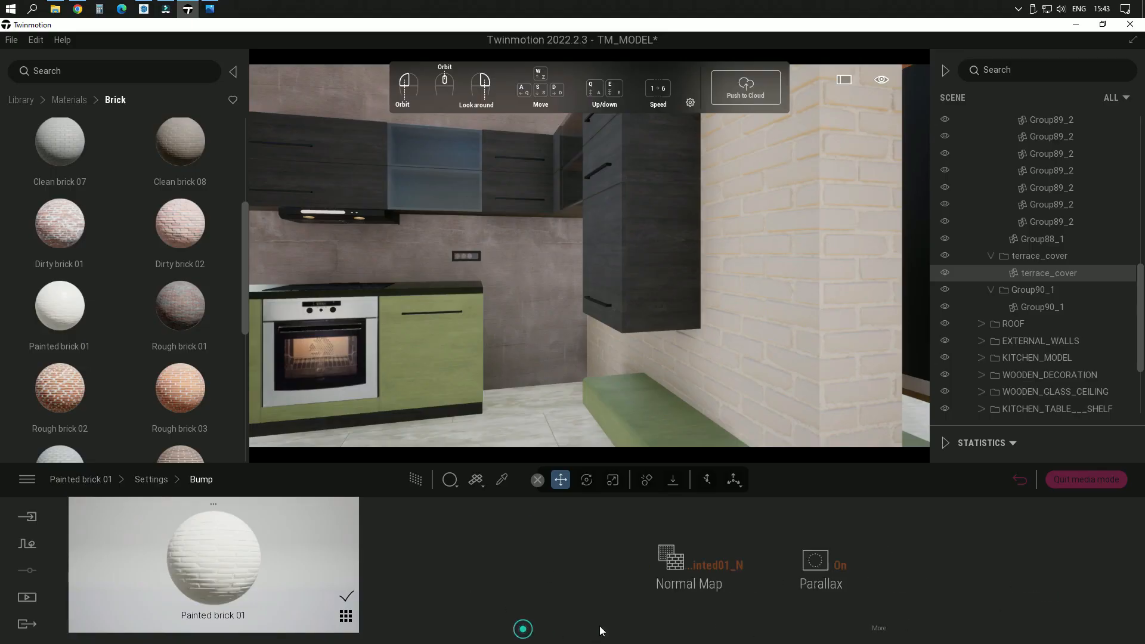
click(879, 637)
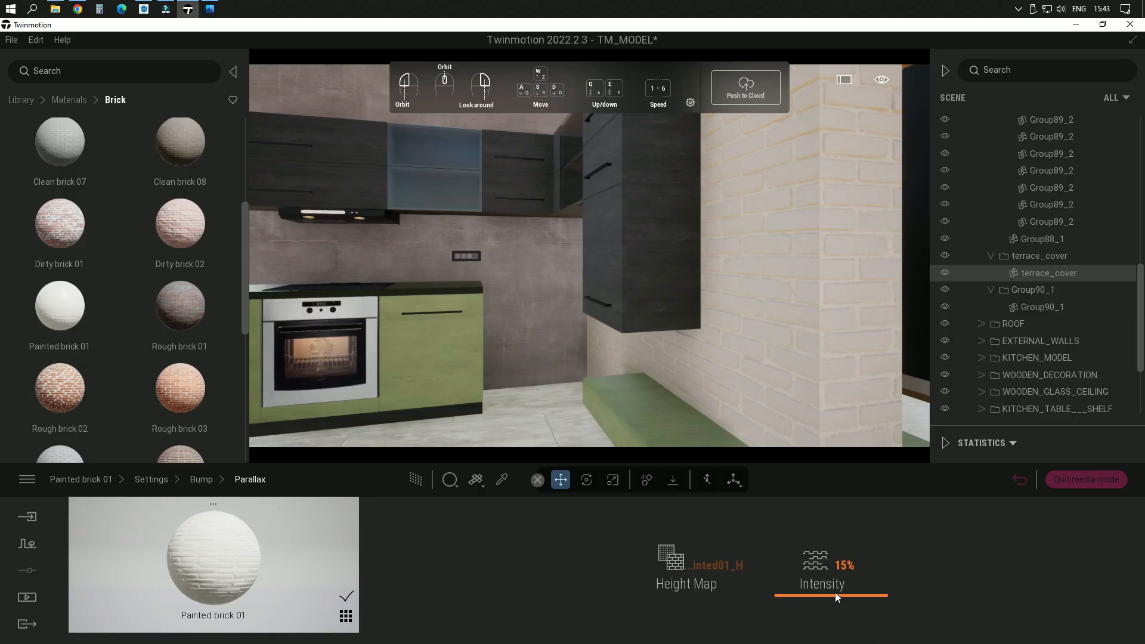
drag(835, 594, 870, 595)
Step: Examine the painted brick wall's relief up close and its look against the cabinets, bench and floor
scroll(817, 312, up, 3)
right_drag(815, 304, 824, 300)
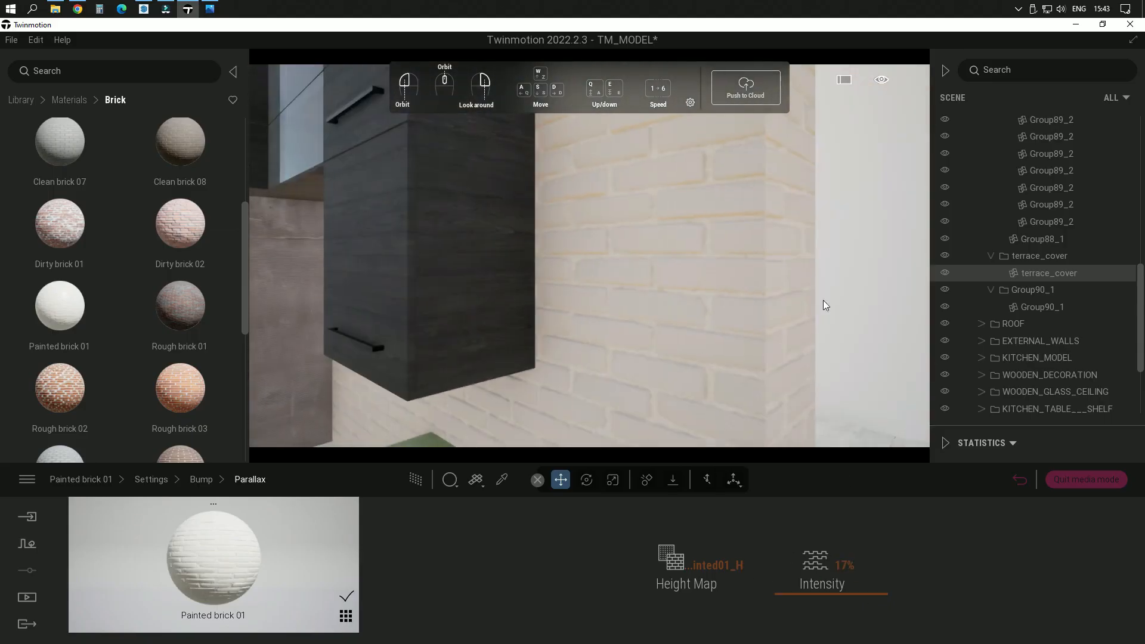
scroll(725, 291, up, 5)
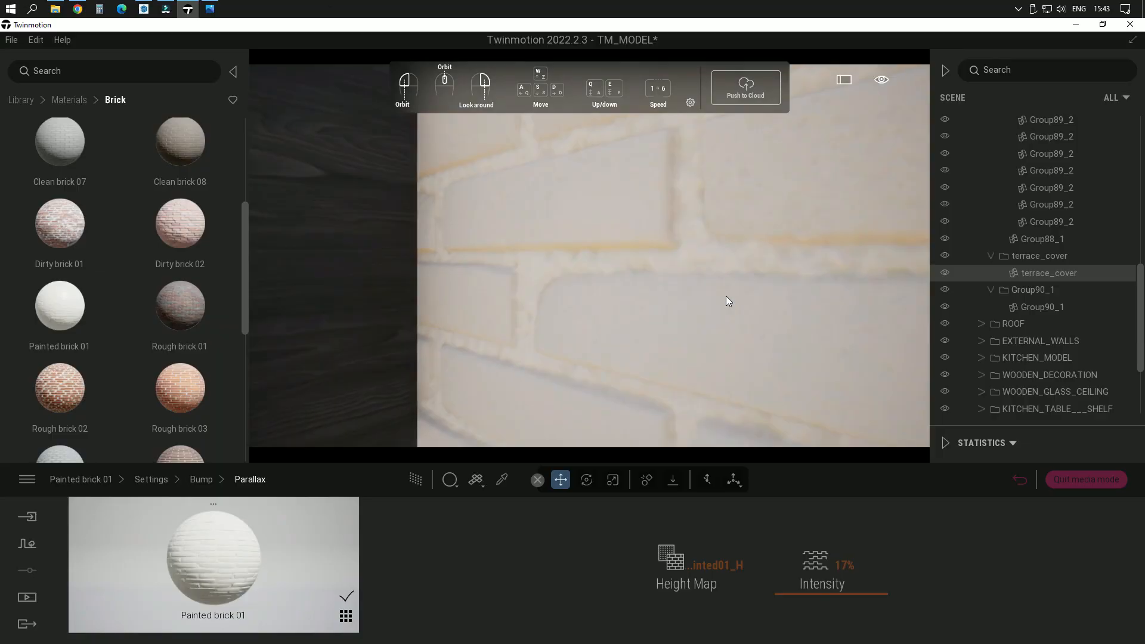
scroll(726, 296, down, 8)
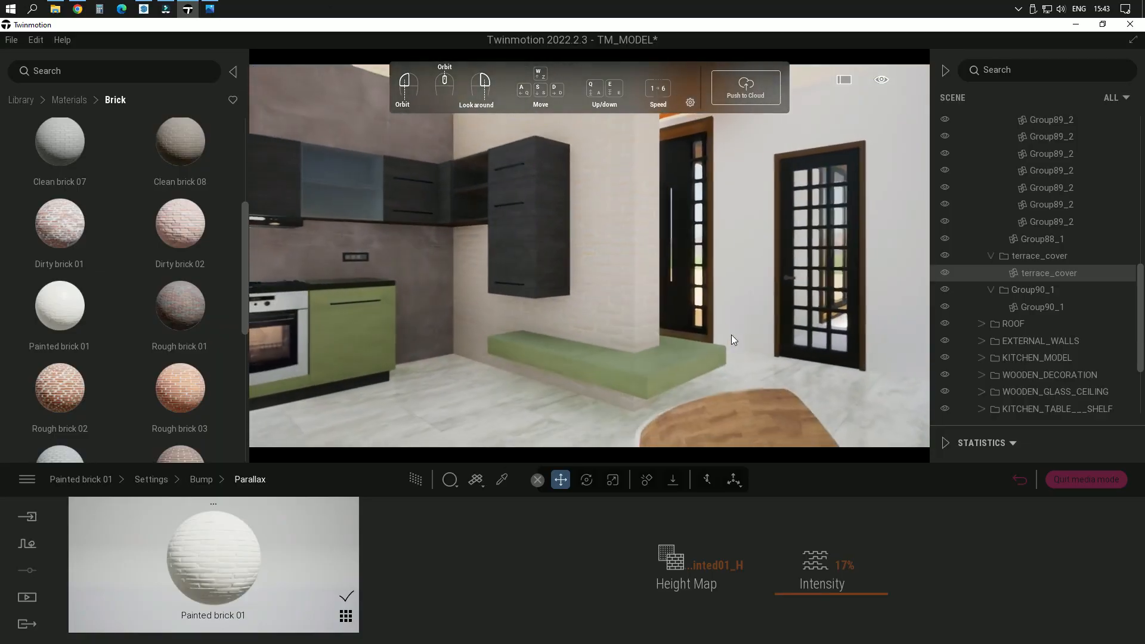
click(91, 480)
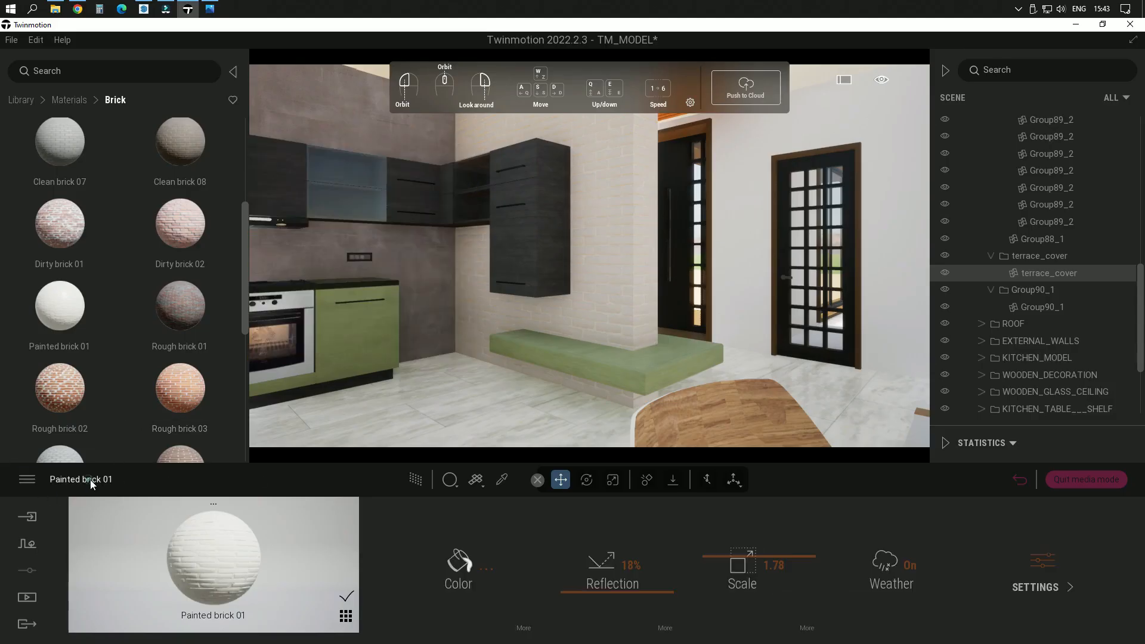
scroll(641, 315, down, 3)
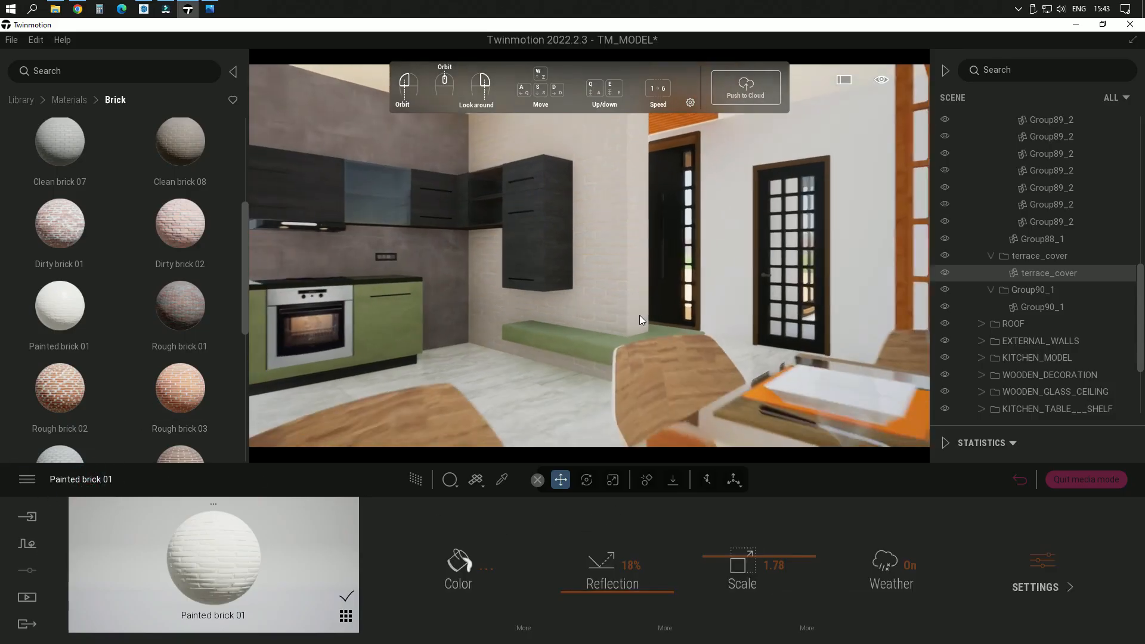
right_drag(550, 353, 449, 341)
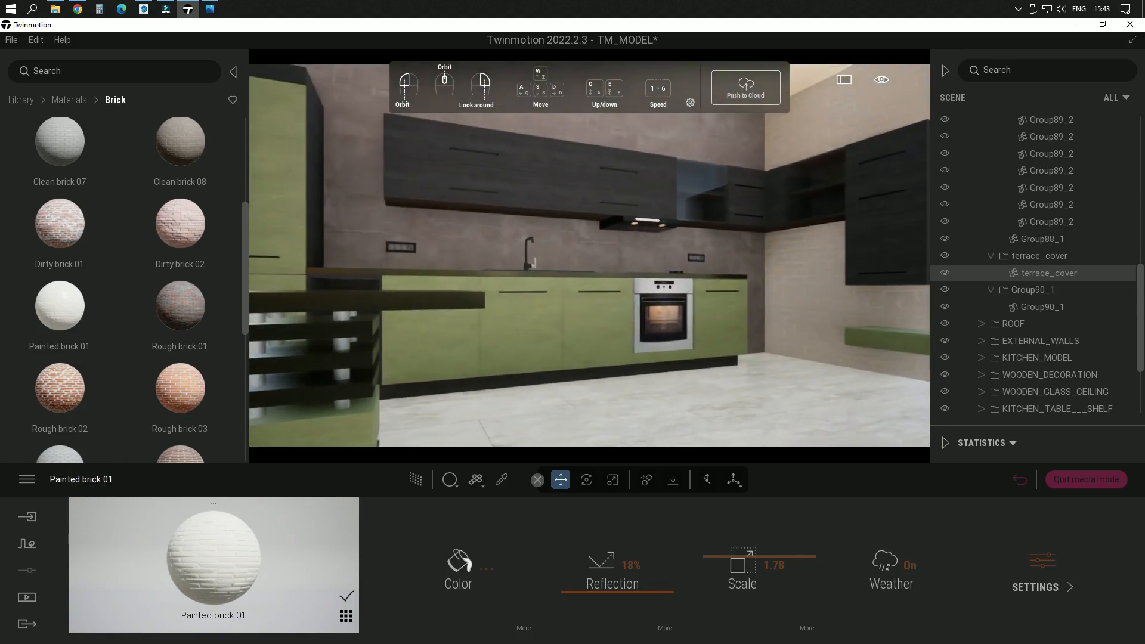
right_drag(633, 363, 740, 394)
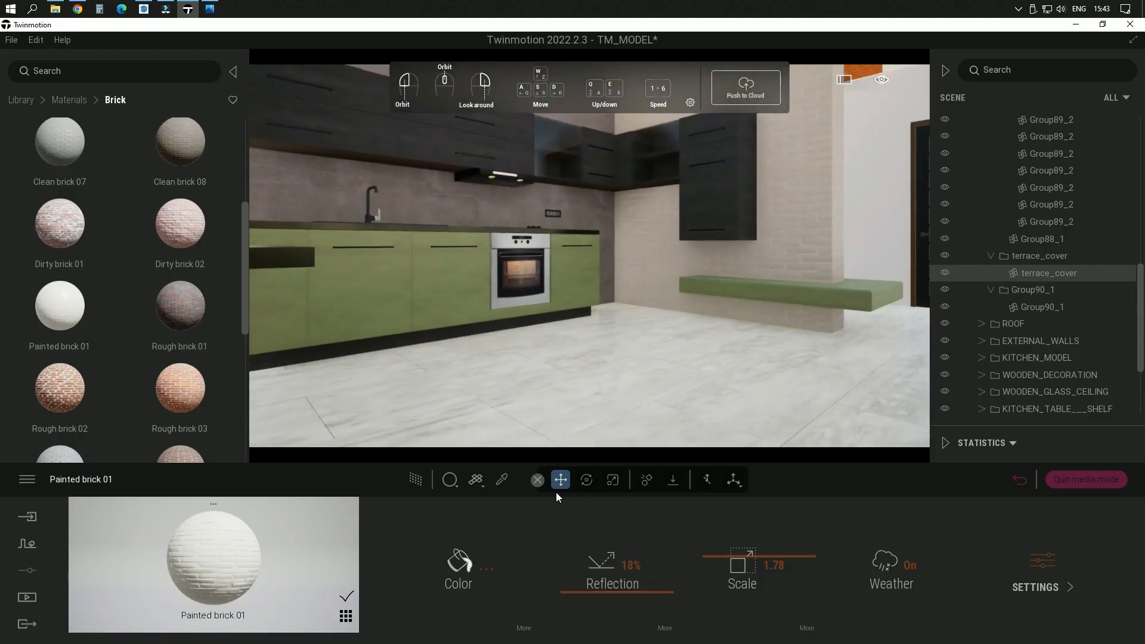
Step: Tint the kitchen floor's White Marble 03 E material a pale warm pink, FFECEA
click(502, 480)
click(587, 375)
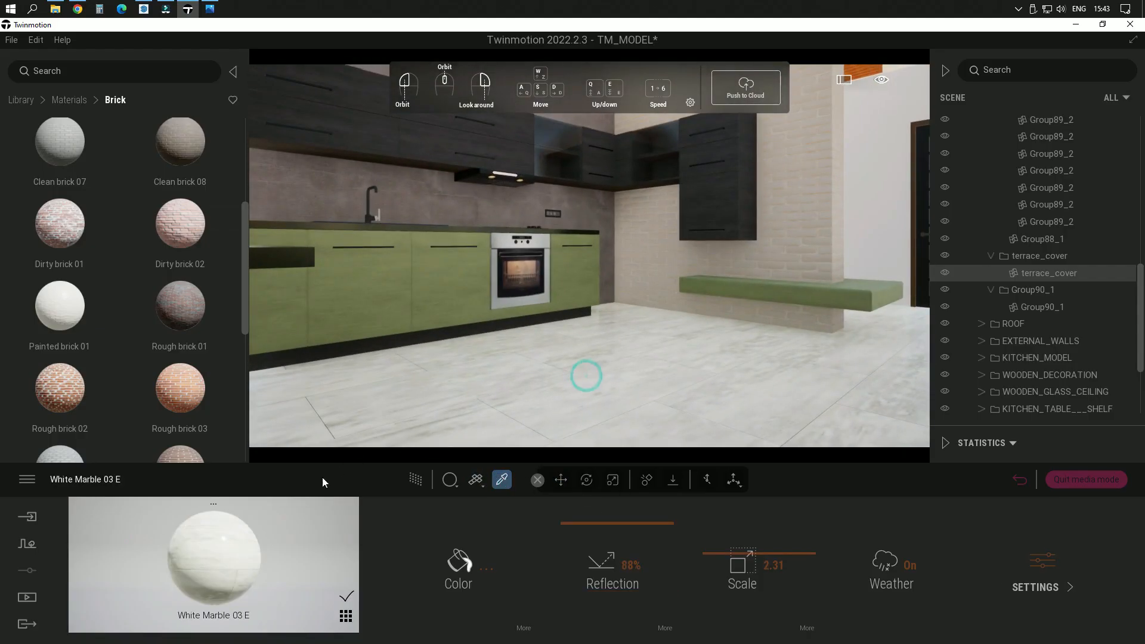
click(457, 563)
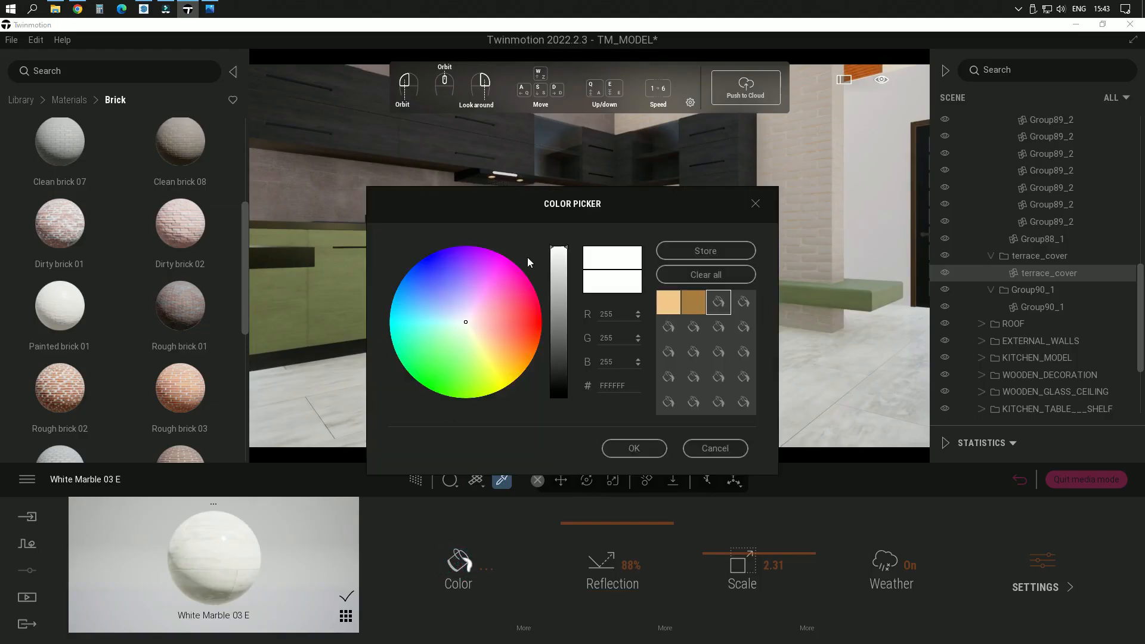
drag(518, 206, 135, 127)
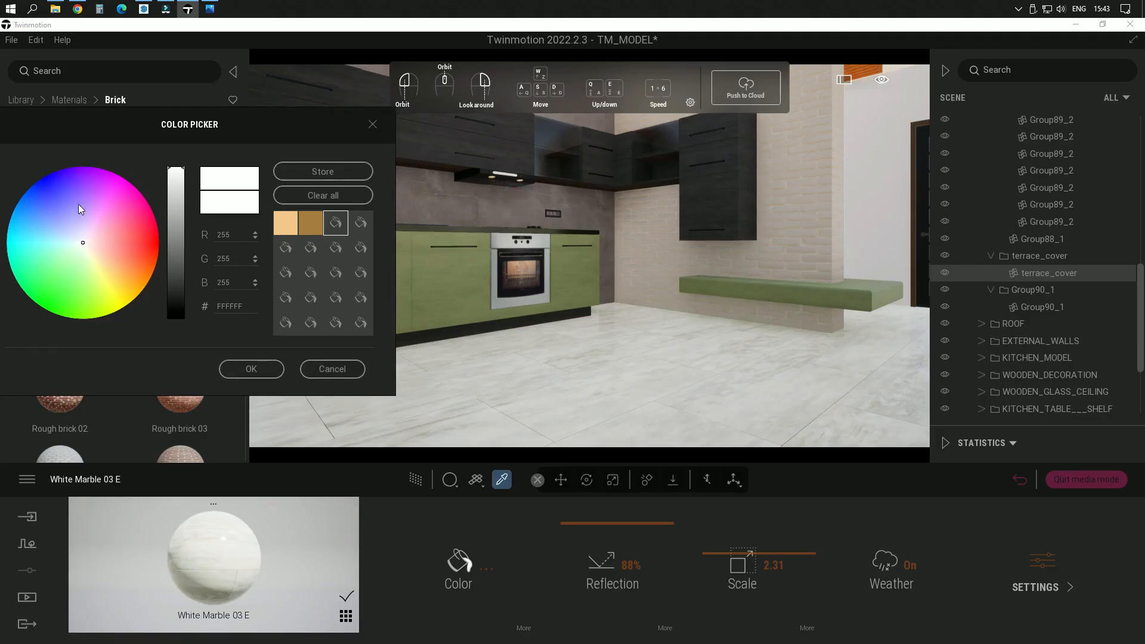
drag(85, 245, 90, 245)
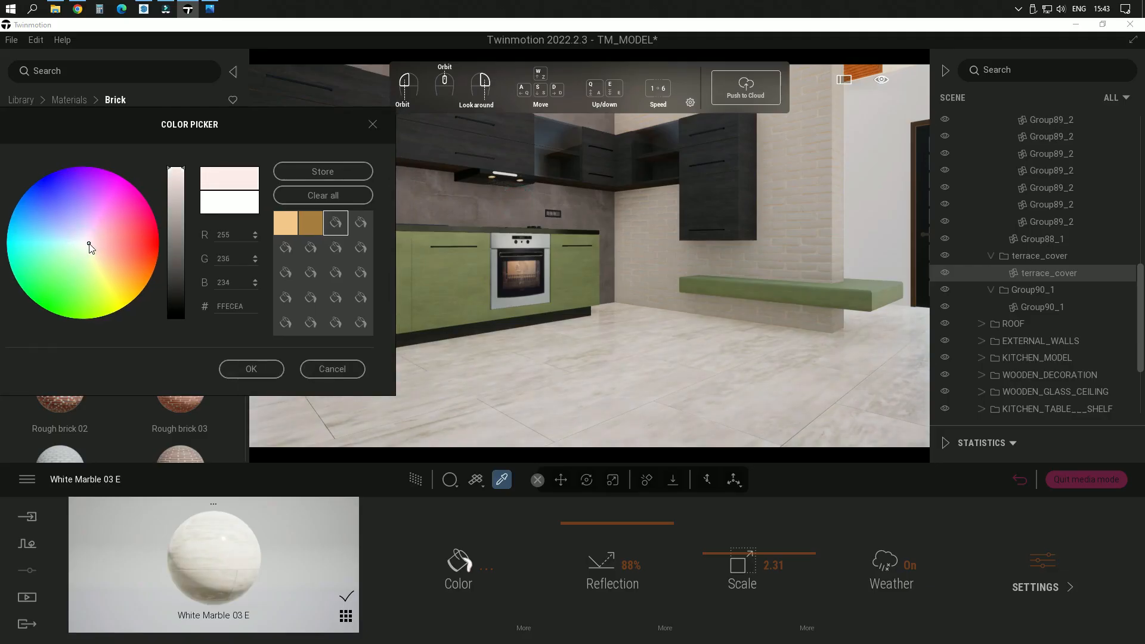
click(251, 368)
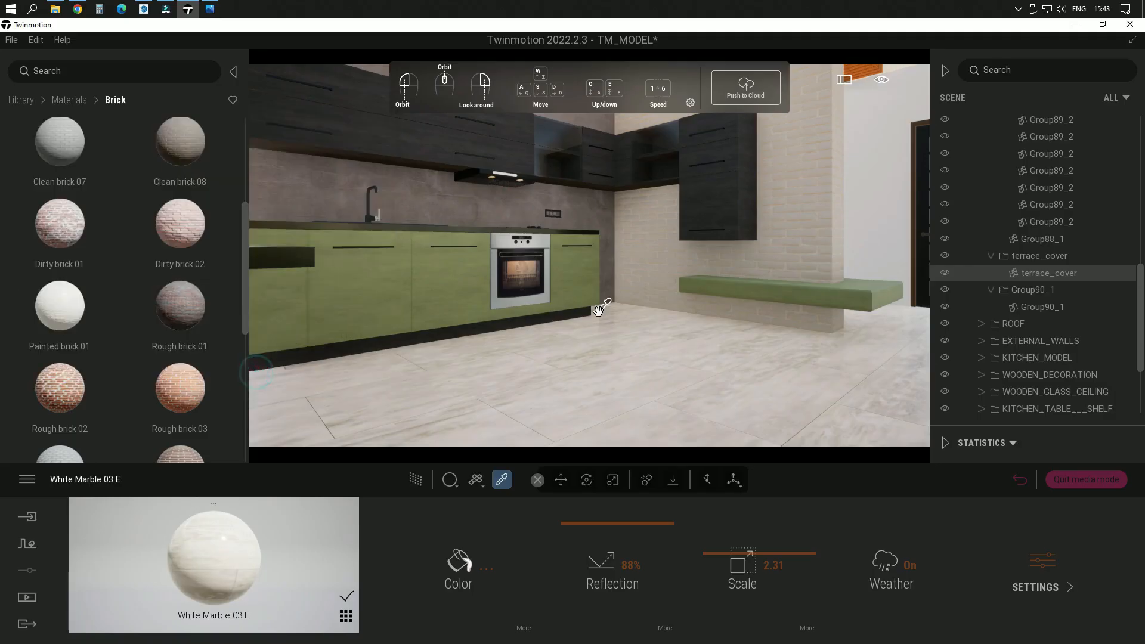
scroll(577, 308, down, 4)
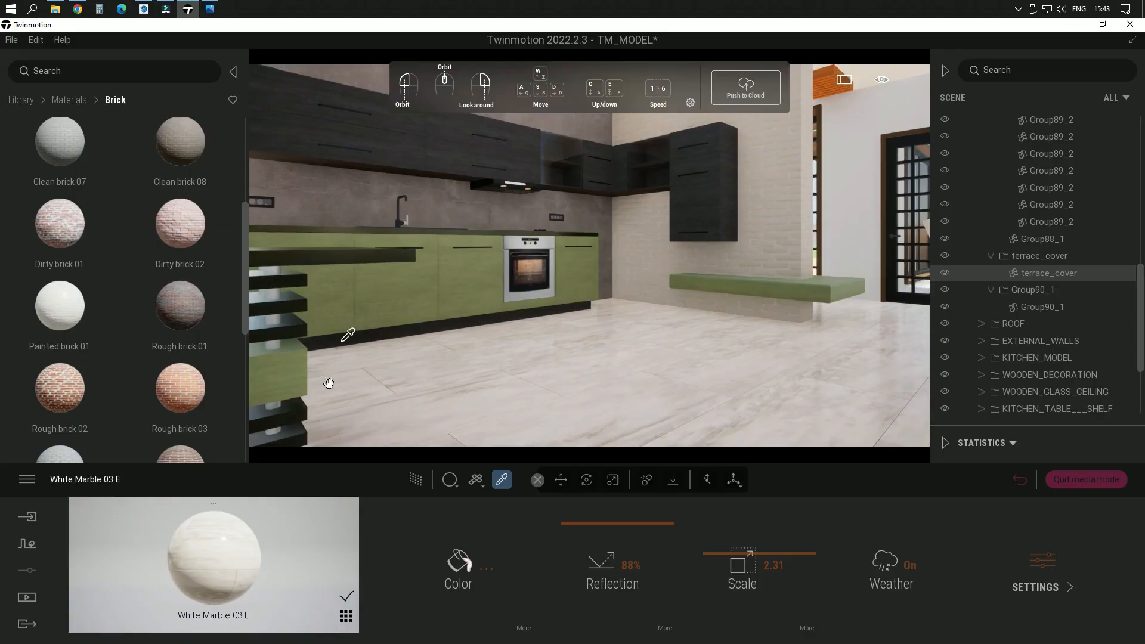
Step: Recall the saved image SCENE 03 to review the kitchen, followed by SCENE 01 for the house exterior
click(28, 597)
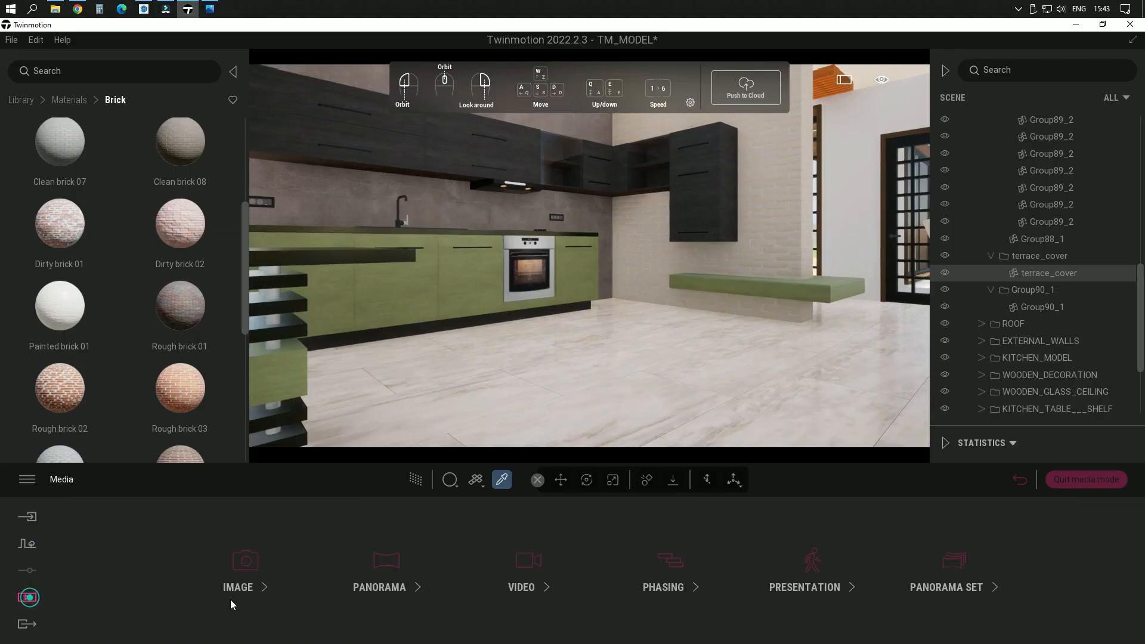
click(238, 566)
click(427, 543)
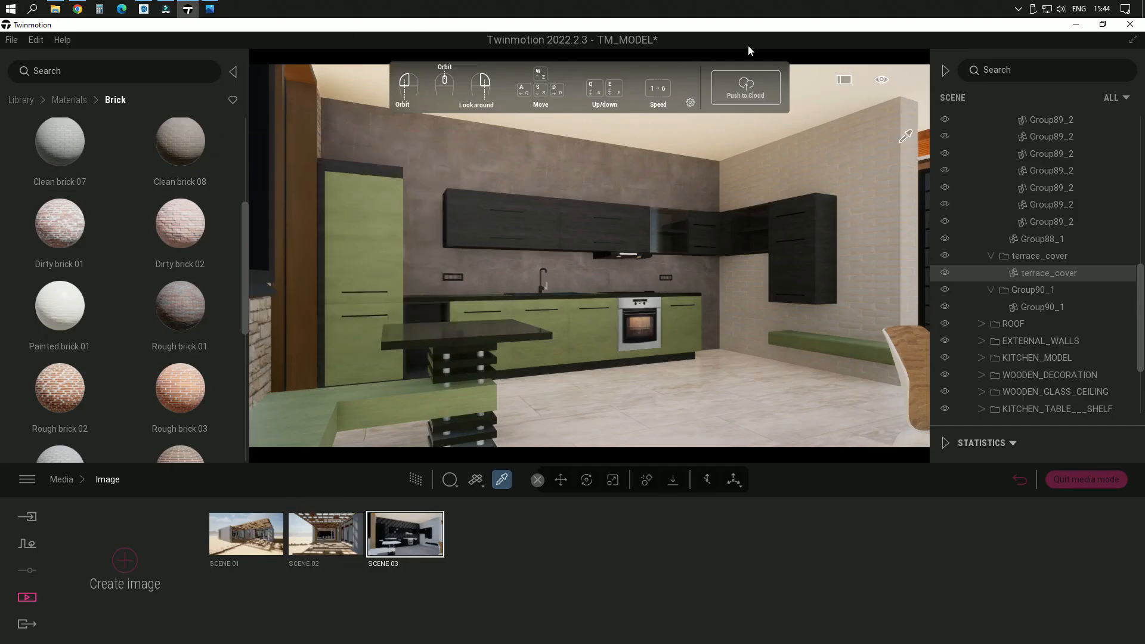
click(246, 534)
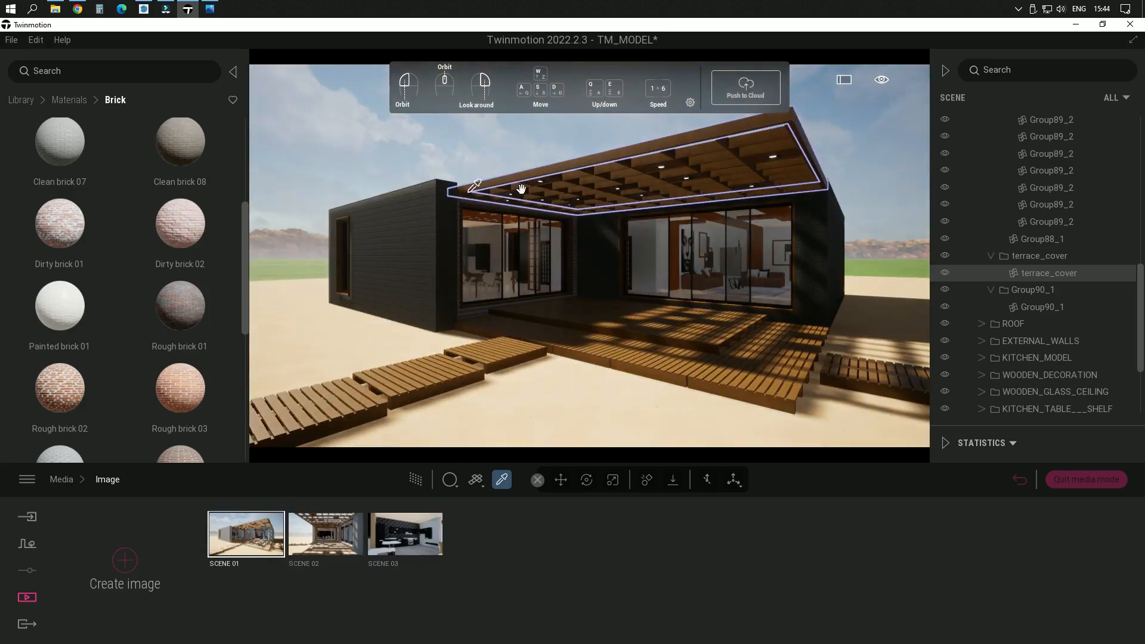